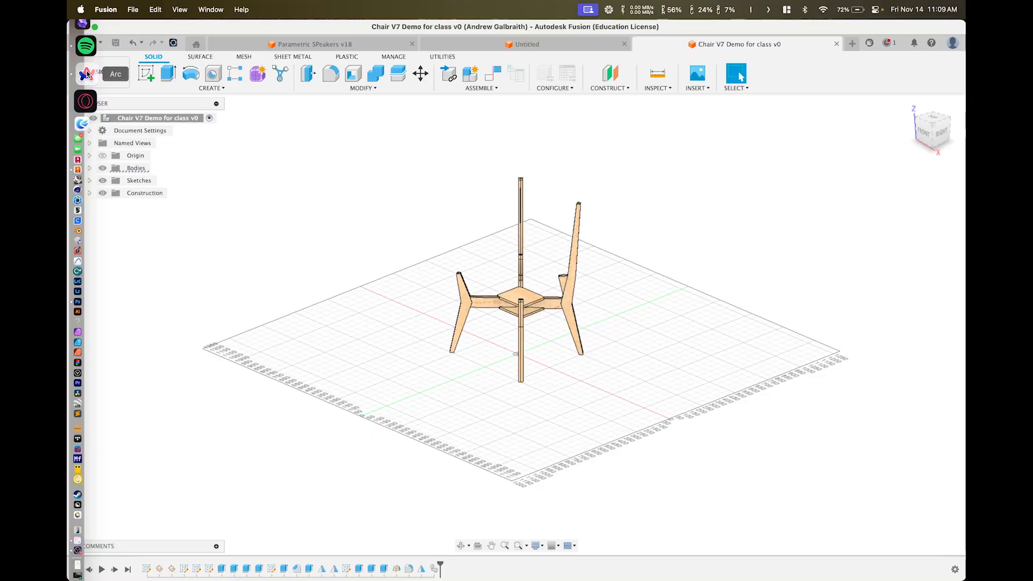
# Bring the browser's Canvas course Modules page to the front
pyautogui.click(86, 74)
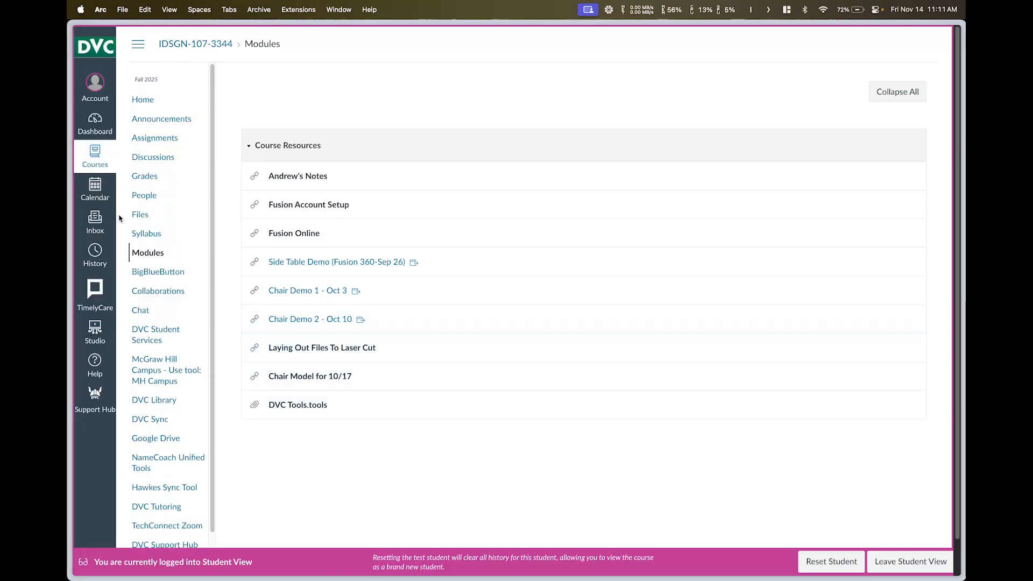
# Check the Downloads folder in Finder, then return to the chair model in Fusion
pyautogui.click(85, 26)
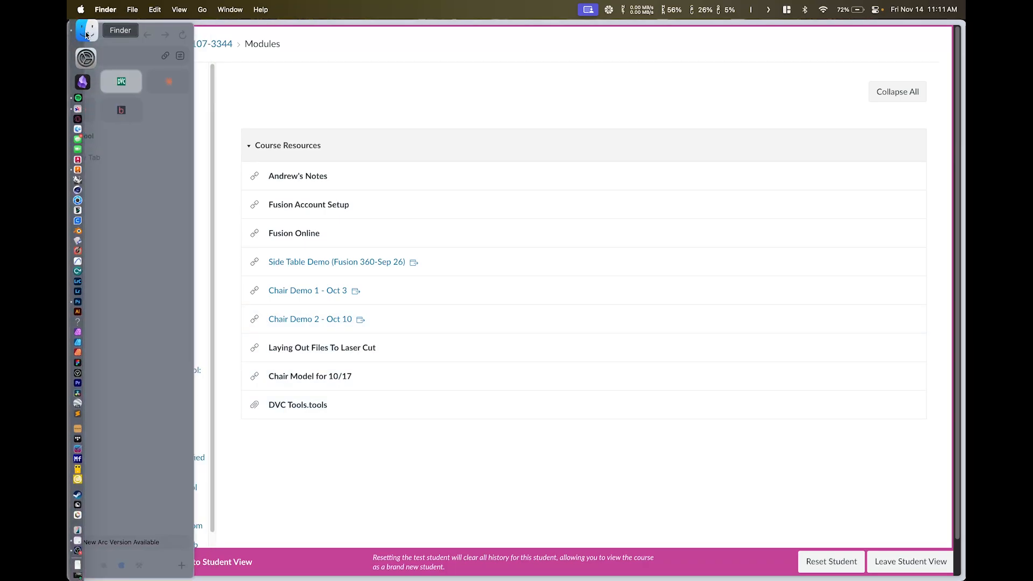
pyautogui.click(298, 183)
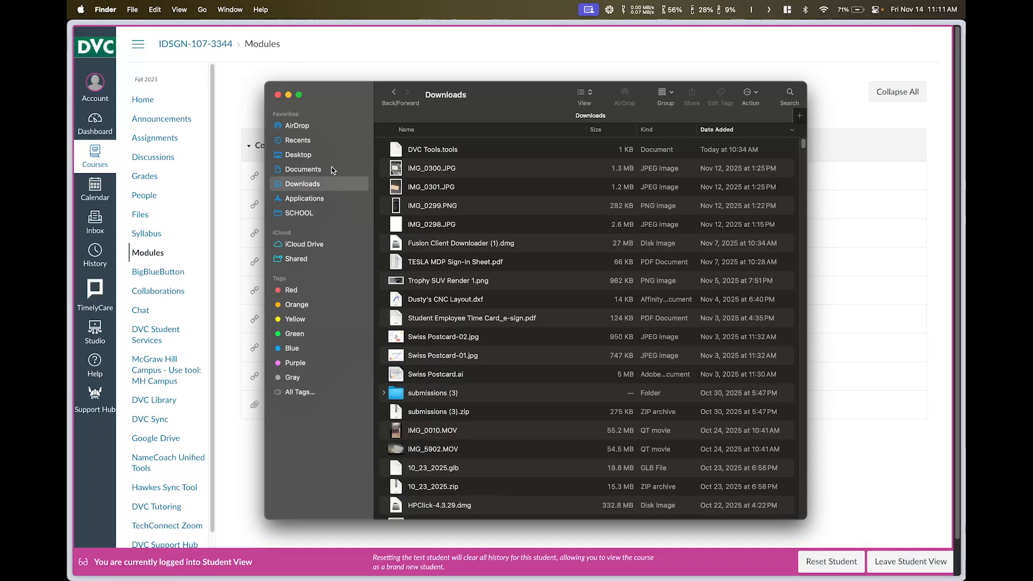
pyautogui.press('super+w')
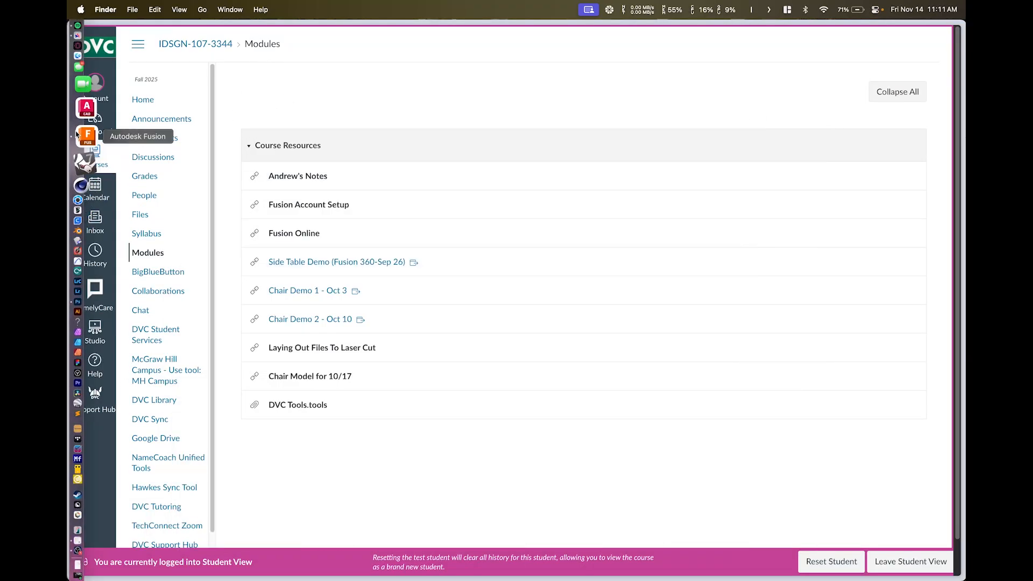
pyautogui.click(77, 135)
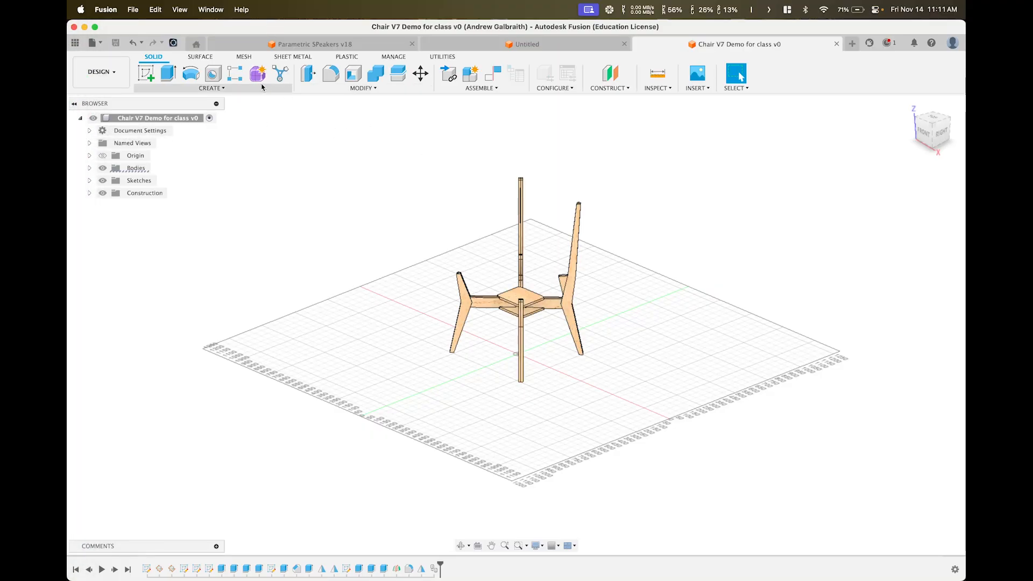
# Show the data panel's All Projects list and select the Assets library
pyautogui.click(78, 43)
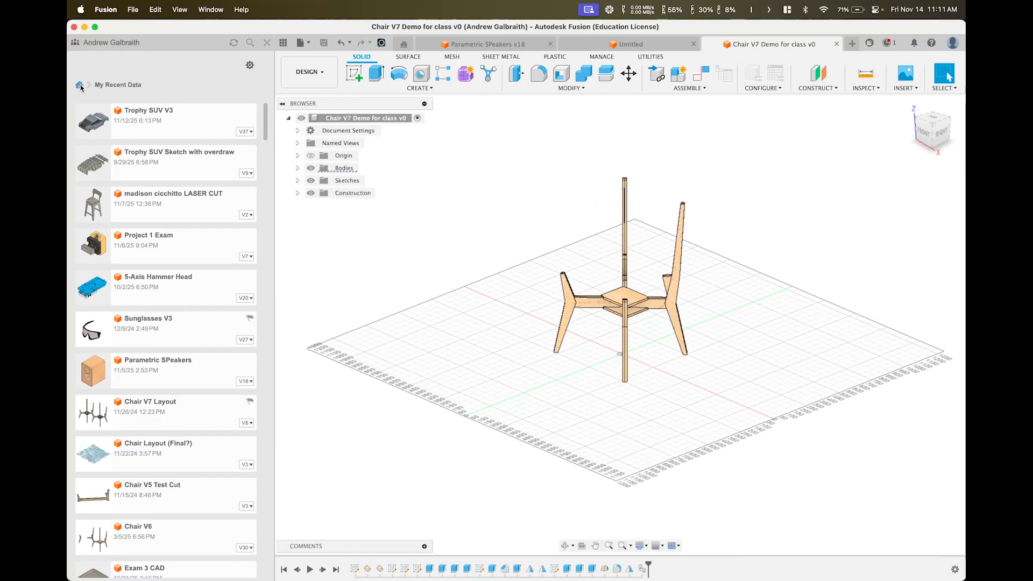
pyautogui.click(80, 85)
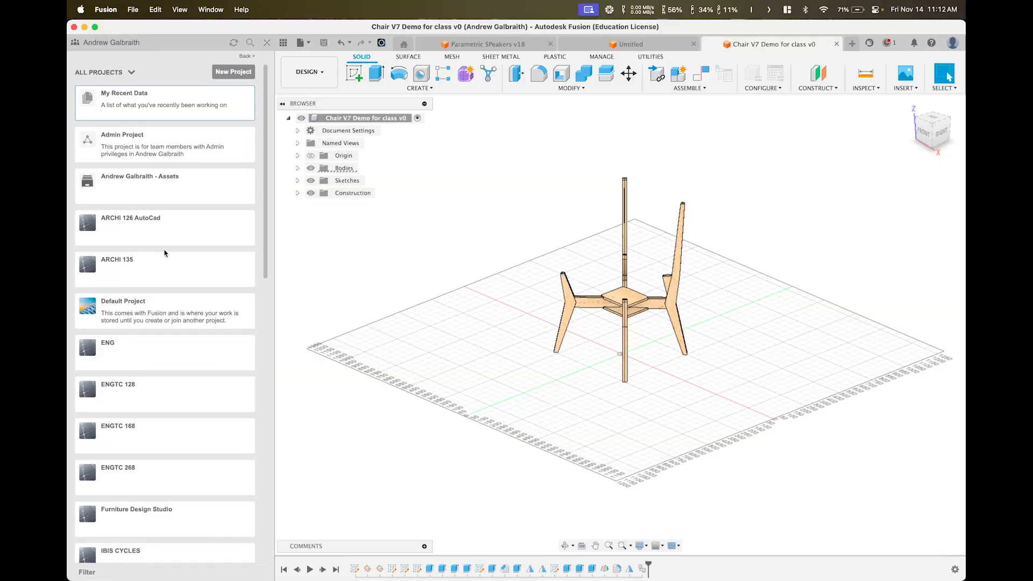
pyautogui.scroll(-10, 148, 357)
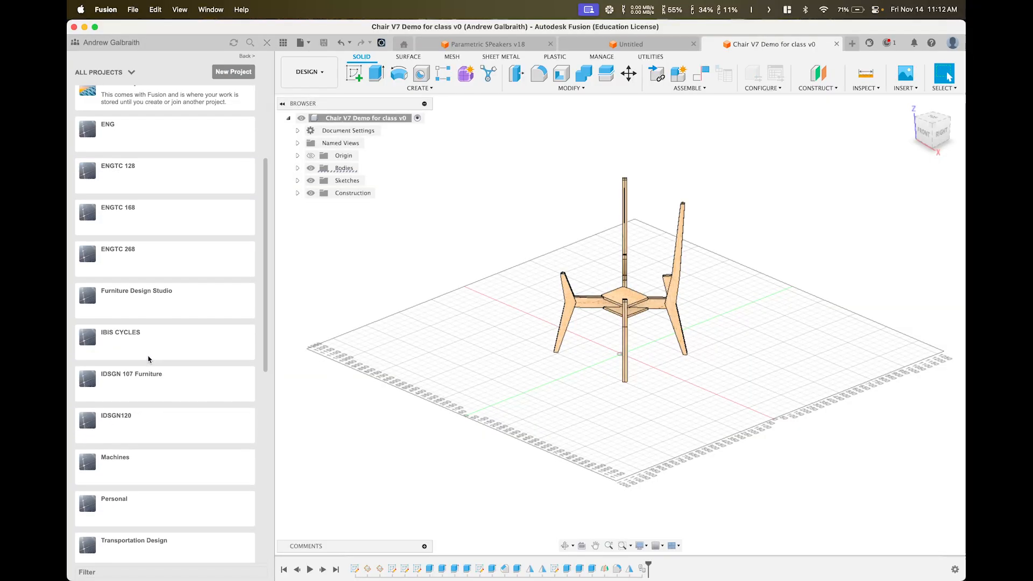
pyautogui.scroll(10, 149, 350)
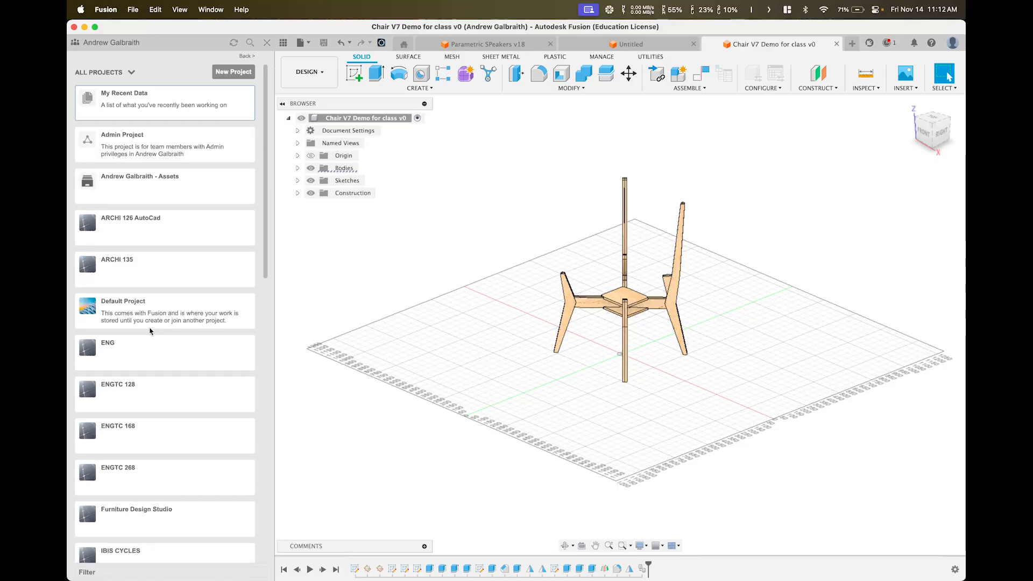
pyautogui.scroll(-5, 149, 323)
pyautogui.scroll(-5, 149, 323)
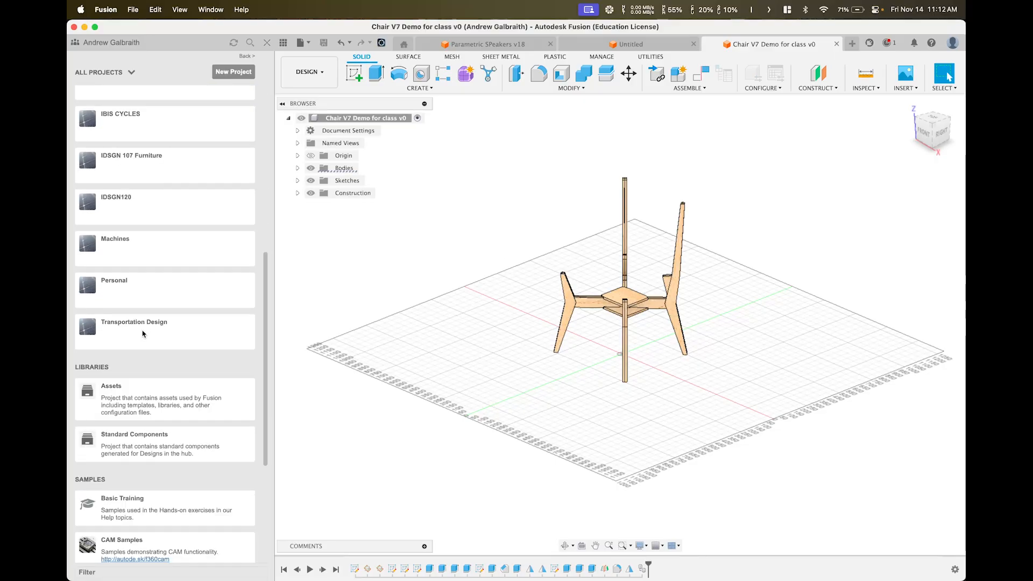
pyautogui.click(118, 393)
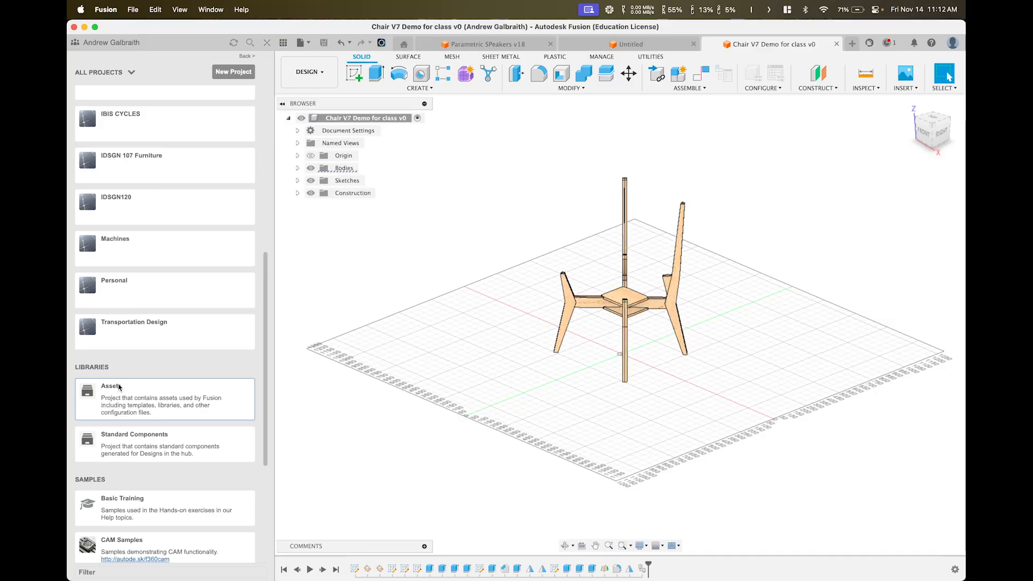
# Open the Assets › CAMTools folder and start an upload into it
pyautogui.doubleClick(120, 388)
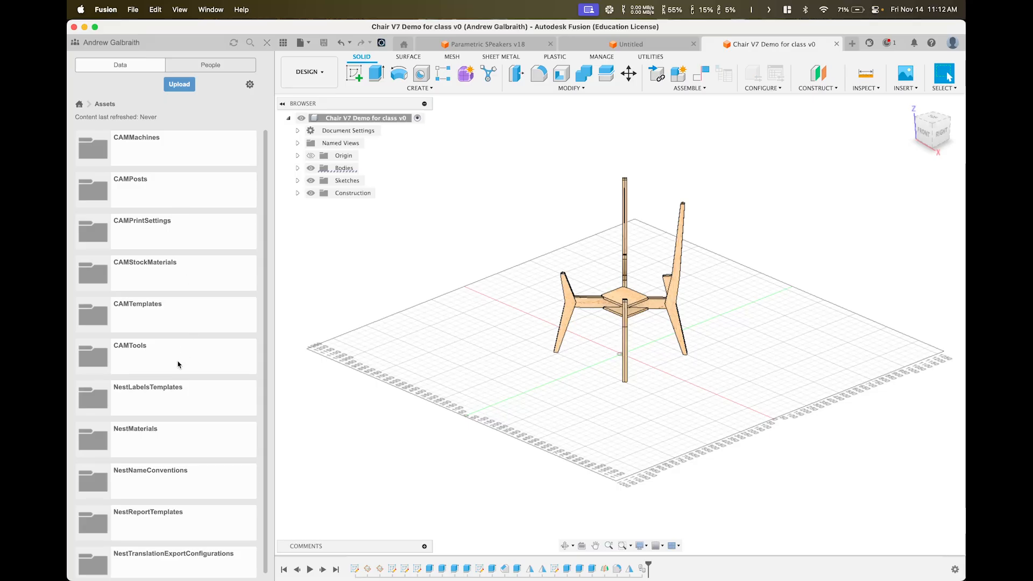
pyautogui.click(139, 353)
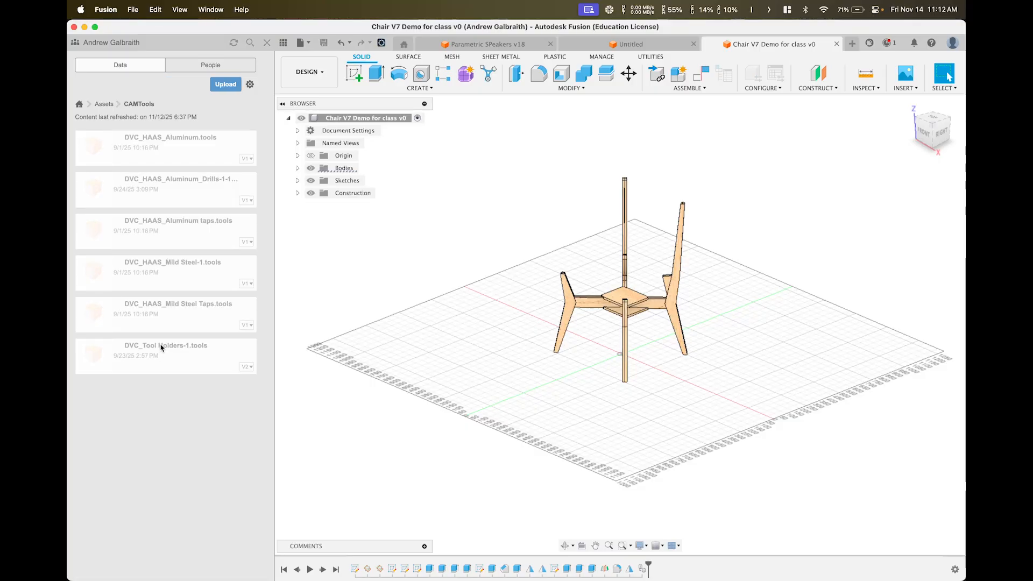
pyautogui.click(105, 104)
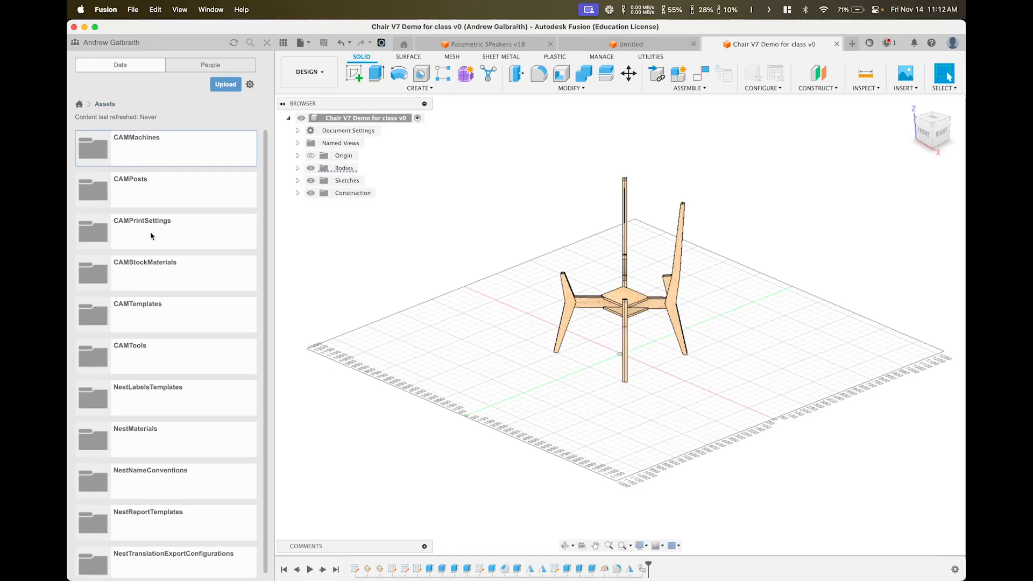
pyautogui.scroll(-1, 162, 227)
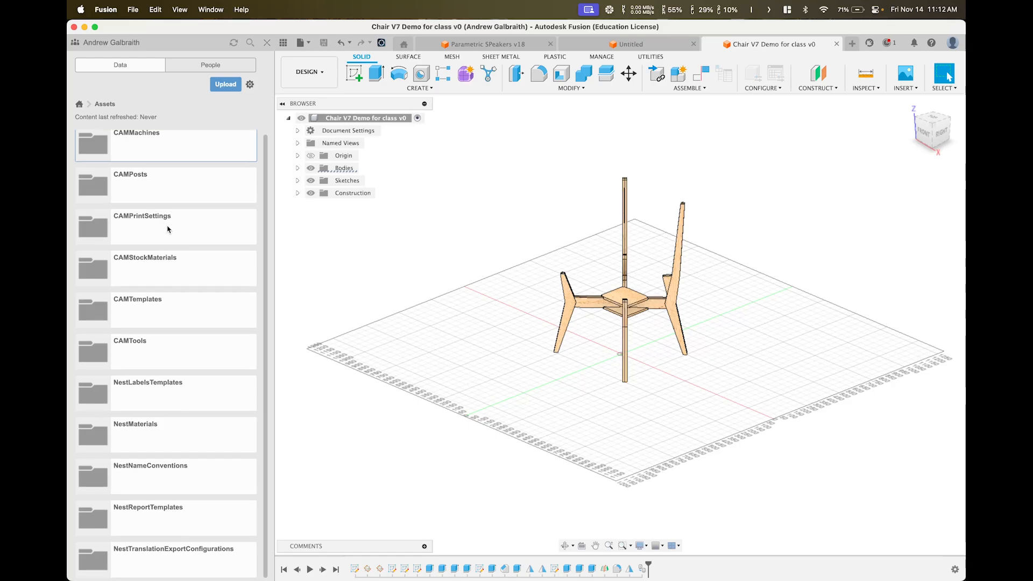
pyautogui.doubleClick(140, 348)
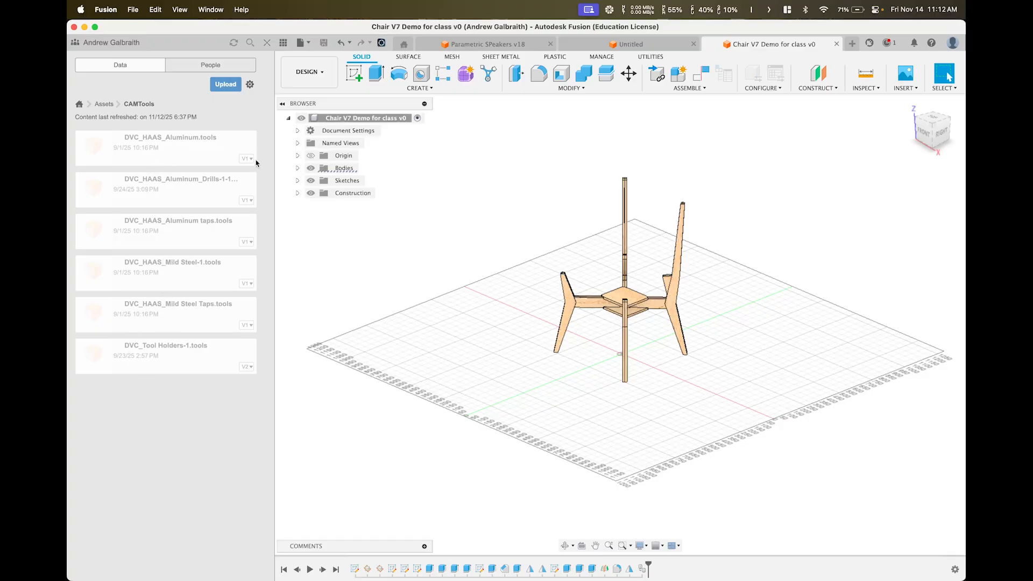
pyautogui.click(226, 84)
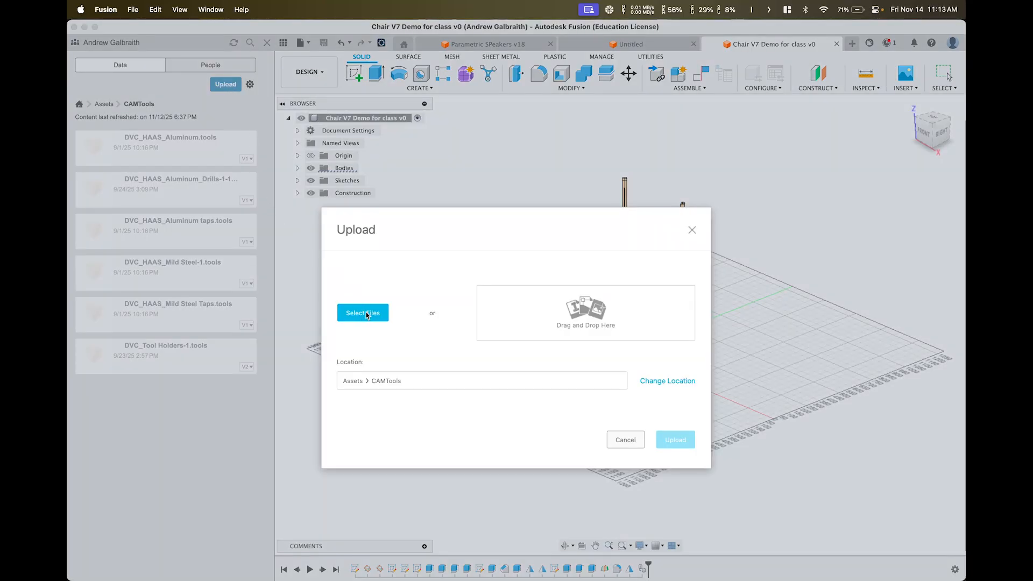
# Upload DVC Tools.tools from Downloads into CAMTools and dismiss the job status
pyautogui.click(369, 313)
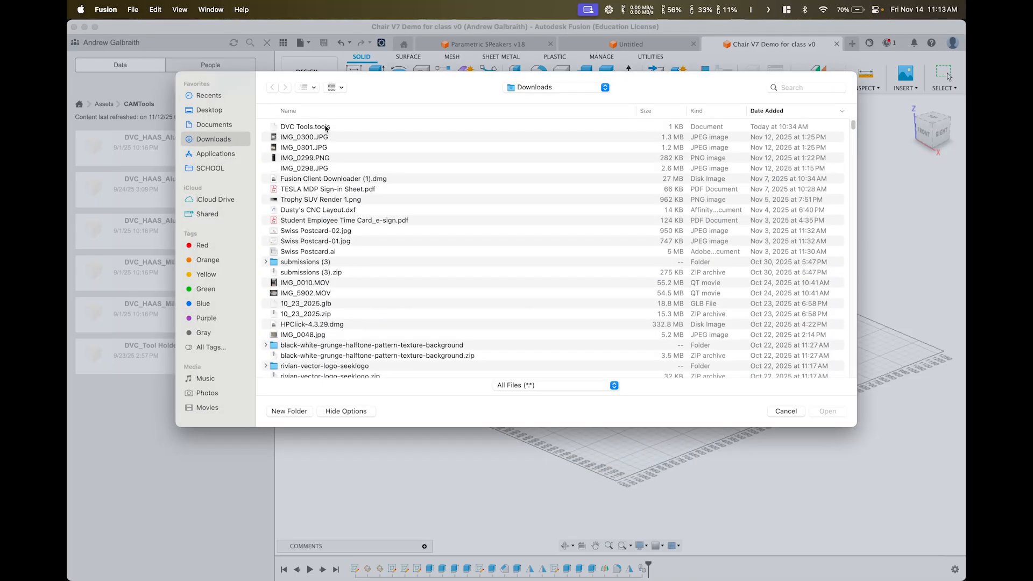
pyautogui.click(327, 127)
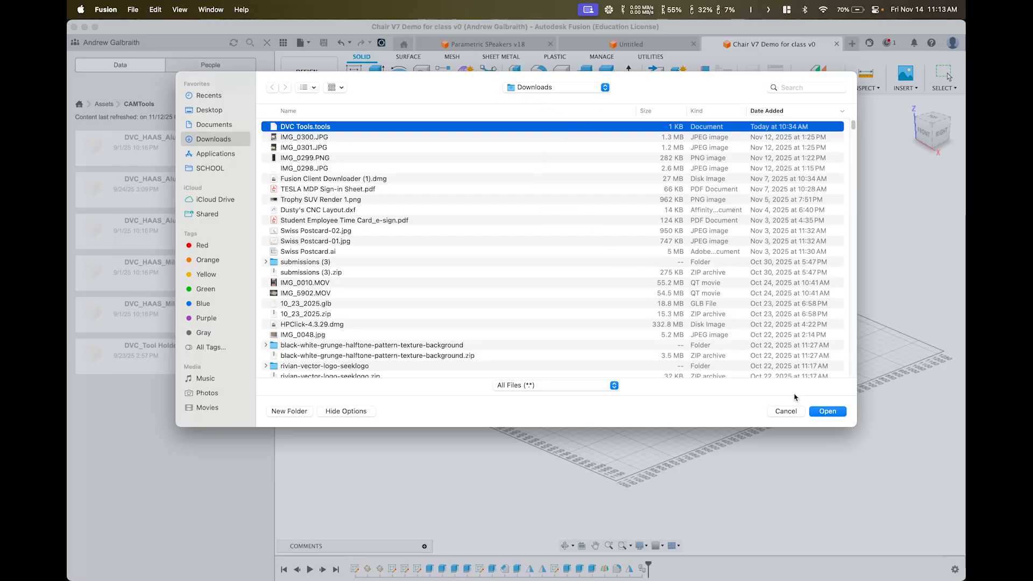
pyautogui.click(829, 412)
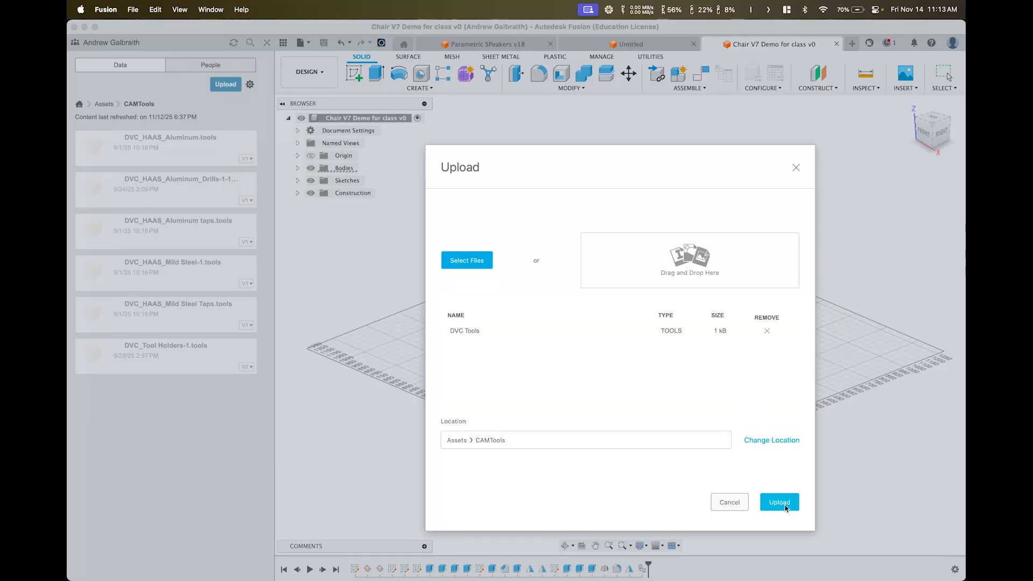
pyautogui.click(786, 503)
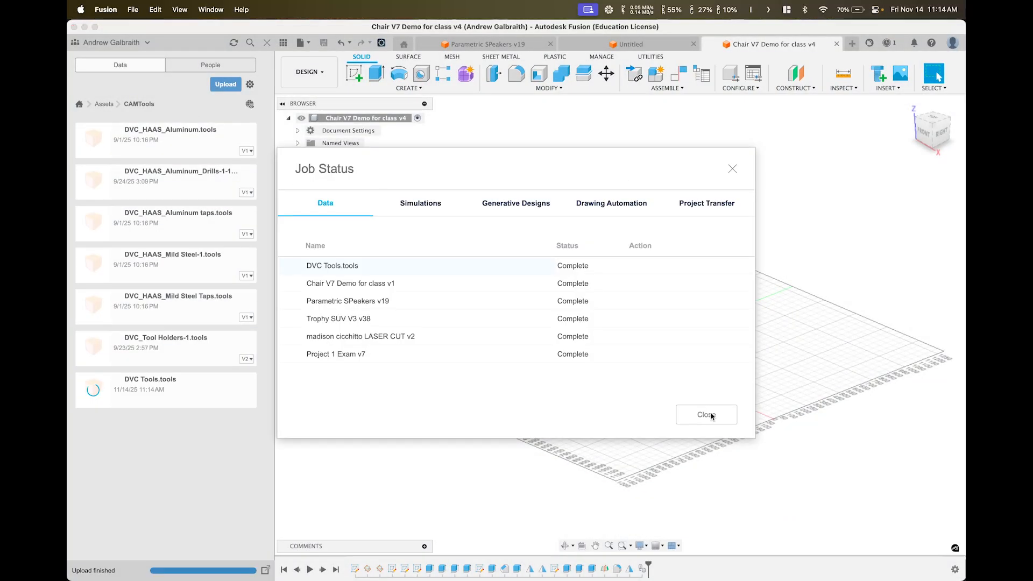
pyautogui.click(709, 415)
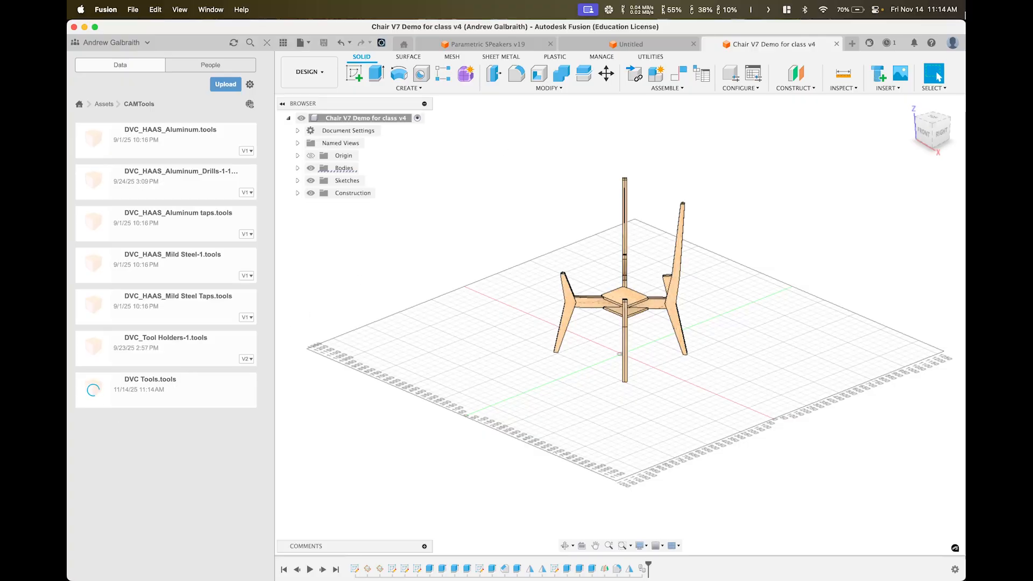
# Turn on Enable Cloud Libraries in General > Manufacture preferences and apply
pyautogui.click(954, 44)
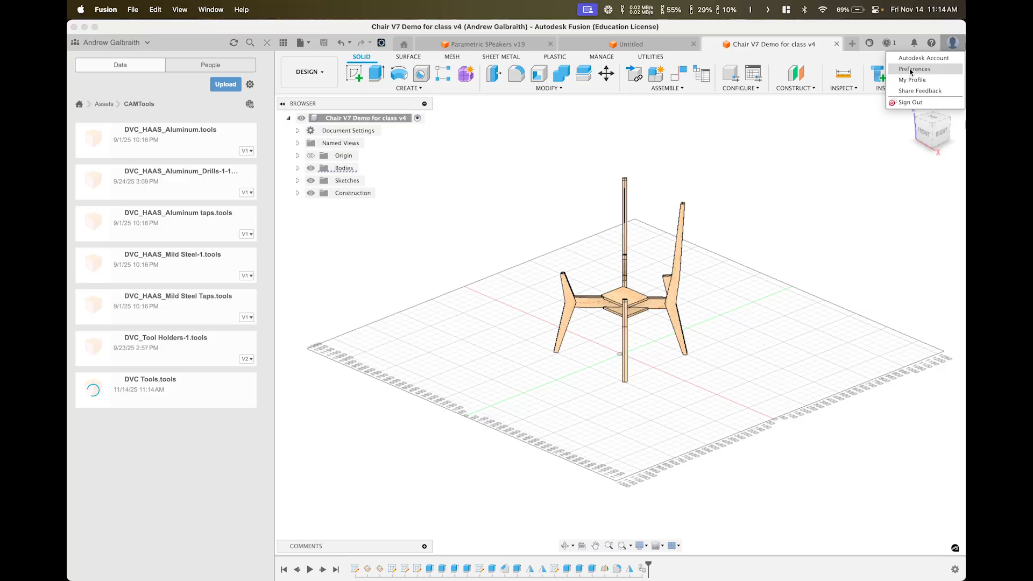
pyautogui.click(911, 70)
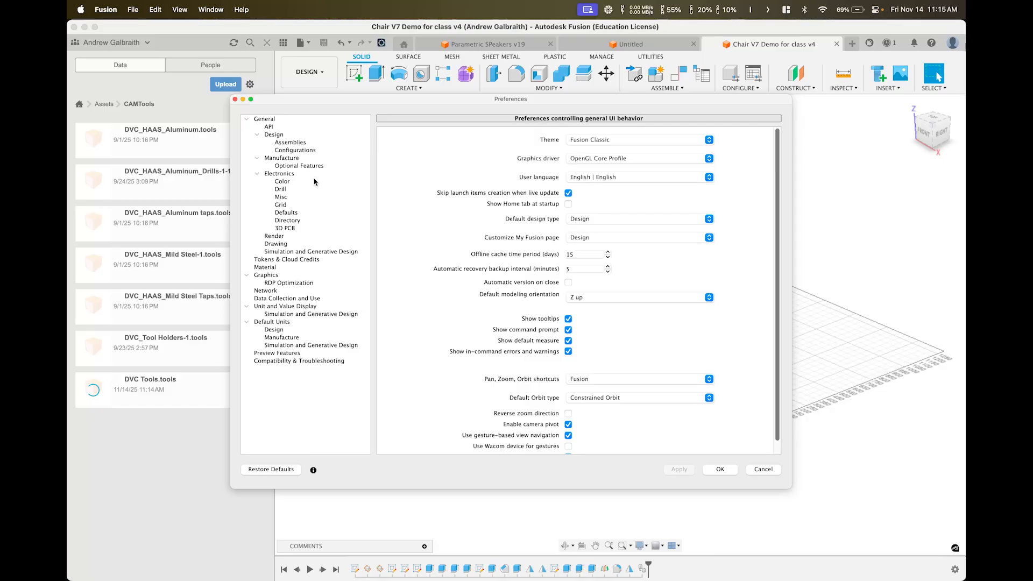
pyautogui.click(293, 159)
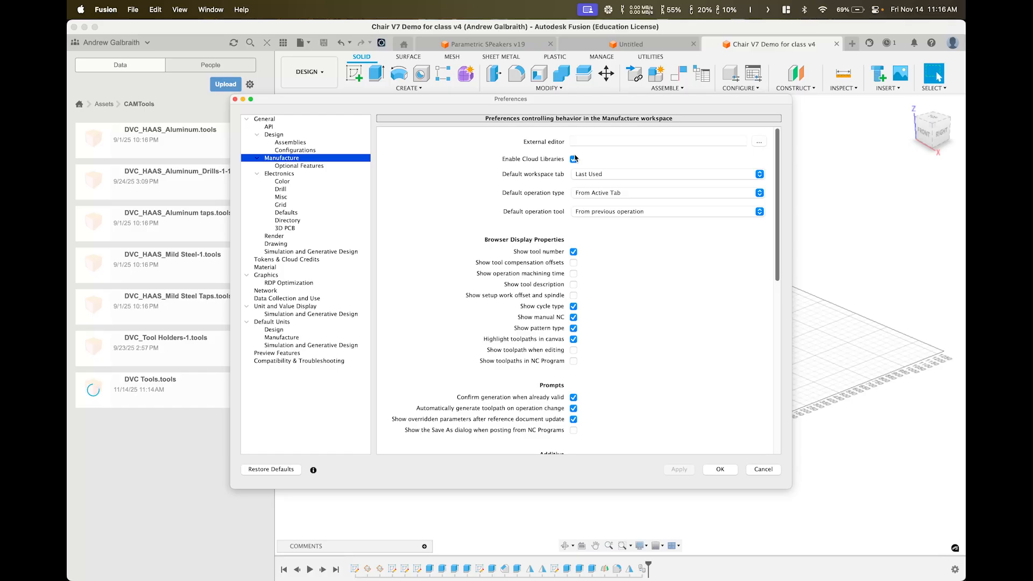
pyautogui.click(718, 470)
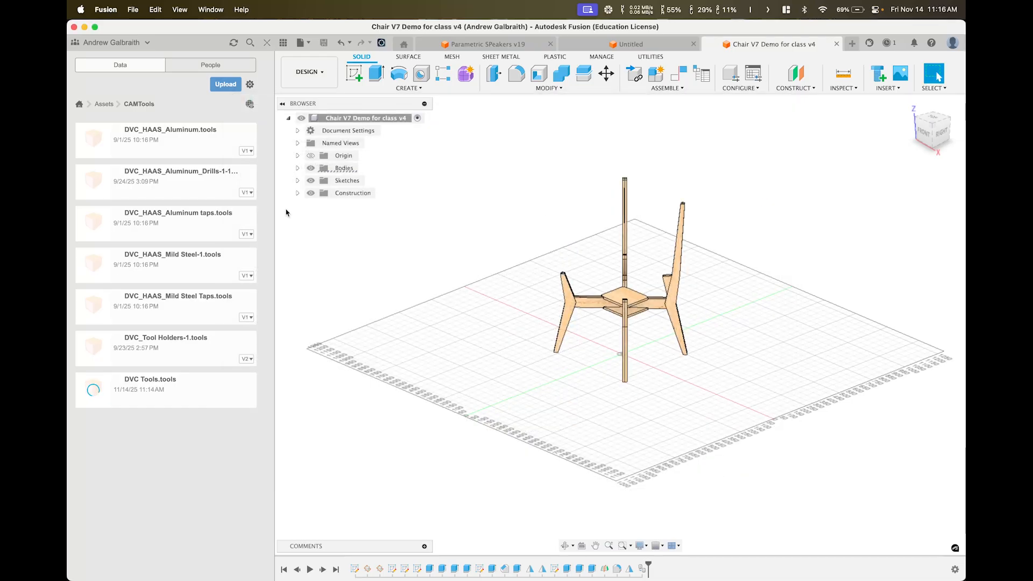
# Close the data panel, check the chair's Bodies list, and switch to the Manufacture workspace
pyautogui.click(268, 43)
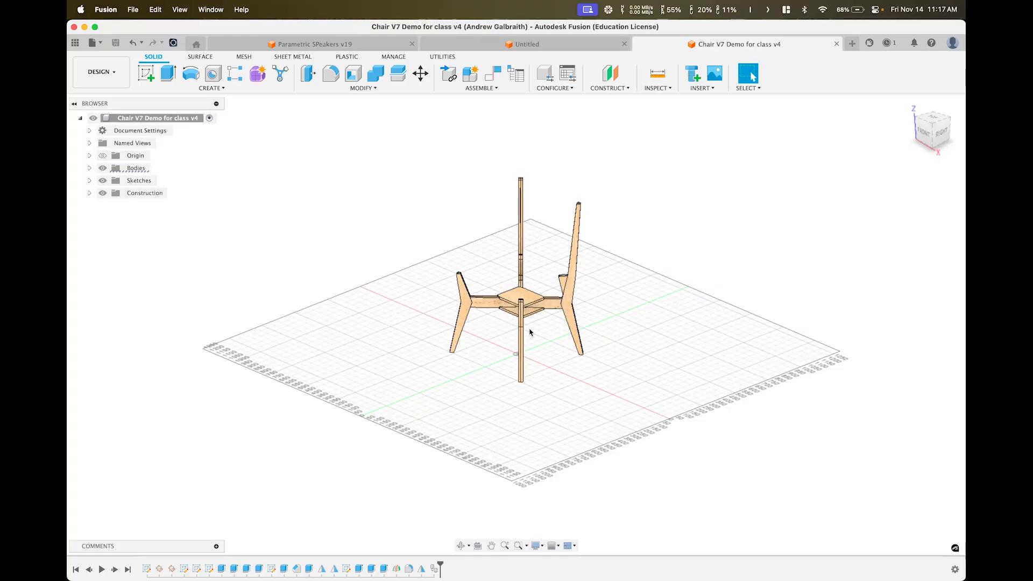
pyautogui.click(89, 168)
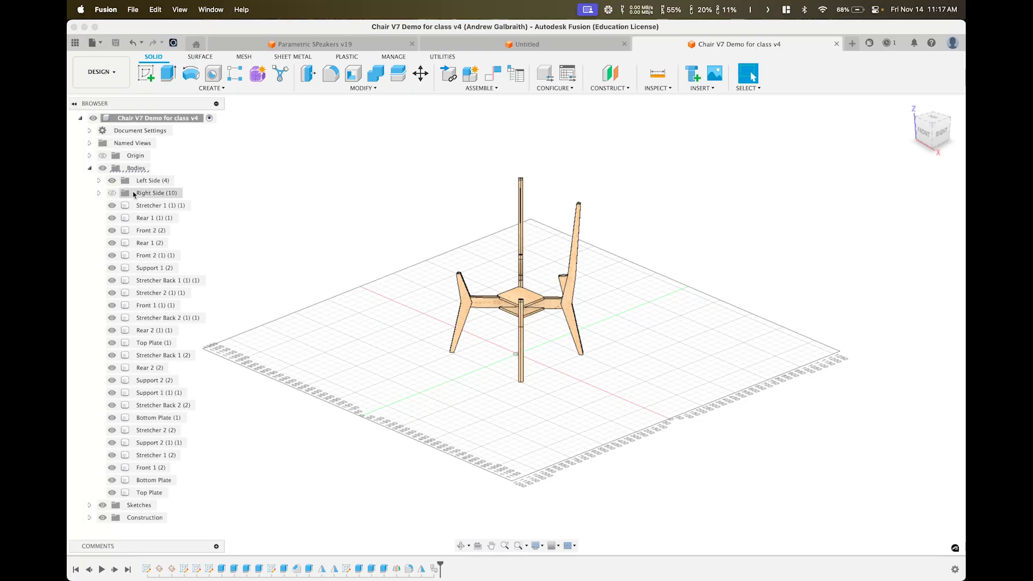
pyautogui.click(88, 168)
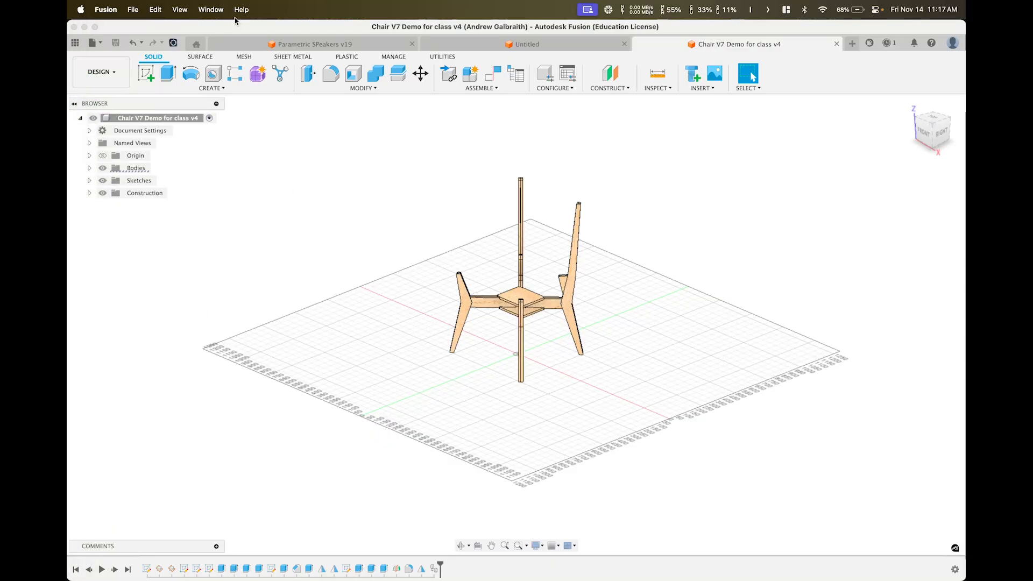
pyautogui.click(101, 76)
pyautogui.click(118, 191)
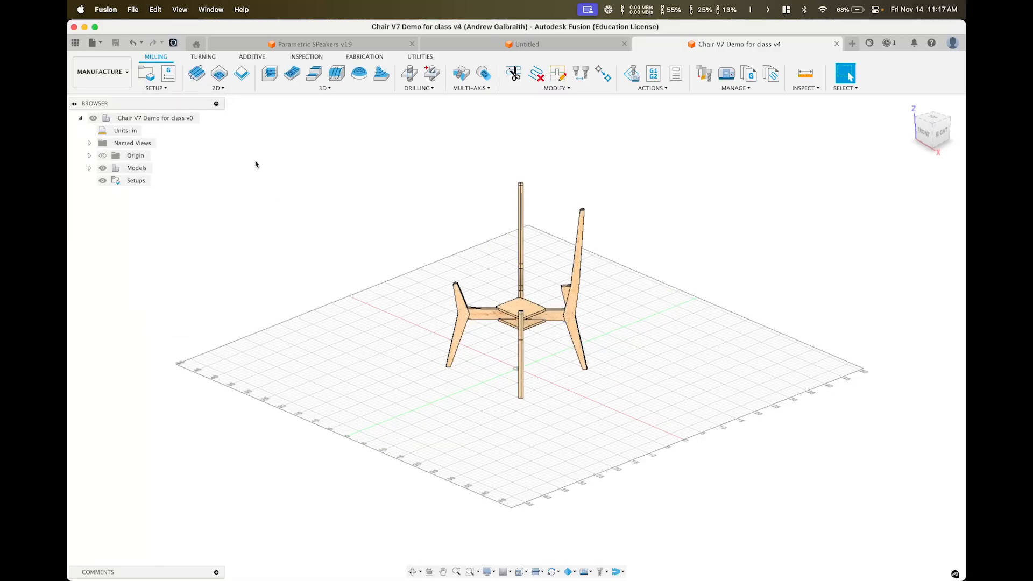
# Create a manufacturing model of the chair, then return to the Design workspace
pyautogui.click(159, 89)
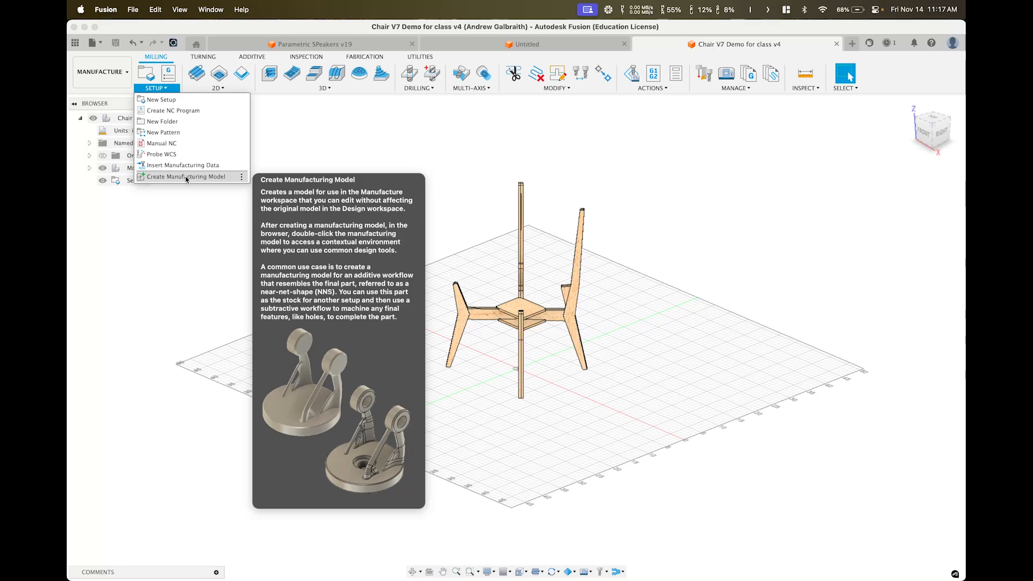
pyautogui.click(186, 179)
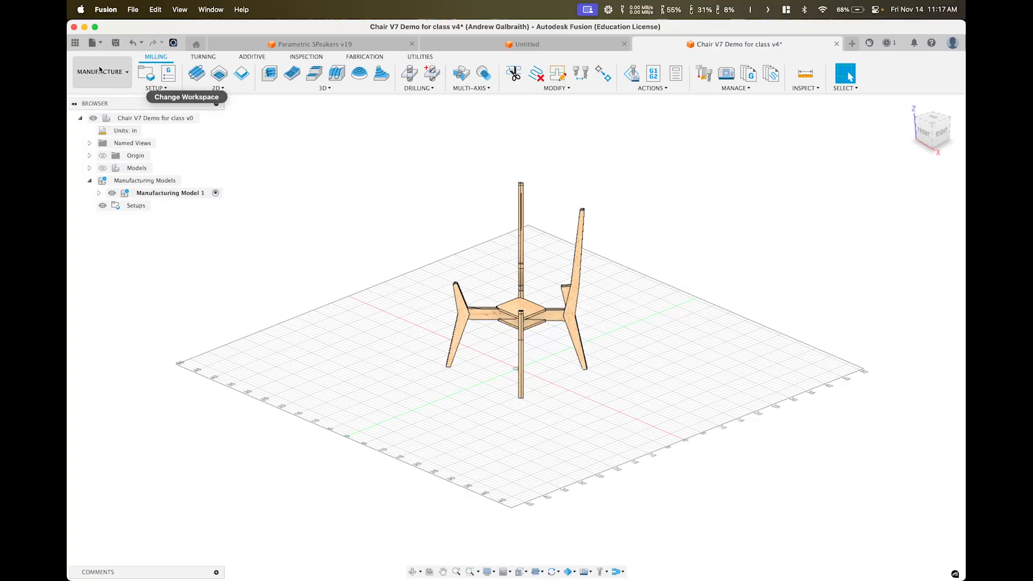
pyautogui.click(127, 73)
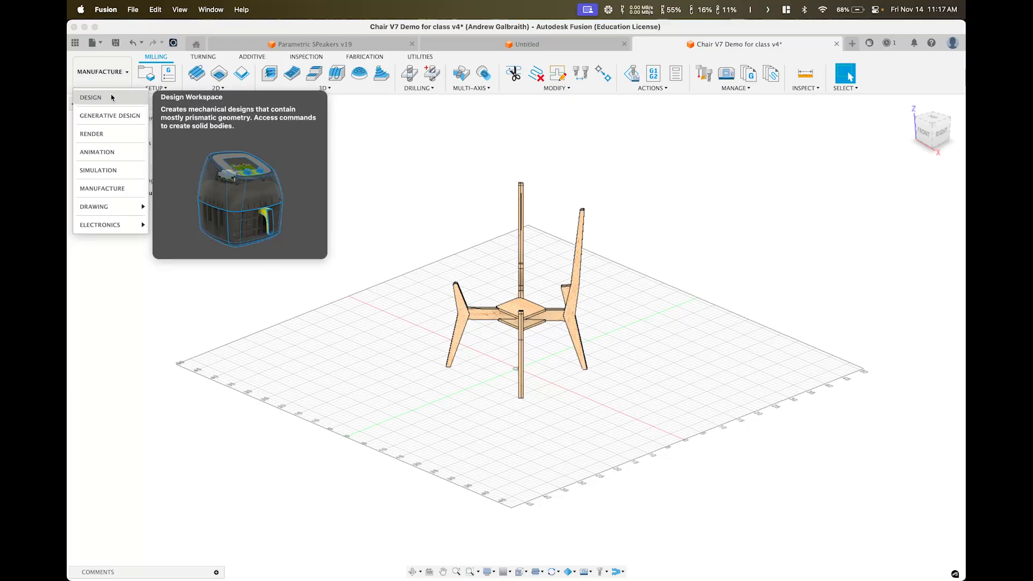
pyautogui.click(112, 98)
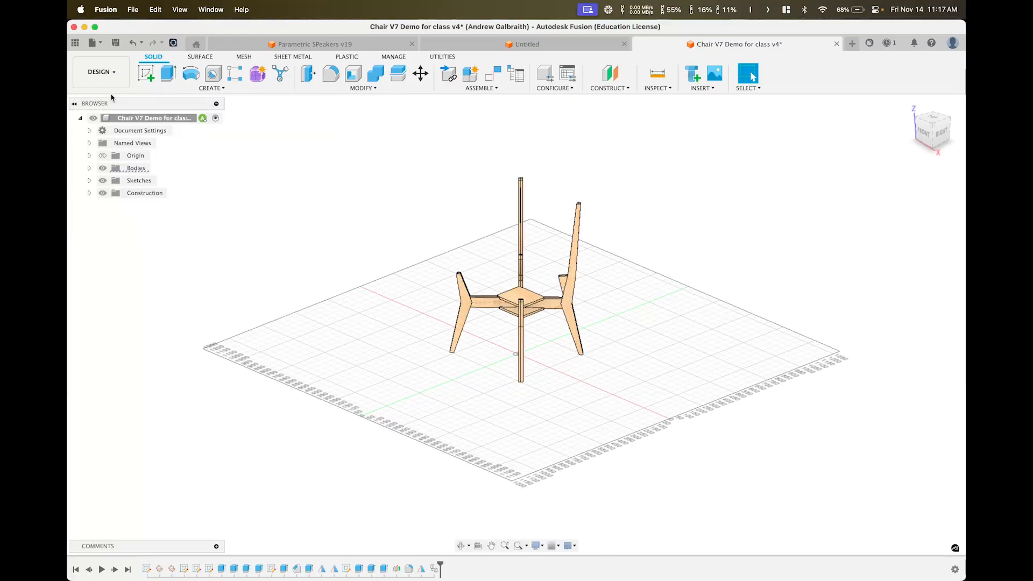
pyautogui.click(353, 88)
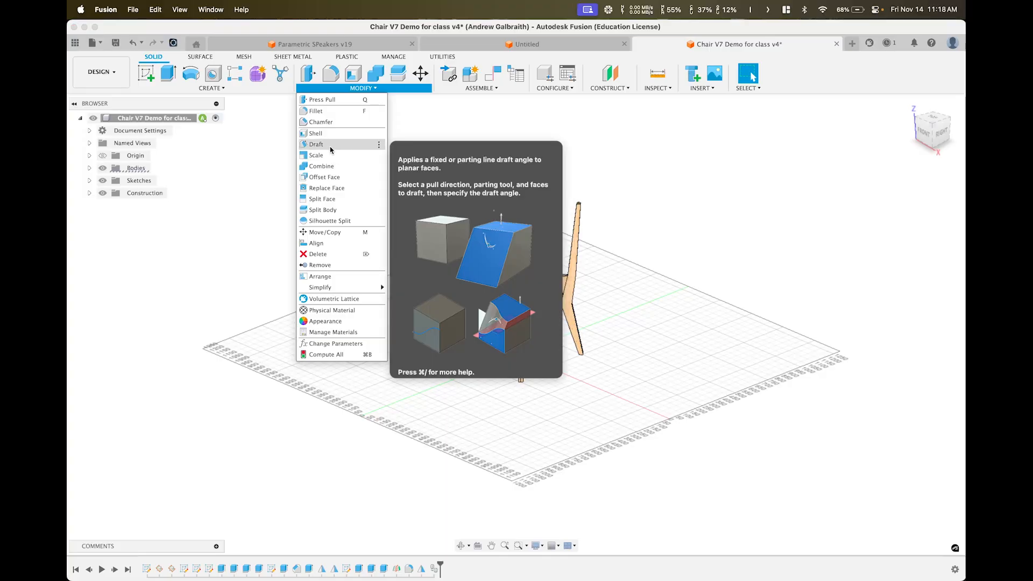
pyautogui.click(328, 156)
pyautogui.moveTo(664, 397); pyautogui.dragTo(385, 138)
pyautogui.write('0.25')
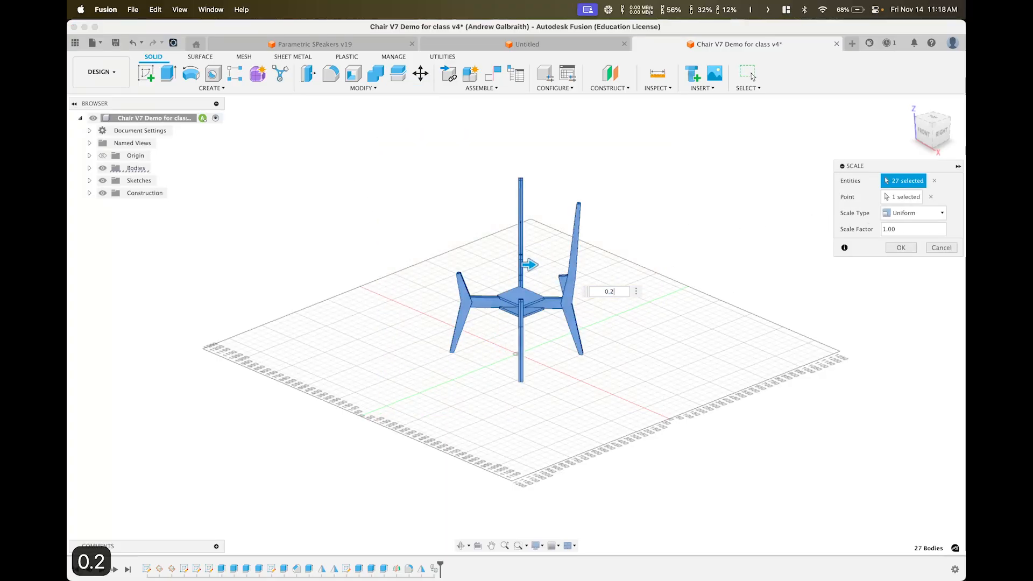
pyautogui.press('Return')
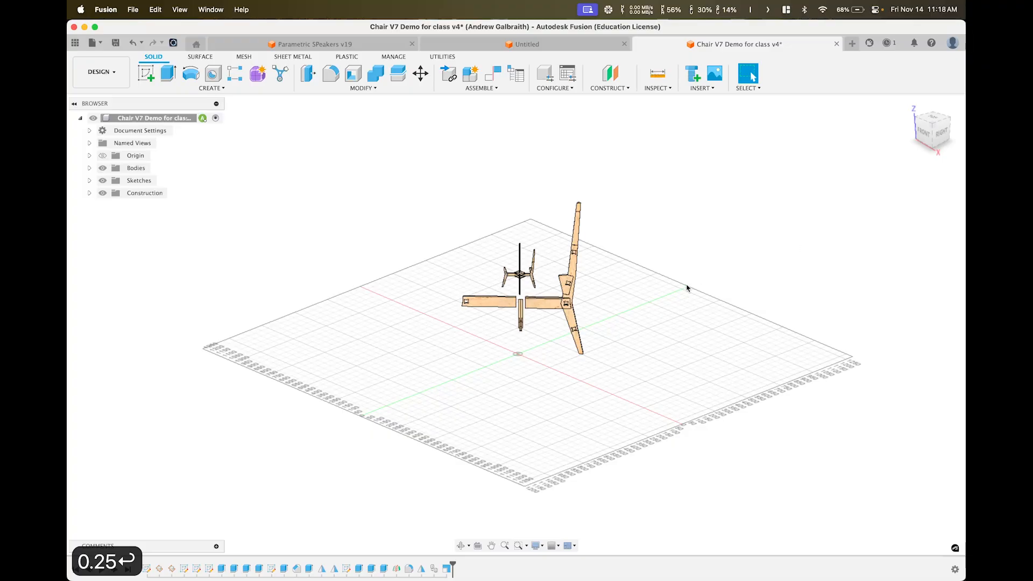
pyautogui.scroll(8, 525, 297)
pyautogui.keyDown('shift'); pyautogui.moveTo(545, 279); pyautogui.dragTo(489, 250, button='middle'); pyautogui.keyUp('shift')
pyautogui.scroll(3, 492, 261)
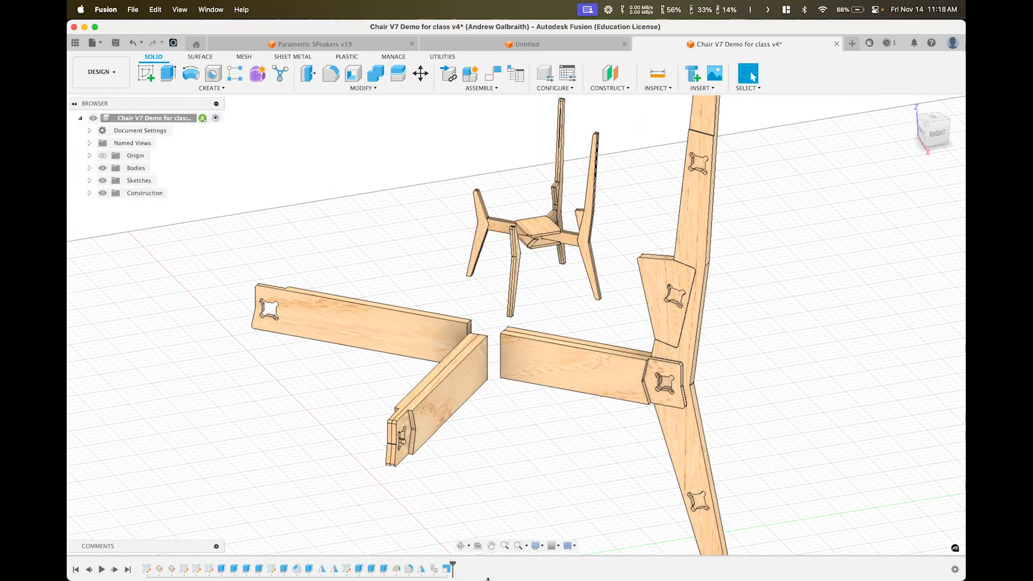
pyautogui.rightClick(448, 573)
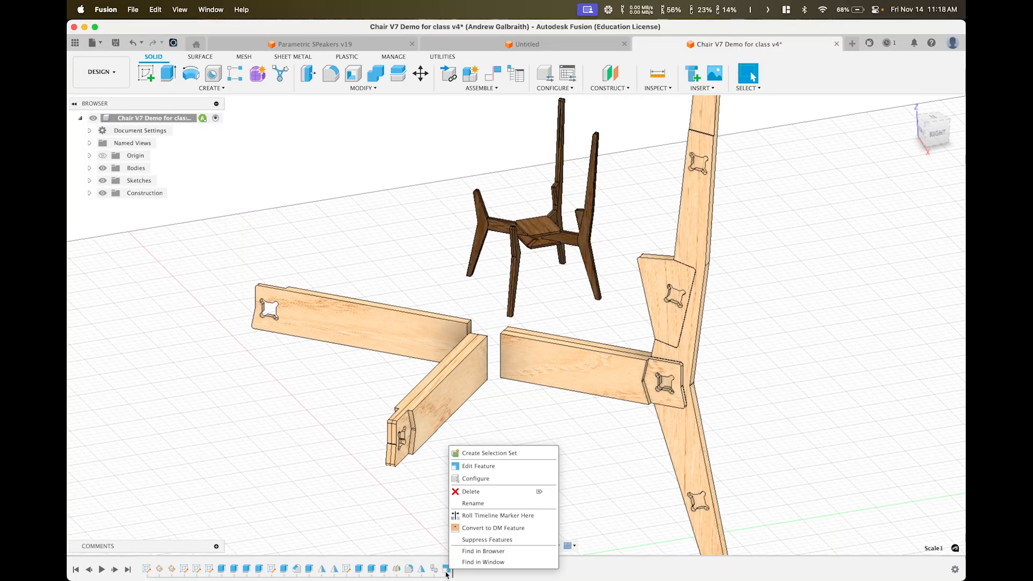
pyautogui.click(470, 492)
pyautogui.scroll(-5, 492, 433)
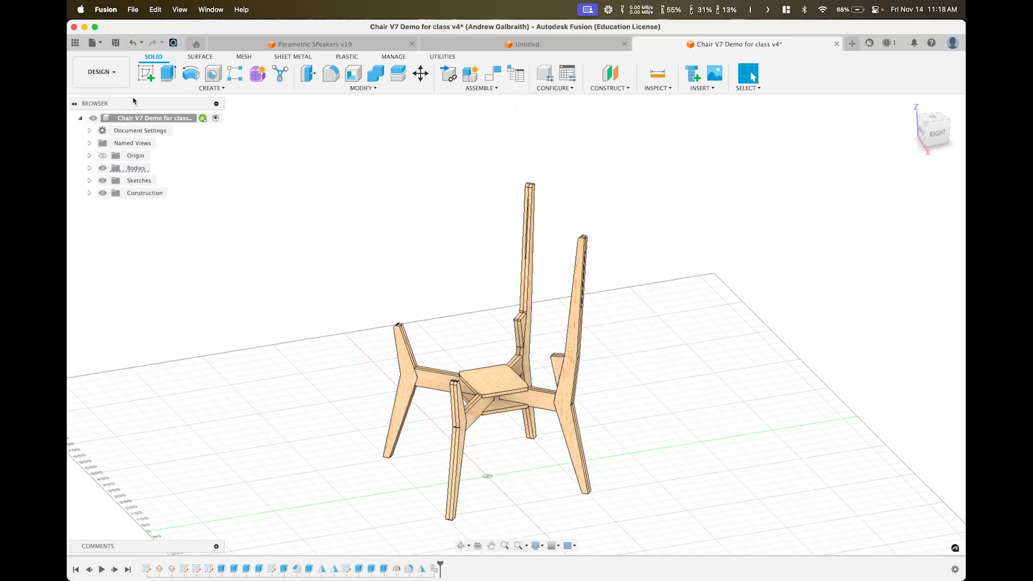
# Switch to Manufacture and start Edit Manufacturing Model on Manufacturing Model 1
pyautogui.click(101, 71)
pyautogui.click(148, 188)
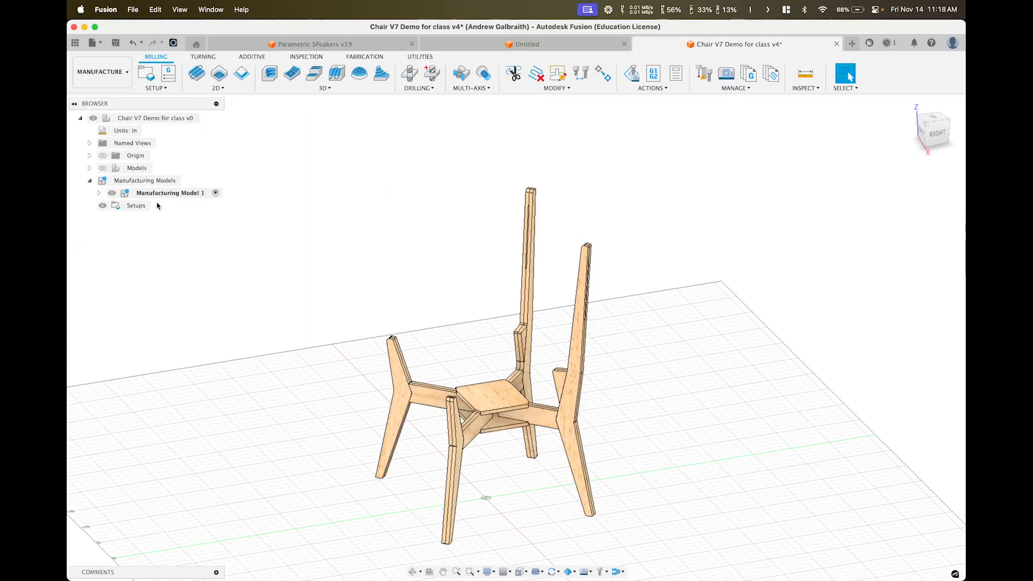
pyautogui.rightClick(169, 194)
pyautogui.click(363, 143)
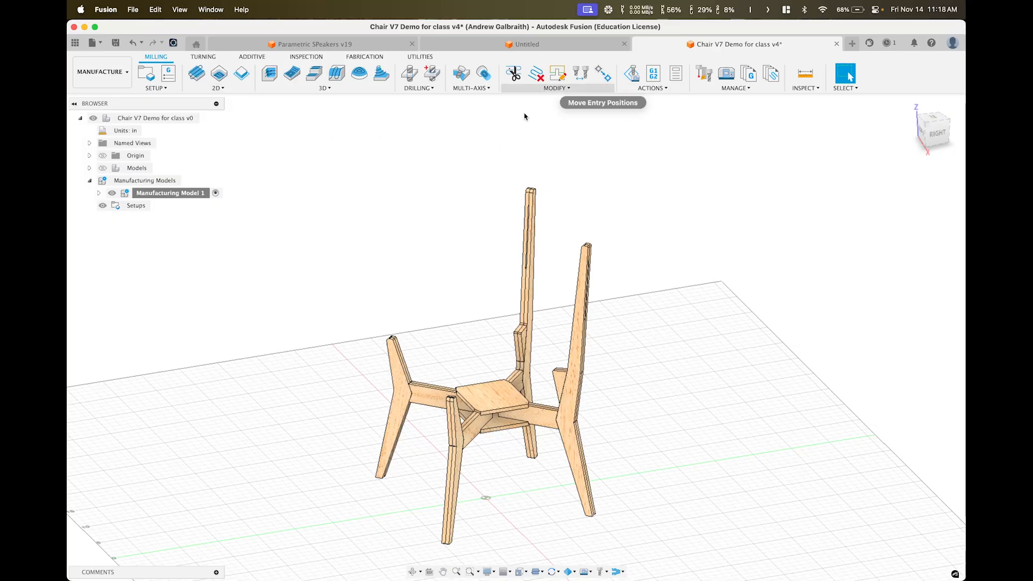
pyautogui.rightClick(165, 195)
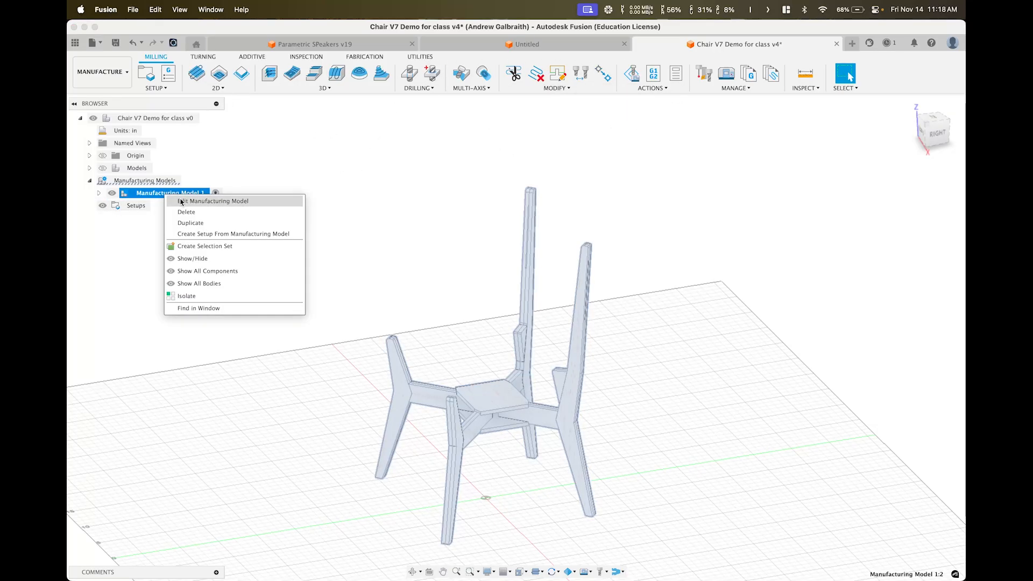
pyautogui.click(269, 166)
pyautogui.click(141, 193)
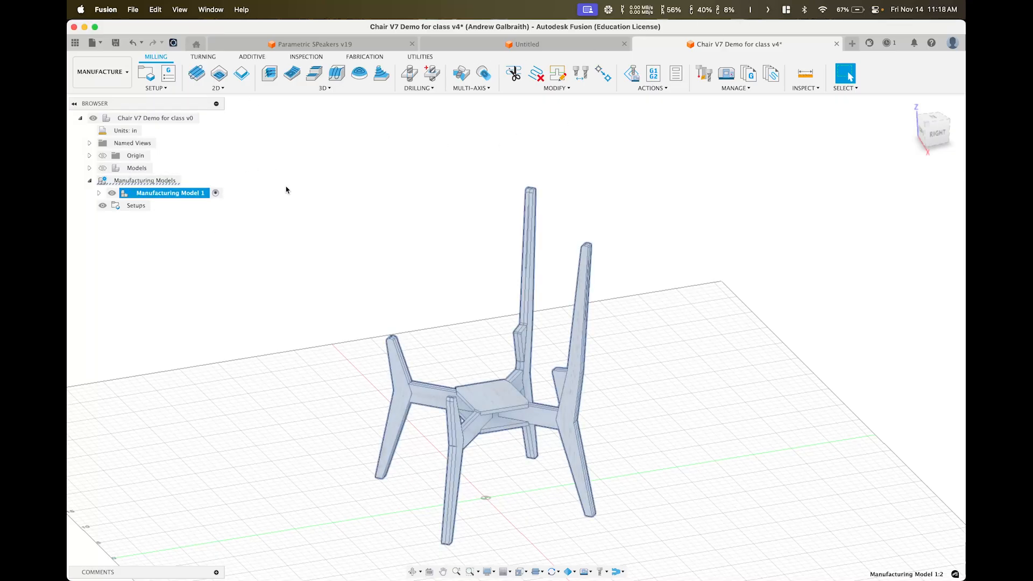
pyautogui.rightClick(190, 196)
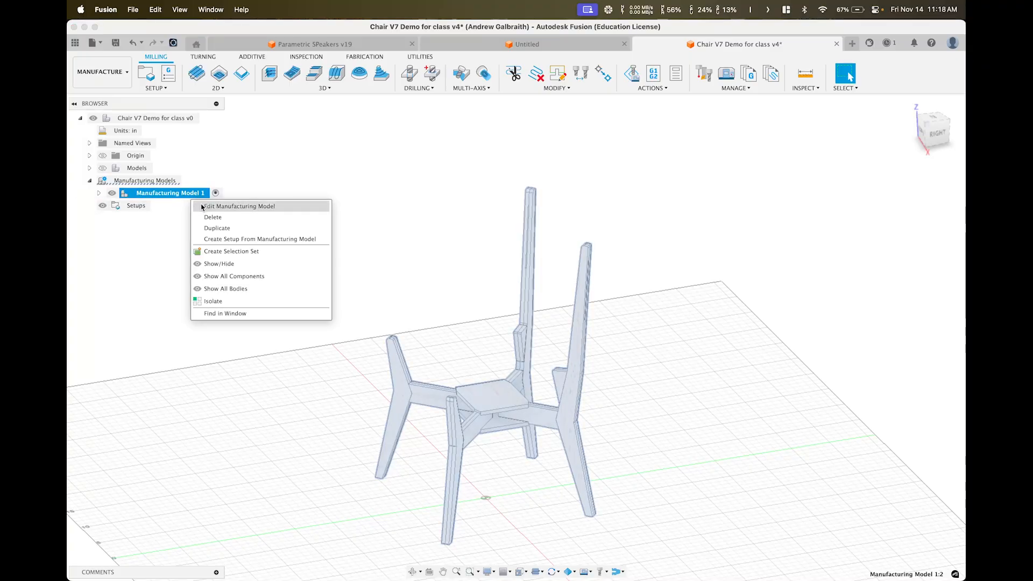
pyautogui.click(200, 208)
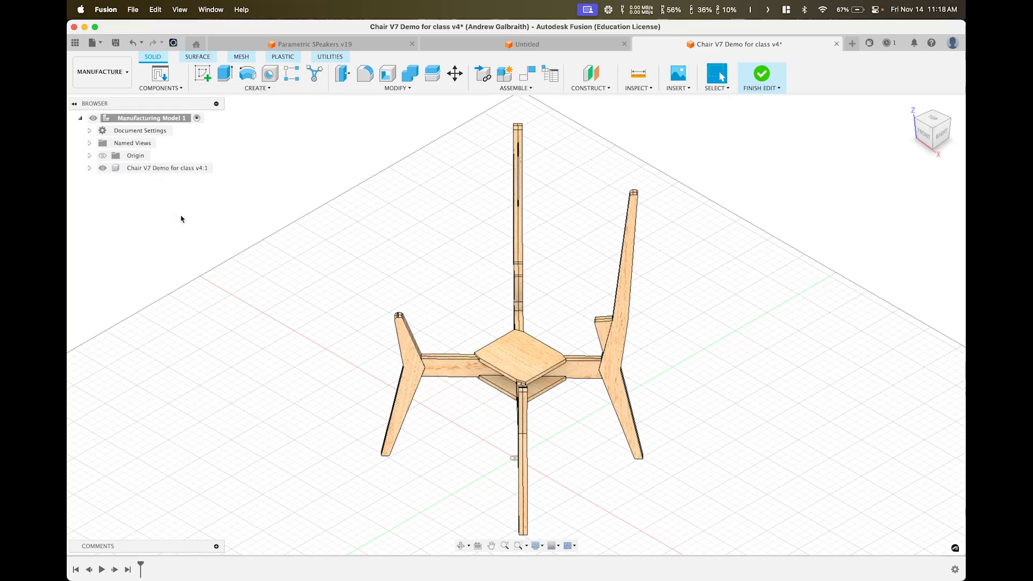
# Expand the Chair V7 component and its Bodies folder in the browser
pyautogui.click(396, 87)
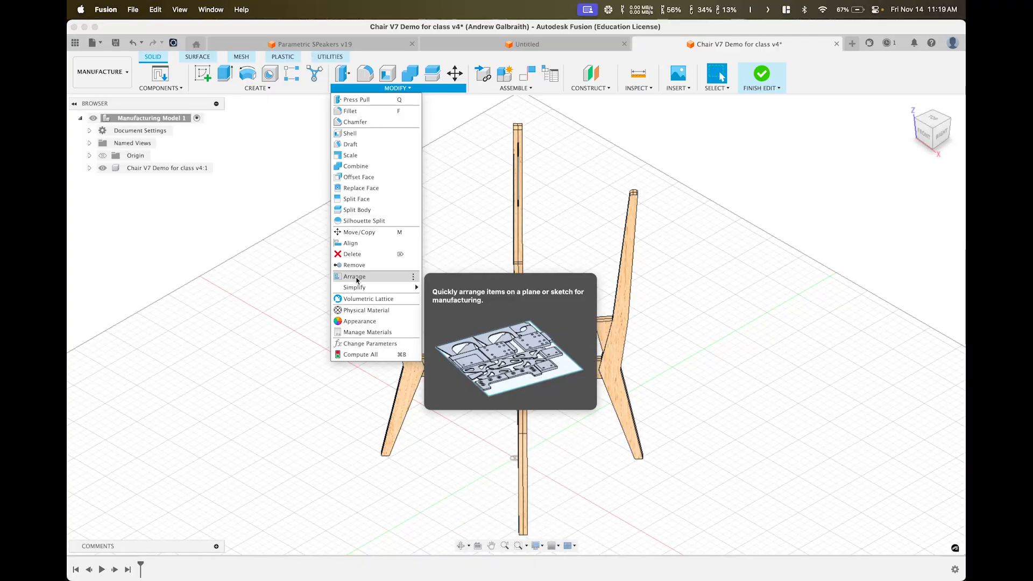
pyautogui.press('Escape')
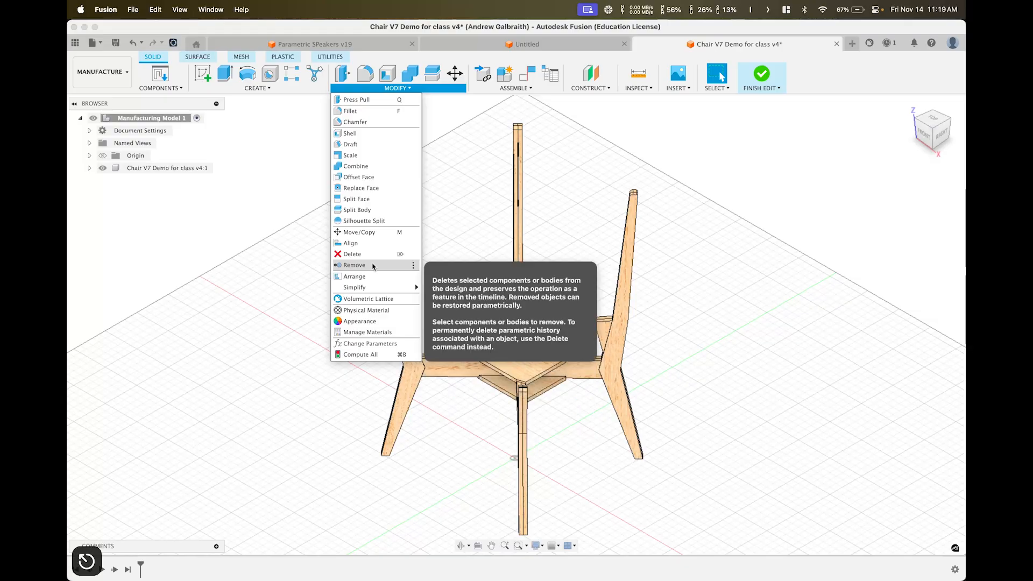
pyautogui.click(284, 179)
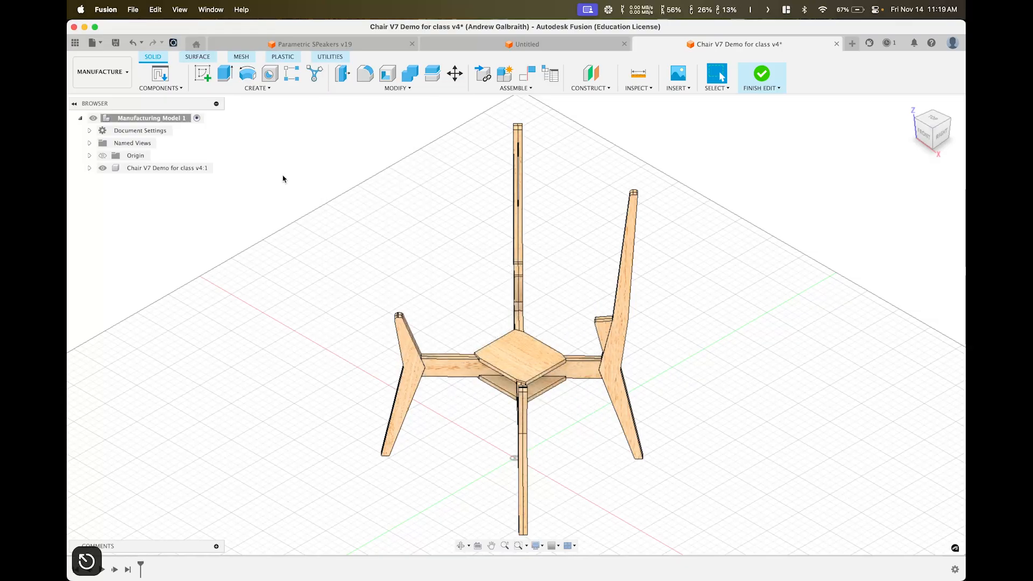
pyautogui.click(89, 168)
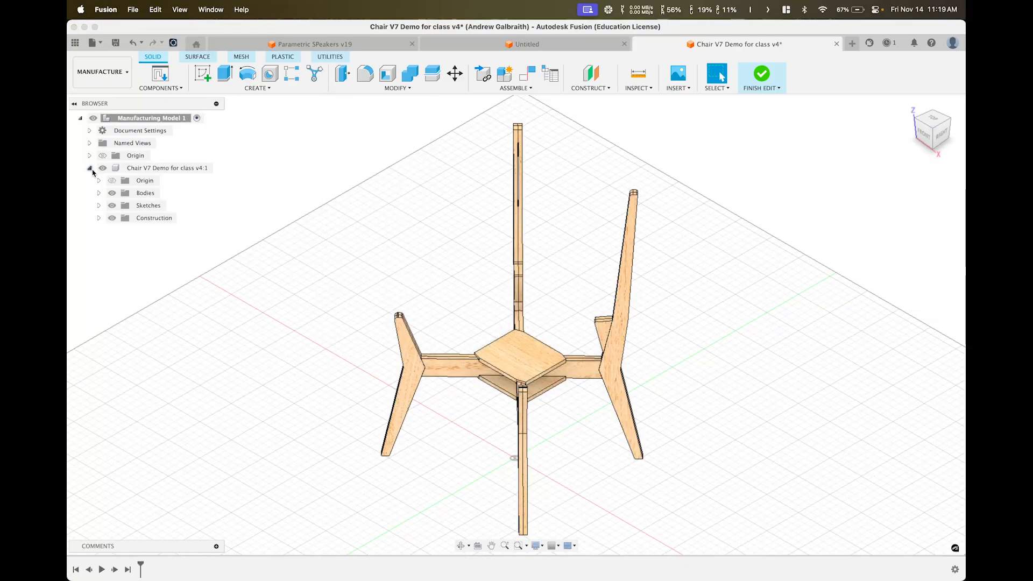
pyautogui.click(90, 168)
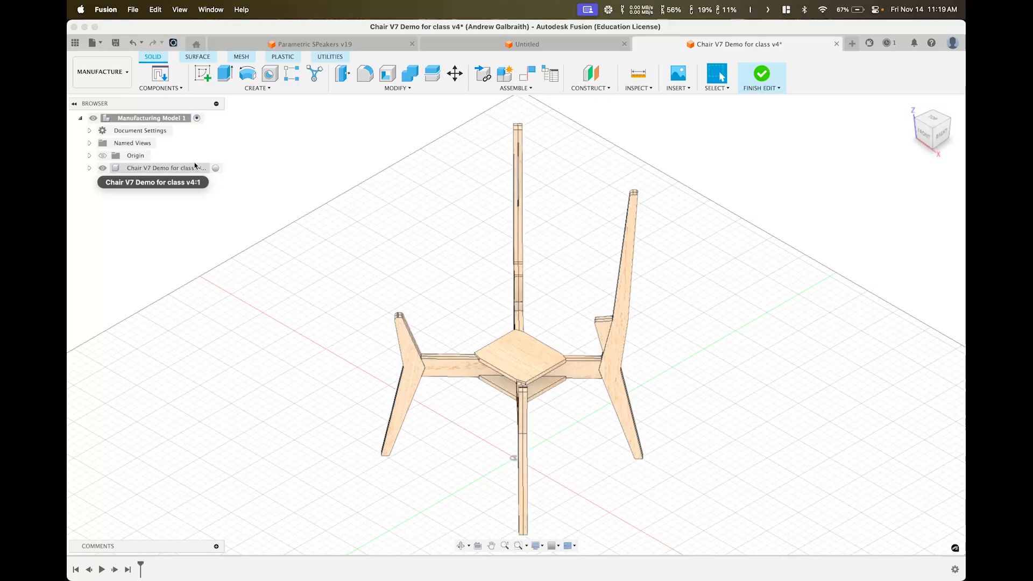
pyautogui.click(89, 168)
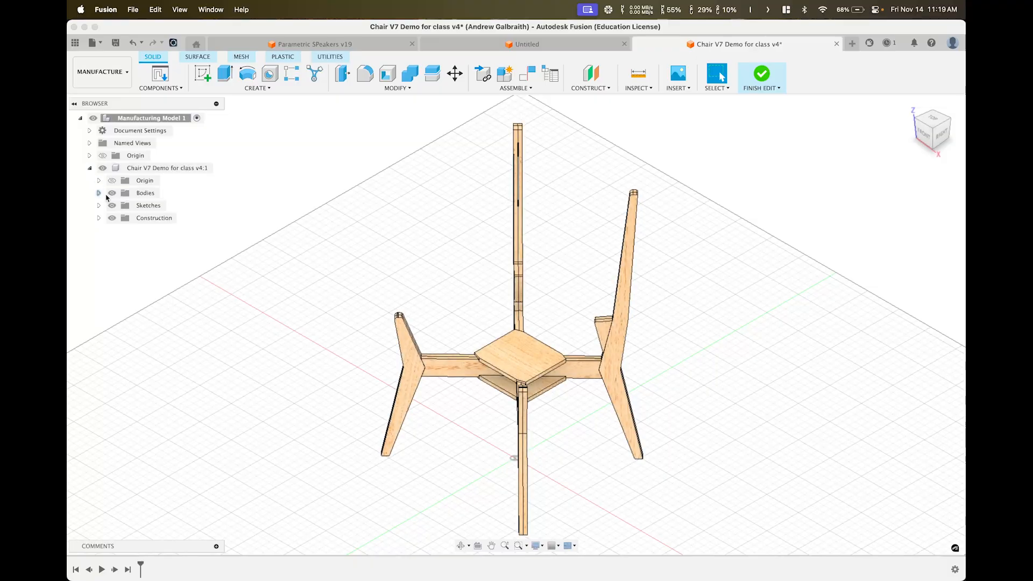
pyautogui.click(99, 194)
# Try selecting chair bodies in the browser, first all 44, then seven
pyautogui.click(164, 131)
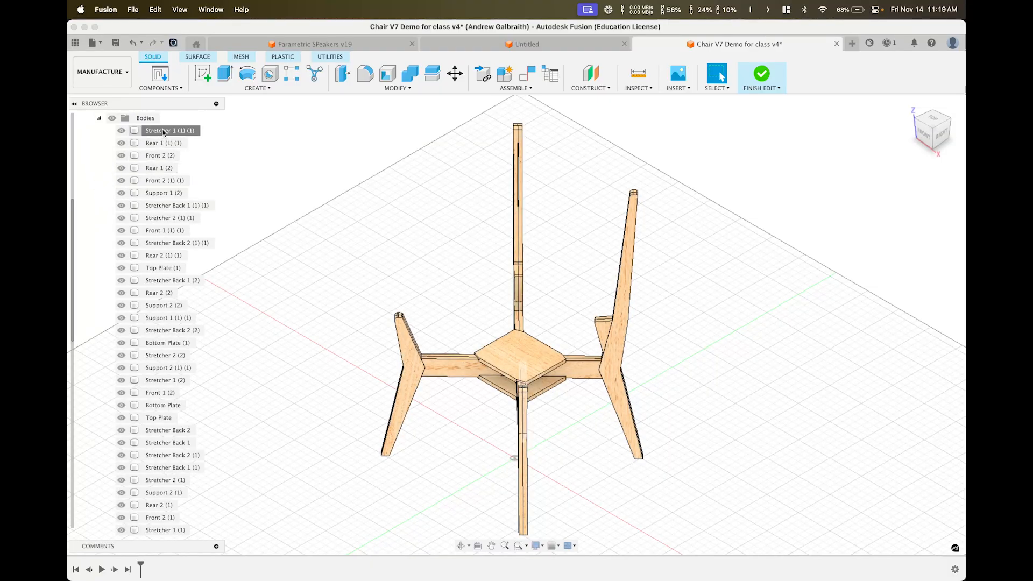
pyautogui.scroll(-10, 209, 360)
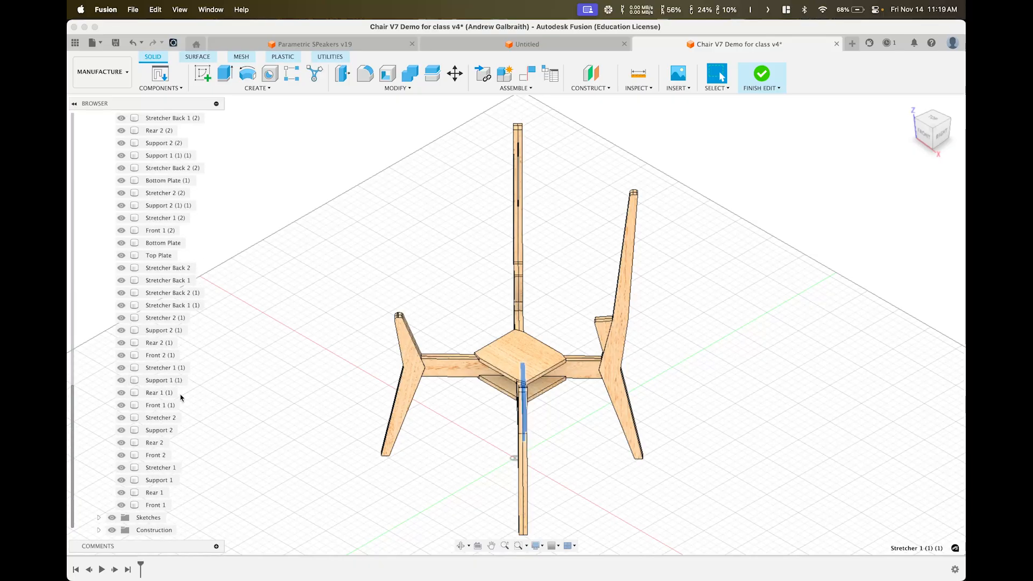
pyautogui.keyDown('shift'); pyautogui.click(155, 506); pyautogui.keyUp('shift')
pyautogui.scroll(8, 214, 290)
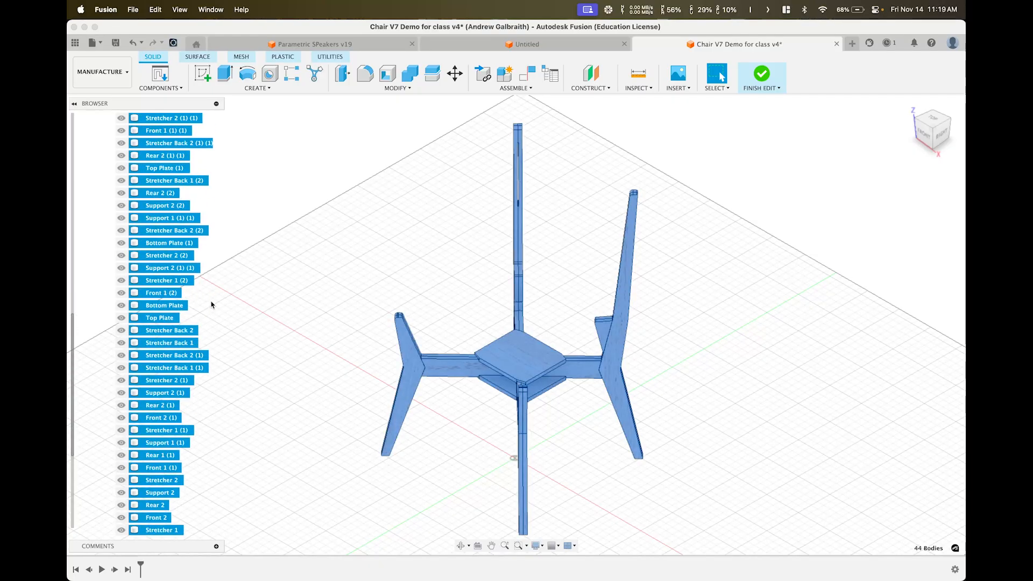
pyautogui.scroll(3, 209, 300)
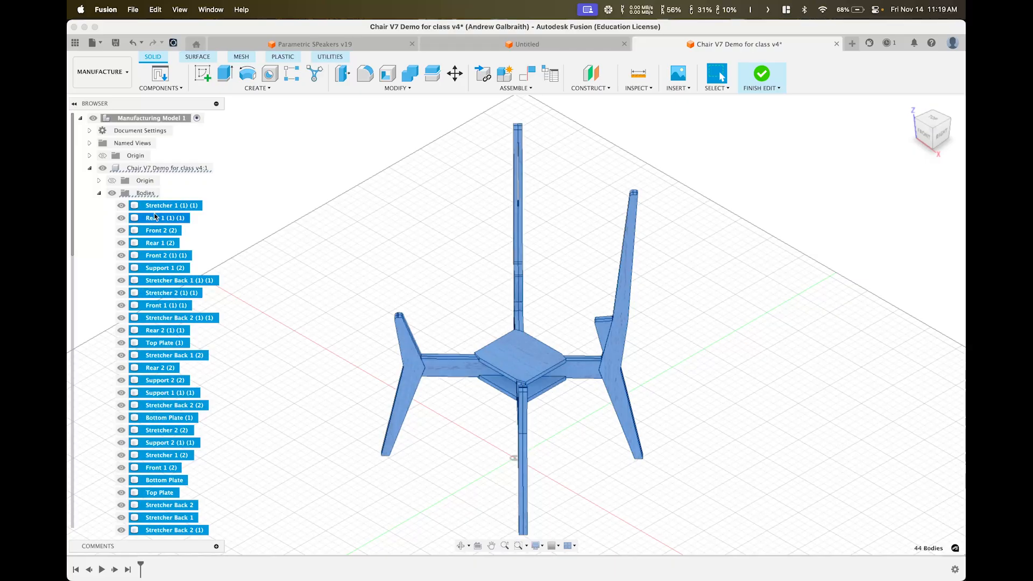
pyautogui.press('Escape')
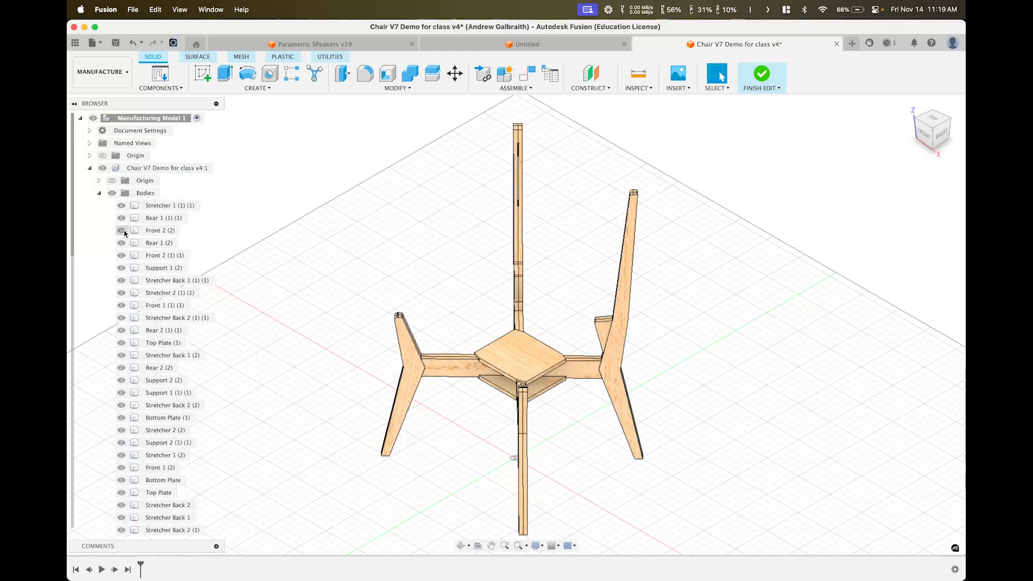
pyautogui.click(174, 209)
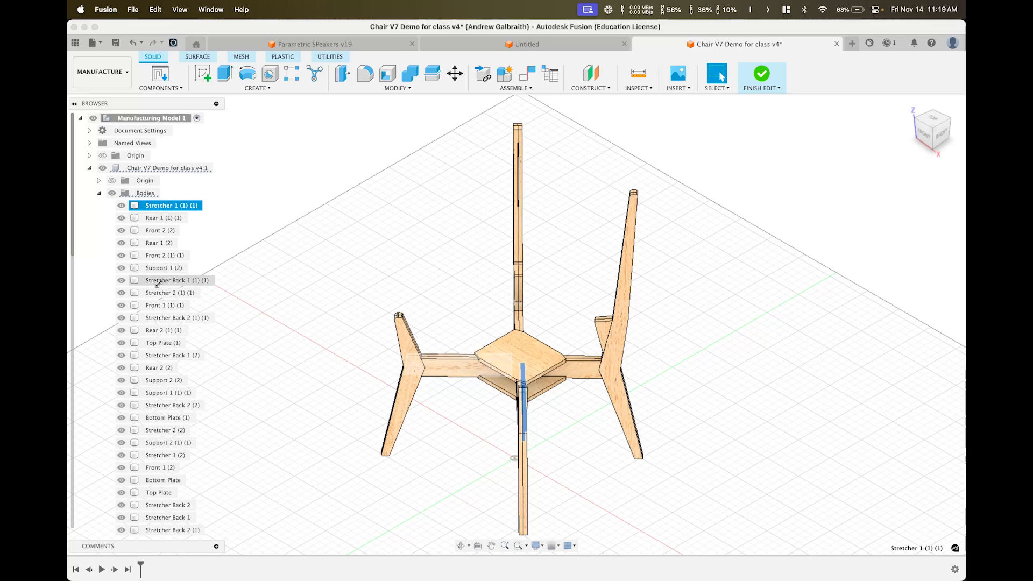
pyautogui.keyDown('shift'); pyautogui.click(156, 283); pyautogui.keyUp('shift')
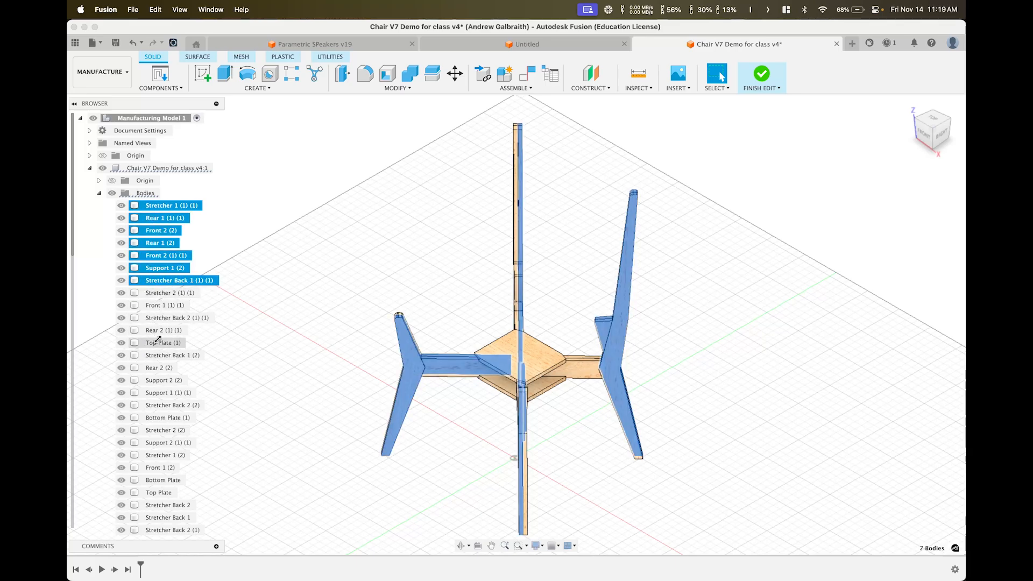
pyautogui.rightClick(163, 268)
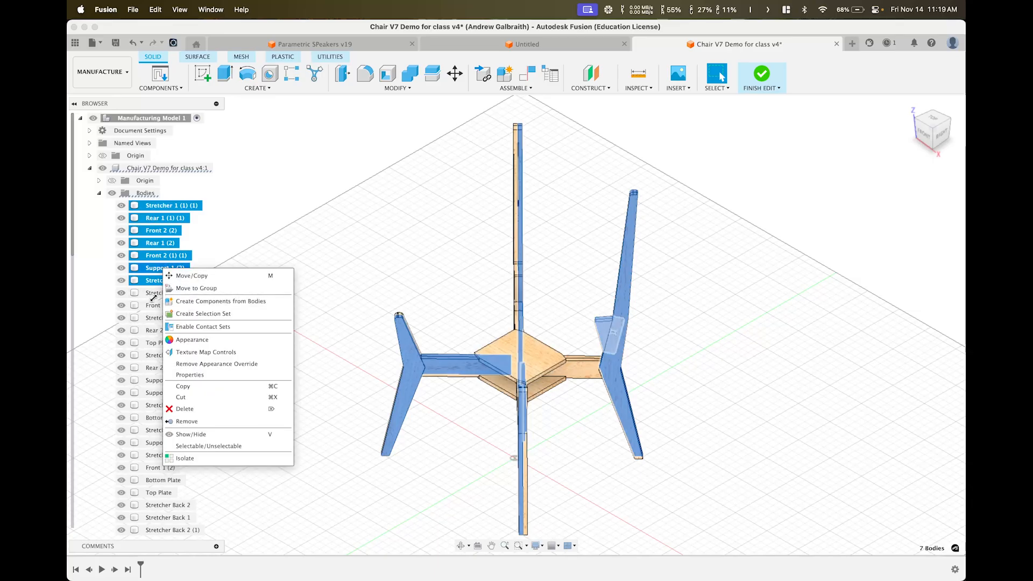
pyautogui.click(251, 242)
# Select all 44 chair bodies and apply Create Components from Bodies
pyautogui.click(172, 206)
pyautogui.scroll(-3, 208, 284)
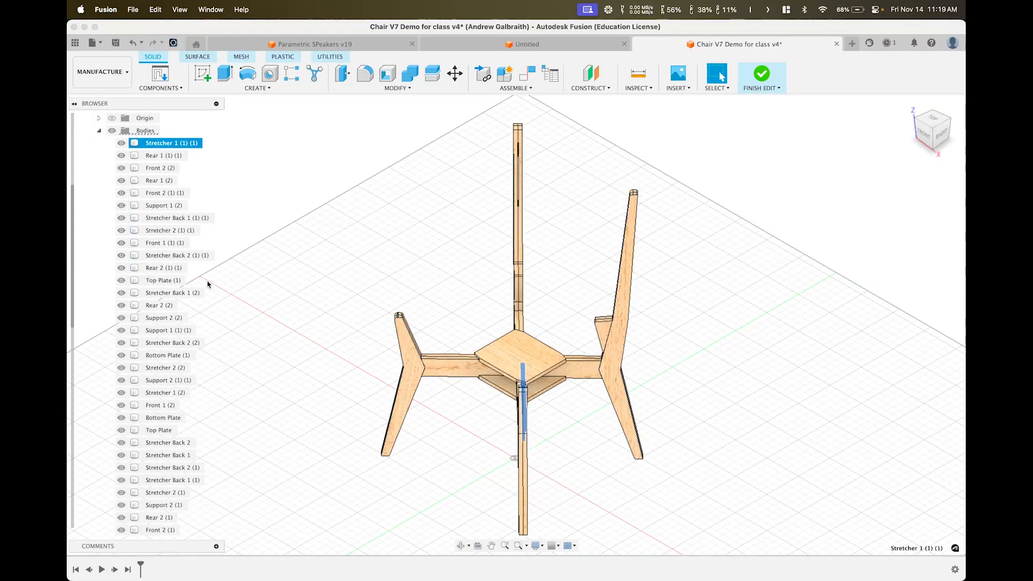
pyautogui.scroll(-5, 208, 284)
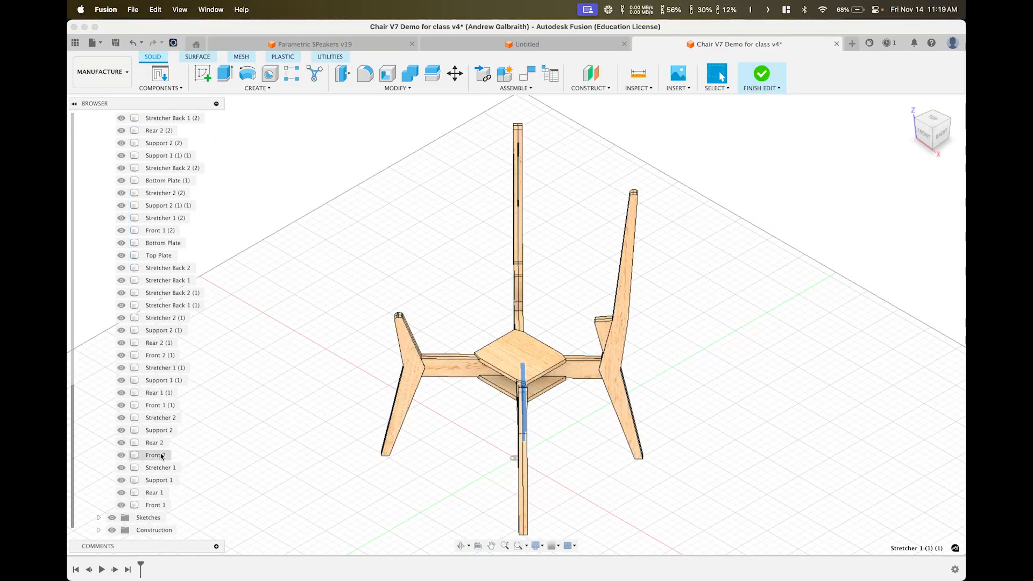
pyautogui.keyDown('shift'); pyautogui.click(156, 506); pyautogui.keyUp('shift')
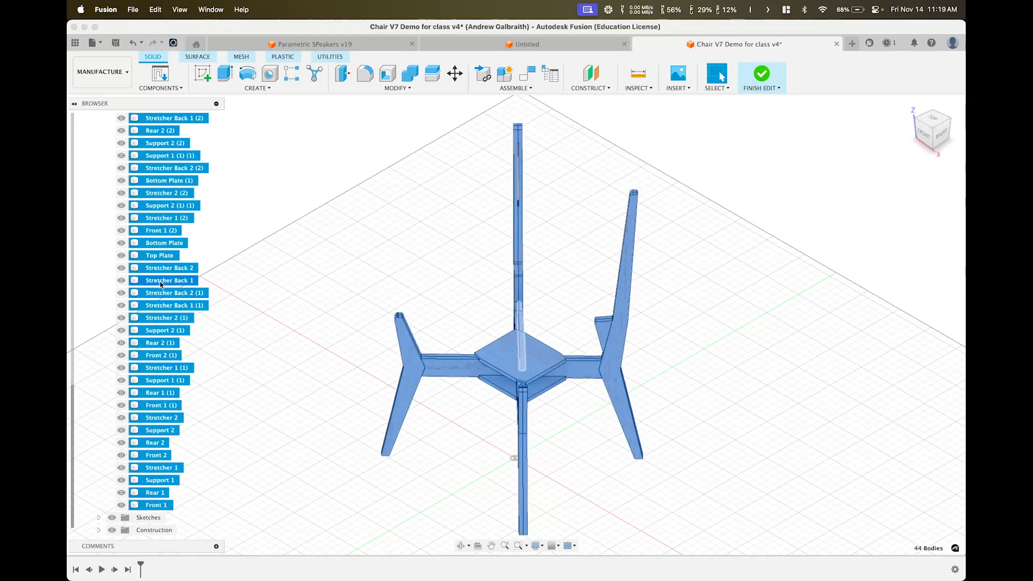
pyautogui.scroll(10, 161, 284)
pyautogui.rightClick(156, 259)
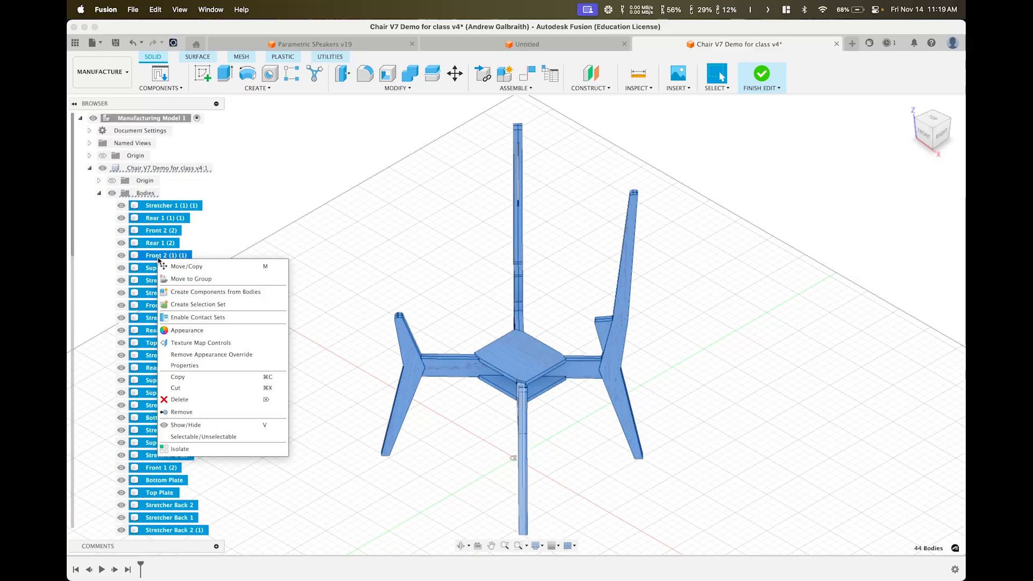
pyautogui.click(181, 296)
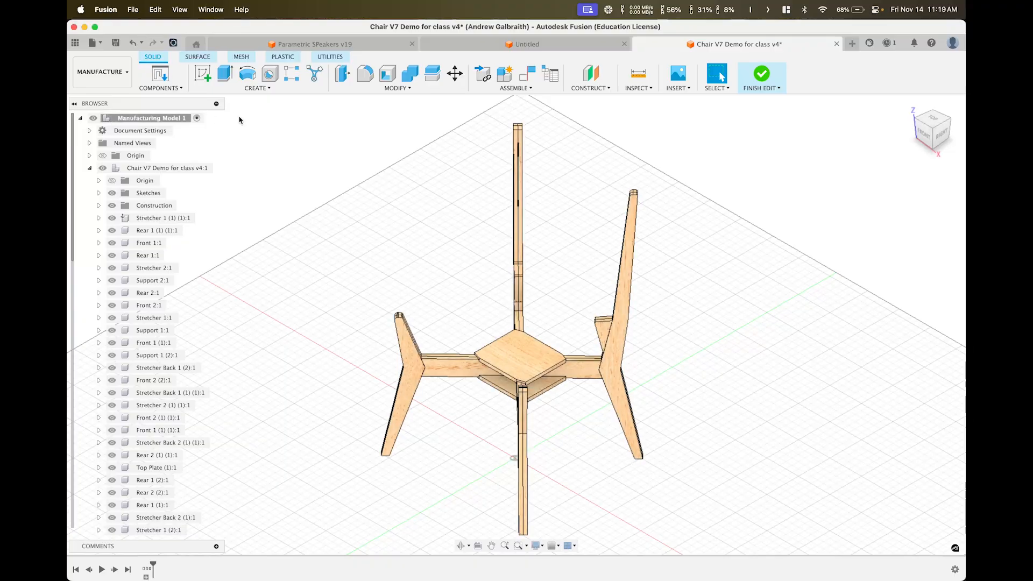
# Collapse the chair component in the browser and launch Modify > Arrange
pyautogui.click(89, 169)
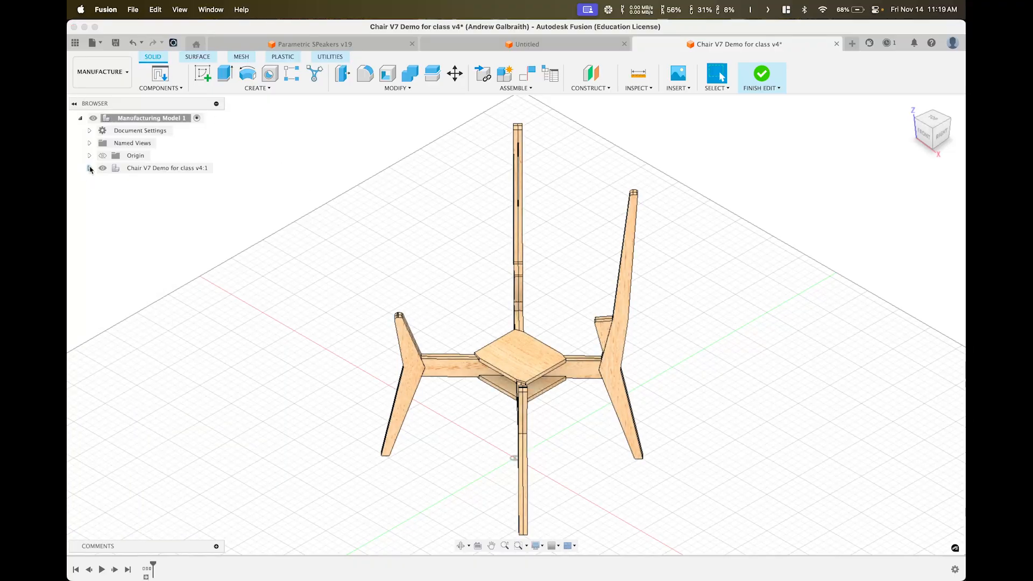
pyautogui.click(89, 169)
pyautogui.scroll(-5, 138, 302)
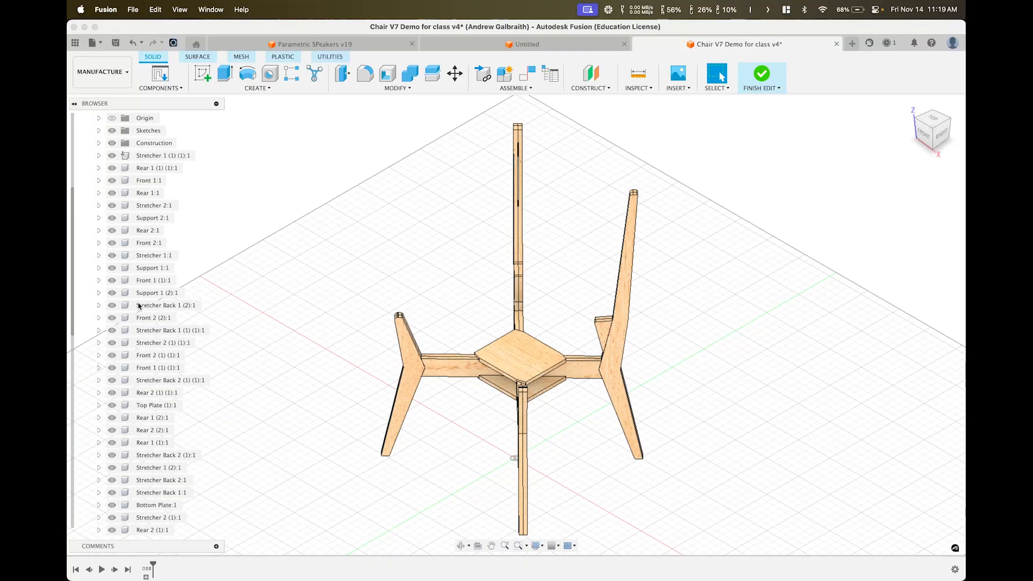
pyautogui.scroll(5, 140, 291)
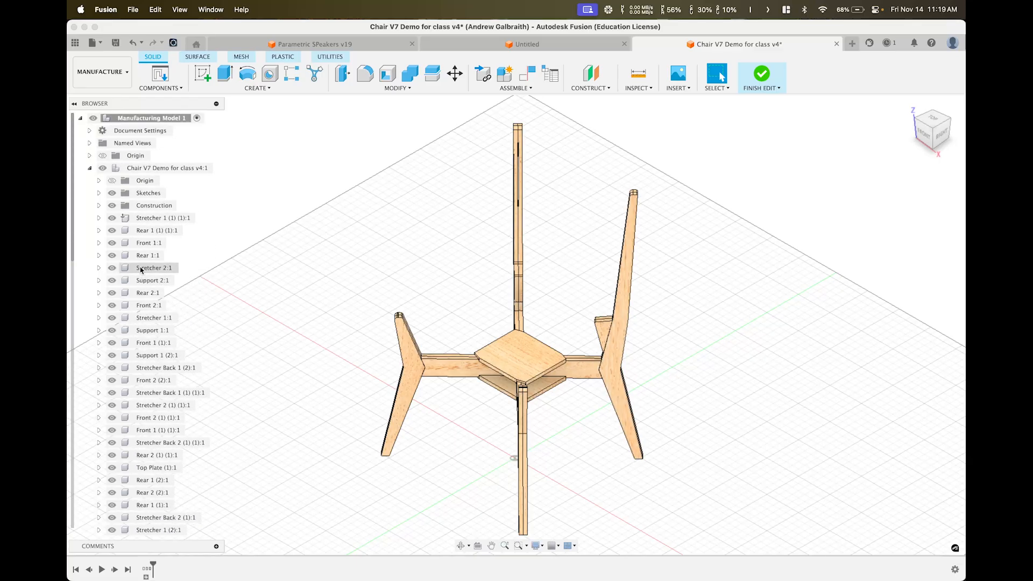
pyautogui.click(91, 169)
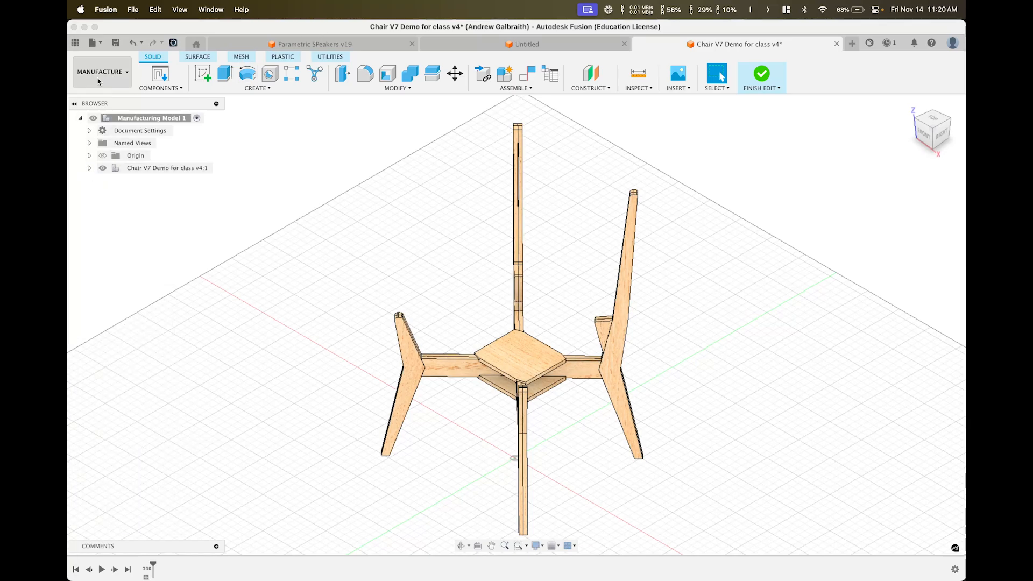
pyautogui.click(403, 89)
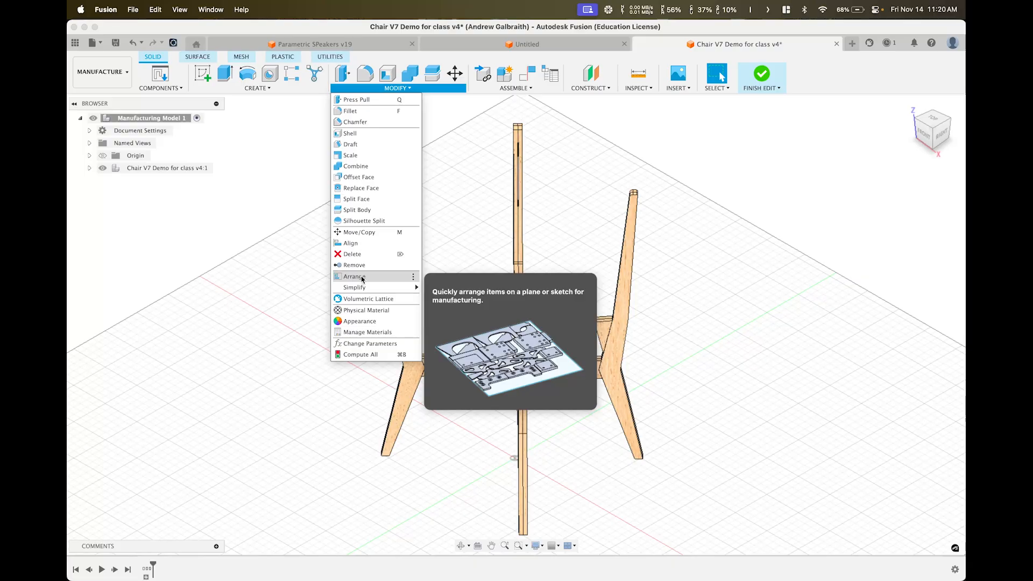
pyautogui.click(354, 276)
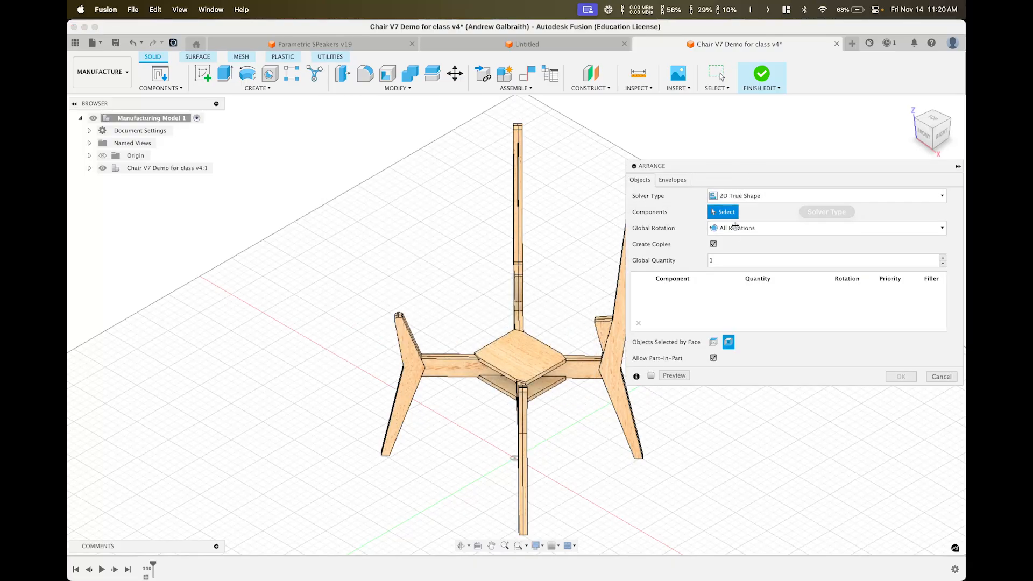
pyautogui.click(756, 198)
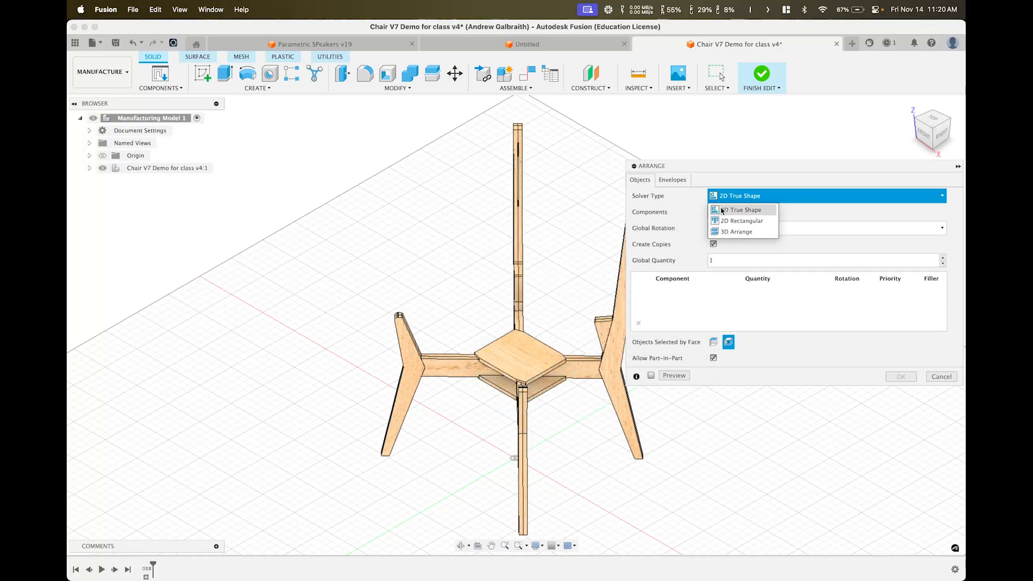
pyautogui.click(722, 210)
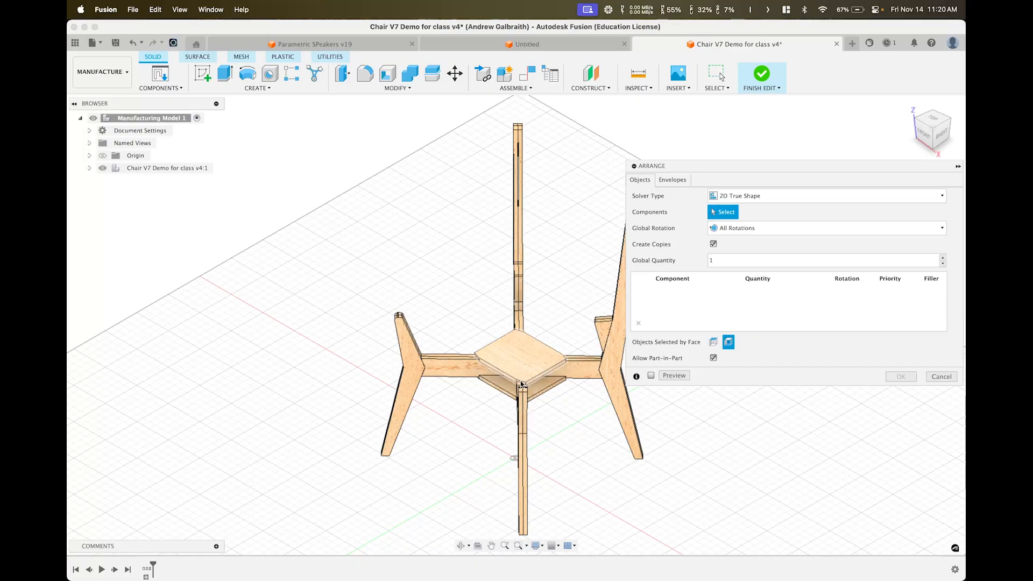
pyautogui.scroll(5, 521, 384)
pyautogui.keyDown('shift'); pyautogui.moveTo(441, 369); pyautogui.dragTo(455, 371, button='middle'); pyautogui.keyUp('shift')
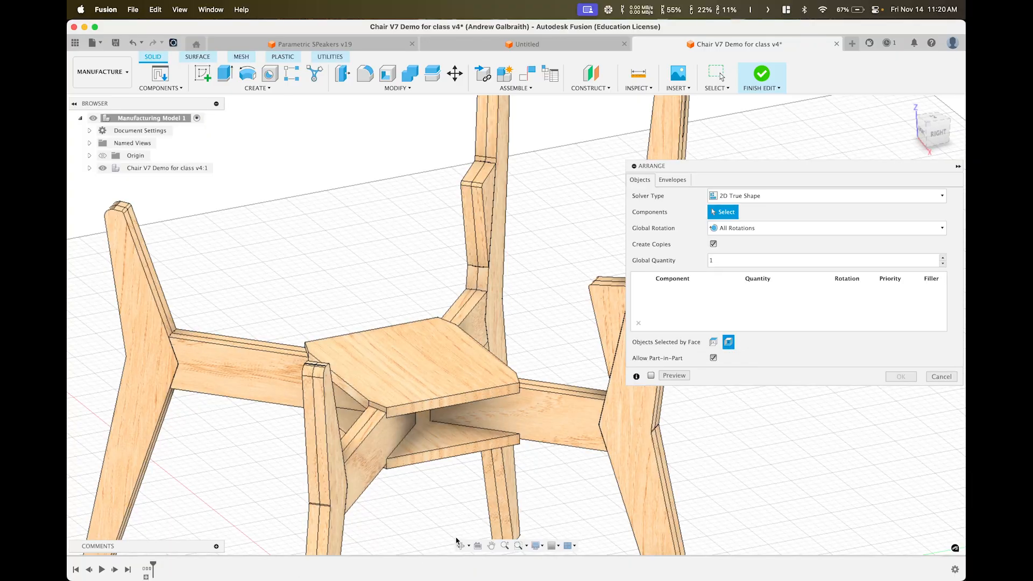
pyautogui.click(536, 546)
pyautogui.moveTo(554, 455)
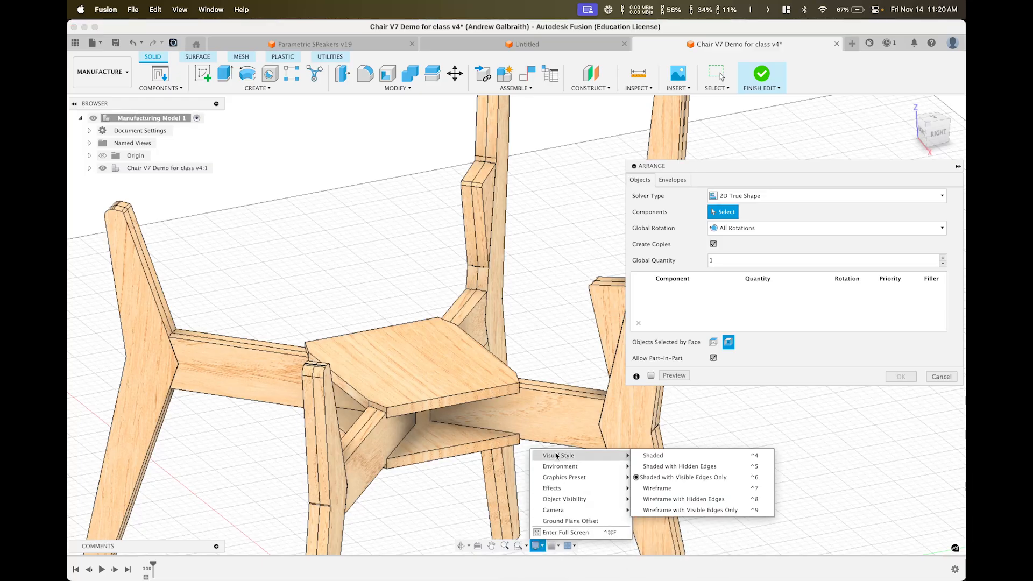
pyautogui.click(651, 472)
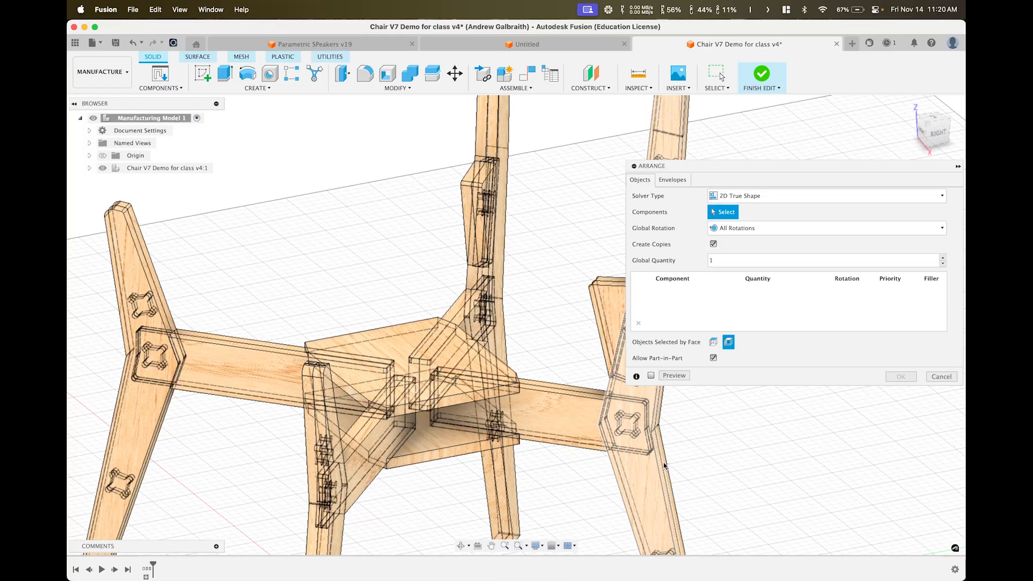
pyautogui.moveTo(652, 472)
pyautogui.keyDown('shift'); pyautogui.mouseDown(button='middle')
pyautogui.moveTo(495, 450)
pyautogui.moveTo(475, 428)
pyautogui.mouseUp(button='middle'); pyautogui.keyUp('shift')
pyautogui.scroll(6, 475, 428)
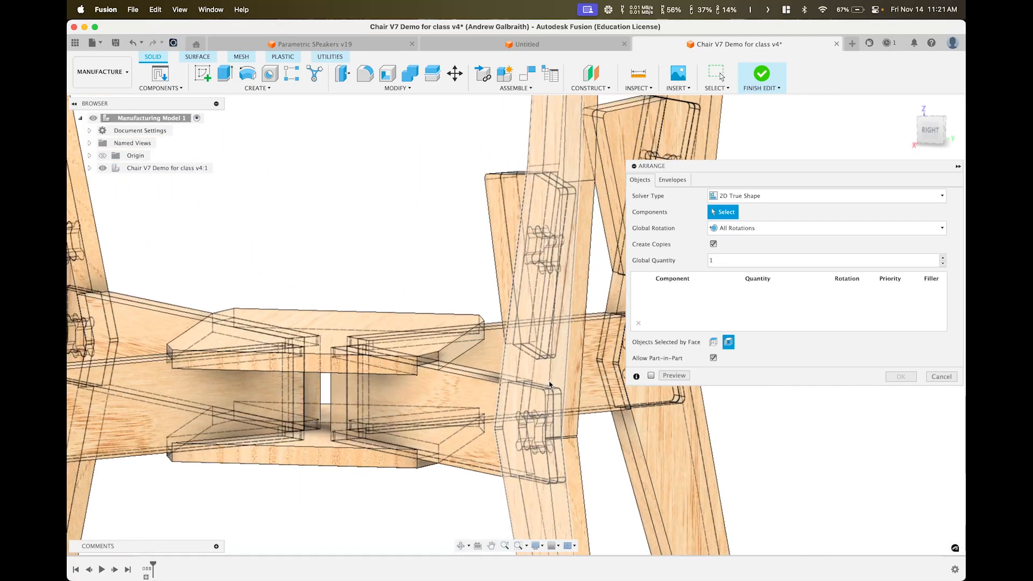
pyautogui.keyDown('shift'); pyautogui.moveTo(353, 490); pyautogui.dragTo(442, 372, button='middle'); pyautogui.keyUp('shift')
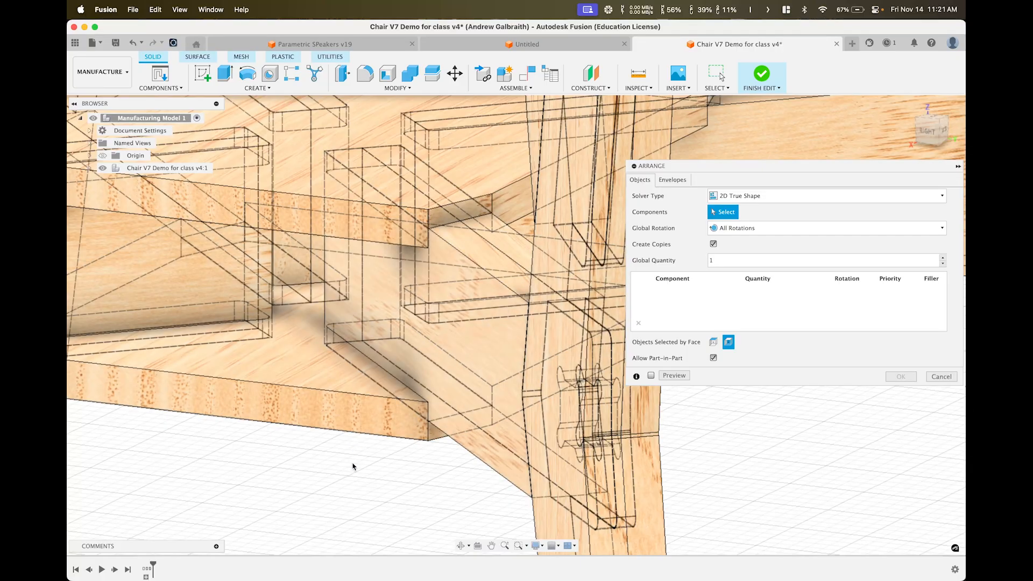
pyautogui.scroll(-5, 352, 466)
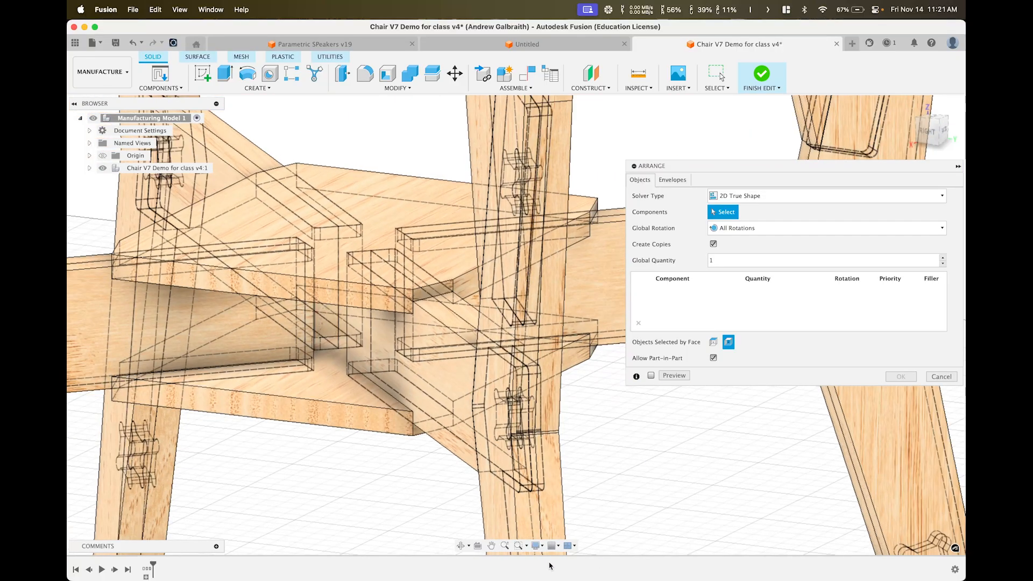
pyautogui.click(537, 546)
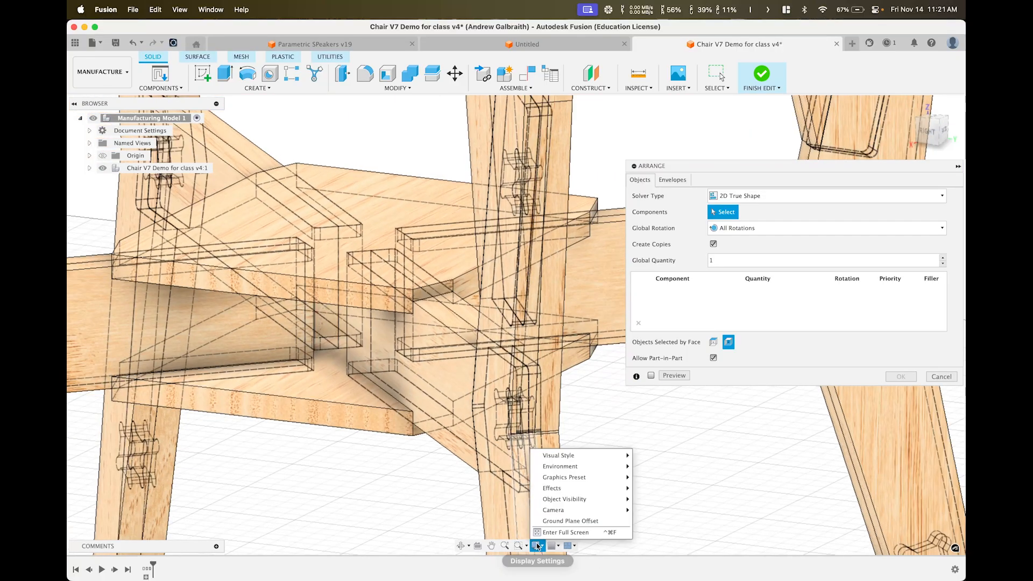
pyautogui.moveTo(570, 456)
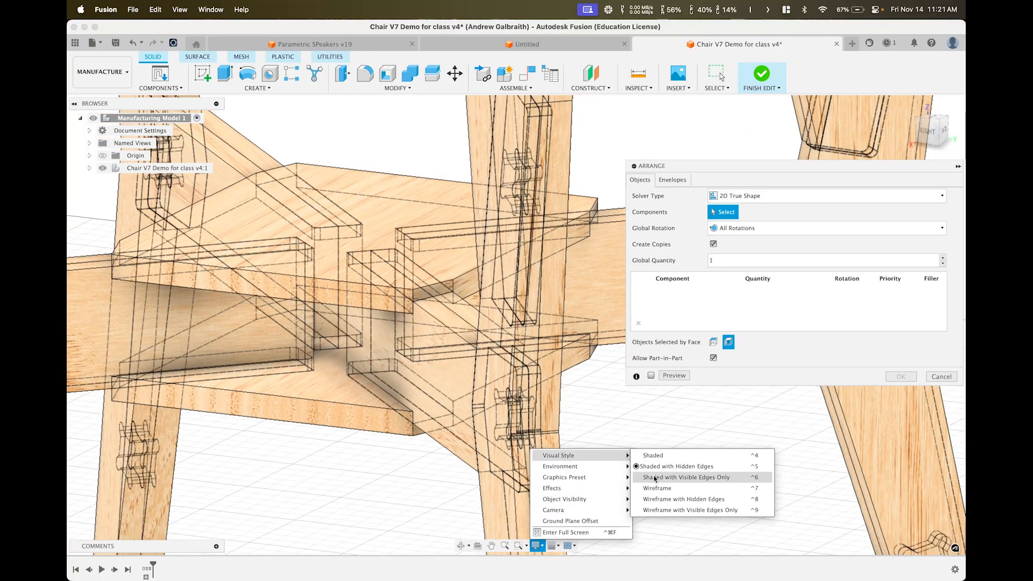
pyautogui.click(655, 479)
pyautogui.keyDown('shift'); pyautogui.moveTo(358, 416); pyautogui.dragTo(388, 431, button='middle'); pyautogui.keyUp('shift')
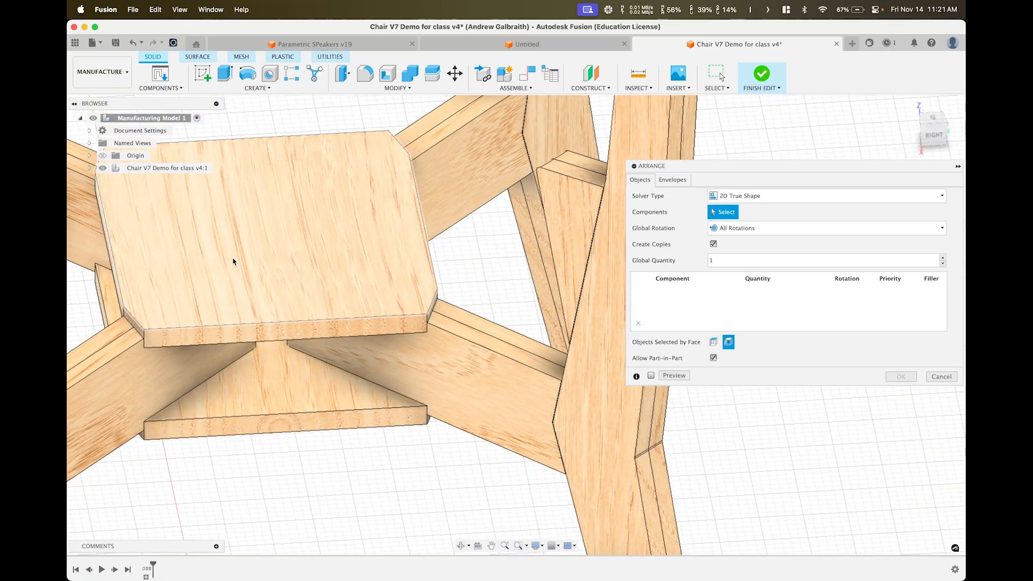
pyautogui.keyDown('shift'); pyautogui.moveTo(233, 262); pyautogui.dragTo(475, 327, button='middle'); pyautogui.keyUp('shift')
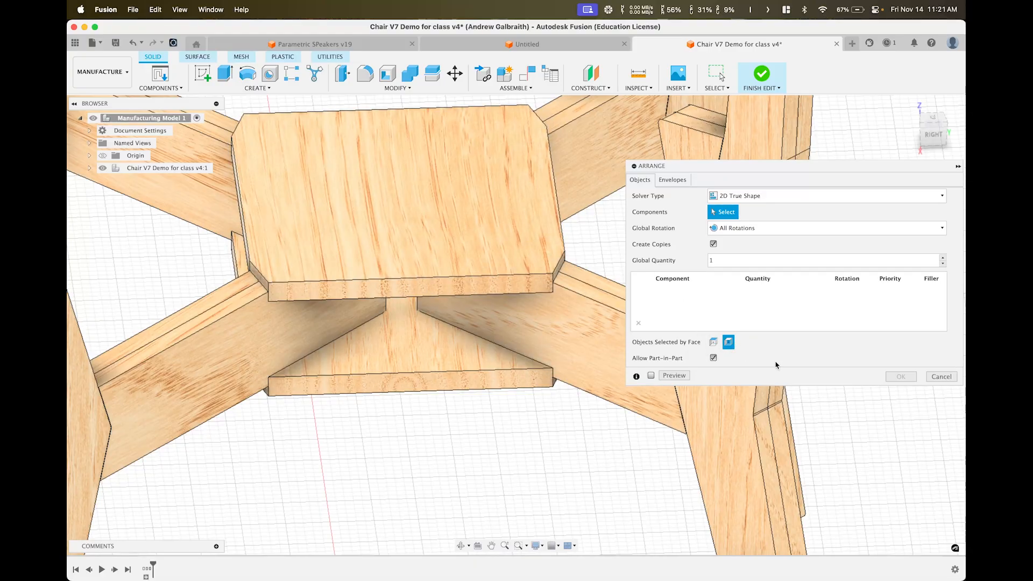
pyautogui.scroll(2, 382, 267)
pyautogui.moveTo(382, 265); pyautogui.dragTo(364, 309, button='middle')
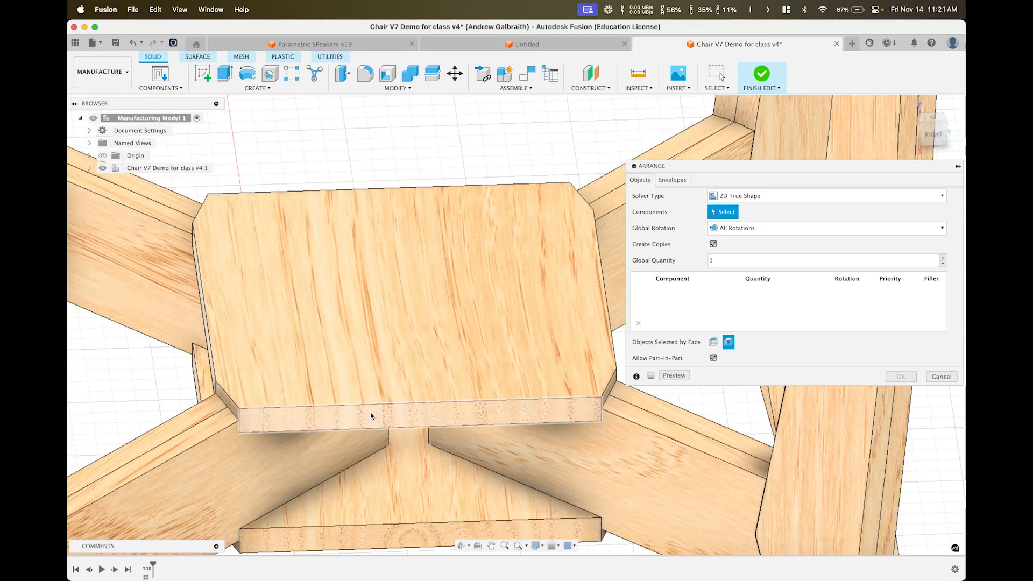
pyautogui.scroll(-6, 383, 326)
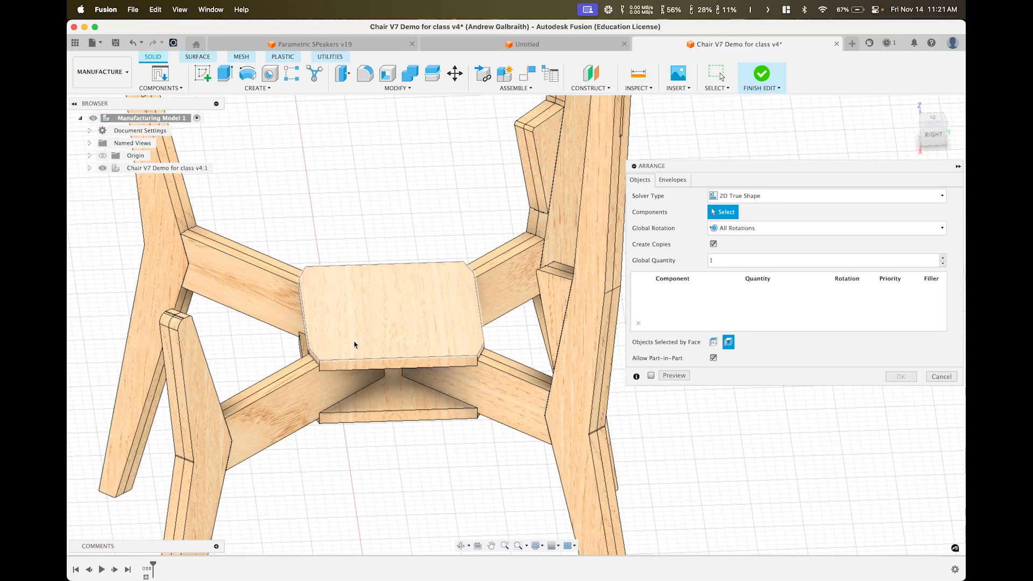
pyautogui.scroll(-3, 369, 350)
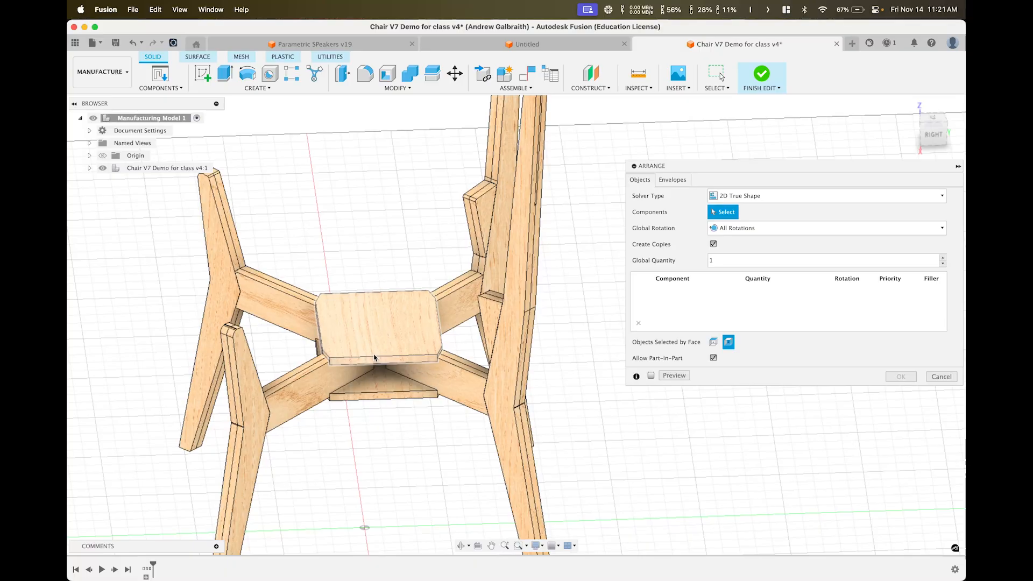
pyautogui.scroll(-3, 377, 337)
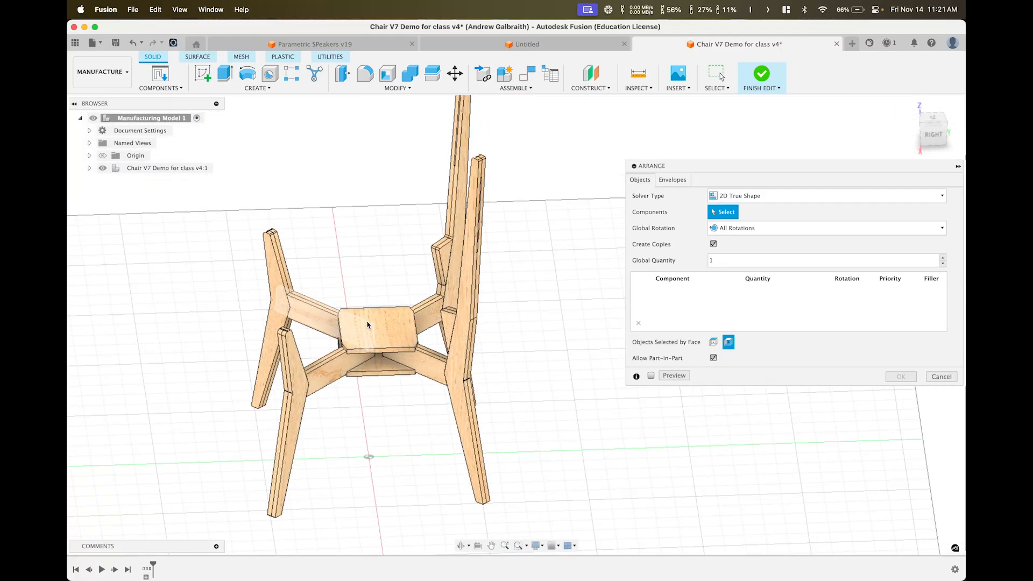
pyautogui.scroll(-2, 378, 317)
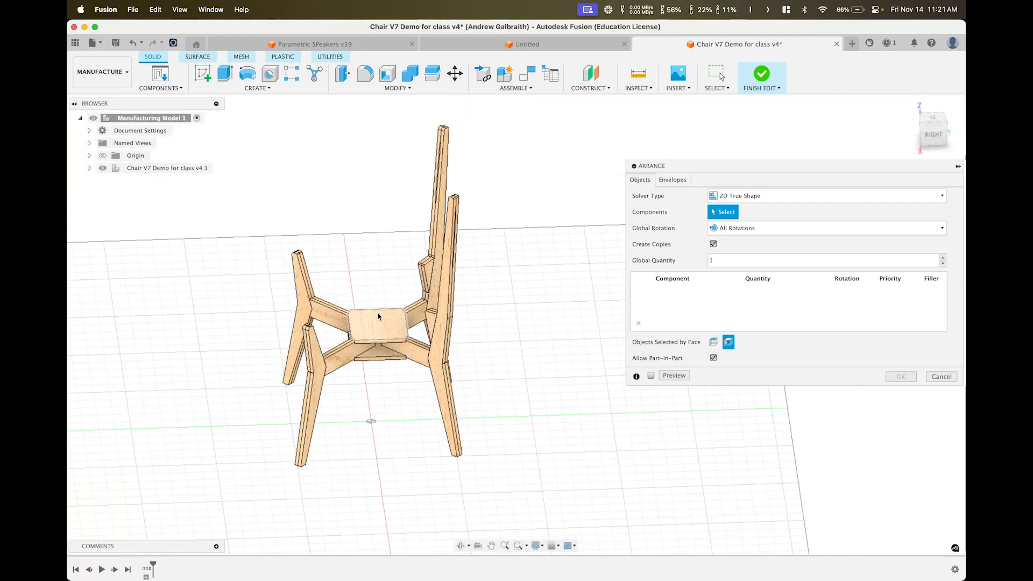
pyautogui.scroll(5, 379, 322)
pyautogui.scroll(2, 379, 322)
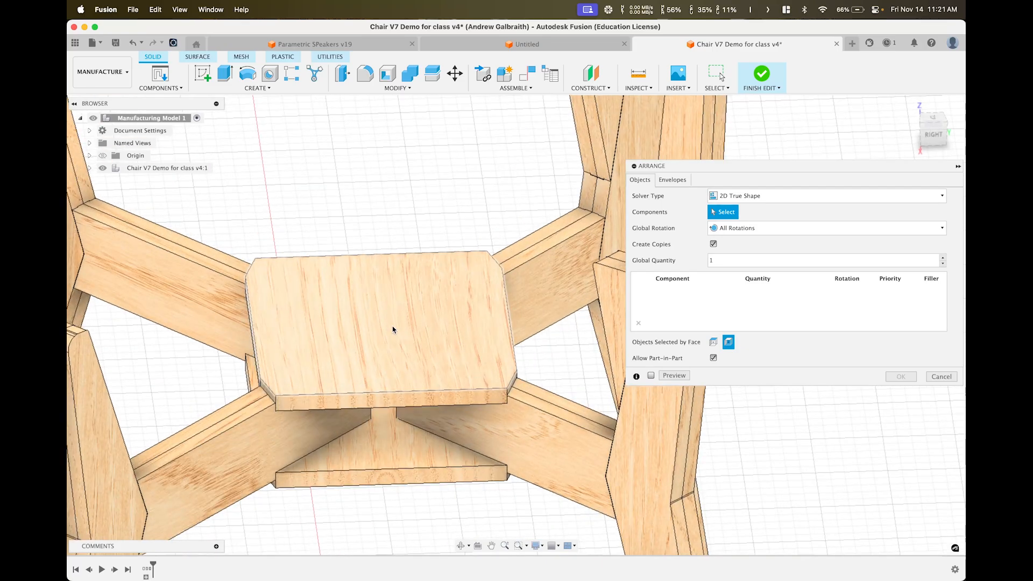
pyautogui.click(371, 294)
pyautogui.scroll(-2, 419, 364)
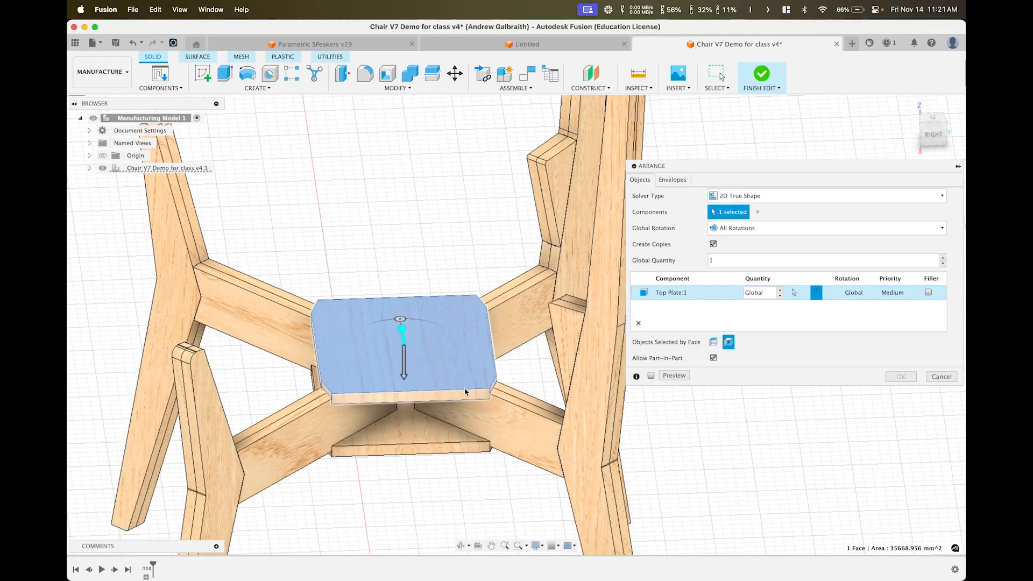
pyautogui.keyDown('shift'); pyautogui.moveTo(477, 419); pyautogui.dragTo(458, 463, button='middle'); pyautogui.keyUp('shift')
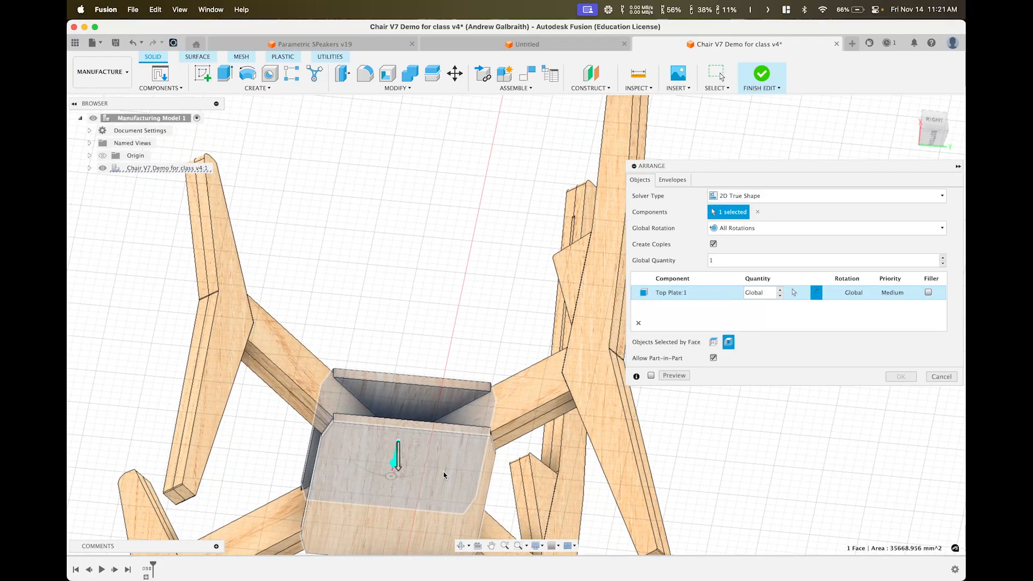
pyautogui.click(444, 475)
pyautogui.keyDown('shift'); pyautogui.moveTo(374, 272); pyautogui.dragTo(395, 338, button='middle'); pyautogui.keyUp('shift')
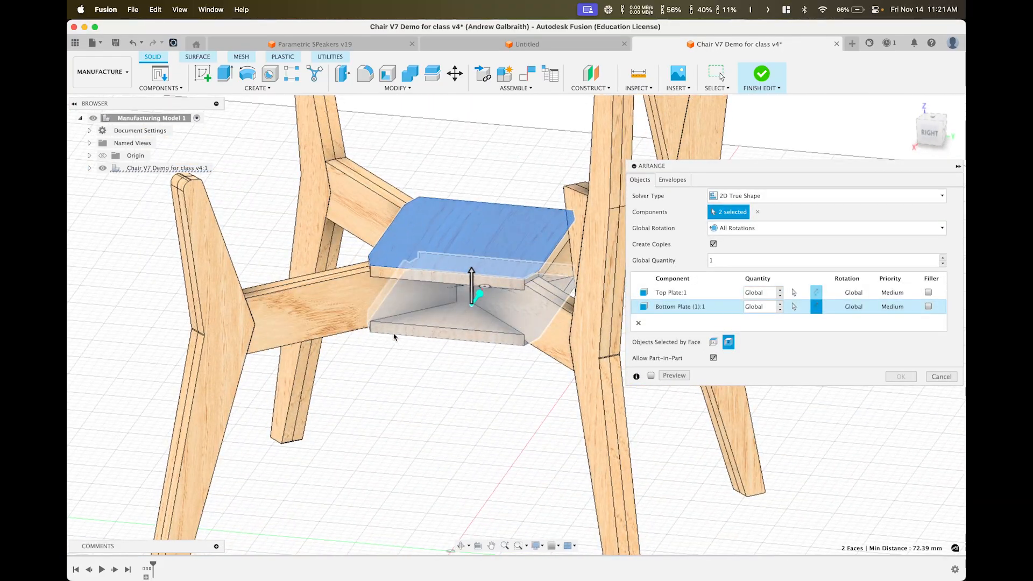
pyautogui.moveTo(233, 374); pyautogui.dragTo(347, 233, button='middle')
pyautogui.click(333, 304)
pyautogui.click(287, 296)
pyautogui.click(297, 294)
pyautogui.click(242, 213)
pyautogui.click(352, 312)
pyautogui.click(312, 311)
pyautogui.click(353, 233)
pyautogui.keyDown('shift'); pyautogui.moveTo(353, 294); pyautogui.dragTo(329, 276, button='middle'); pyautogui.keyUp('shift')
pyautogui.click(327, 275)
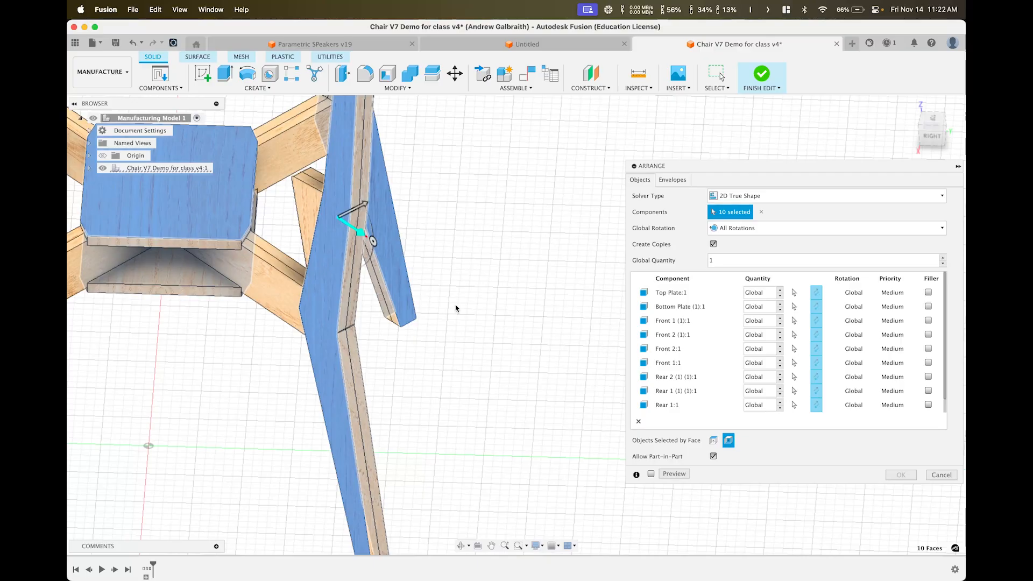
pyautogui.scroll(-5, 458, 323)
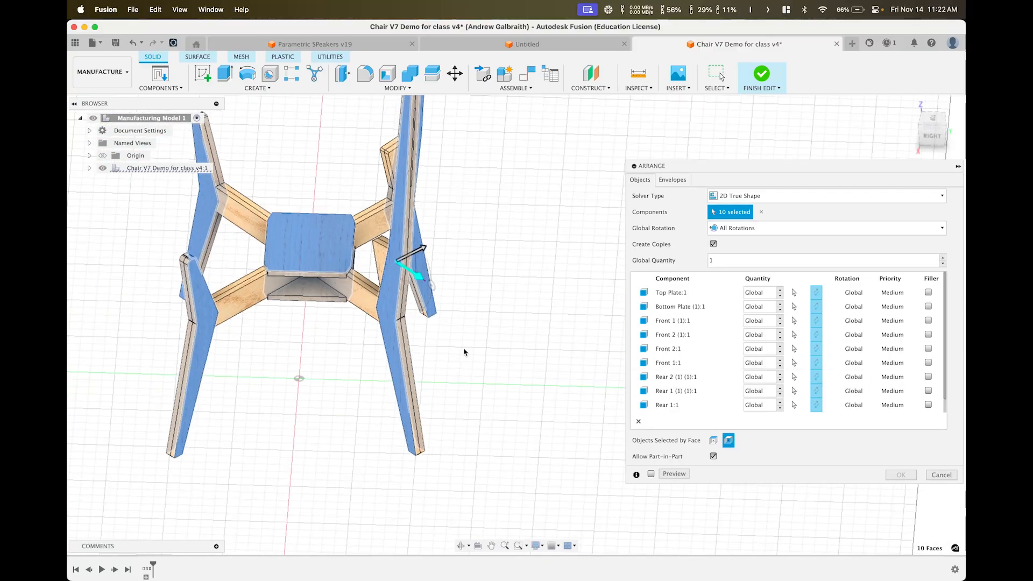
pyautogui.moveTo(463, 352)
pyautogui.keyDown('shift'); pyautogui.mouseDown(button='middle')
pyautogui.moveTo(465, 364)
pyautogui.moveTo(460, 343)
pyautogui.mouseUp(button='middle'); pyautogui.keyUp('shift')
pyautogui.keyDown('shift'); pyautogui.moveTo(549, 240); pyautogui.dragTo(503, 316, button='middle'); pyautogui.keyUp('shift')
pyautogui.scroll(8, 491, 312)
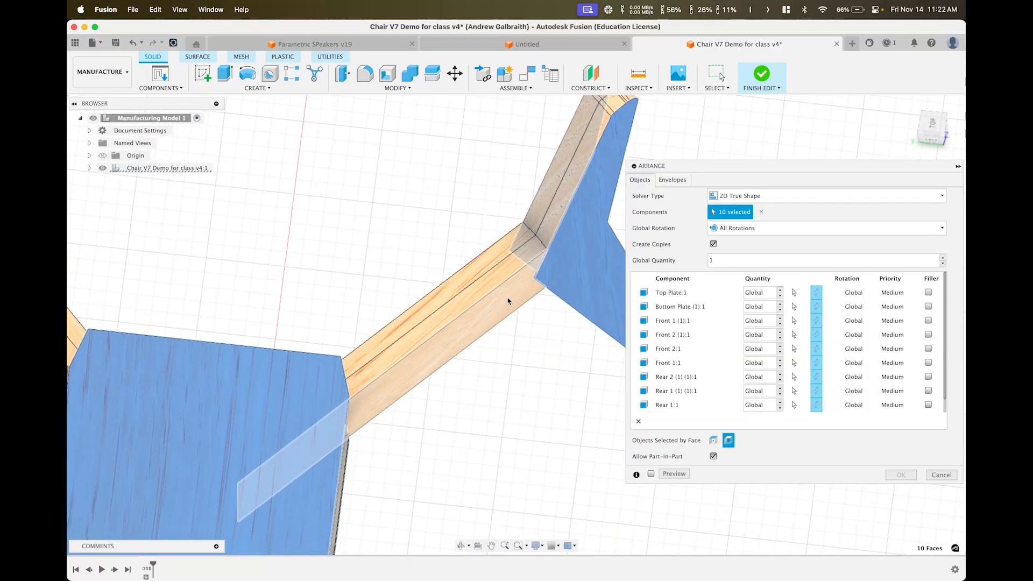
pyautogui.keyDown('shift'); pyautogui.moveTo(511, 291); pyautogui.dragTo(448, 333, button='middle'); pyautogui.keyUp('shift')
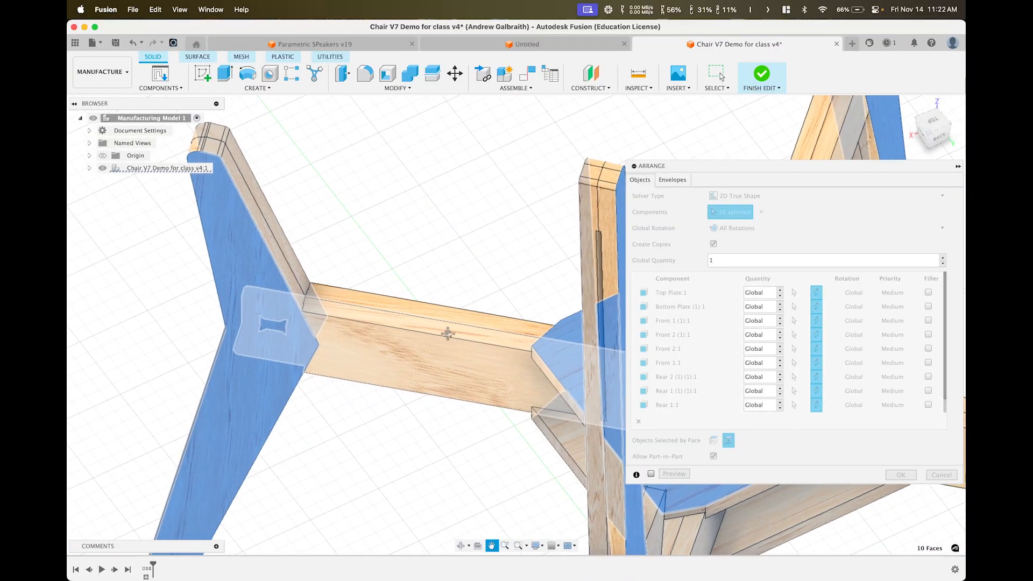
pyautogui.scroll(-6, 447, 333)
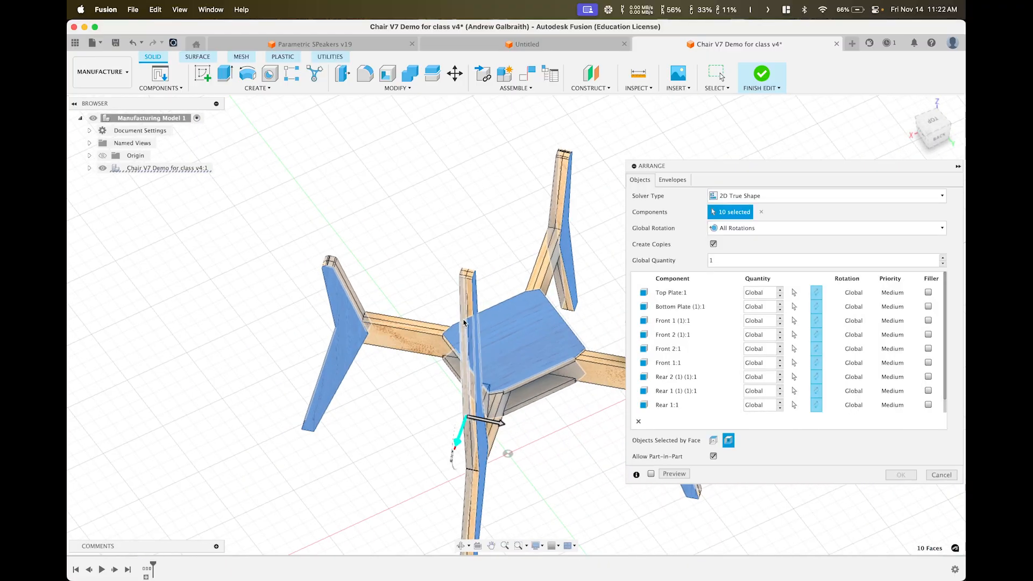
pyautogui.scroll(5, 410, 321)
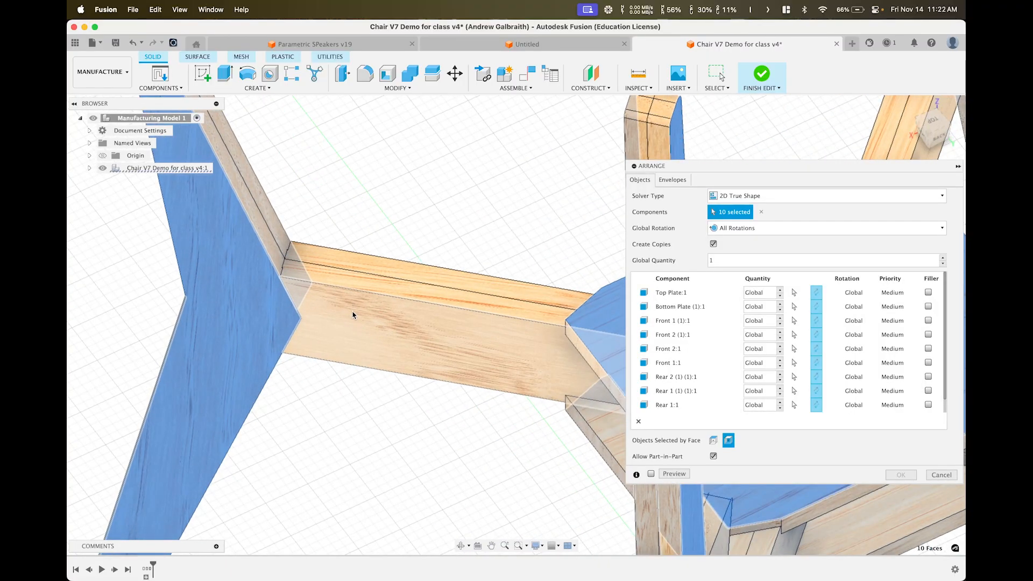
pyautogui.click(354, 317)
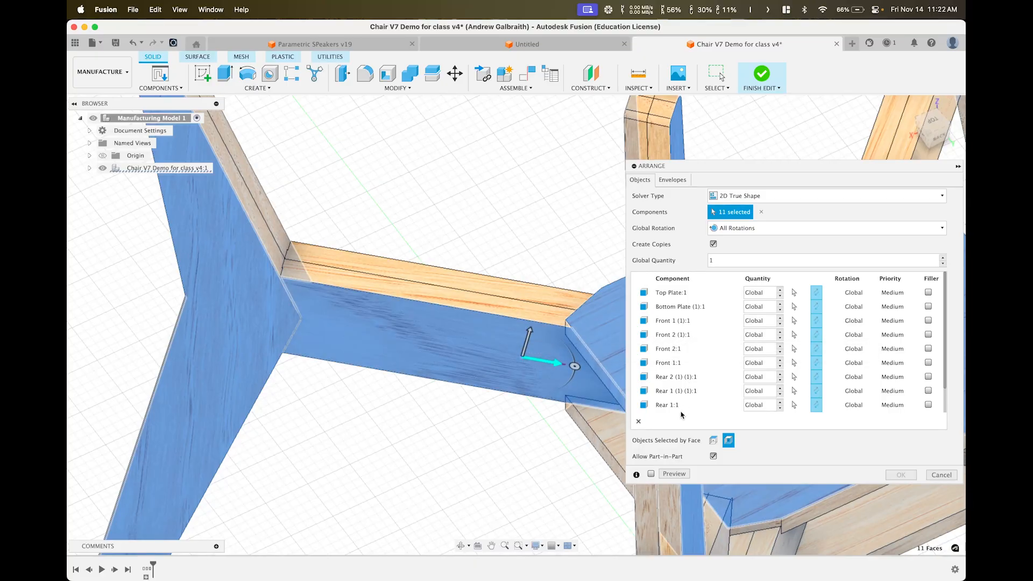
pyautogui.click(492, 367)
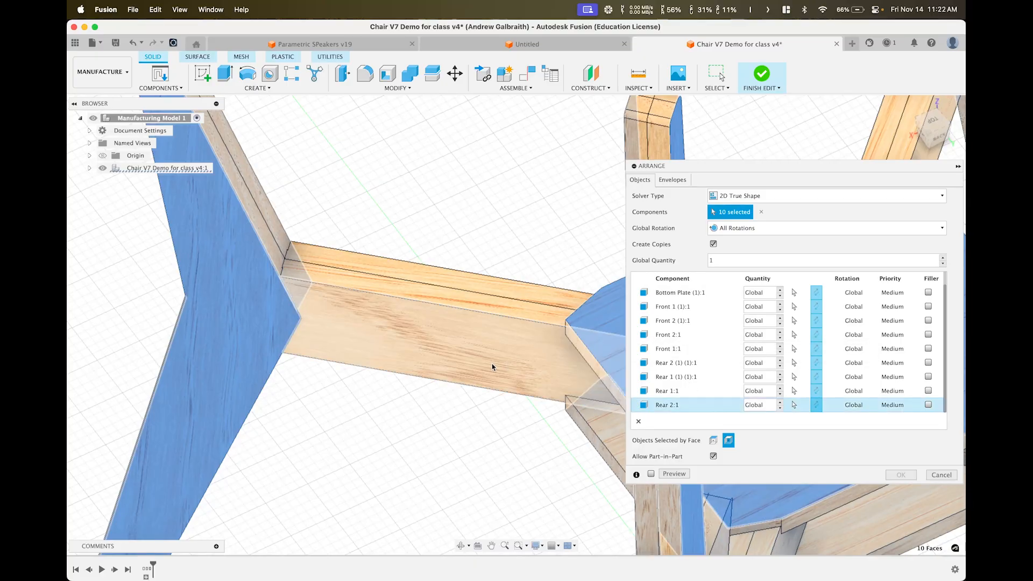
pyautogui.click(460, 357)
pyautogui.doubleClick(447, 371)
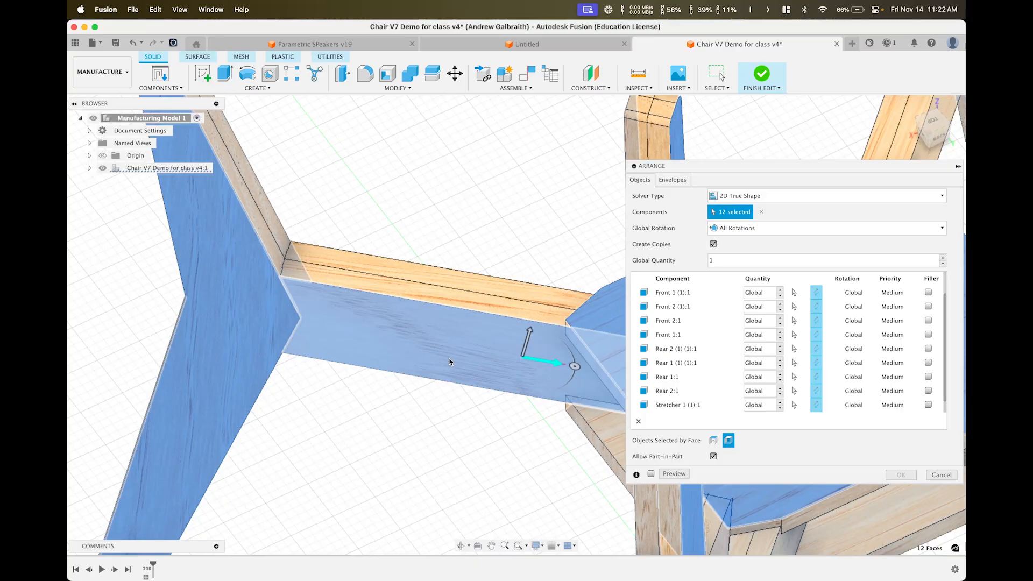
pyautogui.click(461, 367)
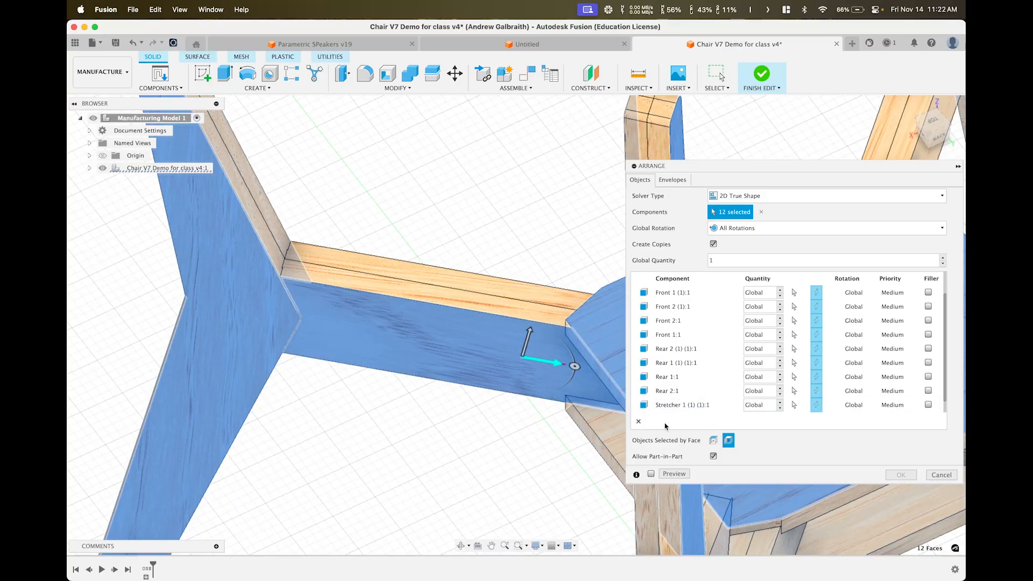
pyautogui.scroll(-1, 666, 426)
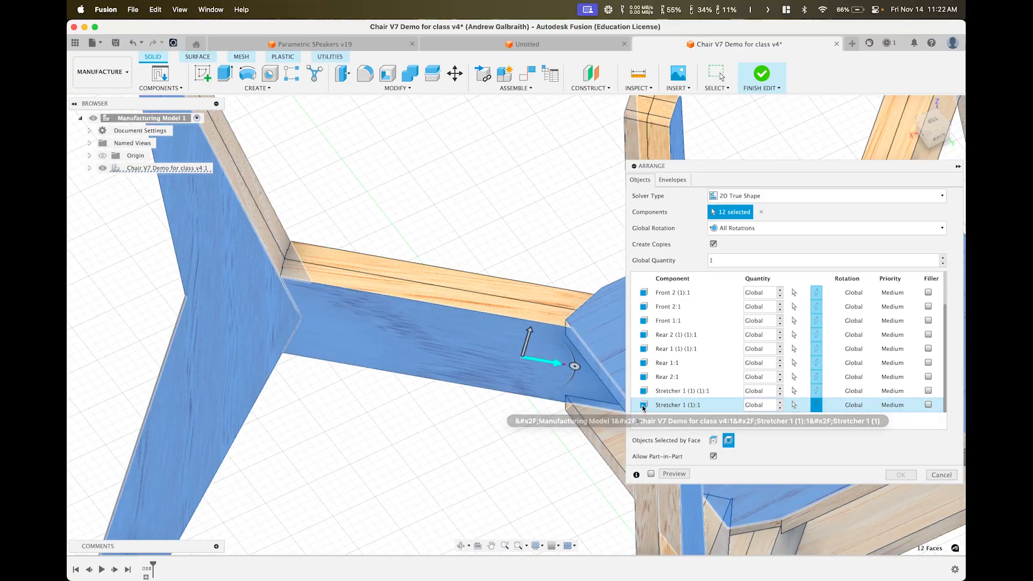
pyautogui.click(816, 406)
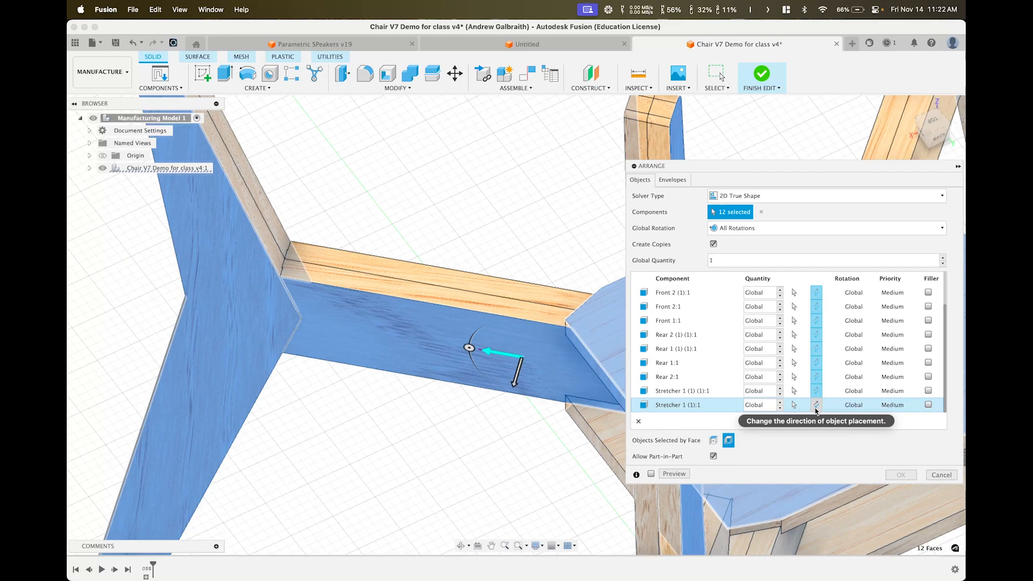
pyautogui.click(816, 406)
pyautogui.click(817, 405)
pyautogui.click(816, 405)
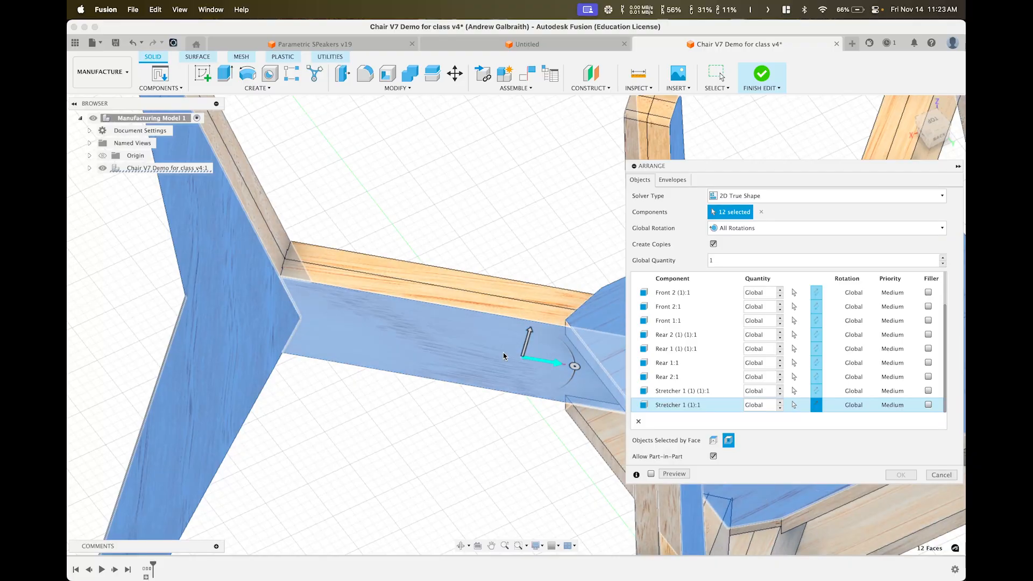
pyautogui.click(380, 336)
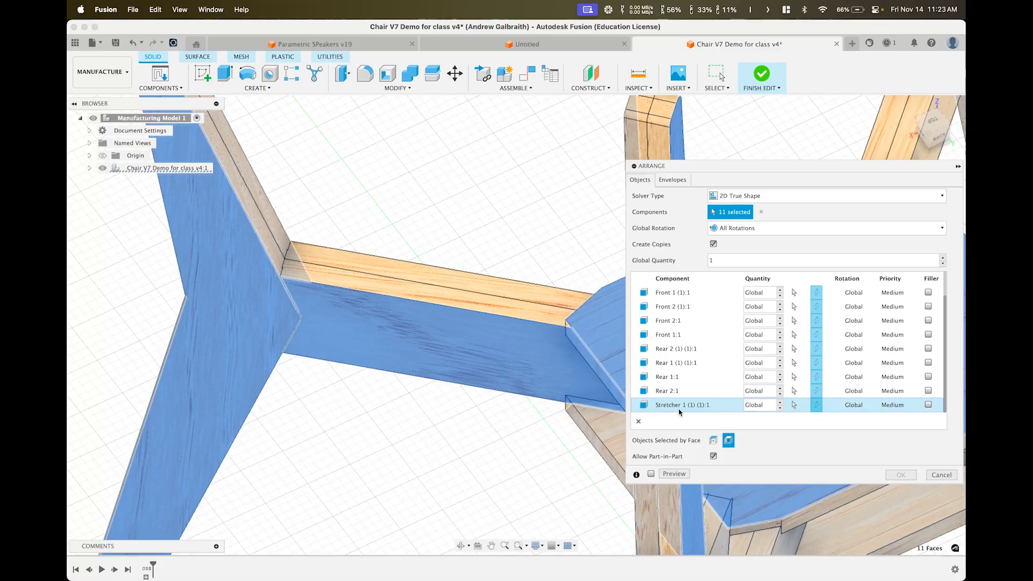
pyautogui.click(639, 421)
pyautogui.scroll(-10, 392, 320)
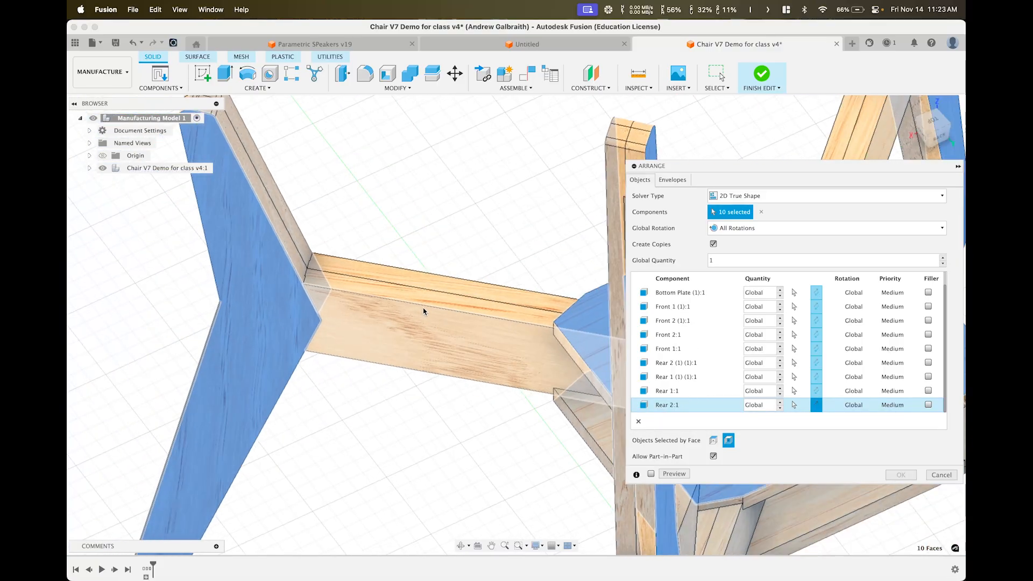
pyautogui.keyDown('shift'); pyautogui.moveTo(442, 300); pyautogui.dragTo(420, 314, button='middle'); pyautogui.keyUp('shift')
pyautogui.keyDown('shift'); pyautogui.moveTo(453, 355); pyautogui.dragTo(315, 347, button='middle'); pyautogui.keyUp('shift')
pyautogui.moveTo(415, 234)
pyautogui.keyDown('shift'); pyautogui.mouseDown(button='middle')
pyautogui.moveTo(403, 228)
pyautogui.moveTo(414, 232)
pyautogui.mouseUp(button='middle'); pyautogui.keyUp('shift')
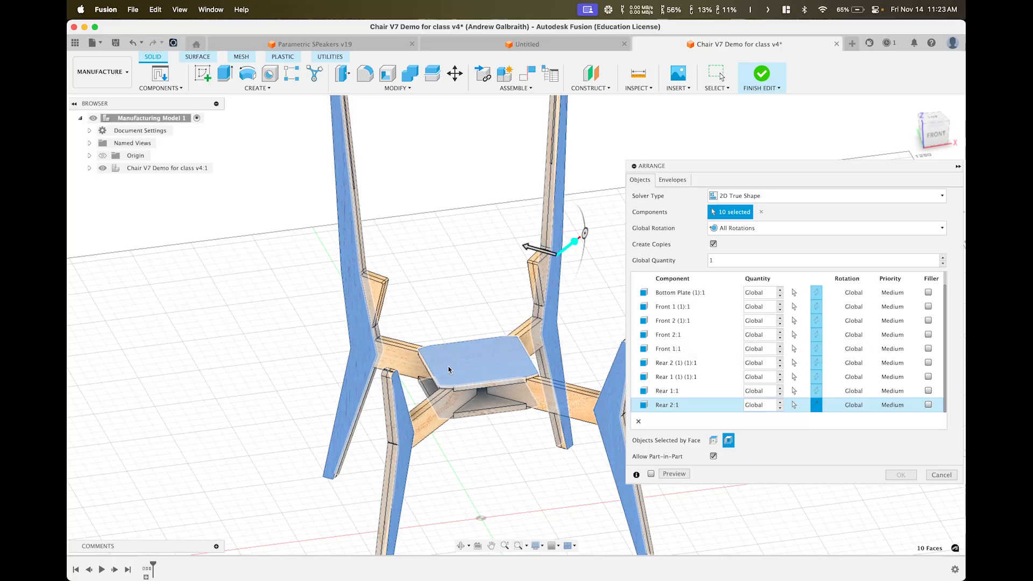
pyautogui.scroll(5, 397, 404)
pyautogui.click(537, 546)
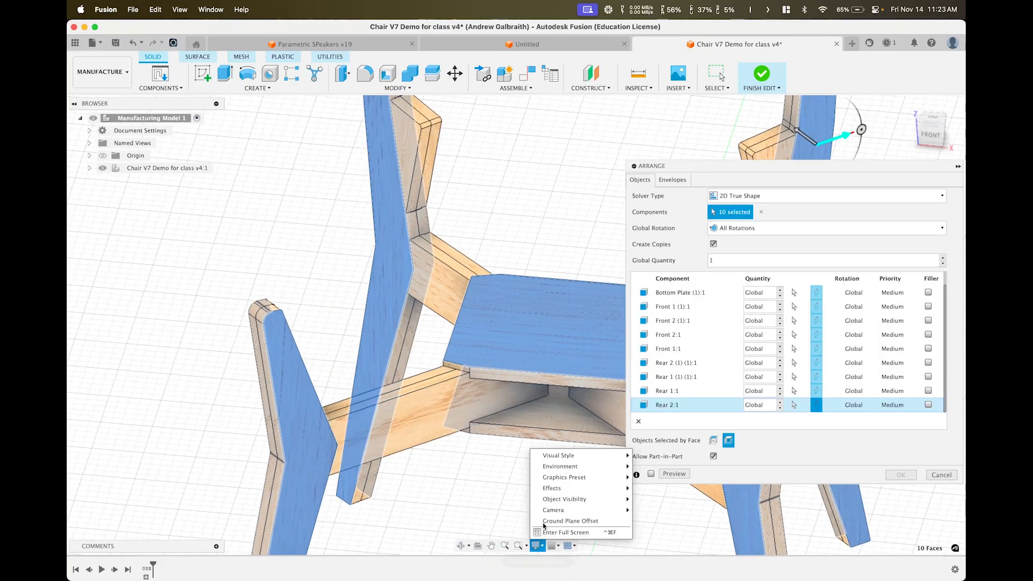
pyautogui.moveTo(581, 455)
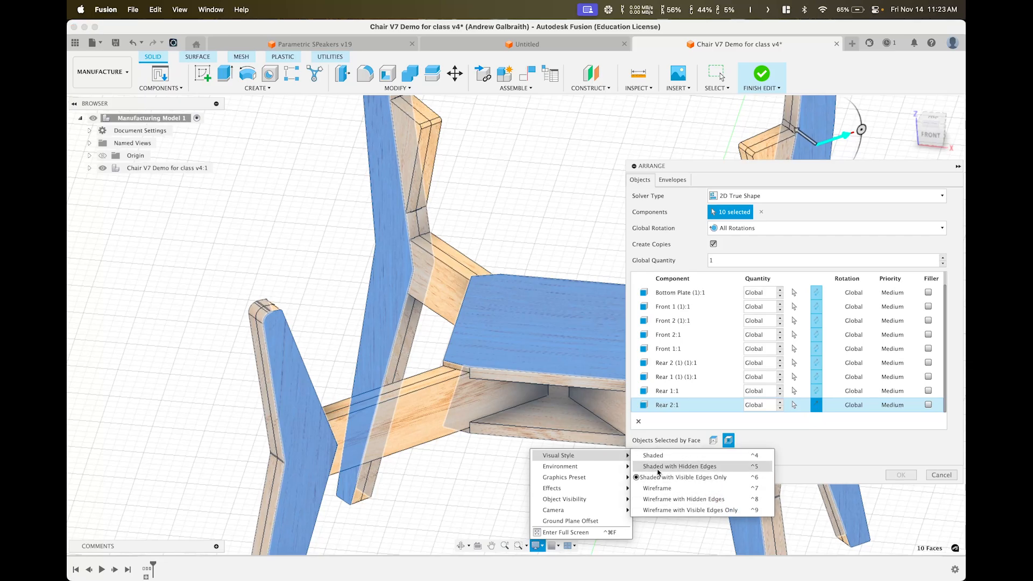
pyautogui.click(679, 467)
pyautogui.scroll(3, 314, 450)
pyautogui.keyDown('shift'); pyautogui.moveTo(314, 450); pyautogui.dragTo(320, 401, button='middle'); pyautogui.keyUp('shift')
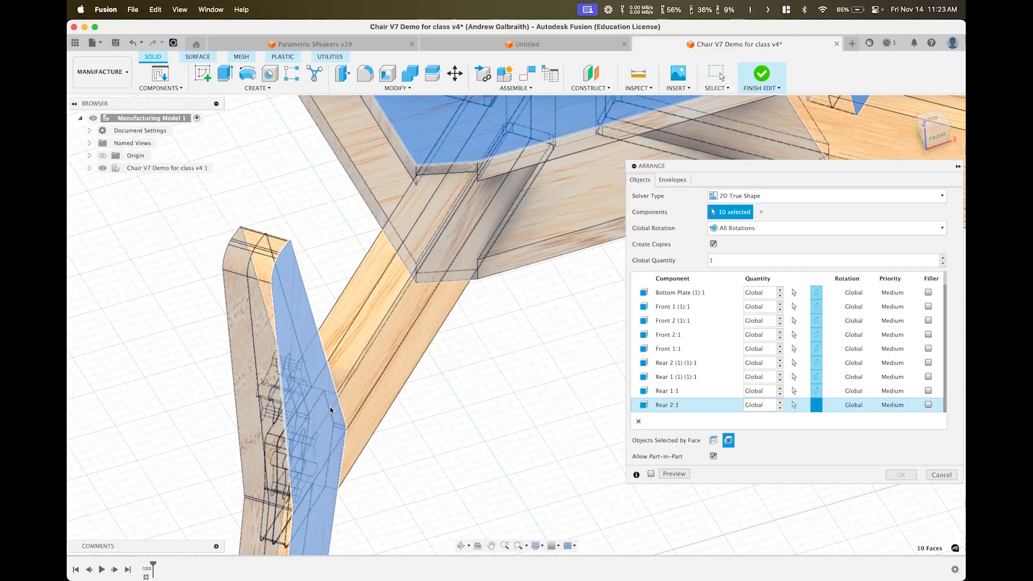
pyautogui.scroll(5, 330, 407)
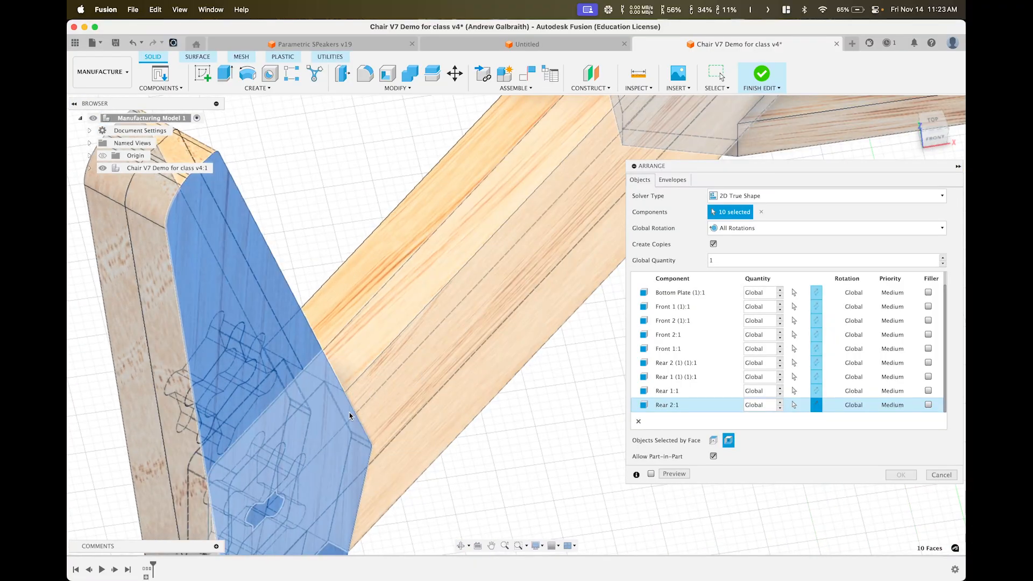
pyautogui.scroll(-8, 348, 407)
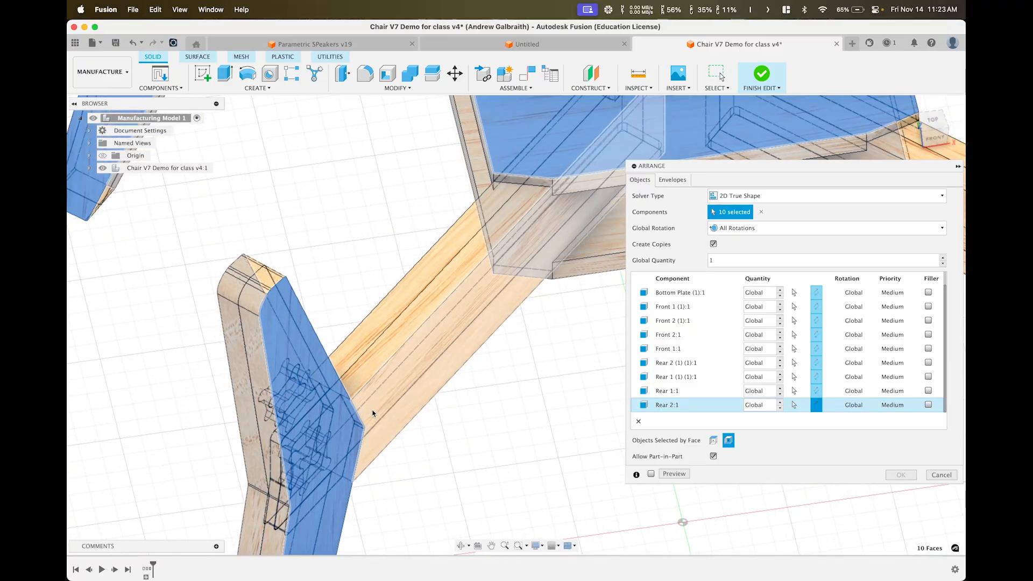
pyautogui.moveTo(411, 400); pyautogui.dragTo(417, 351, button='middle')
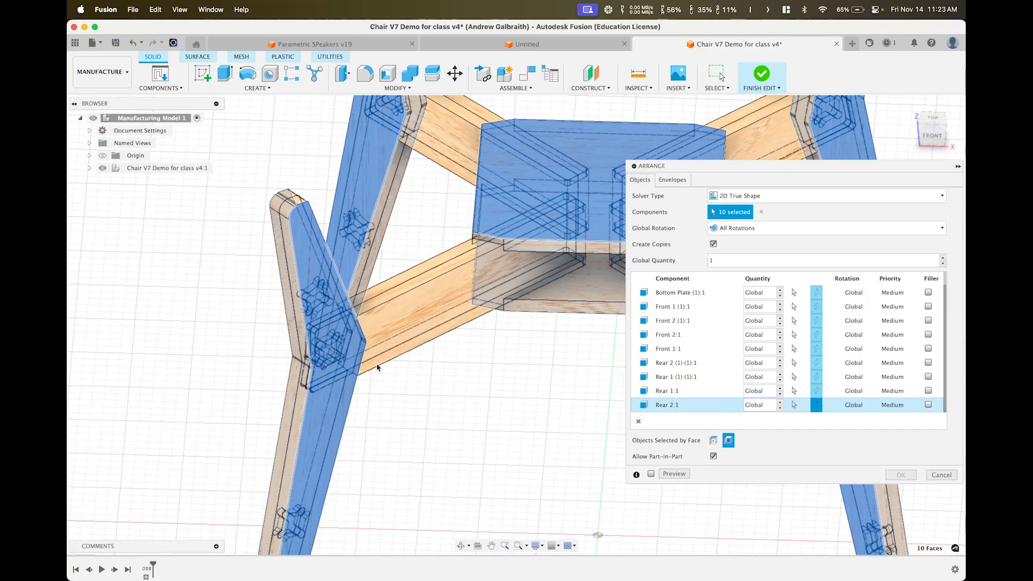
pyautogui.keyDown('shift'); pyautogui.moveTo(379, 367); pyautogui.dragTo(371, 329, button='middle'); pyautogui.keyUp('shift')
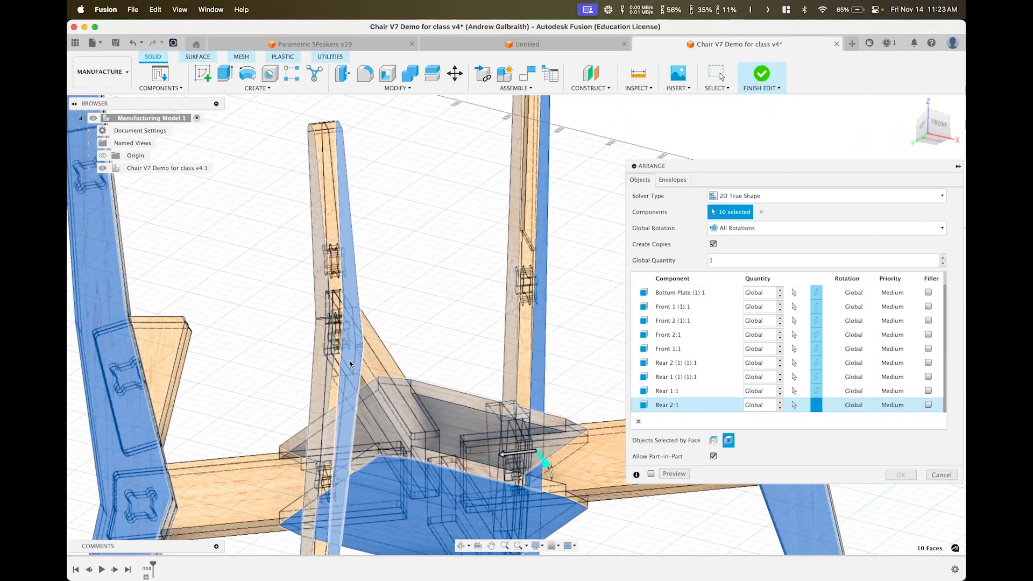
pyautogui.scroll(5, 351, 368)
pyautogui.keyDown('shift'); pyautogui.moveTo(350, 370); pyautogui.dragTo(335, 374, button='middle'); pyautogui.keyUp('shift')
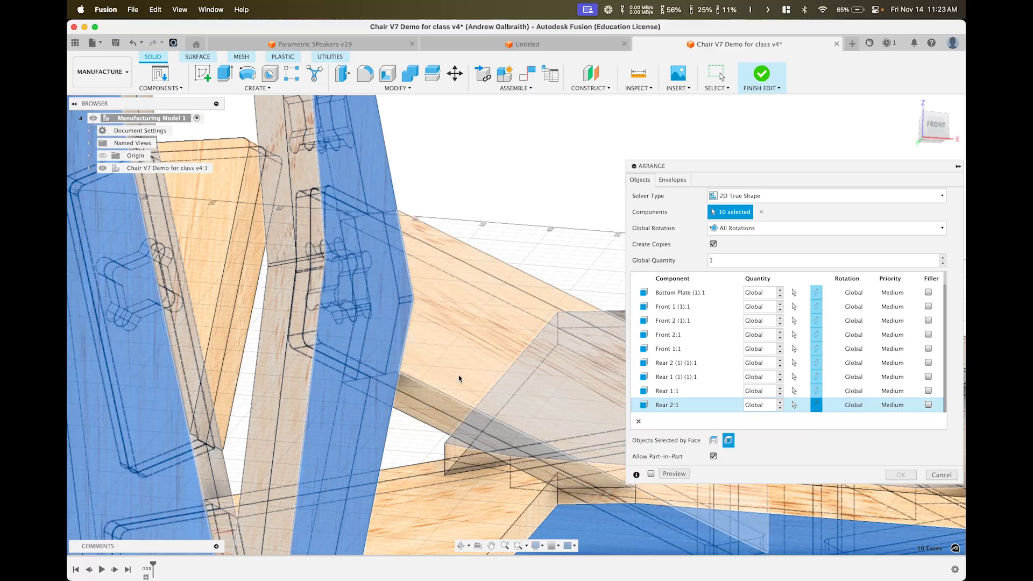
pyautogui.scroll(-5, 460, 376)
pyautogui.click(535, 546)
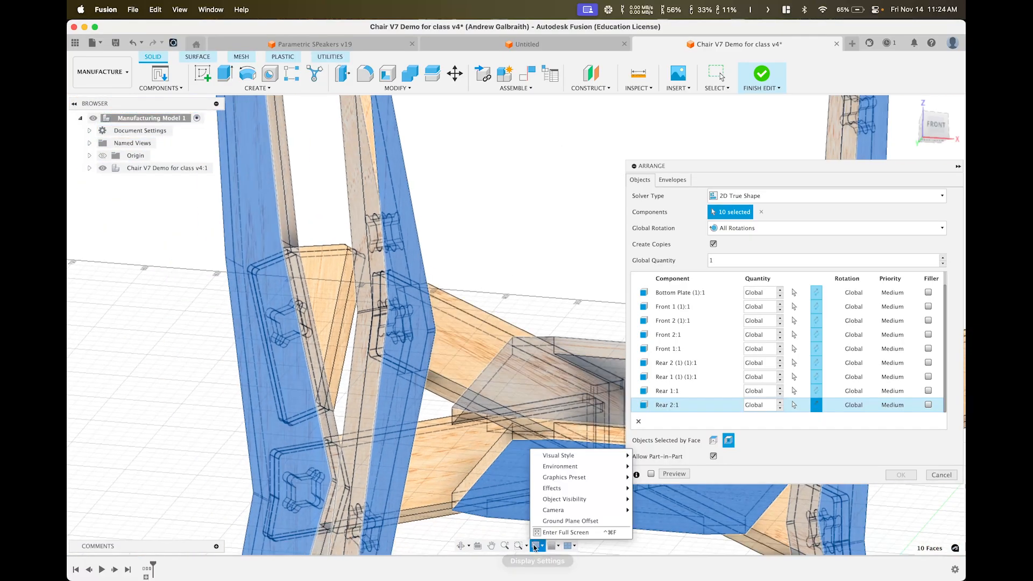
pyautogui.moveTo(560, 456)
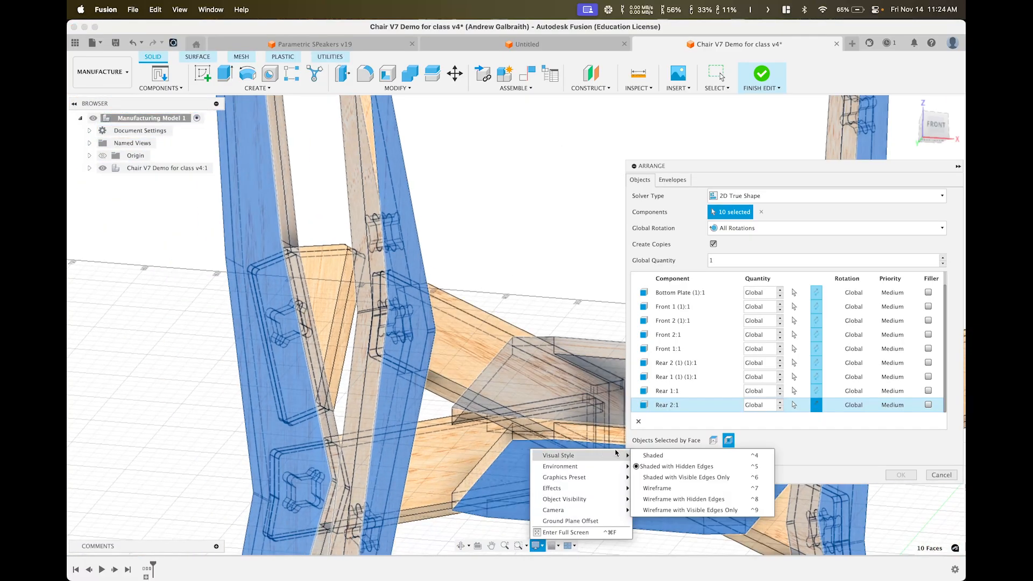
pyautogui.click(655, 481)
pyautogui.scroll(-5, 471, 294)
pyautogui.scroll(-3, 507, 296)
pyautogui.moveTo(470, 301)
pyautogui.keyDown('shift'); pyautogui.mouseDown(button='middle')
pyautogui.moveTo(436, 335)
pyautogui.moveTo(387, 358)
pyautogui.moveTo(484, 301)
pyautogui.mouseUp(button='middle'); pyautogui.keyUp('shift')
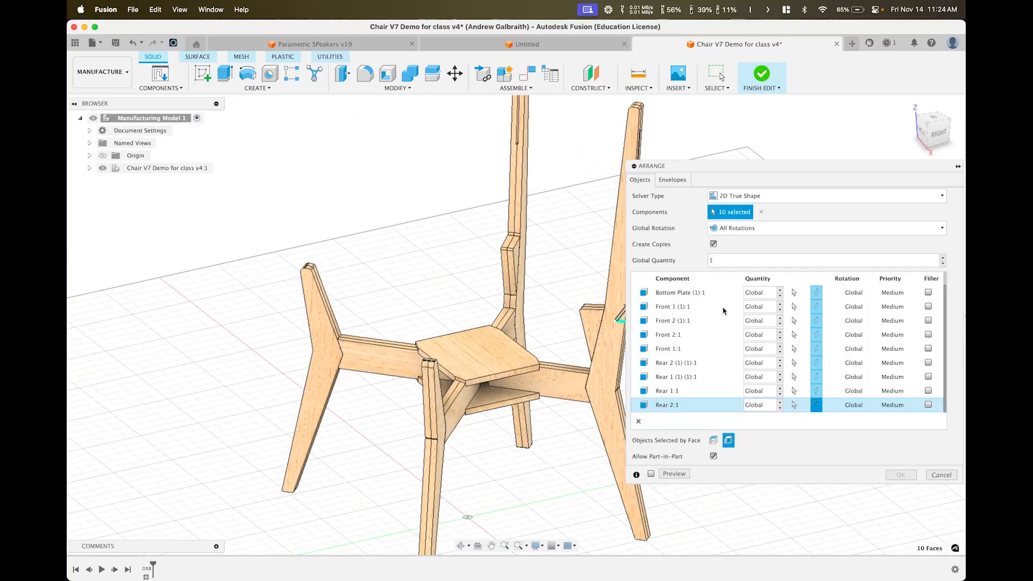
# Place the Arrange envelope on the XY origin plane, sized 48" long by 48" wide
pyautogui.click(670, 181)
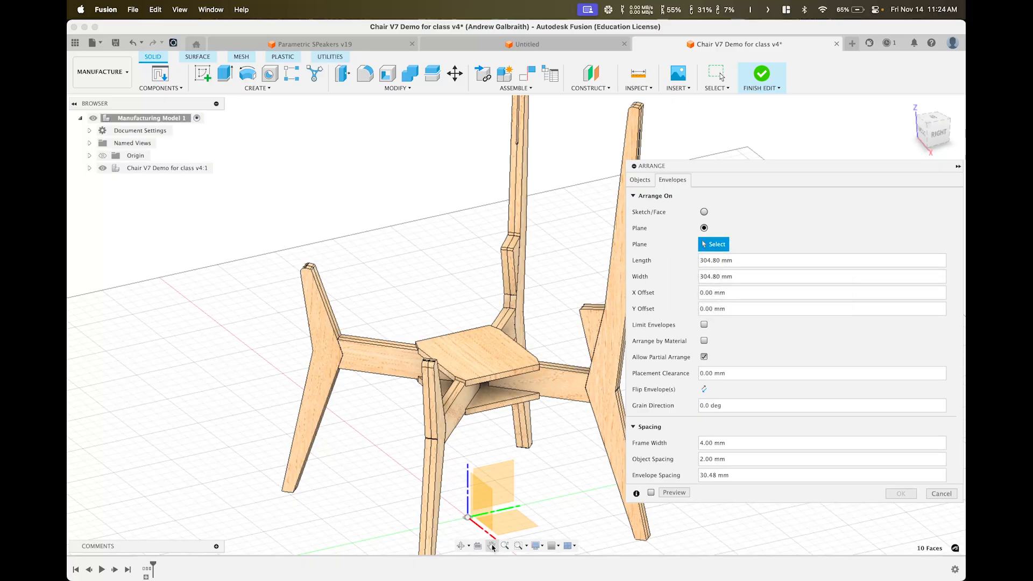
pyautogui.moveTo(500, 476); pyautogui.dragTo(461, 383, button='middle')
pyautogui.keyDown('shift'); pyautogui.moveTo(480, 413); pyautogui.dragTo(468, 429, button='middle'); pyautogui.keyUp('shift')
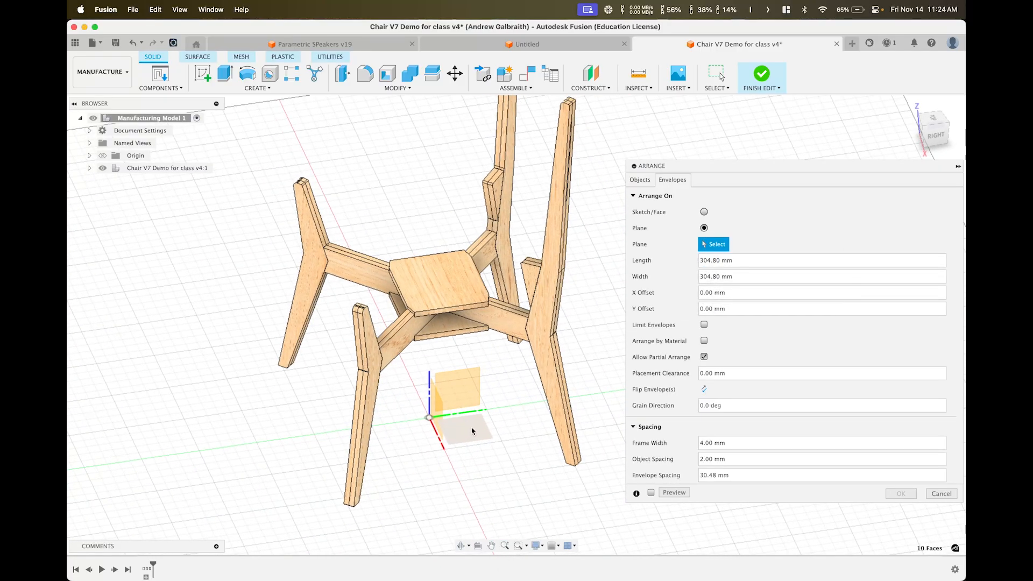
pyautogui.click(473, 431)
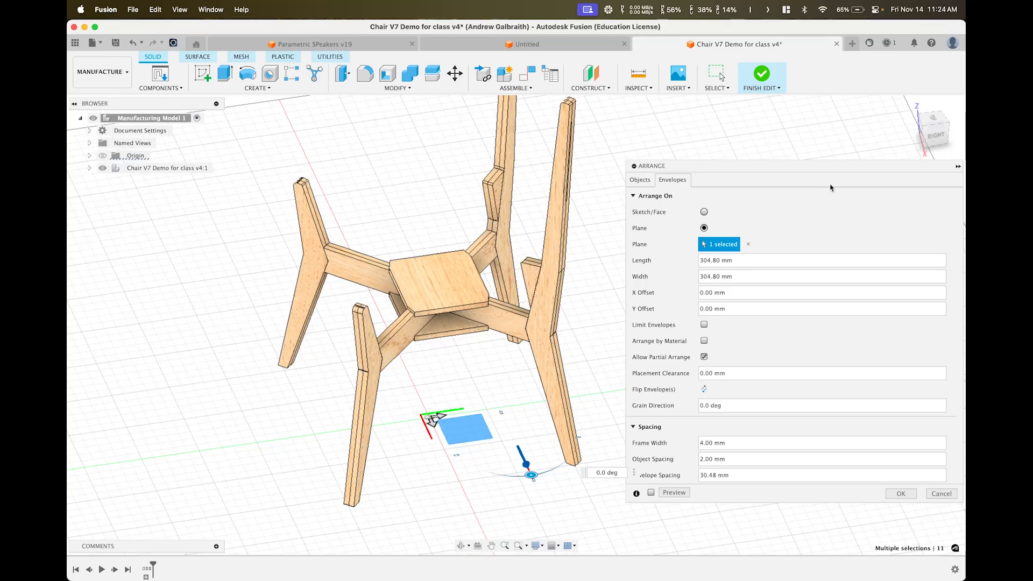
pyautogui.moveTo(748, 267); pyautogui.dragTo(703, 262)
pyautogui.press('BackSpace')
pyautogui.press('BackSpace')
pyautogui.press('BackSpace')
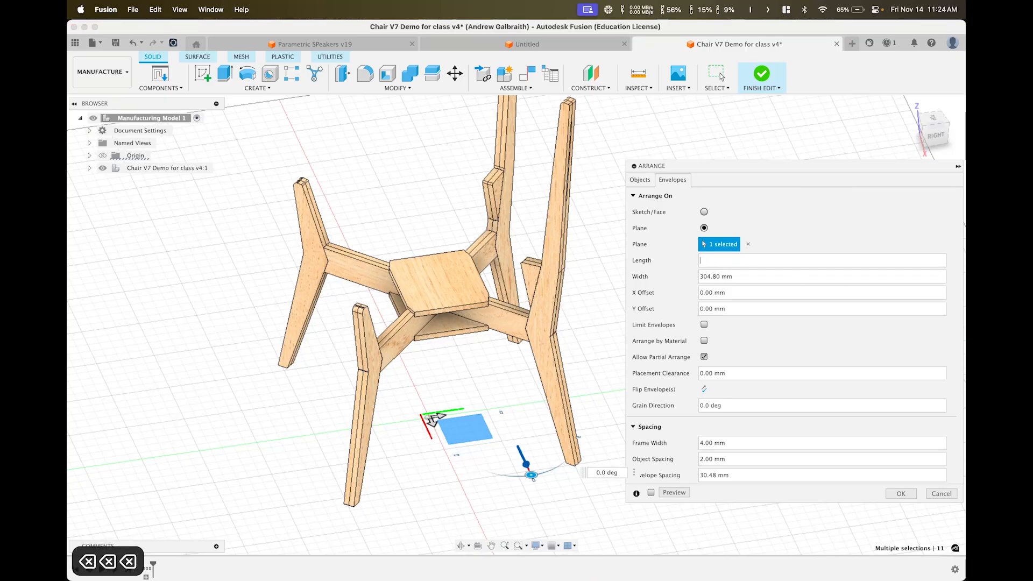
pyautogui.write('48"')
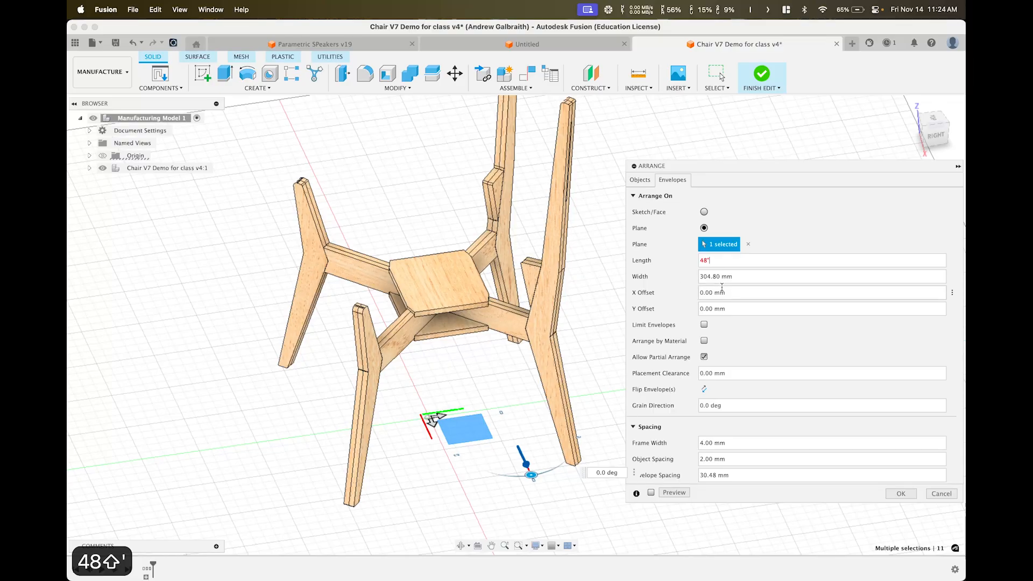
pyautogui.click(740, 276)
pyautogui.write('48"')
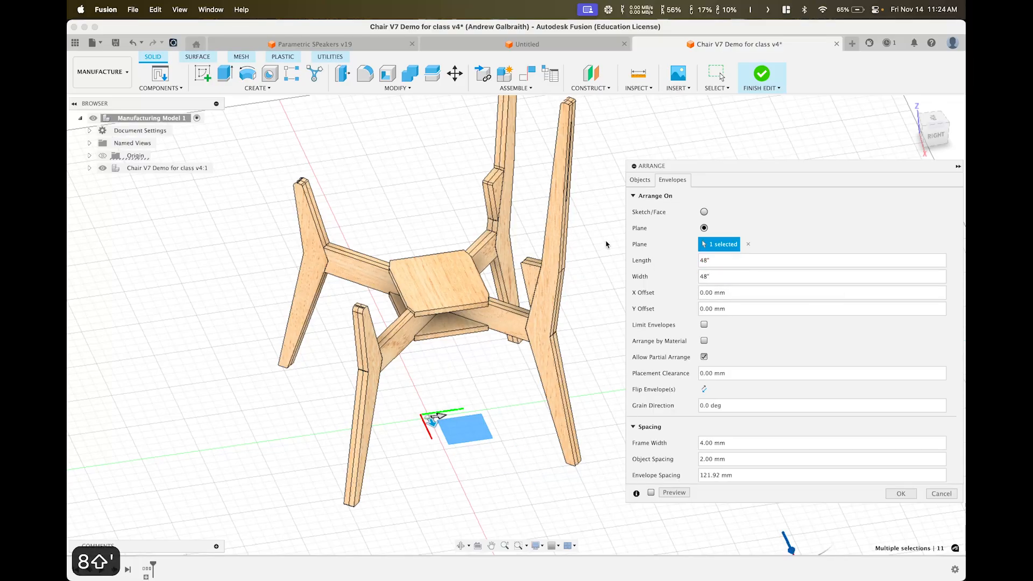
pyautogui.scroll(-5, 549, 233)
pyautogui.moveTo(549, 233); pyautogui.dragTo(414, 231, button='middle')
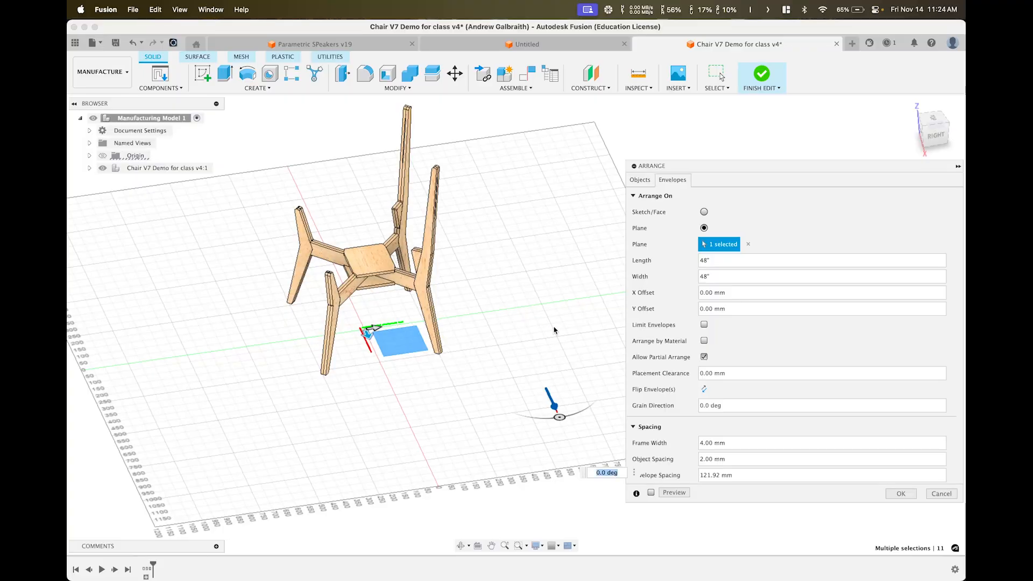
# Turn off Allow Partial Arrange, then set Frame Width to 0.75" and Object Spacing to 0.375"
pyautogui.click(704, 357)
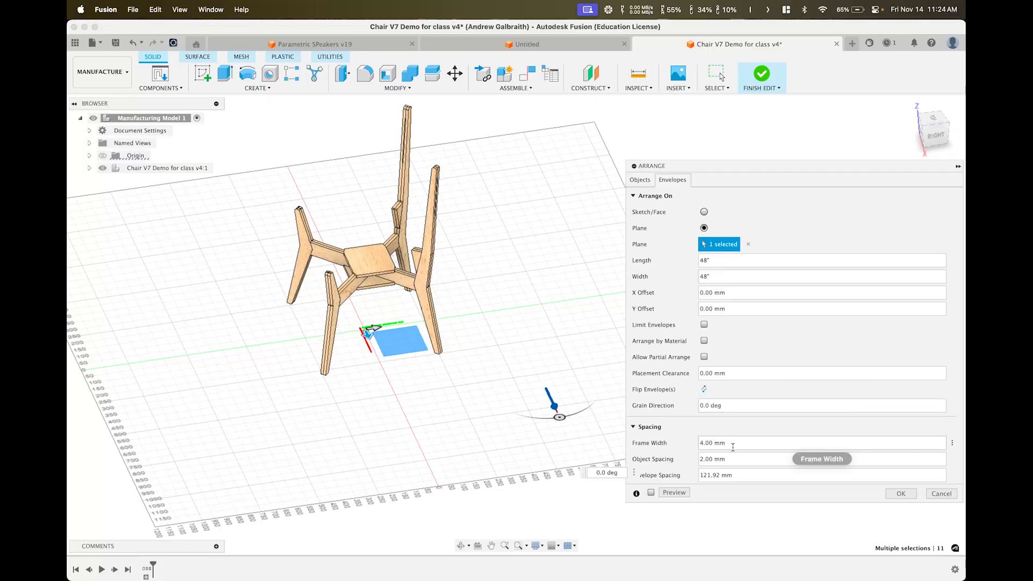
pyautogui.moveTo(732, 443); pyautogui.dragTo(668, 445)
pyautogui.press('BackSpace')
pyautogui.press('BackSpace')
pyautogui.press('BackSpace')
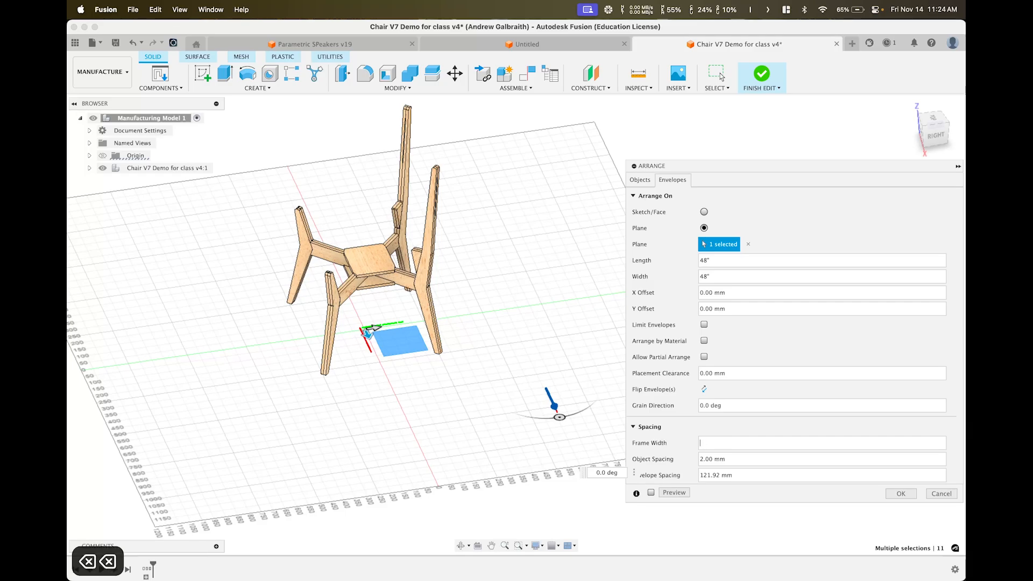
pyautogui.write('0.75"')
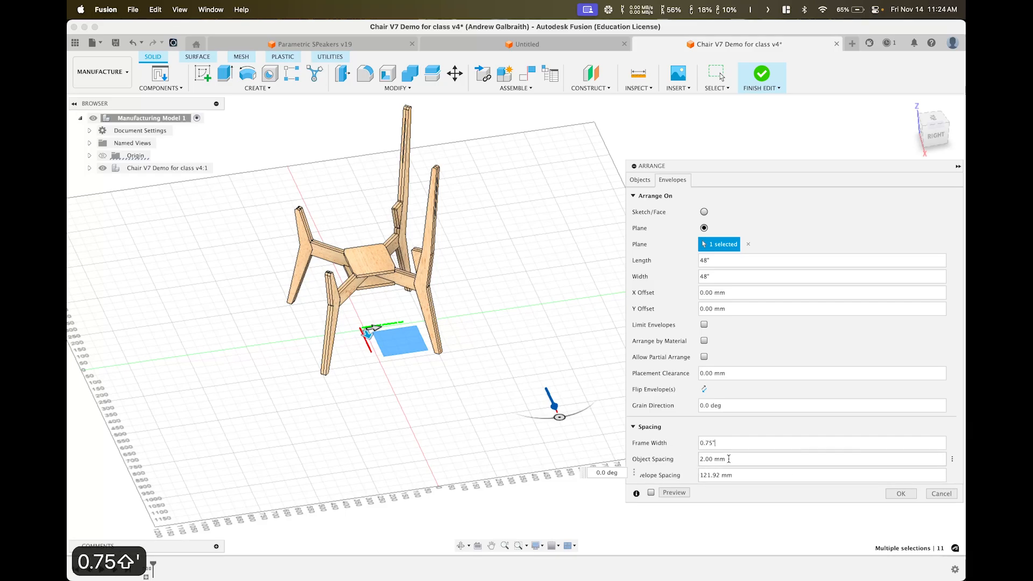
pyautogui.moveTo(729, 458); pyautogui.dragTo(671, 463)
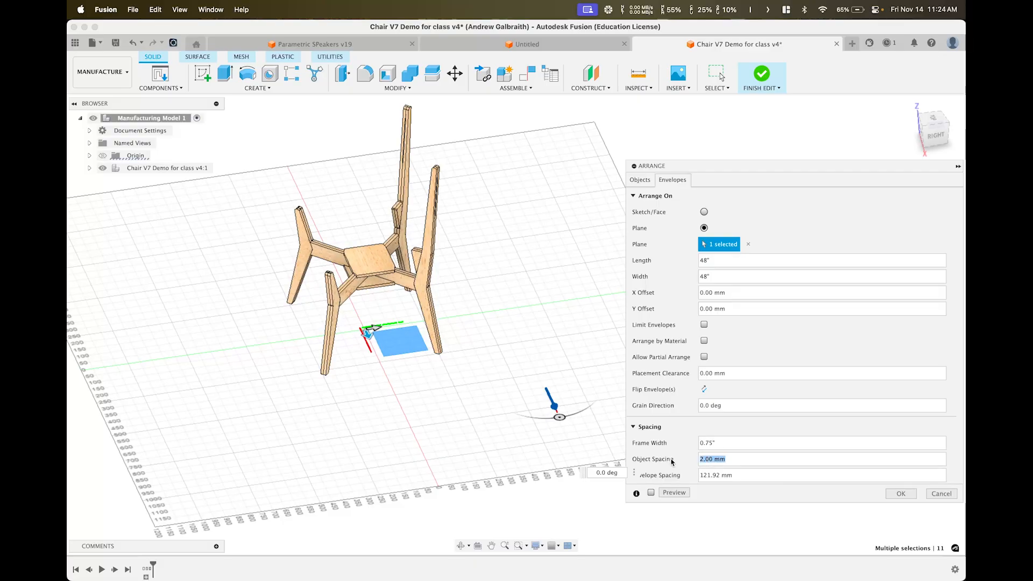
pyautogui.press('BackSpace')
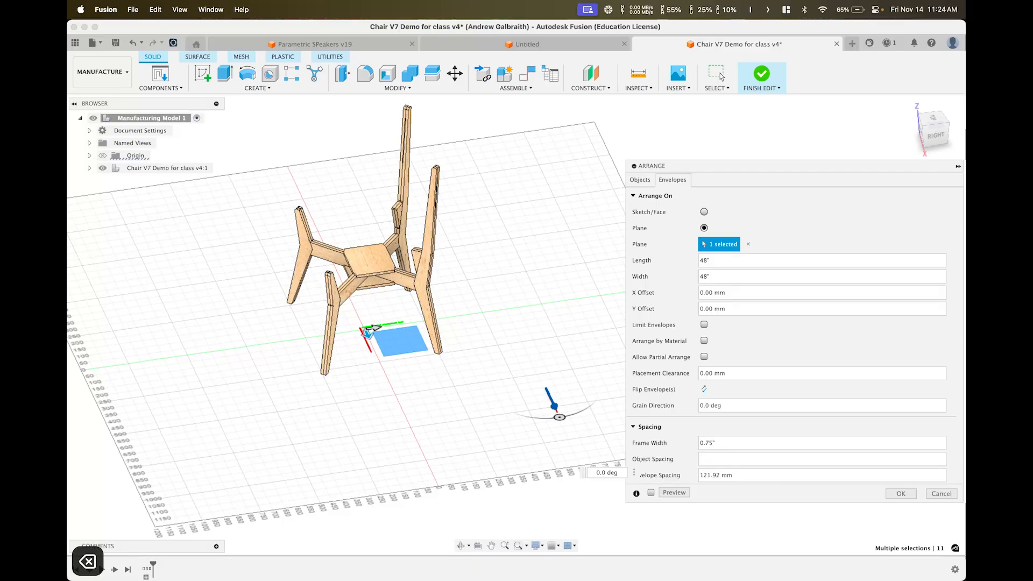
pyautogui.write('0.')
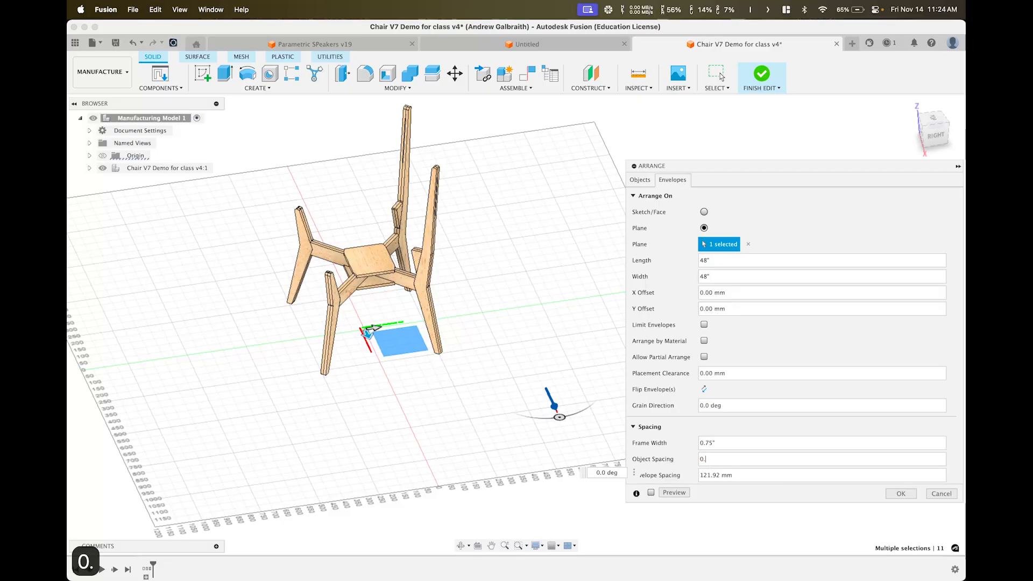
pyautogui.write('375')
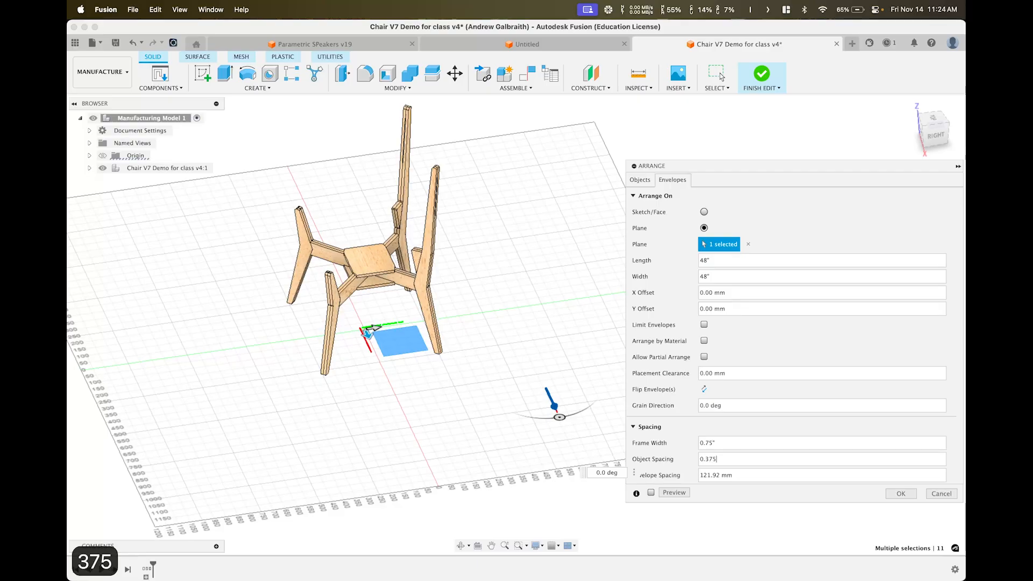
pyautogui.write('"')
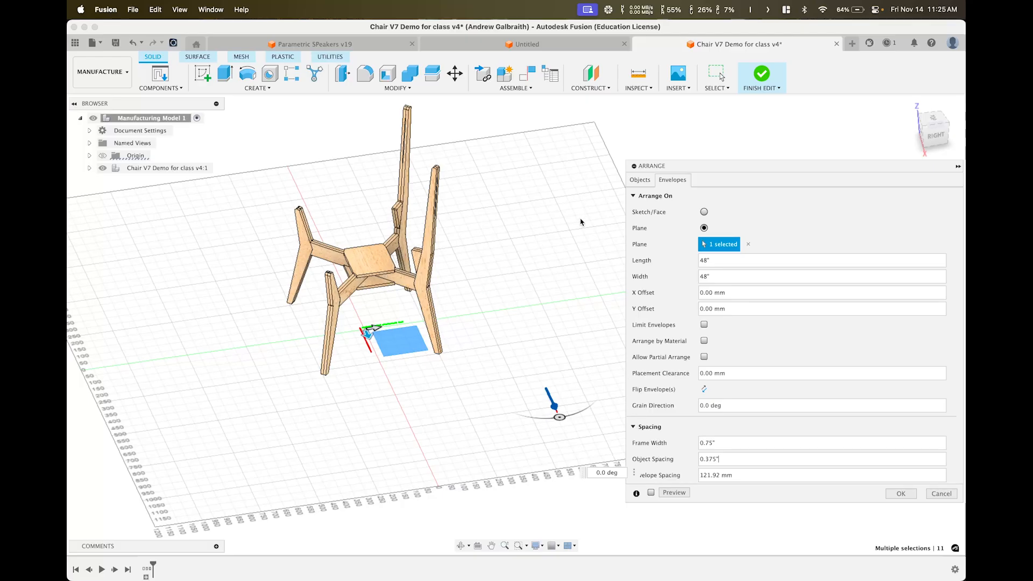
# Preview the nesting, accept the arrangement, and select the assembled chair component in the browser
pyautogui.click(673, 494)
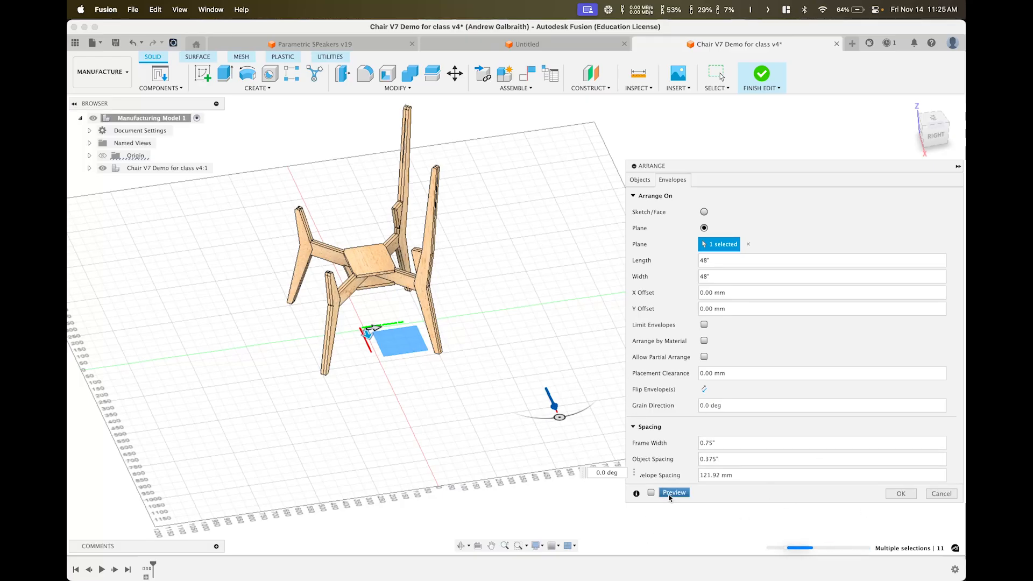
pyautogui.keyDown('shift'); pyautogui.moveTo(476, 399); pyautogui.dragTo(232, 167, button='middle'); pyautogui.keyUp('shift')
pyautogui.scroll(-2, 388, 456)
pyautogui.scroll(5, 425, 406)
pyautogui.scroll(4, 426, 405)
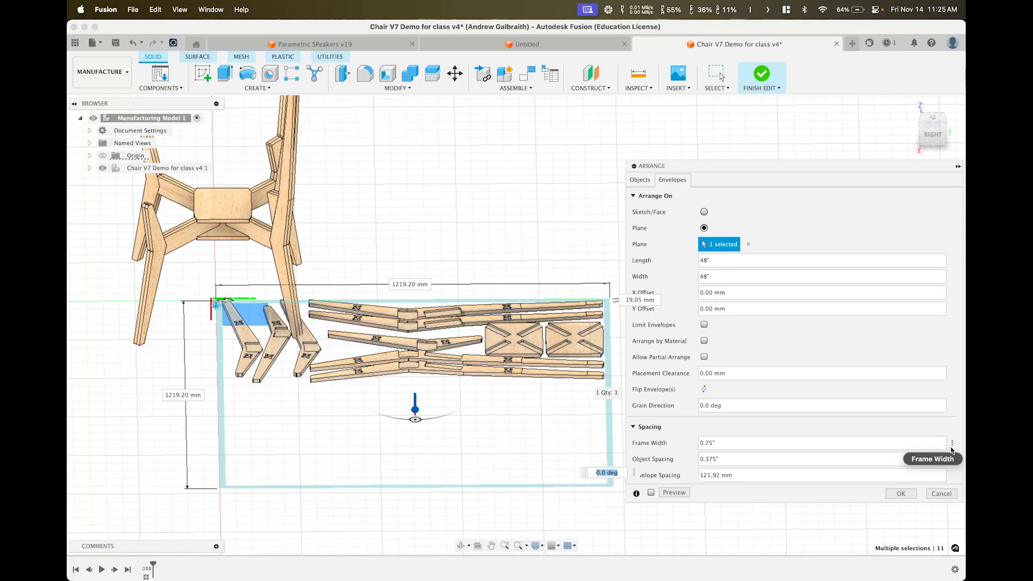
pyautogui.moveTo(952, 450)
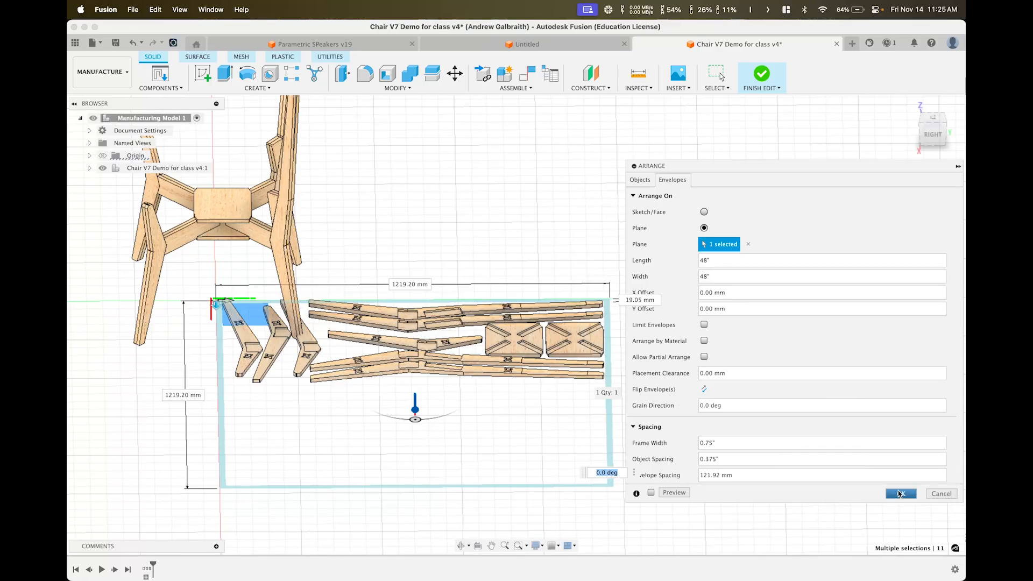
pyautogui.click(903, 494)
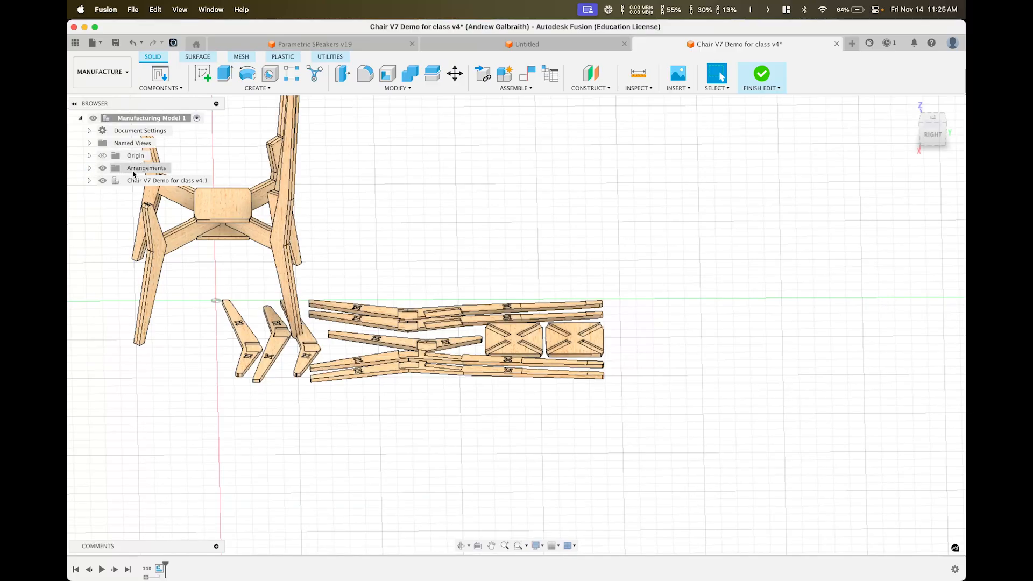
pyautogui.click(109, 181)
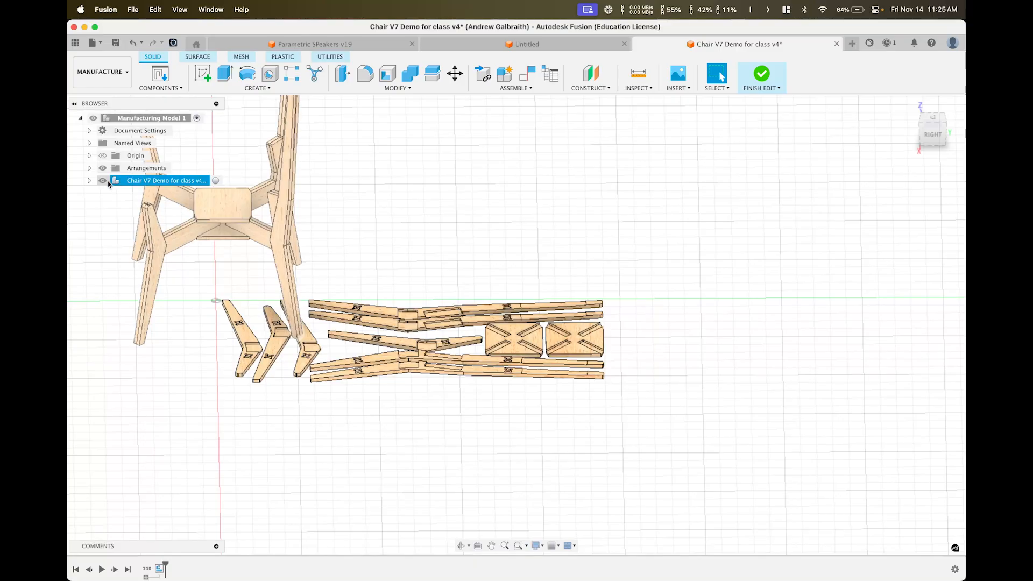
# Hide the assembled chair and inspect the flat seat plates, stretchers and legs
pyautogui.click(102, 181)
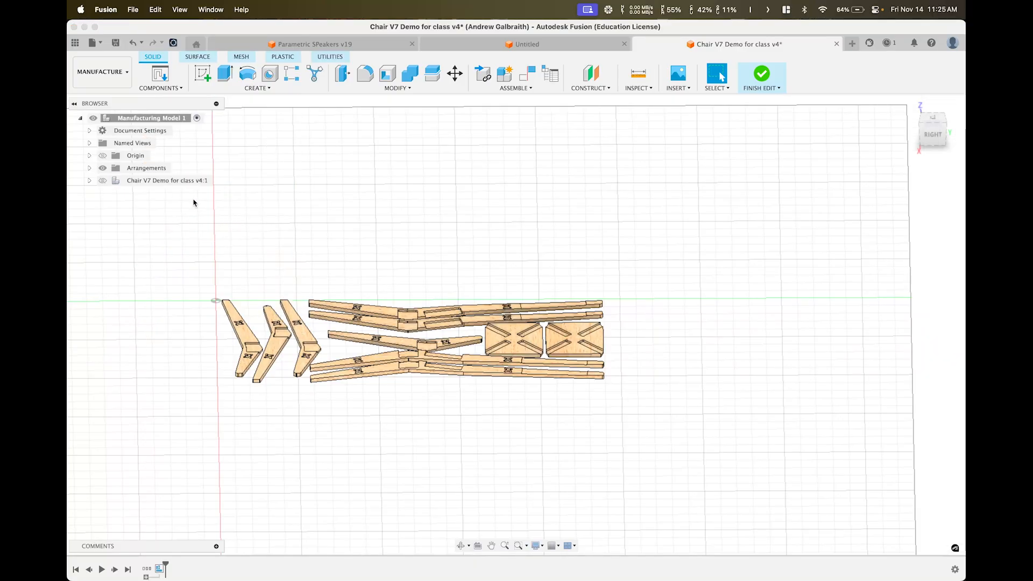
pyautogui.moveTo(194, 201); pyautogui.dragTo(547, 233, button='middle')
pyautogui.keyDown('shift'); pyautogui.moveTo(574, 288); pyautogui.dragTo(655, 319, button='middle'); pyautogui.keyUp('shift')
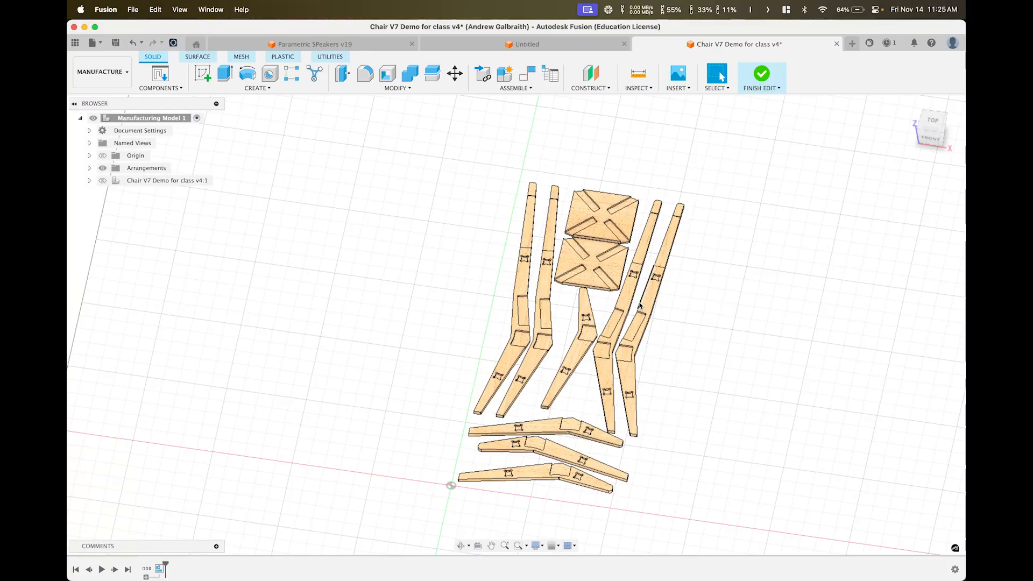
pyautogui.scroll(5, 590, 360)
pyautogui.moveTo(593, 362); pyautogui.dragTo(547, 288, button='middle')
pyautogui.moveTo(546, 289)
pyautogui.keyDown('shift'); pyautogui.mouseDown(button='middle')
pyautogui.moveTo(532, 271)
pyautogui.moveTo(482, 269)
pyautogui.moveTo(535, 276)
pyautogui.mouseUp(button='middle'); pyautogui.keyUp('shift')
pyautogui.scroll(4, 483, 273)
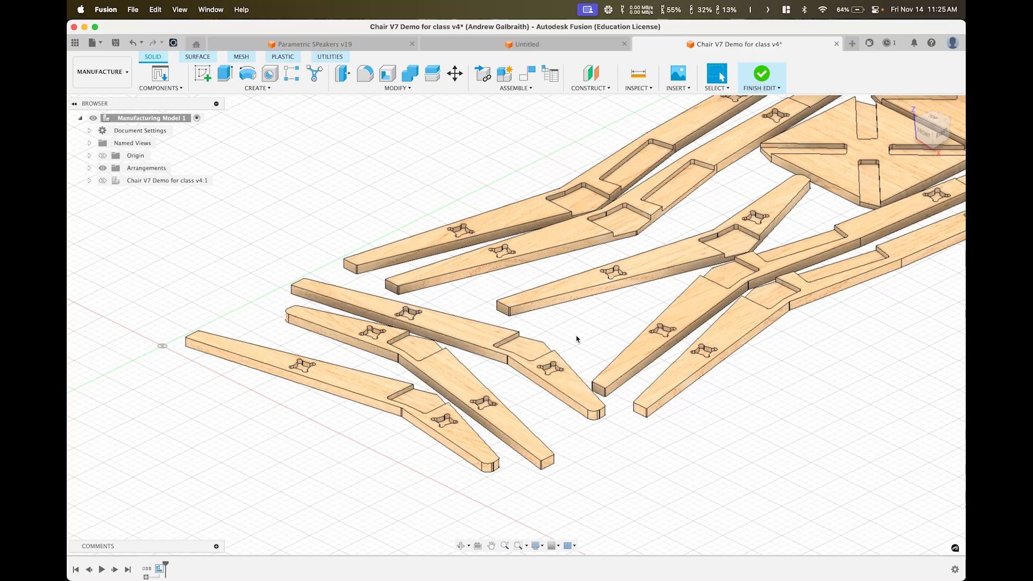
pyautogui.keyDown('shift'); pyautogui.moveTo(548, 381); pyautogui.dragTo(560, 312, button='middle'); pyautogui.keyUp('shift')
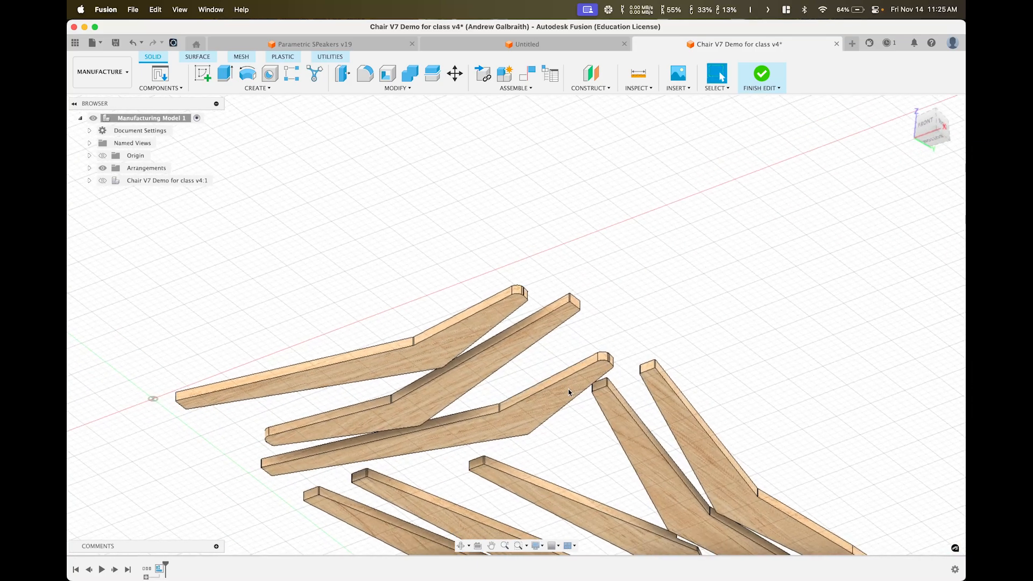
pyautogui.scroll(-5, 597, 413)
pyautogui.moveTo(597, 412); pyautogui.dragTo(519, 335, button='middle')
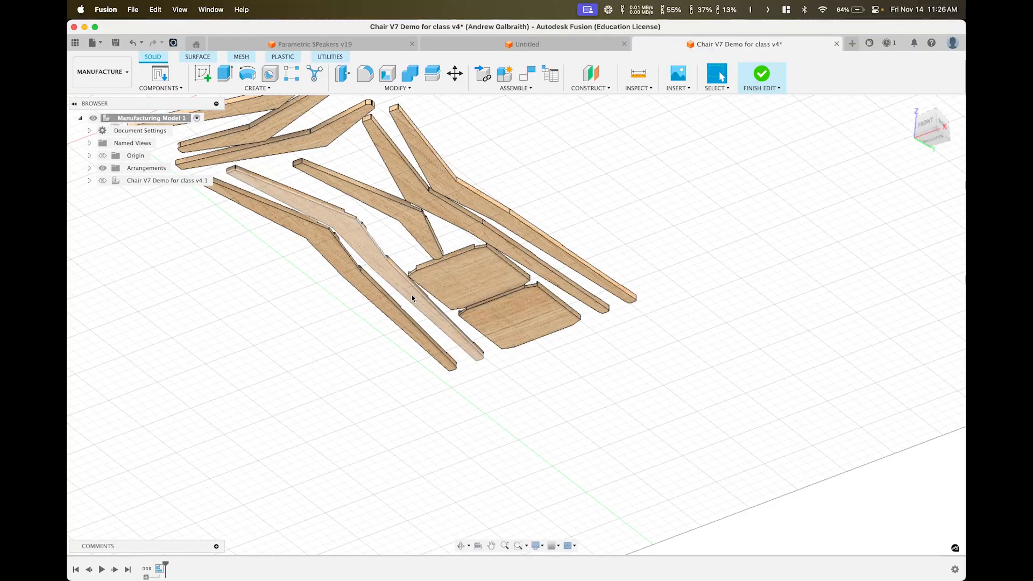
pyautogui.moveTo(422, 198); pyautogui.dragTo(631, 294, button='middle')
pyautogui.scroll(4, 521, 210)
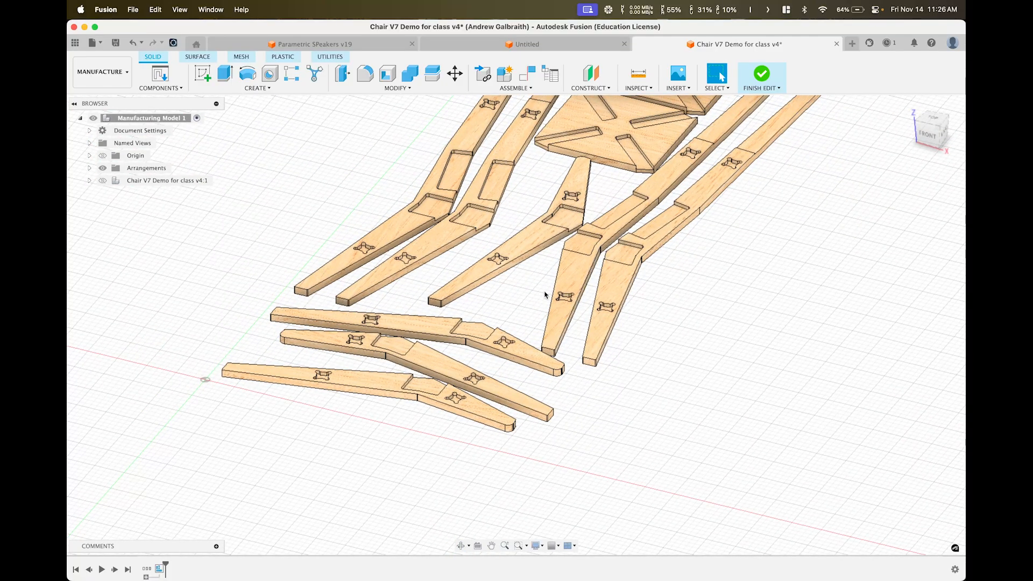
pyautogui.scroll(-1, 583, 193)
pyautogui.moveTo(582, 193); pyautogui.dragTo(606, 297, button='middle')
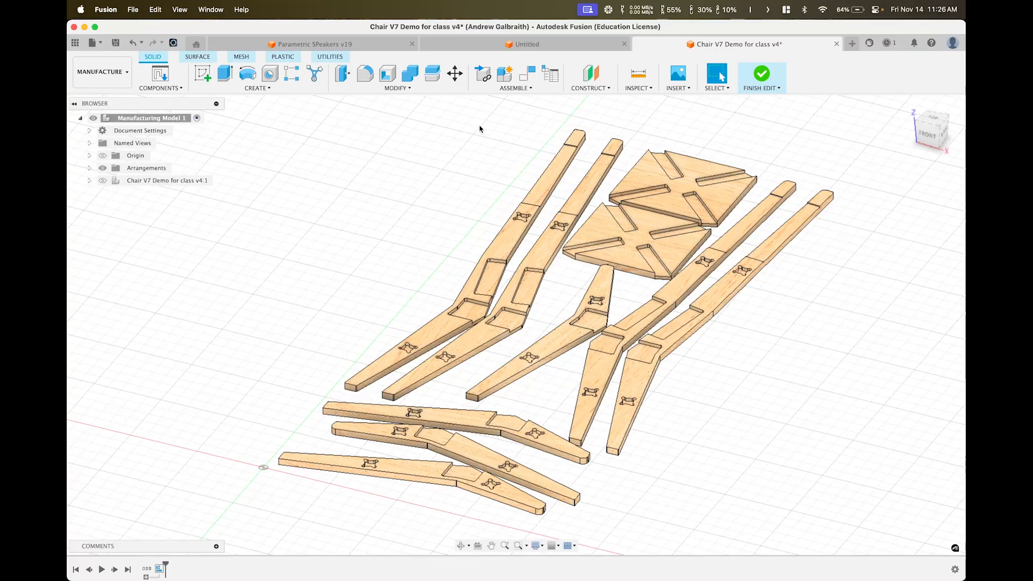
# Finish editing Manufacturing Model 1 and orbit around the nested chair parts
pyautogui.click(764, 77)
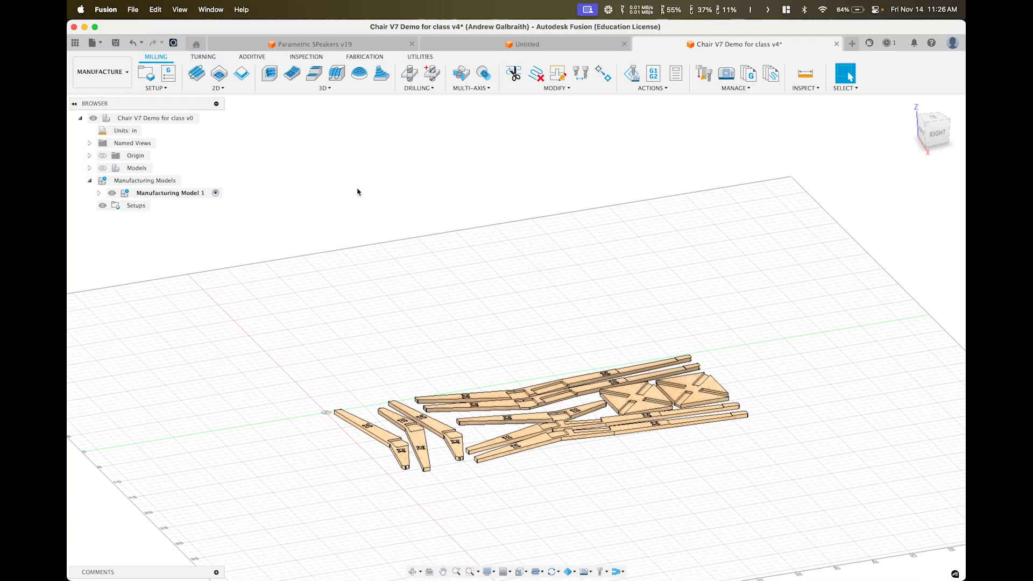
pyautogui.rightClick(179, 197)
pyautogui.click(491, 192)
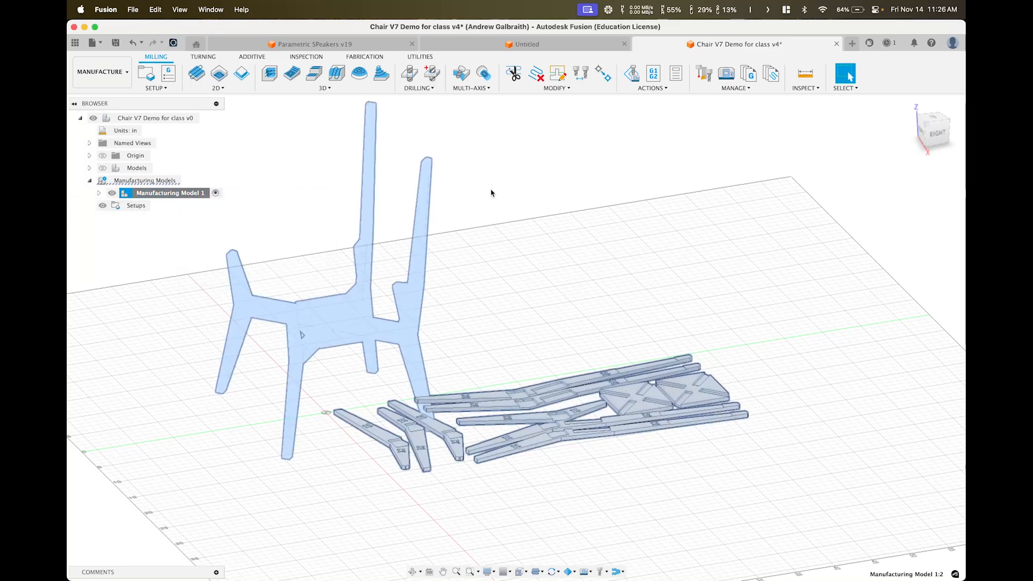
pyautogui.keyDown('shift'); pyautogui.moveTo(467, 289); pyautogui.dragTo(427, 210, button='middle'); pyautogui.keyUp('shift')
pyautogui.moveTo(627, 247); pyautogui.dragTo(718, 335, button='middle')
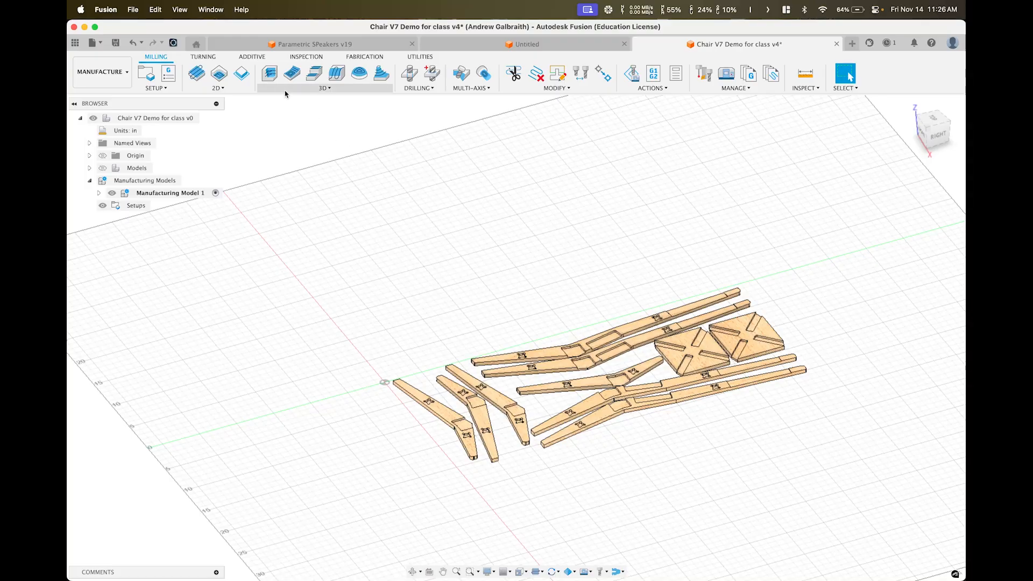
# Create a new milling setup with Fixed size box stock
pyautogui.click(147, 79)
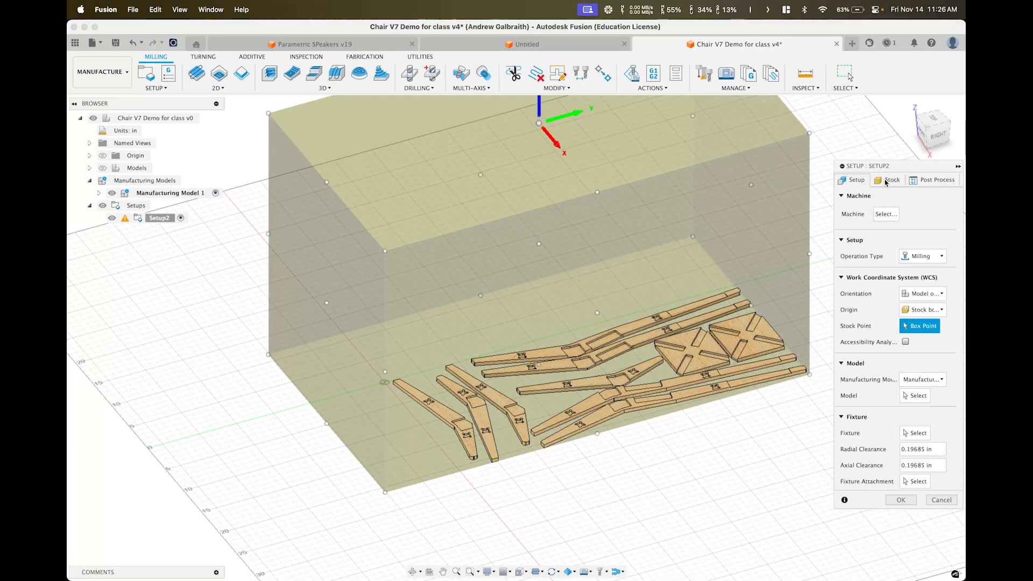
pyautogui.click(887, 182)
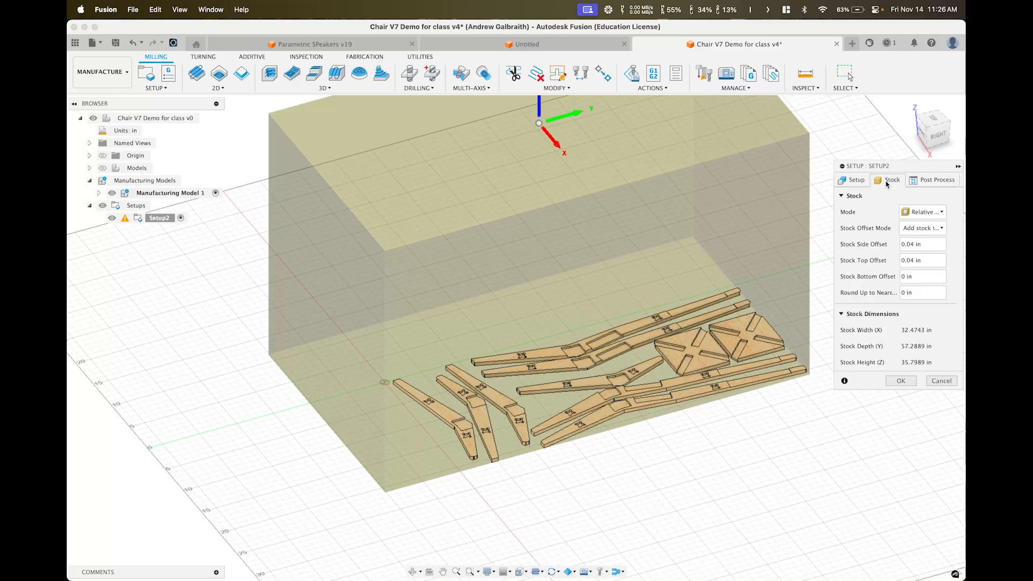
pyautogui.click(918, 212)
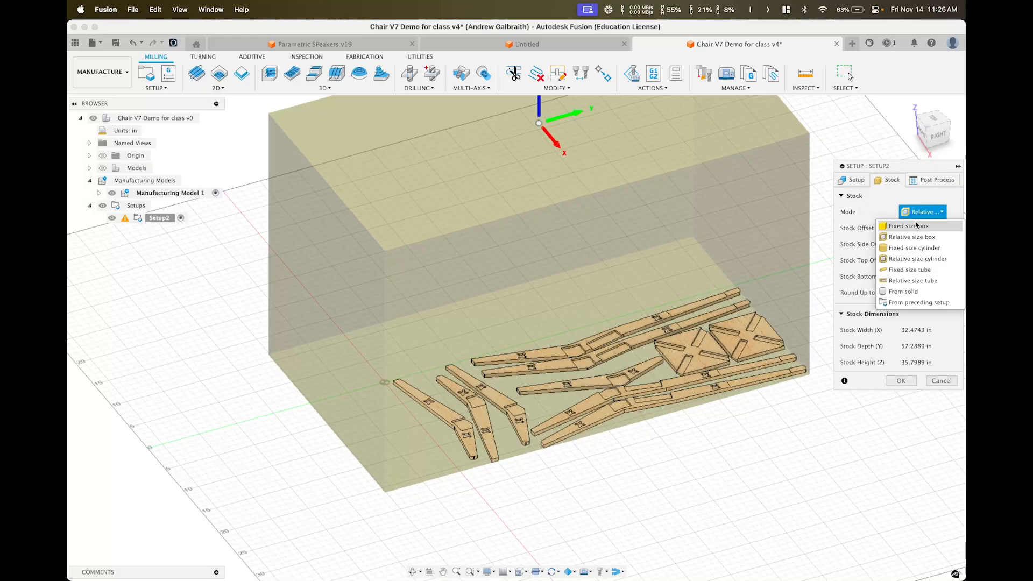
pyautogui.click(915, 227)
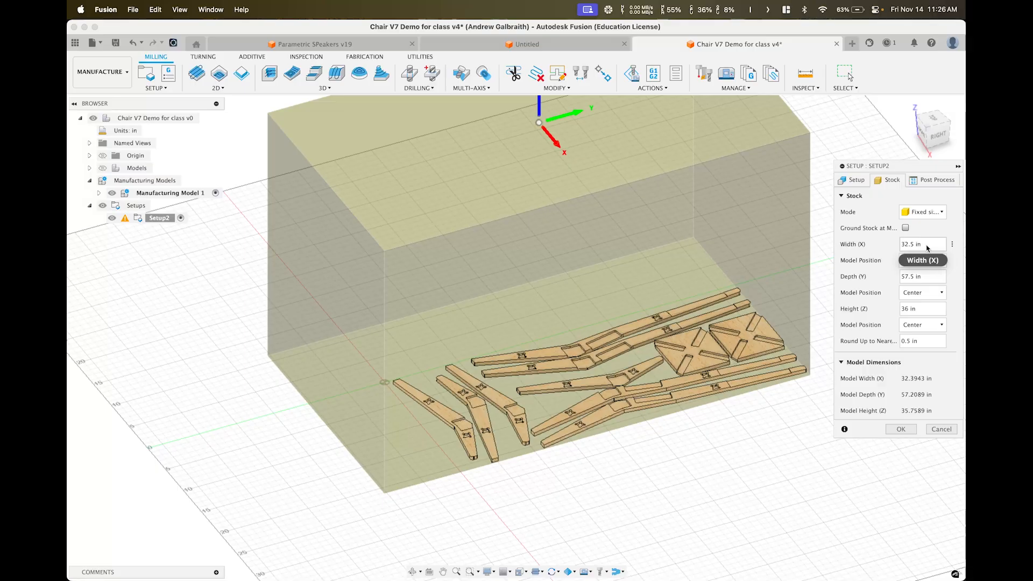
# Size the stock 48 in by 48 in by 0.5 in thick
pyautogui.moveTo(922, 244); pyautogui.dragTo(865, 246)
pyautogui.press('BackSpace')
pyautogui.press('BackSpace')
pyautogui.press('BackSpace')
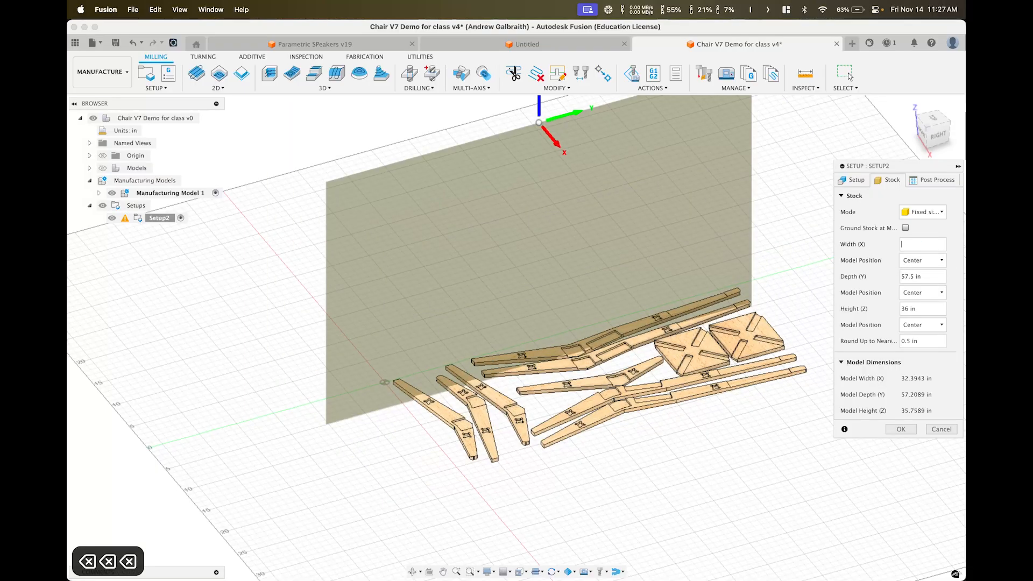
pyautogui.write('48')
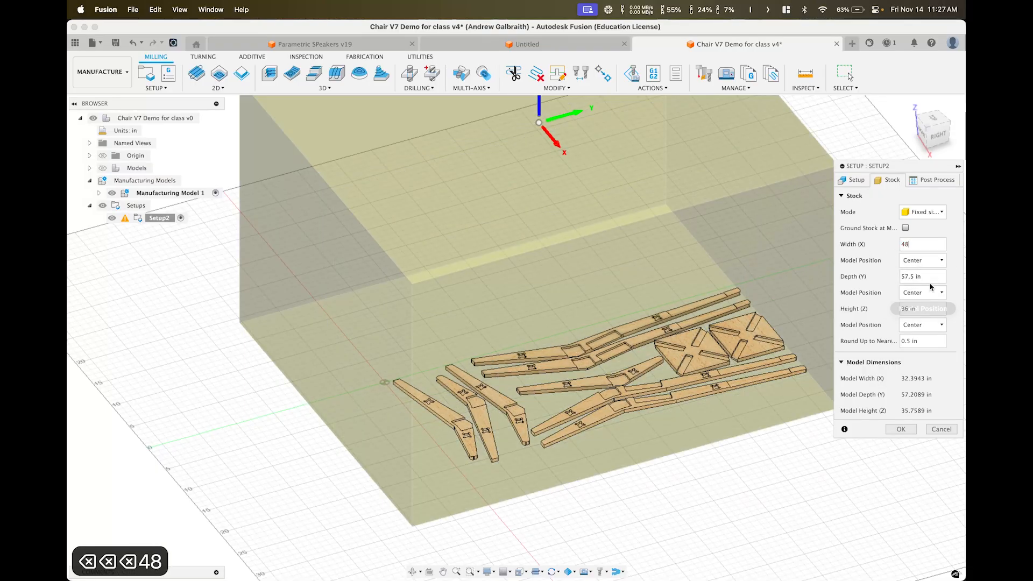
pyautogui.moveTo(931, 277); pyautogui.dragTo(873, 282)
pyautogui.write('48')
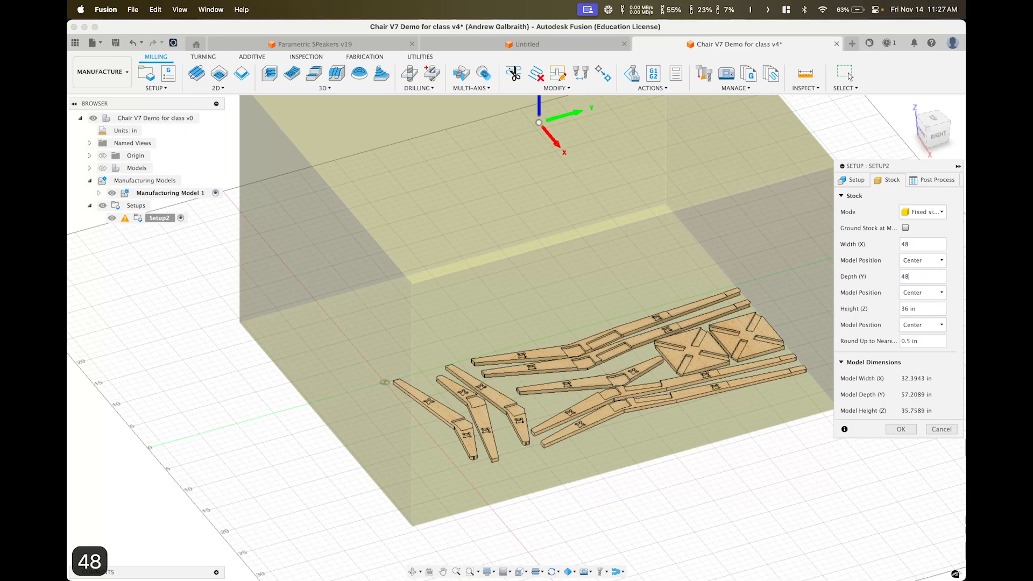
pyautogui.click(921, 309)
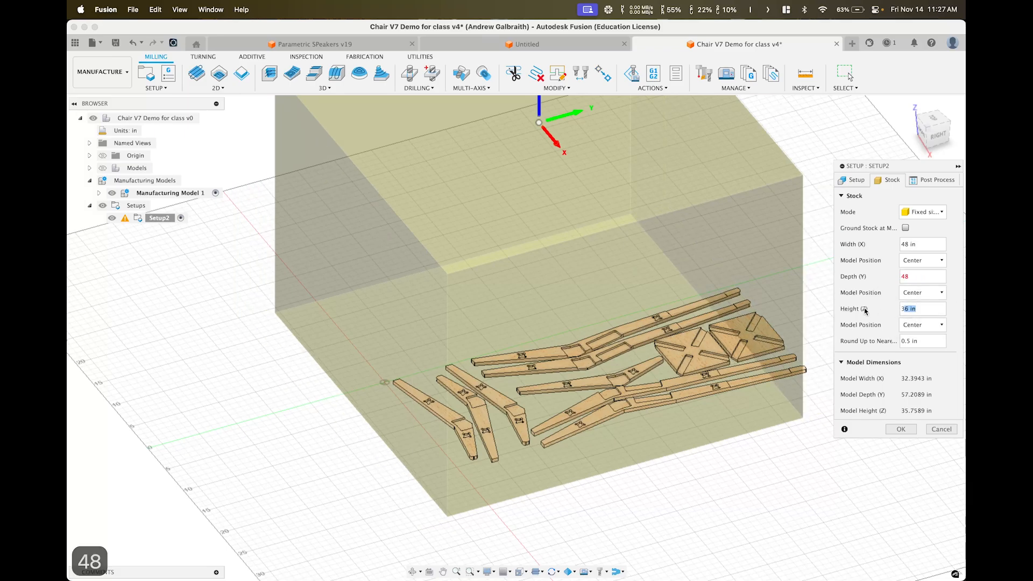
pyautogui.press('BackSpace')
pyautogui.press('BackSpace')
pyautogui.press('BackSpace')
pyautogui.write('0.5')
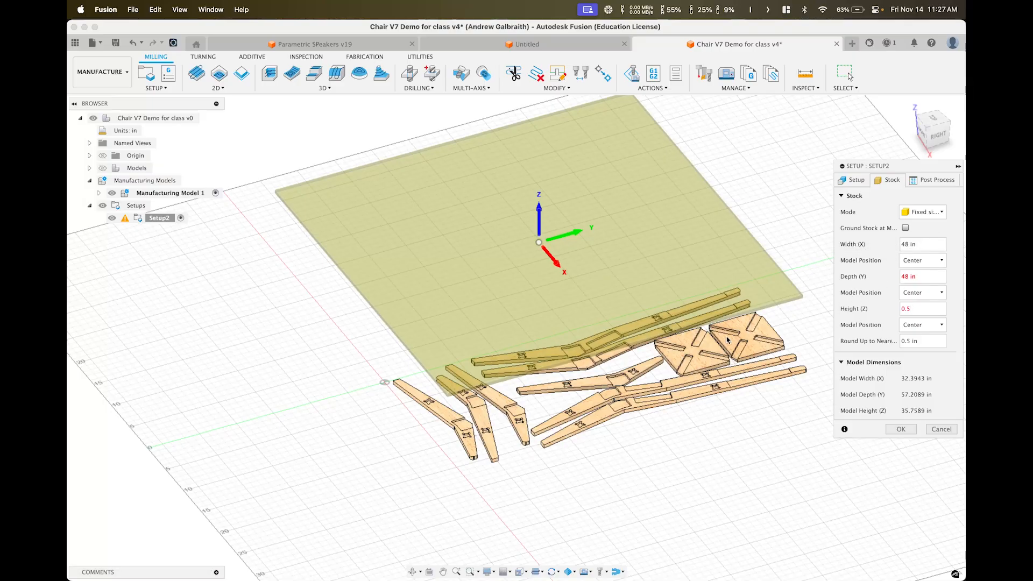
pyautogui.keyDown('shift'); pyautogui.moveTo(729, 342); pyautogui.dragTo(732, 280, button='middle'); pyautogui.keyUp('shift')
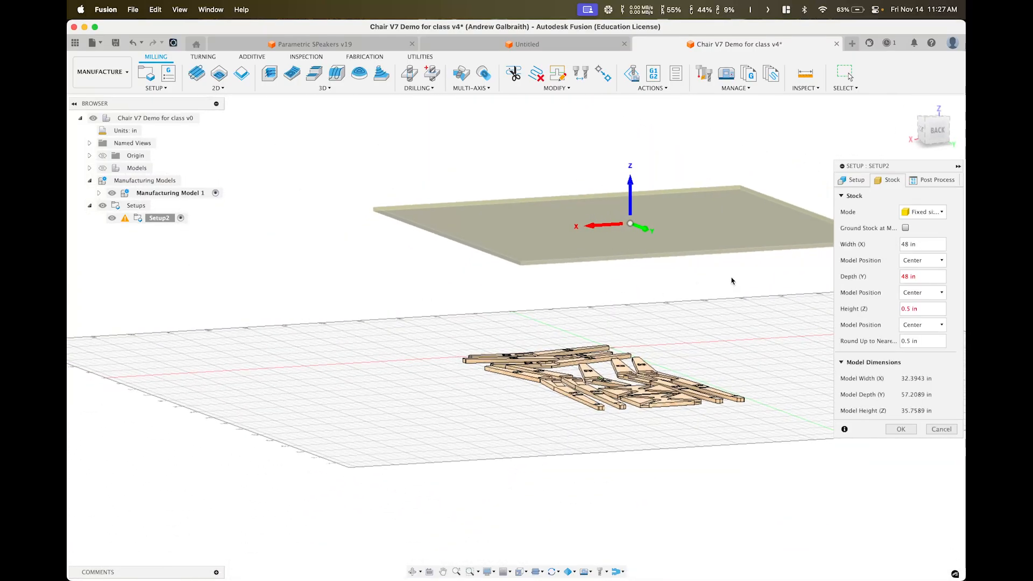
pyautogui.keyDown('shift'); pyautogui.moveTo(650, 236); pyautogui.dragTo(699, 264, button='middle'); pyautogui.keyUp('shift')
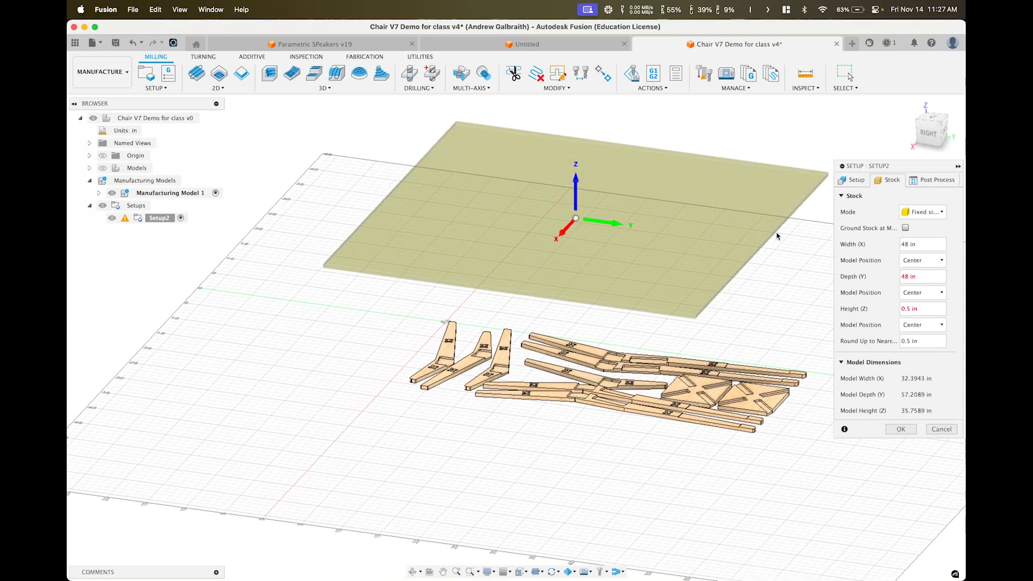
# Select all ten nested chair part bodies as the setup's machining model
pyautogui.click(851, 183)
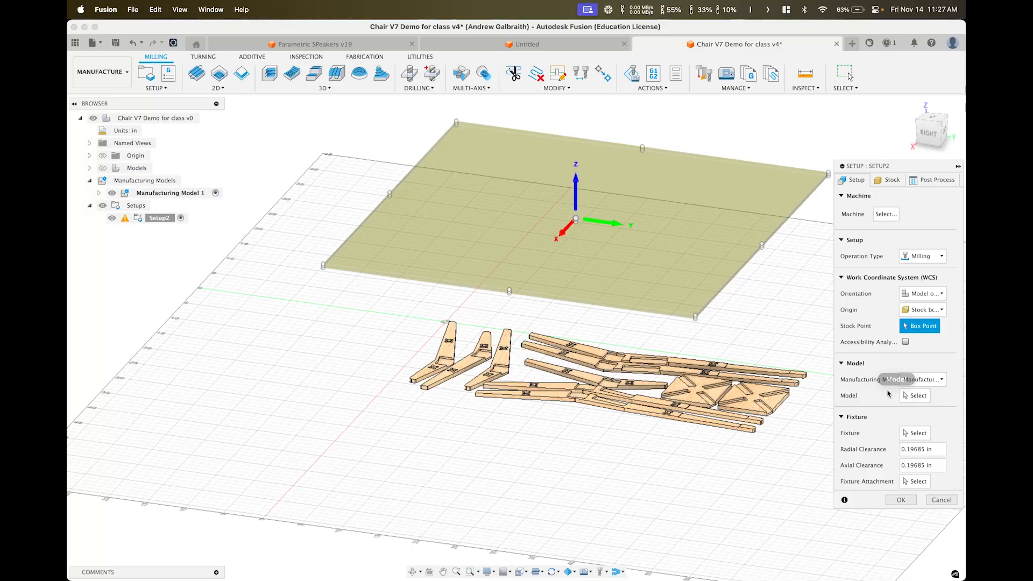
pyautogui.click(915, 395)
pyautogui.moveTo(703, 420); pyautogui.dragTo(746, 433, button='middle')
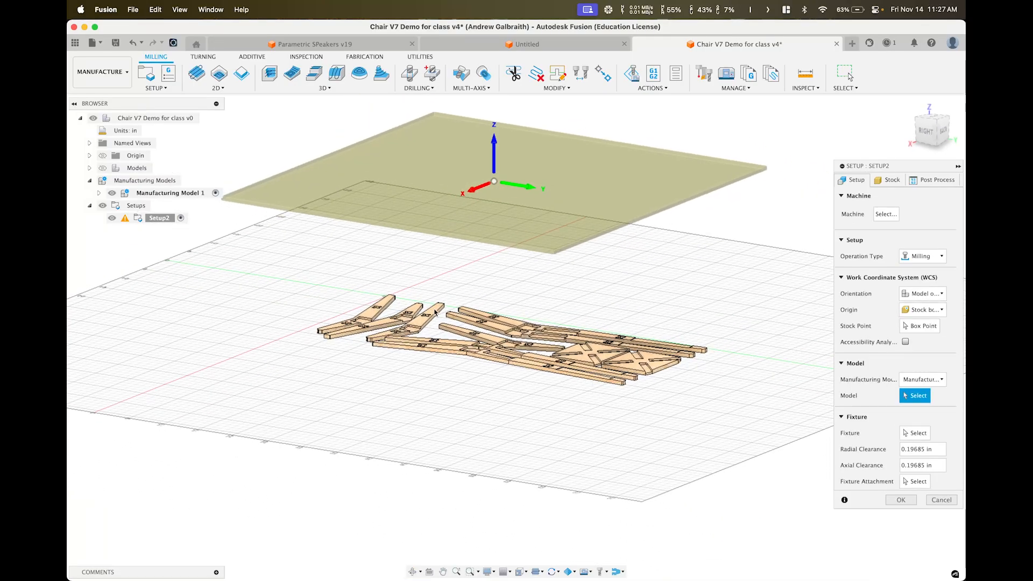
pyautogui.click(661, 346)
pyautogui.scroll(5, 661, 346)
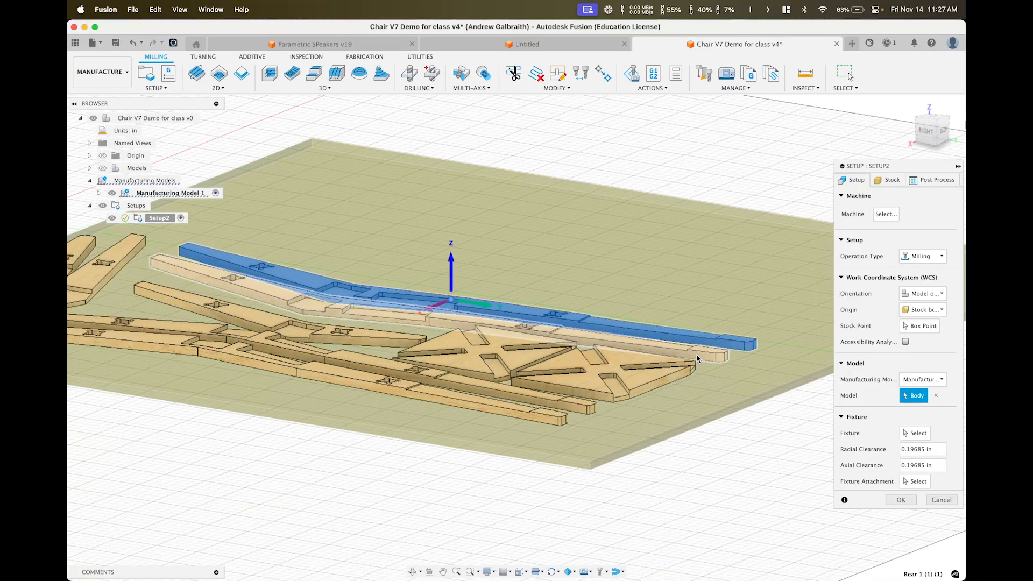
pyautogui.click(661, 350)
pyautogui.click(637, 378)
pyautogui.click(409, 358)
pyautogui.click(375, 362)
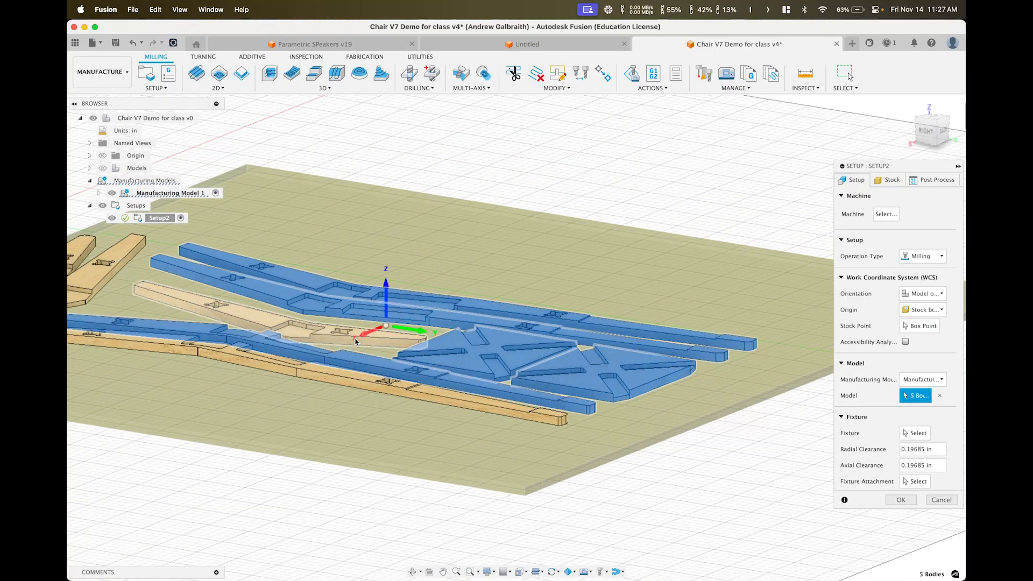
pyautogui.click(355, 340)
pyautogui.click(358, 375)
pyautogui.moveTo(360, 307); pyautogui.dragTo(636, 316, button='middle')
pyautogui.click(310, 304)
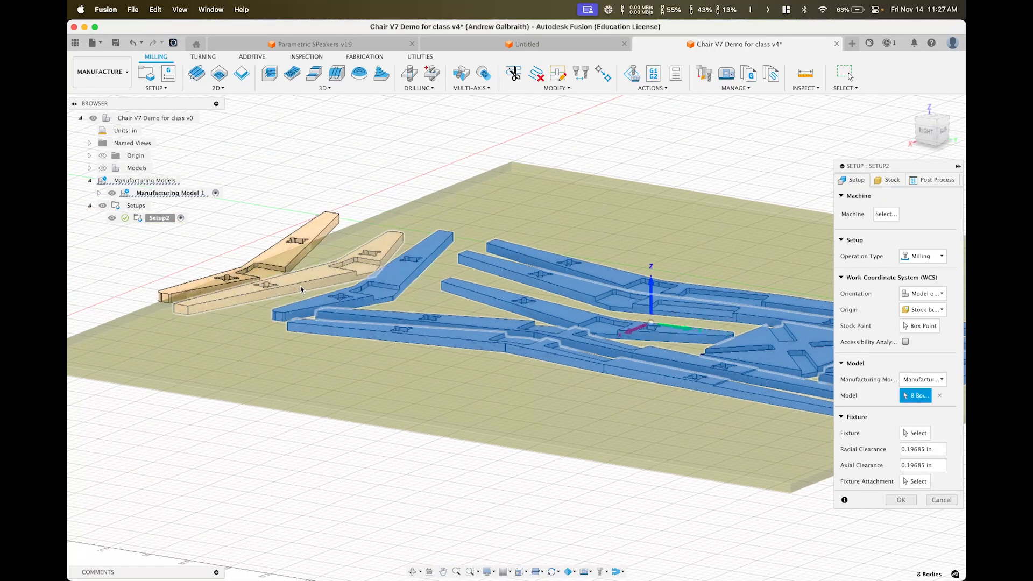
pyautogui.click(299, 284)
pyautogui.click(277, 261)
pyautogui.scroll(-5, 496, 385)
pyautogui.keyDown('shift'); pyautogui.moveTo(497, 384); pyautogui.dragTo(720, 388, button='middle'); pyautogui.keyUp('shift')
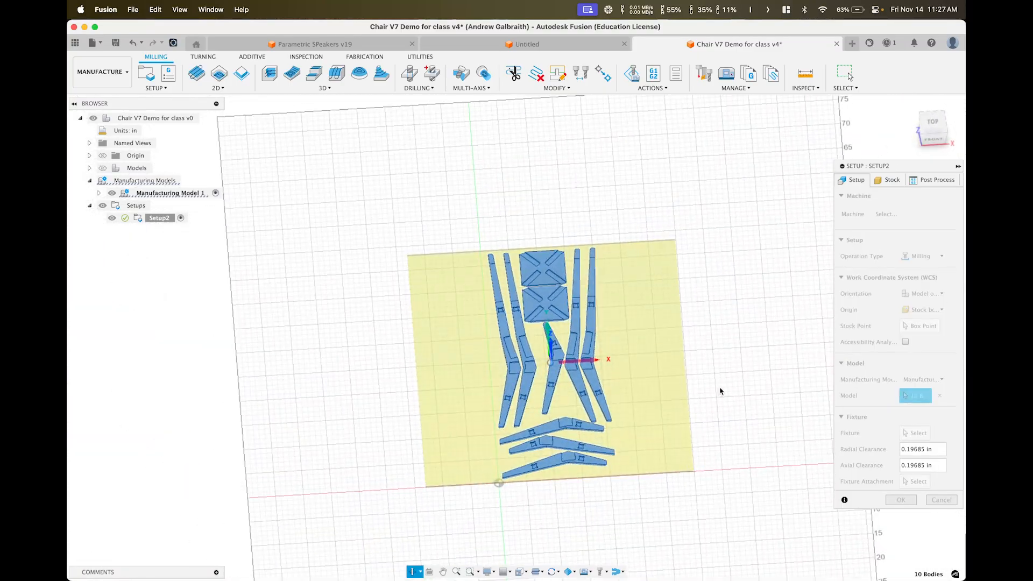
# Position the stock as offset from the parts' left and front sides, with a 0.75 in width offset
pyautogui.click(887, 181)
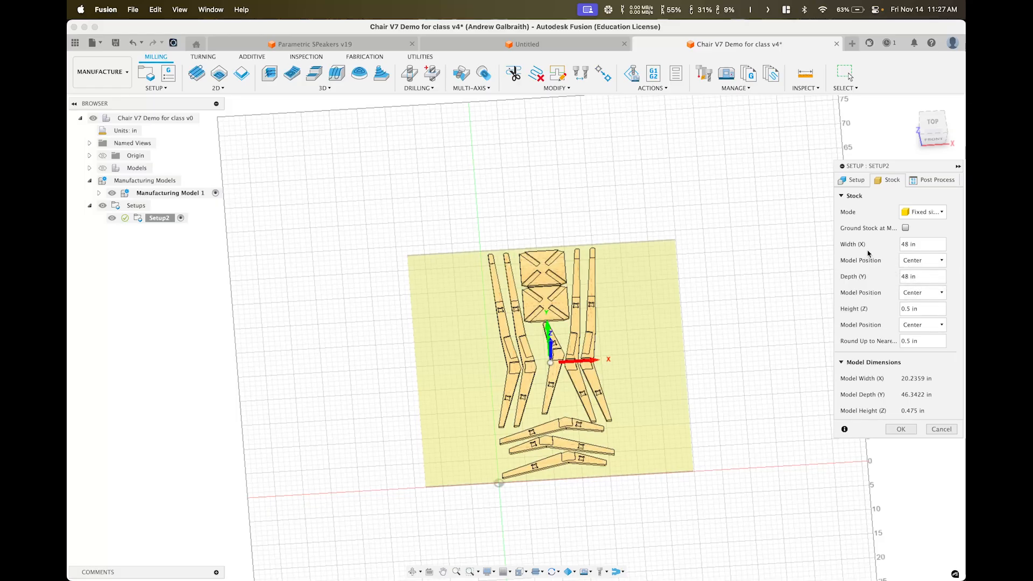
pyautogui.click(915, 261)
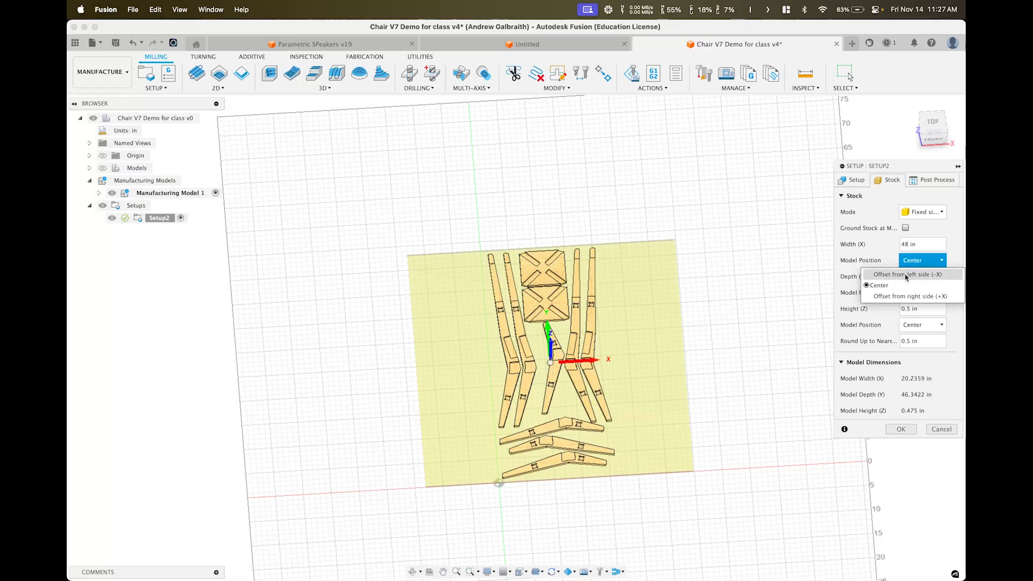
pyautogui.click(907, 275)
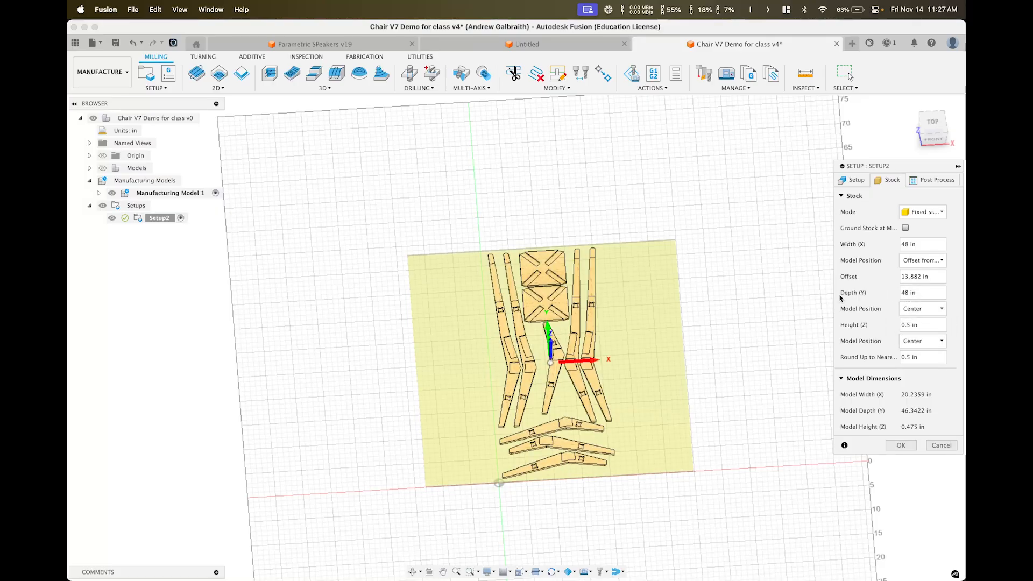
pyautogui.click(905, 309)
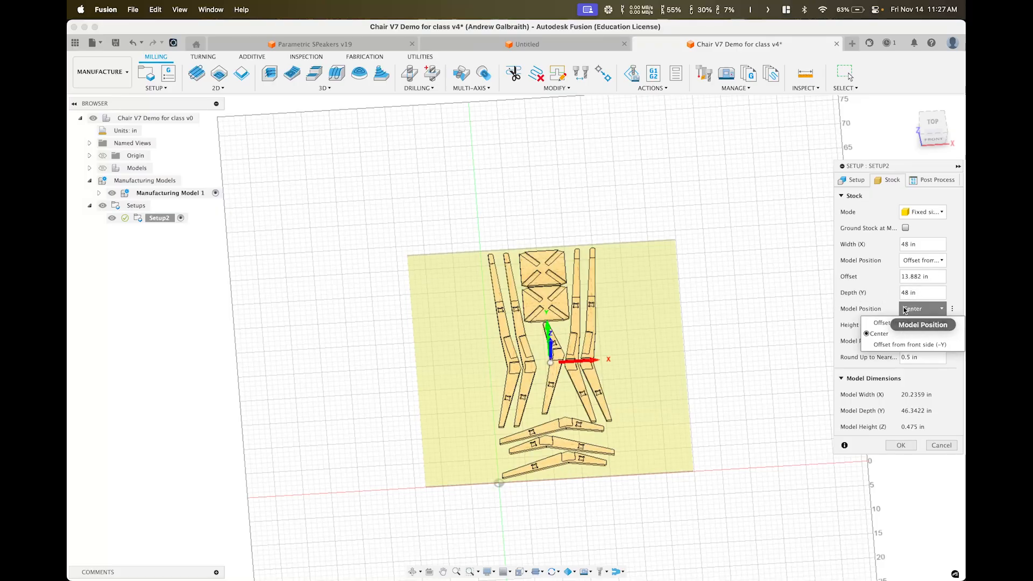
pyautogui.click(898, 345)
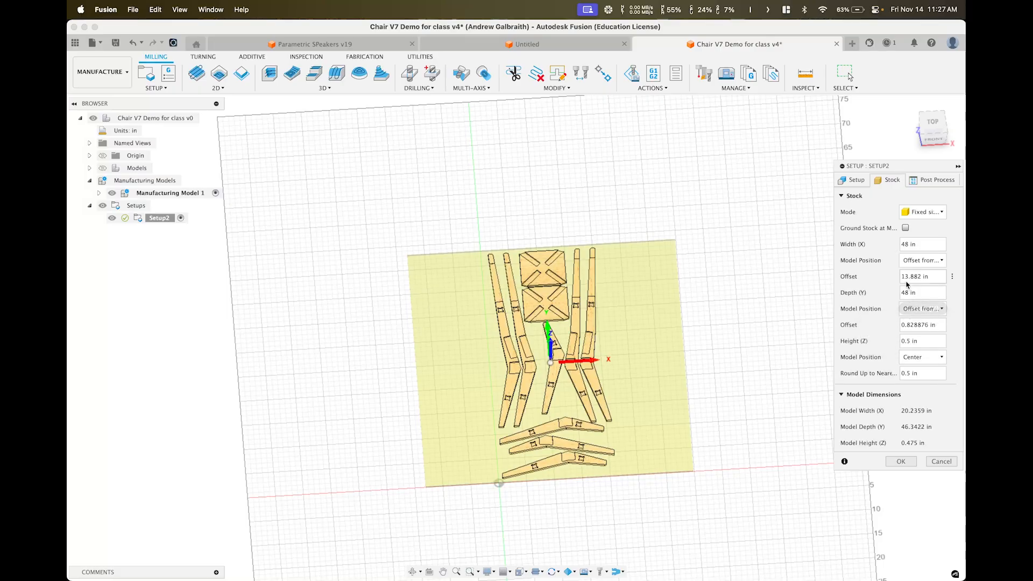
pyautogui.moveTo(939, 277); pyautogui.dragTo(847, 284)
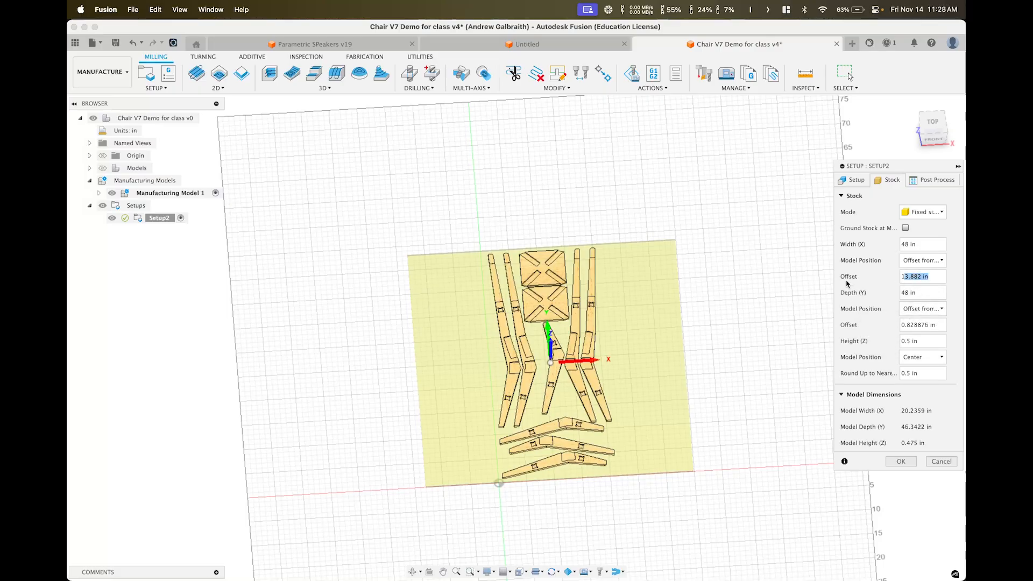
pyautogui.press('BackSpace')
pyautogui.press('BackSpace')
pyautogui.press('BackSpace')
pyautogui.write('0.')
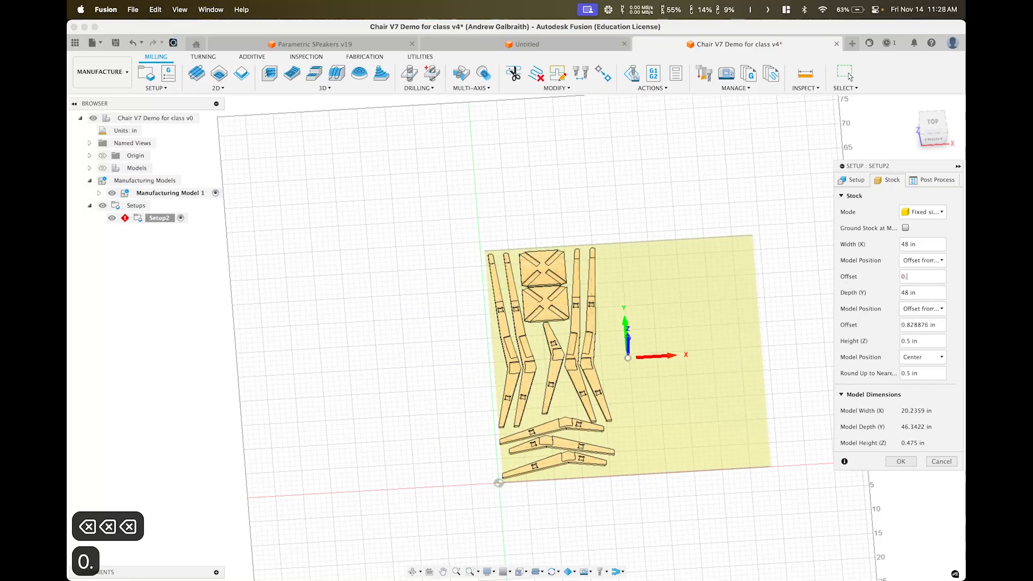
pyautogui.write('75')
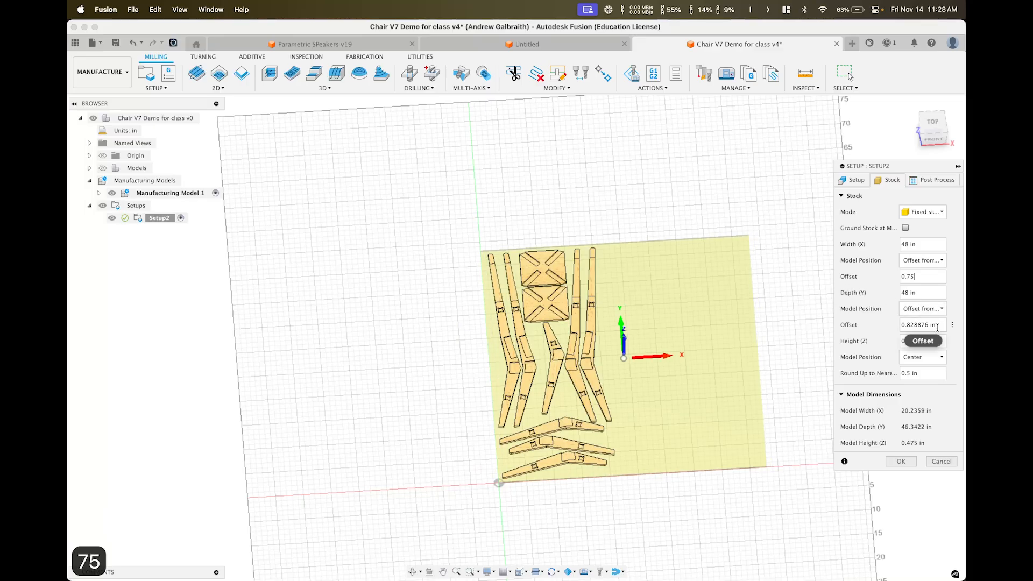
pyautogui.moveTo(939, 326); pyautogui.dragTo(880, 329)
pyautogui.write('0.75')
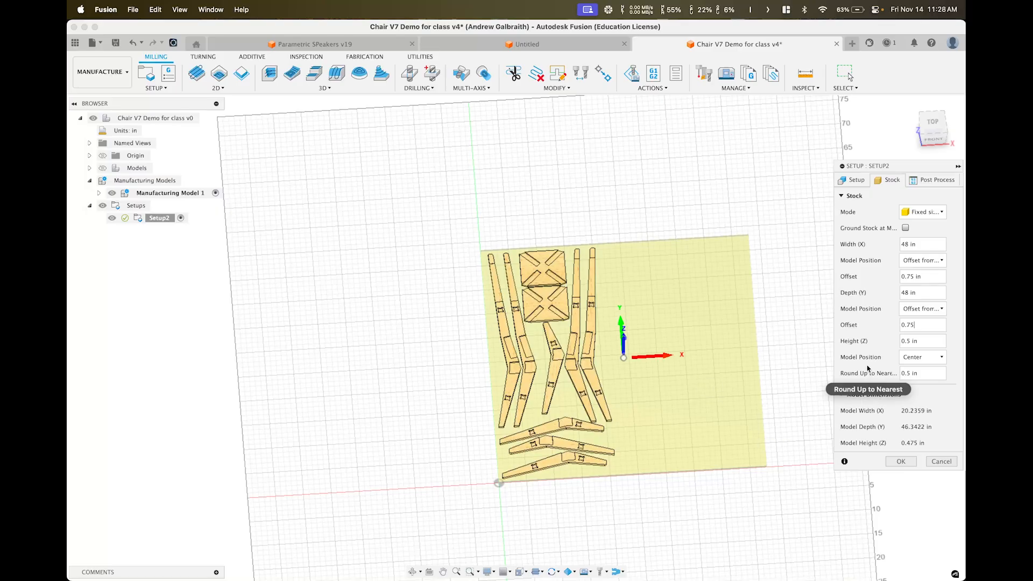
pyautogui.scroll(3, 540, 409)
pyautogui.keyDown('shift'); pyautogui.moveTo(680, 380); pyautogui.dragTo(707, 370, button='middle'); pyautogui.keyUp('shift')
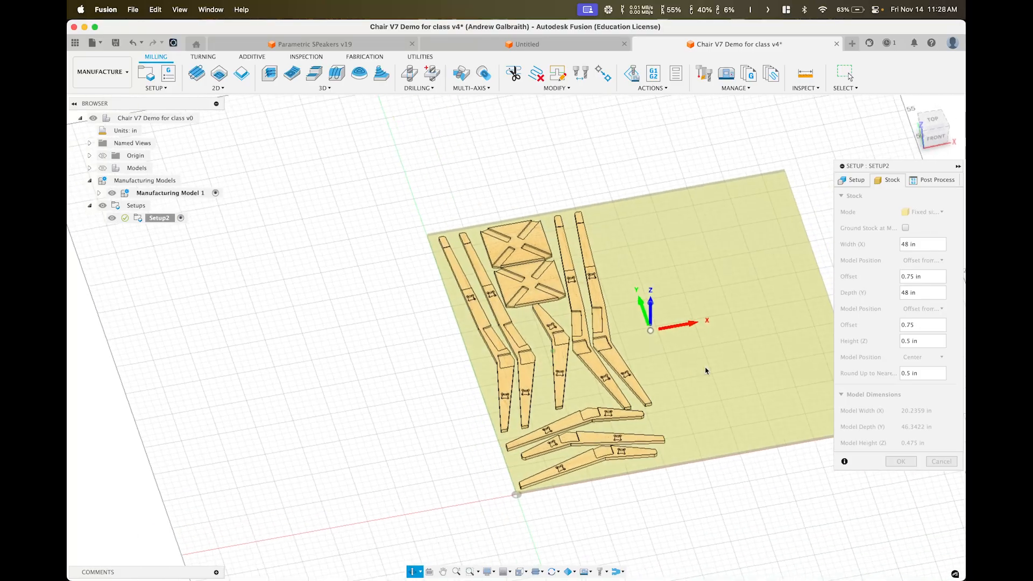
pyautogui.keyDown('shift'); pyautogui.moveTo(481, 439); pyautogui.dragTo(487, 395, button='middle'); pyautogui.keyUp('shift')
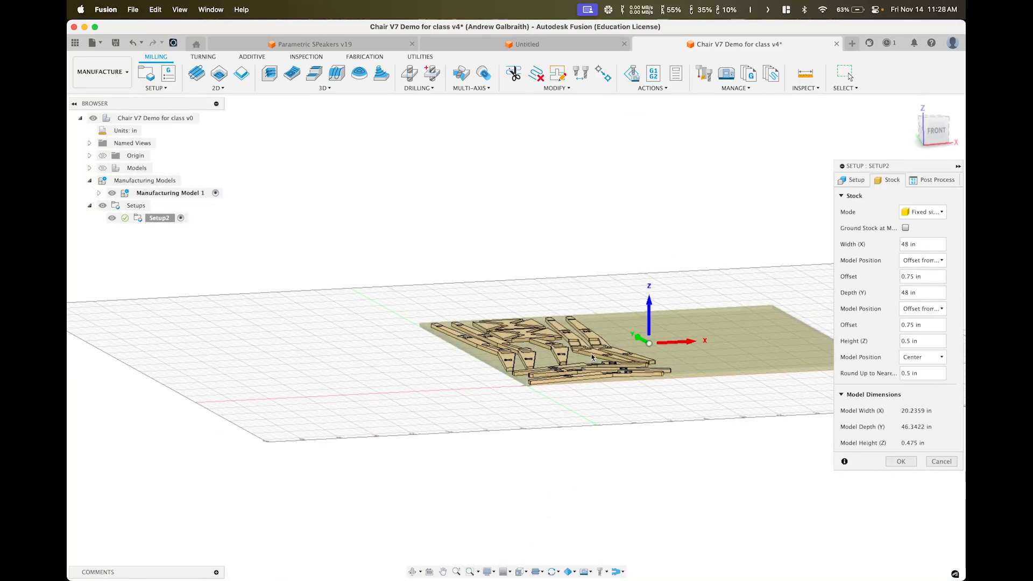
pyautogui.scroll(5, 593, 352)
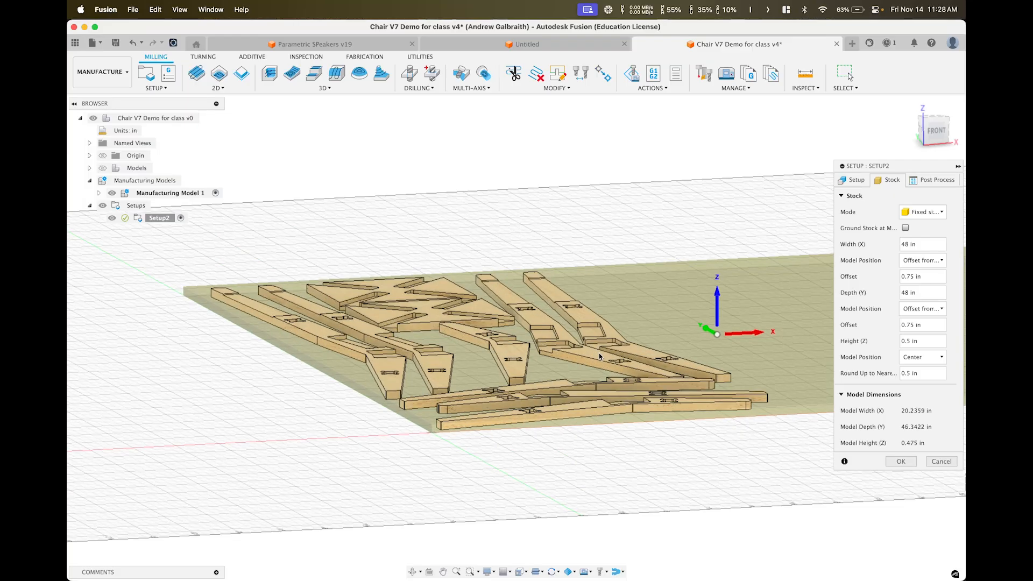
pyautogui.keyDown('shift'); pyautogui.moveTo(597, 352); pyautogui.dragTo(564, 404, button='middle'); pyautogui.keyUp('shift')
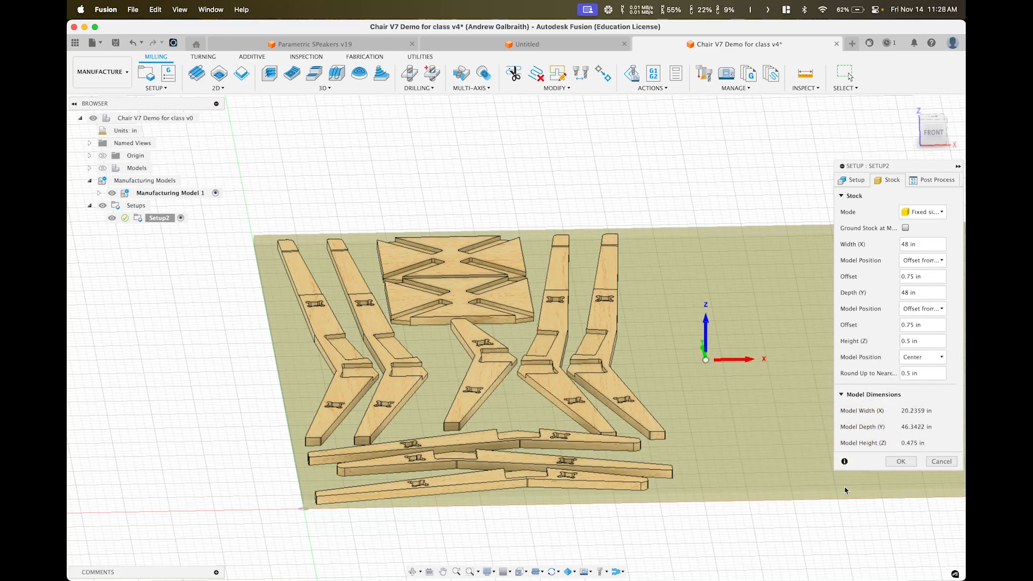
pyautogui.click(856, 180)
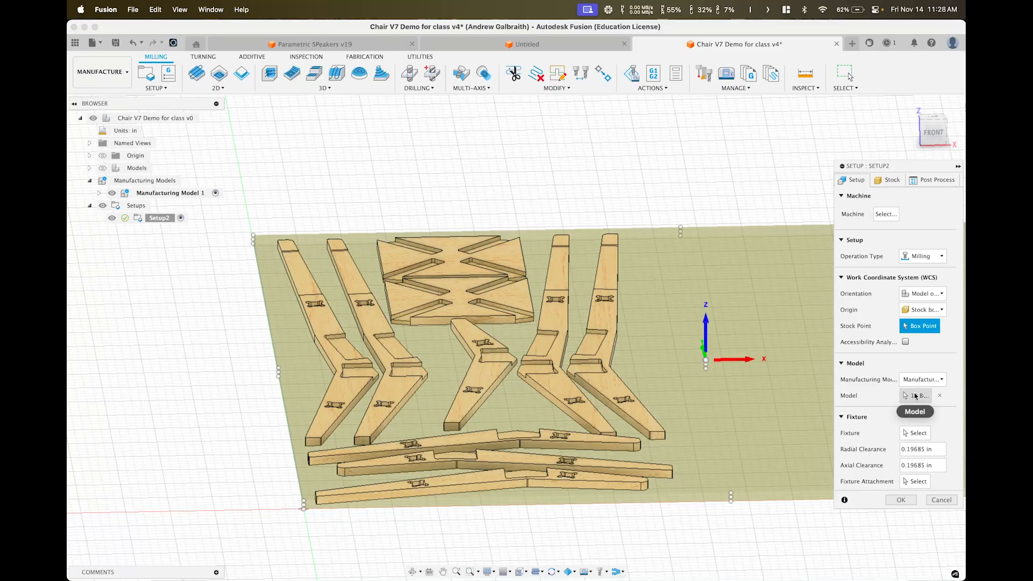
pyautogui.click(884, 181)
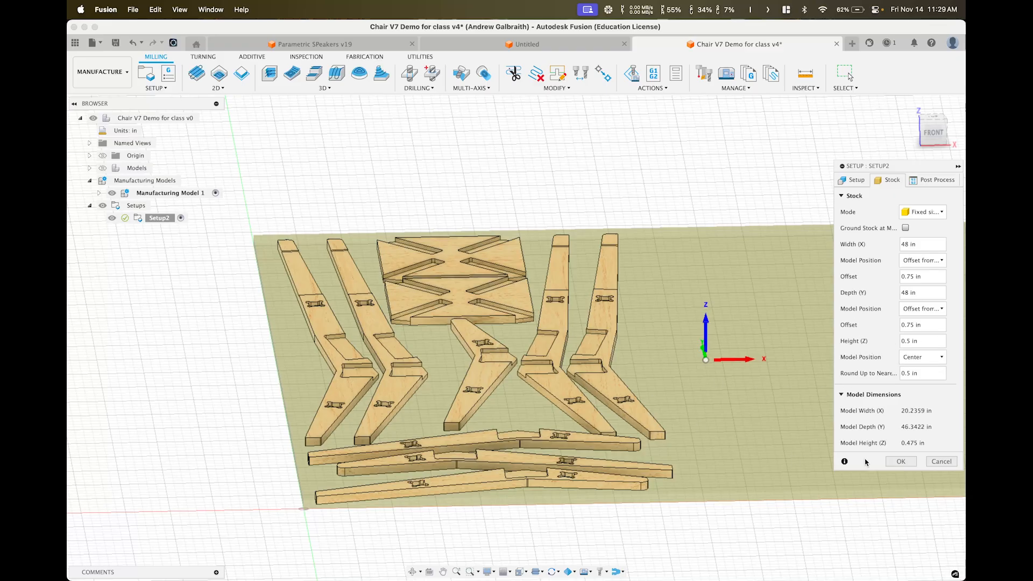
# Confirm Setup2, zoom onto the nested parts, and bring up the Milling 2D operations list
pyautogui.click(902, 462)
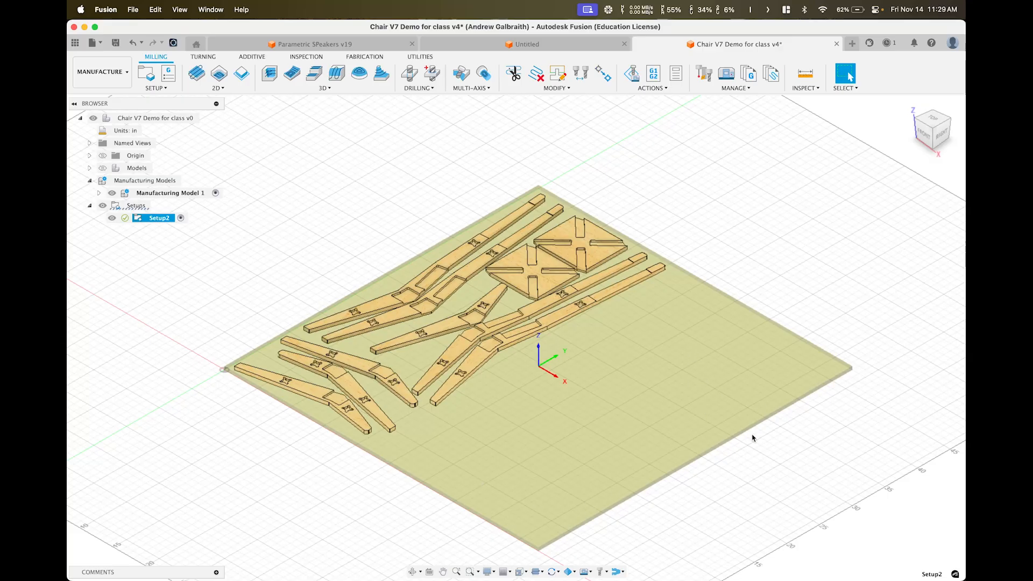
pyautogui.keyDown('shift'); pyautogui.moveTo(683, 339); pyautogui.dragTo(811, 253, button='middle'); pyautogui.keyUp('shift')
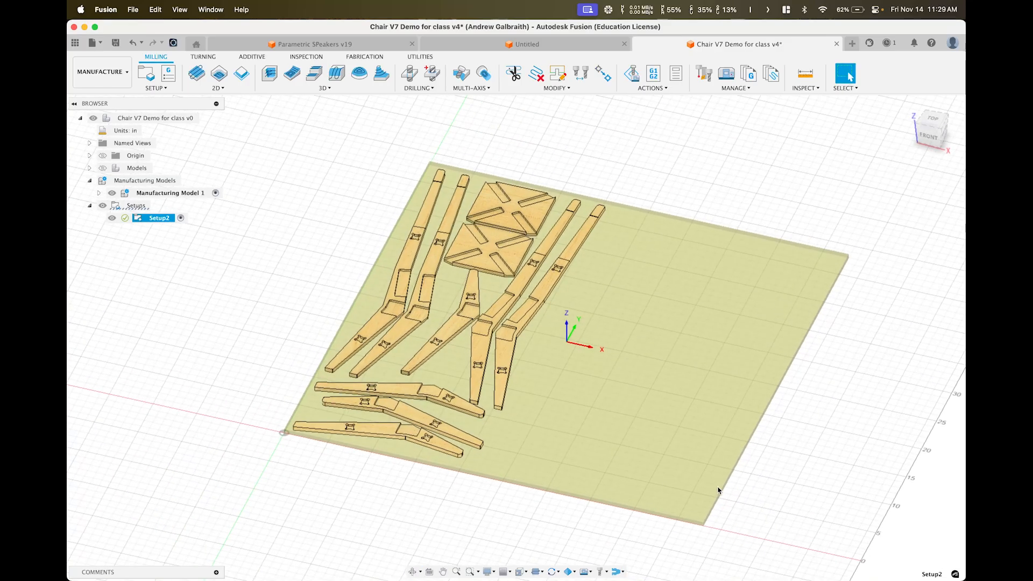
pyautogui.keyDown('shift'); pyautogui.moveTo(607, 366); pyautogui.dragTo(501, 382, button='middle'); pyautogui.keyUp('shift')
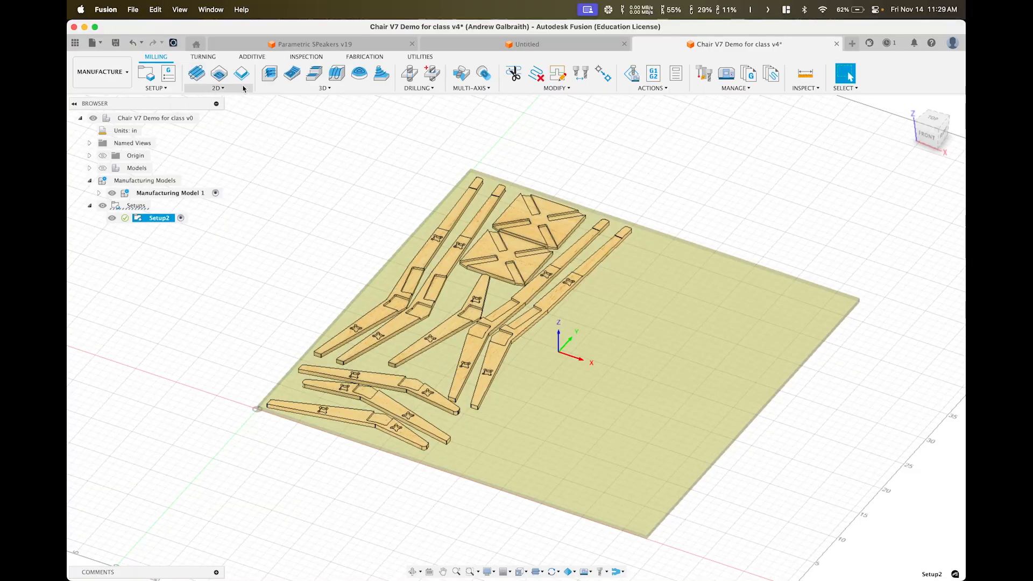
pyautogui.scroll(5, 388, 392)
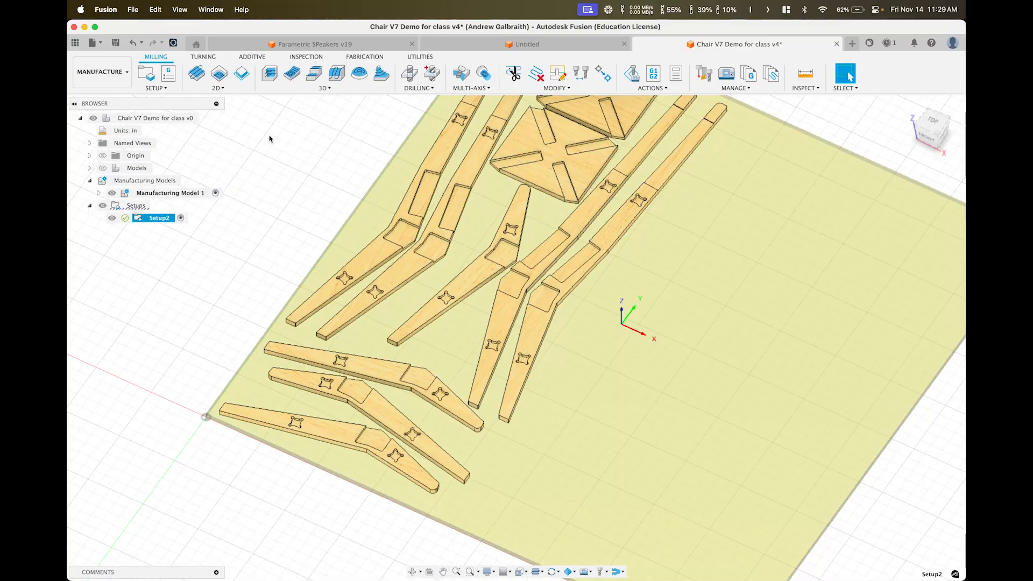
pyautogui.click(218, 88)
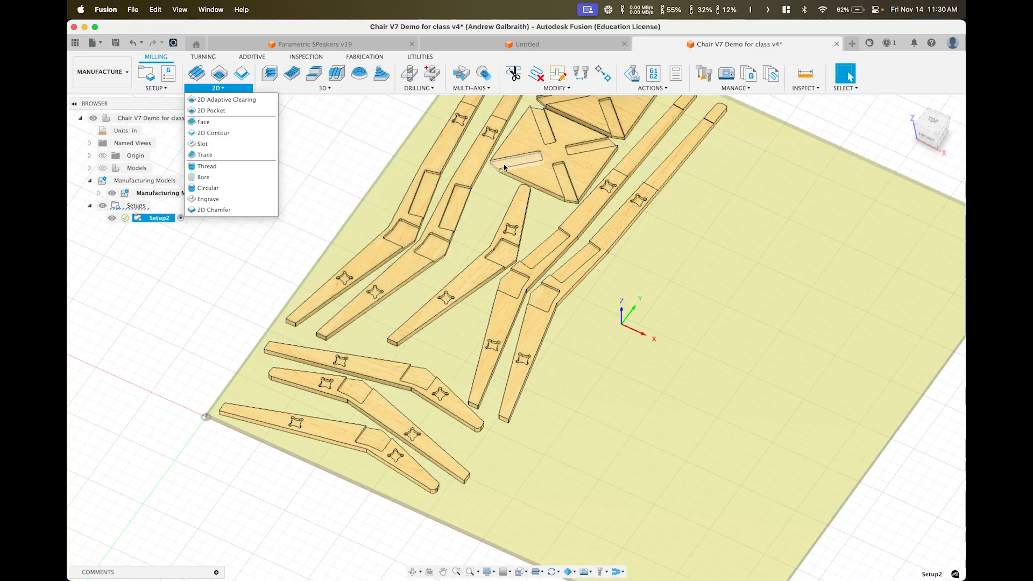
# Start a 2D Adaptive Clearing toolpath and pick the first leg-board slot floor as Pockets 1
pyautogui.click(243, 100)
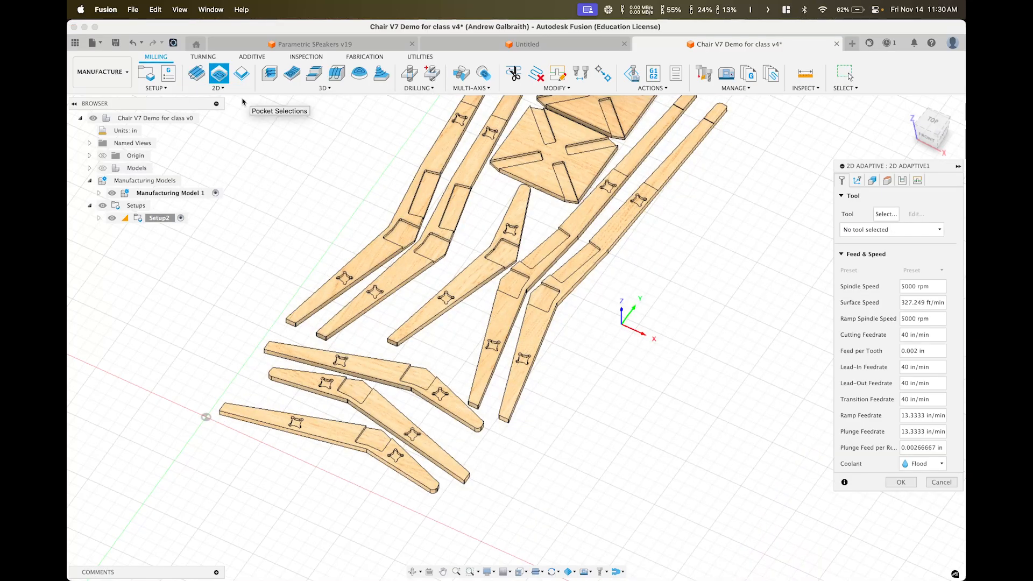
pyautogui.keyDown('shift'); pyautogui.moveTo(492, 183); pyautogui.dragTo(477, 302, button='middle'); pyautogui.keyUp('shift')
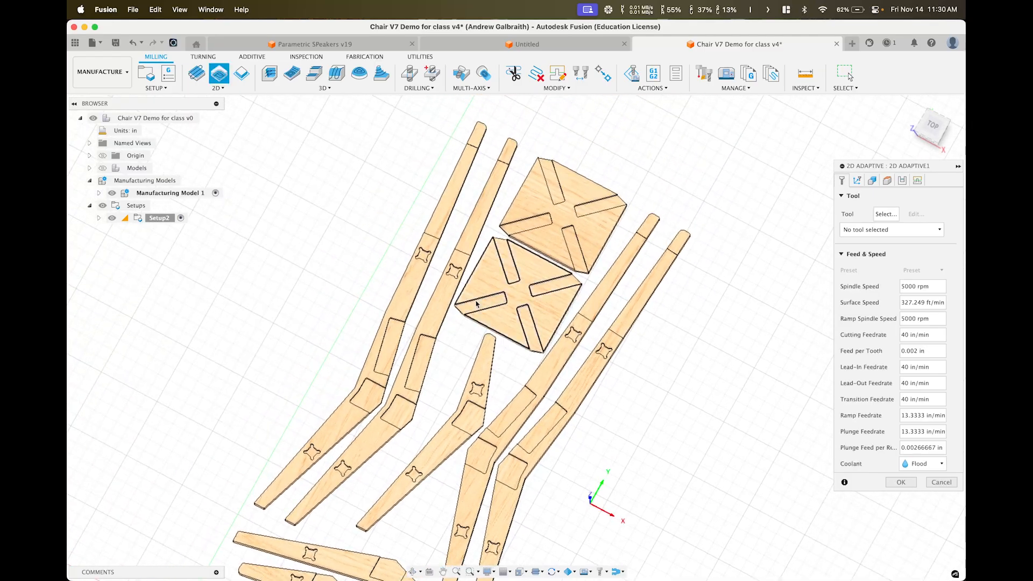
pyautogui.scroll(3, 482, 303)
pyautogui.moveTo(493, 242); pyautogui.dragTo(342, 301, button='middle')
pyautogui.scroll(5, 344, 312)
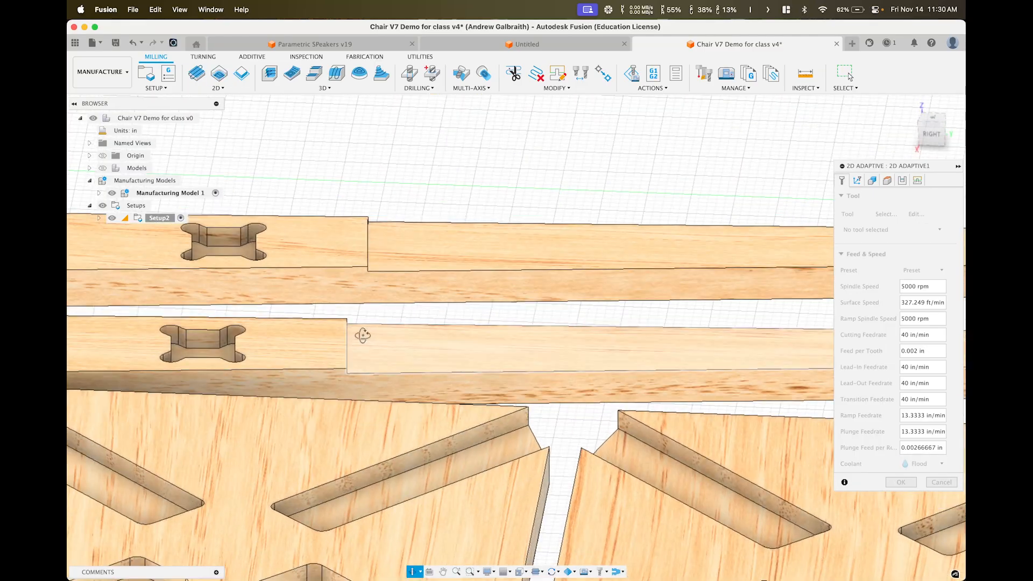
pyautogui.keyDown('shift'); pyautogui.moveTo(357, 334); pyautogui.dragTo(333, 351, button='middle'); pyautogui.keyUp('shift')
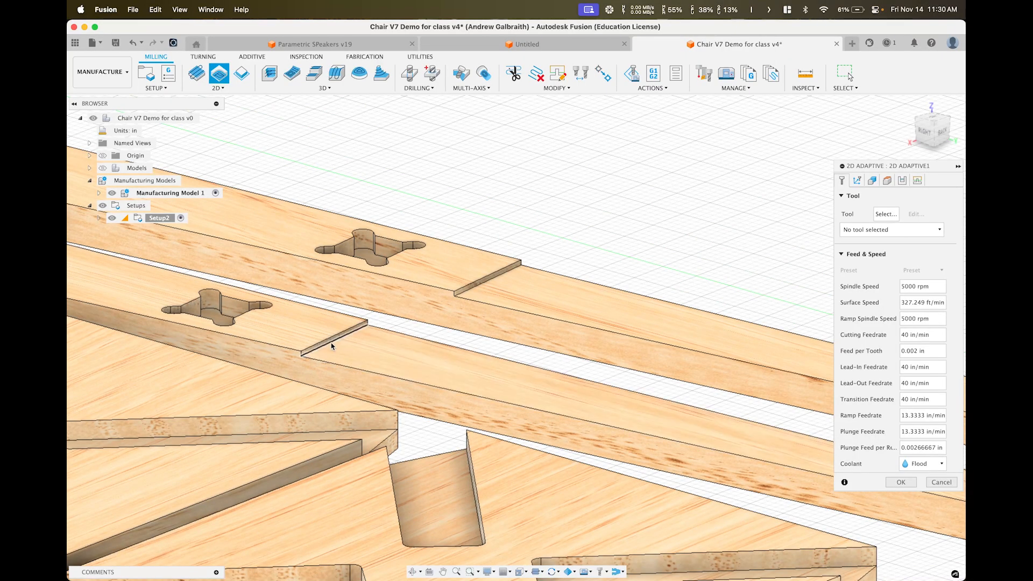
pyautogui.click(353, 351)
# Add the second slot floor, two cross-shaped pockets, the long pockets and the bend's angled pocket
pyautogui.scroll(-4, 502, 330)
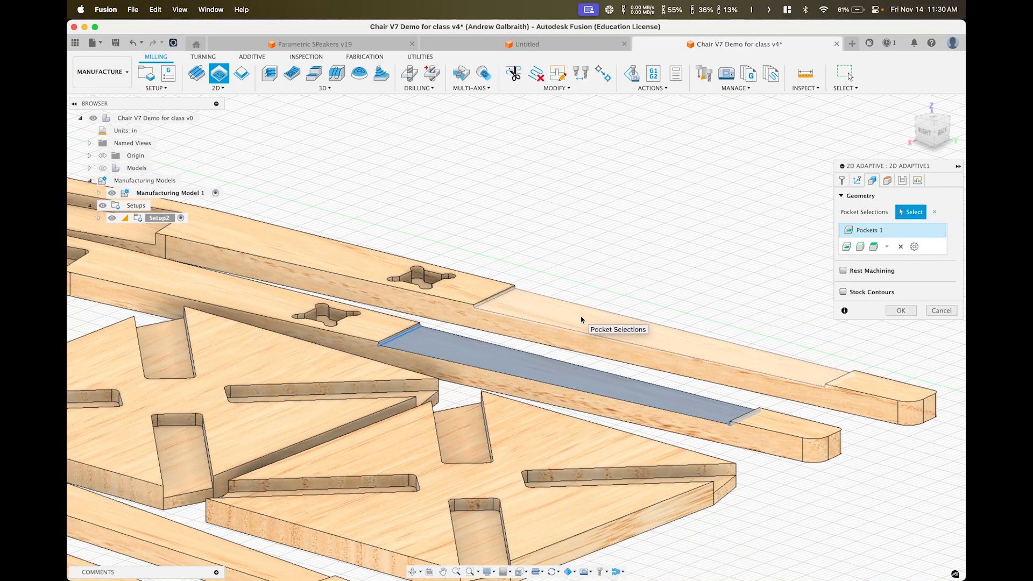
pyautogui.click(581, 320)
pyautogui.scroll(3, 581, 320)
pyautogui.keyDown('shift'); pyautogui.moveTo(581, 319); pyautogui.dragTo(501, 263, button='middle'); pyautogui.keyUp('shift')
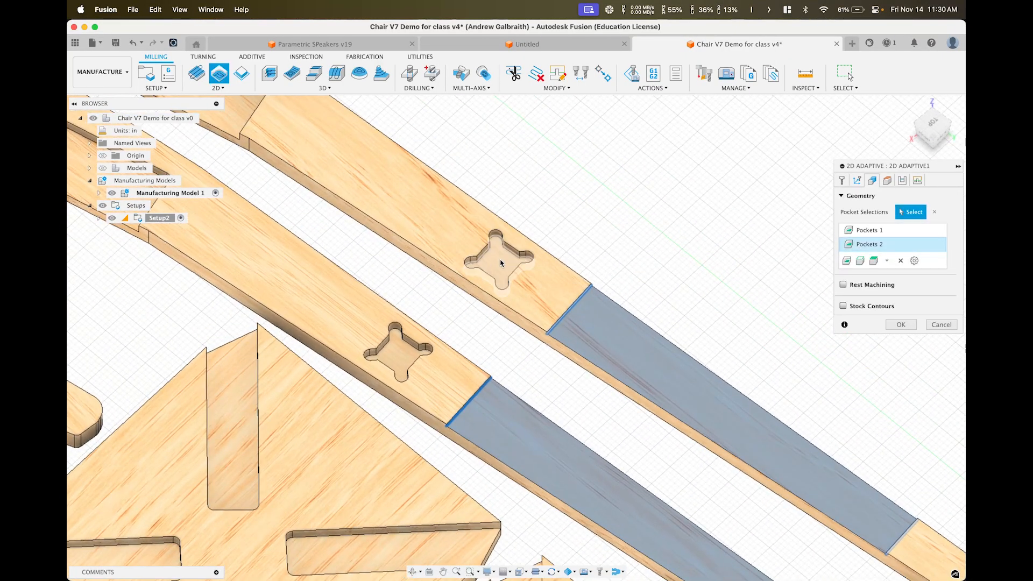
pyautogui.click(484, 282)
pyautogui.click(395, 350)
pyautogui.scroll(-3, 482, 253)
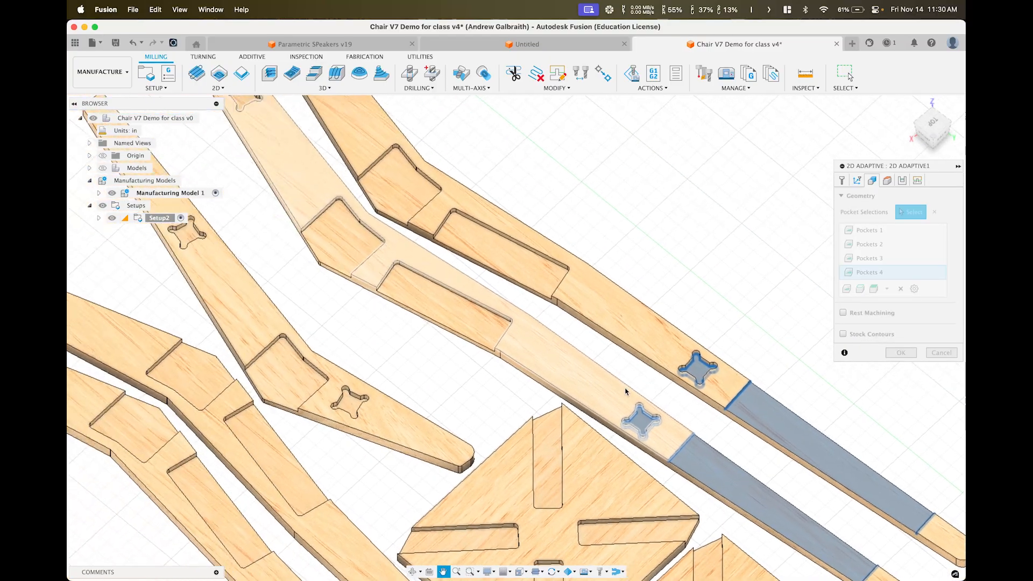
pyautogui.click(482, 253)
pyautogui.click(430, 301)
pyautogui.click(344, 234)
pyautogui.click(371, 188)
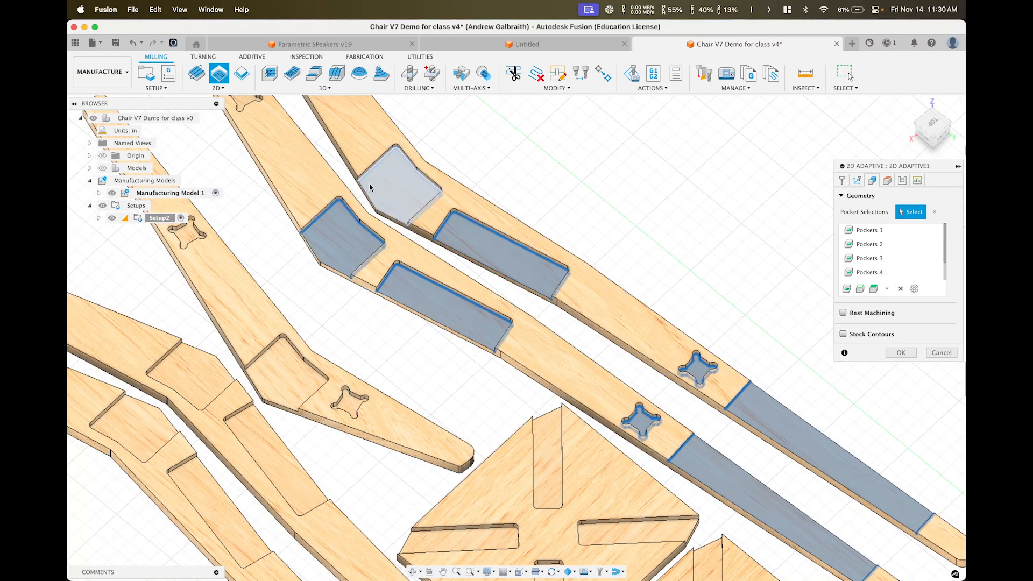
# Add the clover-shaped and large angled pockets on the next group of chair legs
pyautogui.moveTo(371, 188); pyautogui.dragTo(533, 336, button='middle')
pyautogui.click(527, 345)
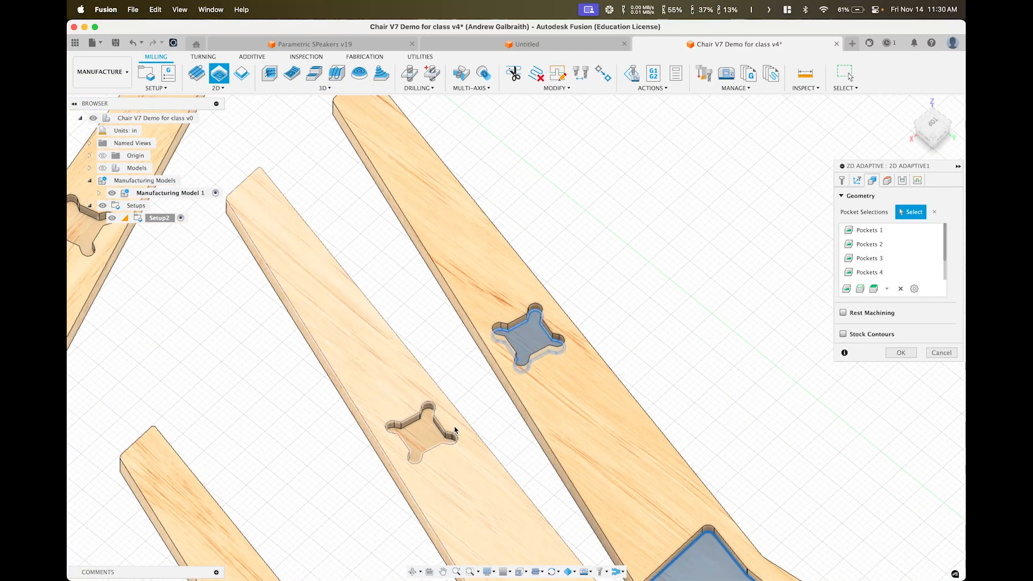
pyautogui.click(418, 427)
pyautogui.scroll(-5, 473, 269)
pyautogui.moveTo(476, 264); pyautogui.dragTo(754, 303, button='middle')
pyautogui.scroll(5, 512, 285)
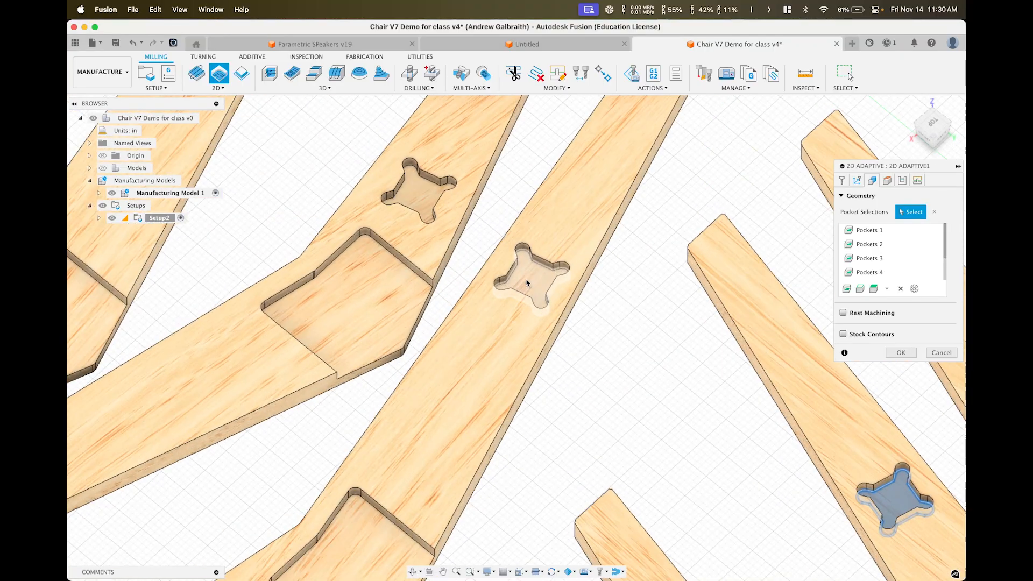
pyautogui.click(530, 277)
pyautogui.click(417, 188)
pyautogui.click(353, 339)
pyautogui.moveTo(317, 251); pyautogui.dragTo(561, 303, button='middle')
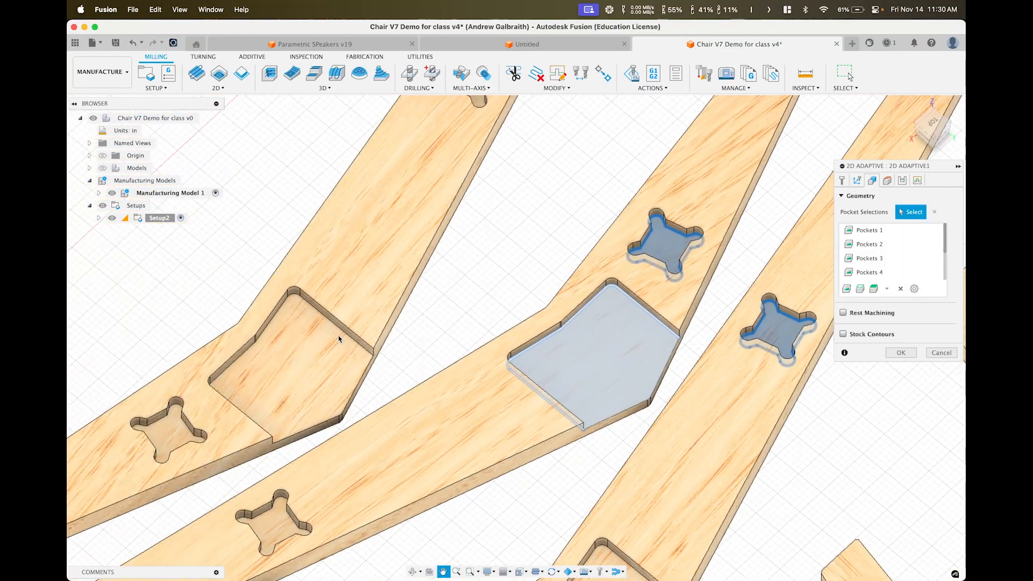
pyautogui.scroll(-1, 336, 341)
pyautogui.click(328, 344)
pyautogui.click(457, 105)
pyautogui.click(181, 426)
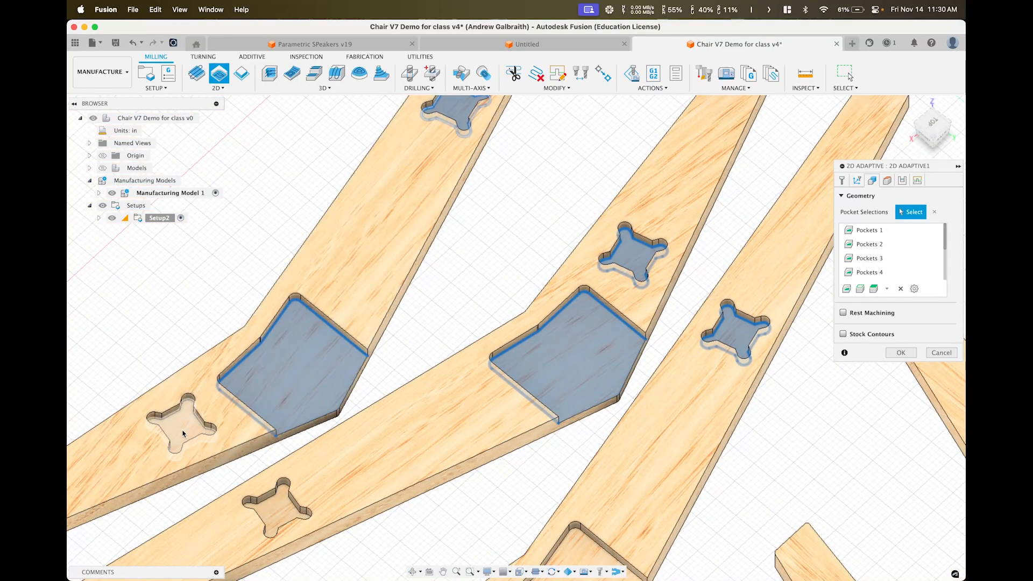
pyautogui.click(277, 510)
# Add the clover pockets, large joint pockets and two long strip pockets on the remaining legs
pyautogui.scroll(-3, 736, 425)
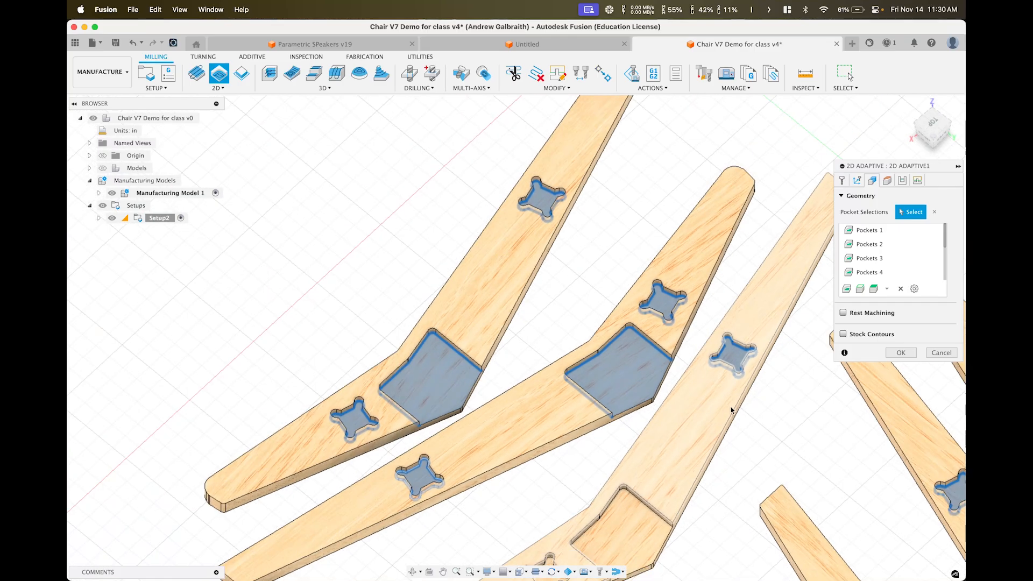
pyautogui.moveTo(733, 411); pyautogui.dragTo(653, 196, button='middle')
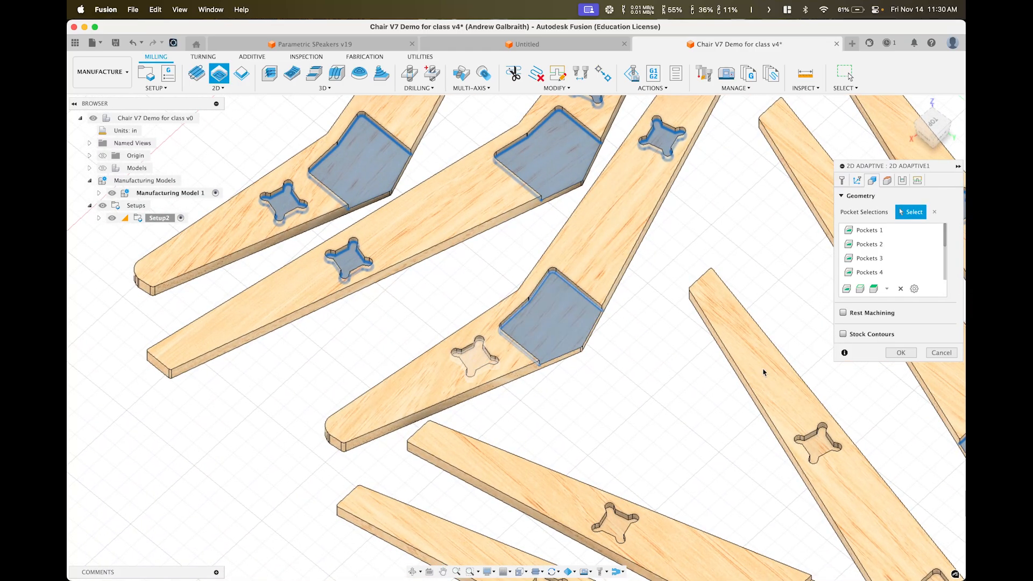
pyautogui.scroll(1, 853, 381)
pyautogui.moveTo(855, 383); pyautogui.dragTo(572, 321, button='middle')
pyautogui.scroll(3, 530, 397)
pyautogui.click(528, 405)
pyautogui.scroll(-1, 323, 479)
pyautogui.moveTo(312, 487); pyautogui.dragTo(433, 346, button='middle')
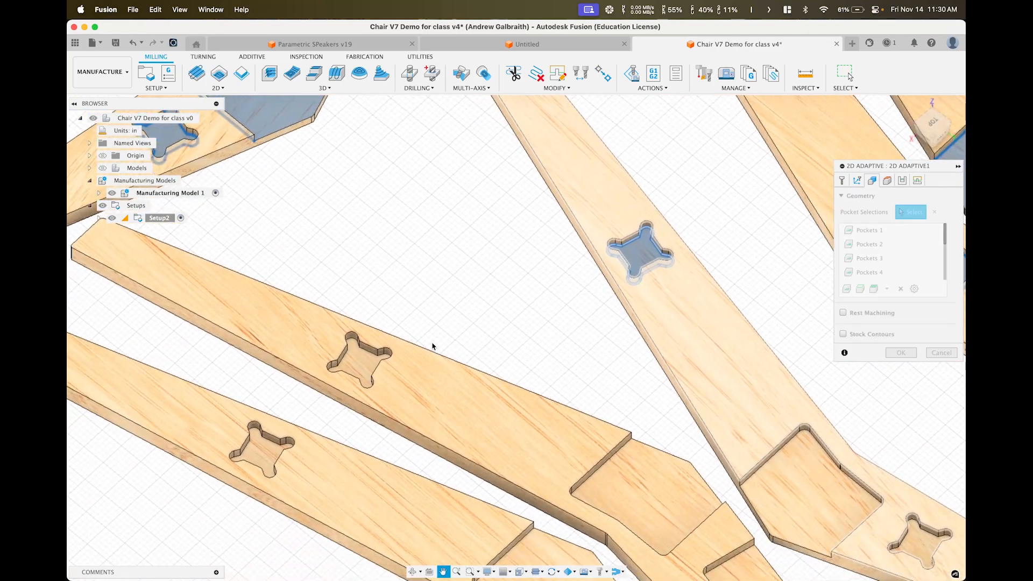
pyautogui.click(359, 360)
pyautogui.click(262, 451)
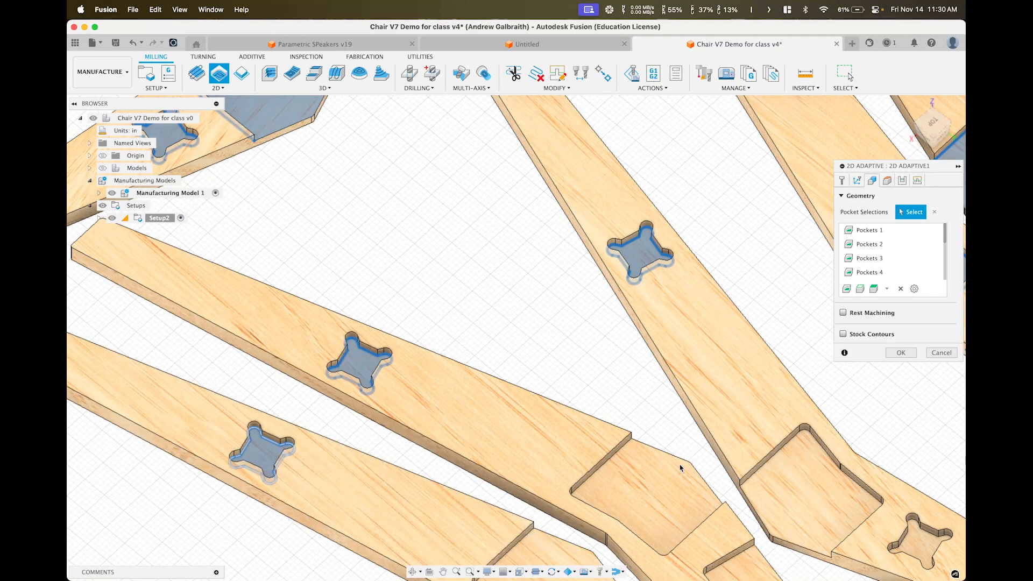
pyautogui.click(680, 469)
pyautogui.moveTo(679, 467); pyautogui.dragTo(582, 295, button='middle')
pyautogui.click(455, 412)
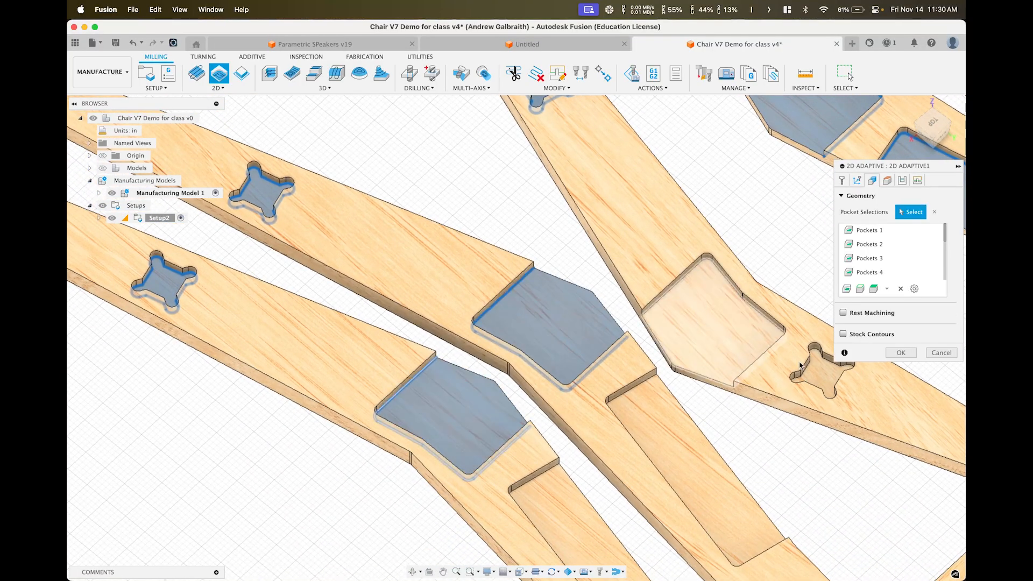
pyautogui.click(716, 339)
pyautogui.click(814, 378)
pyautogui.click(679, 434)
pyautogui.click(569, 510)
# Add the small clover, lower clover and strip pockets on the lower legs
pyautogui.scroll(-3, 637, 410)
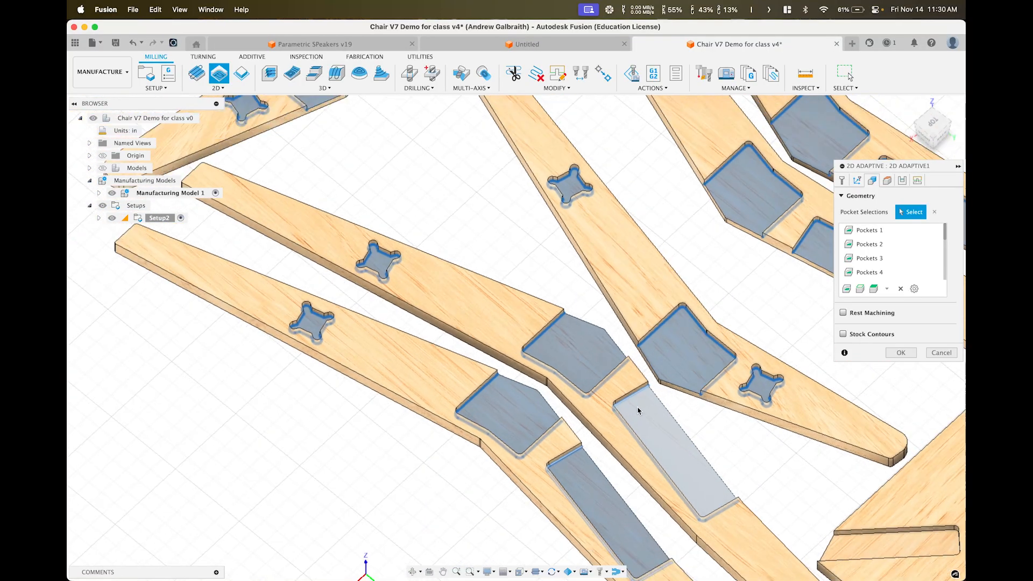
pyautogui.scroll(-3, 638, 411)
pyautogui.moveTo(639, 411); pyautogui.dragTo(295, 326, button='middle')
pyautogui.scroll(3, 344, 411)
pyautogui.moveTo(415, 479); pyautogui.dragTo(415, 367, button='middle')
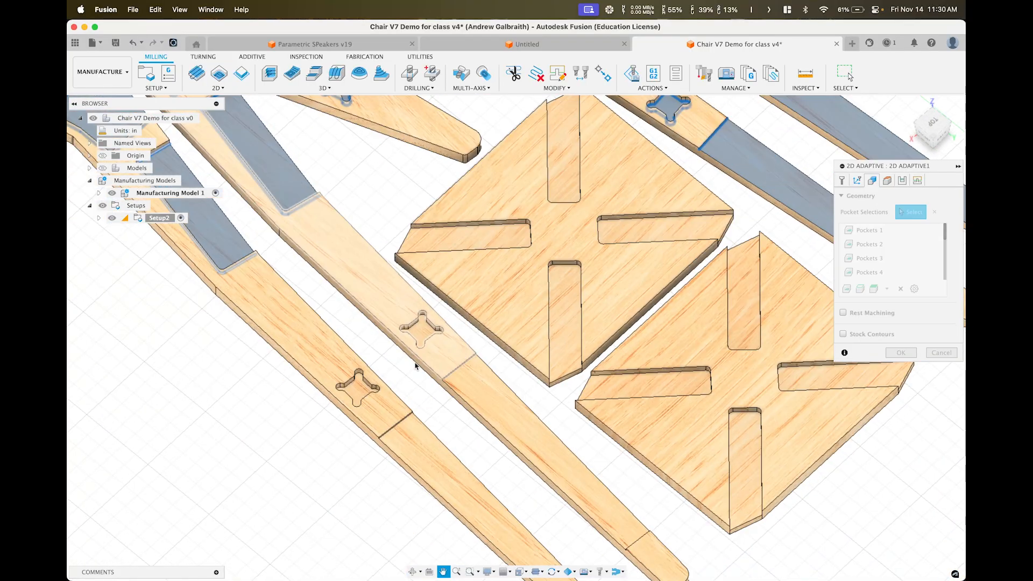
pyautogui.scroll(2, 415, 366)
pyautogui.click(434, 348)
pyautogui.click(495, 399)
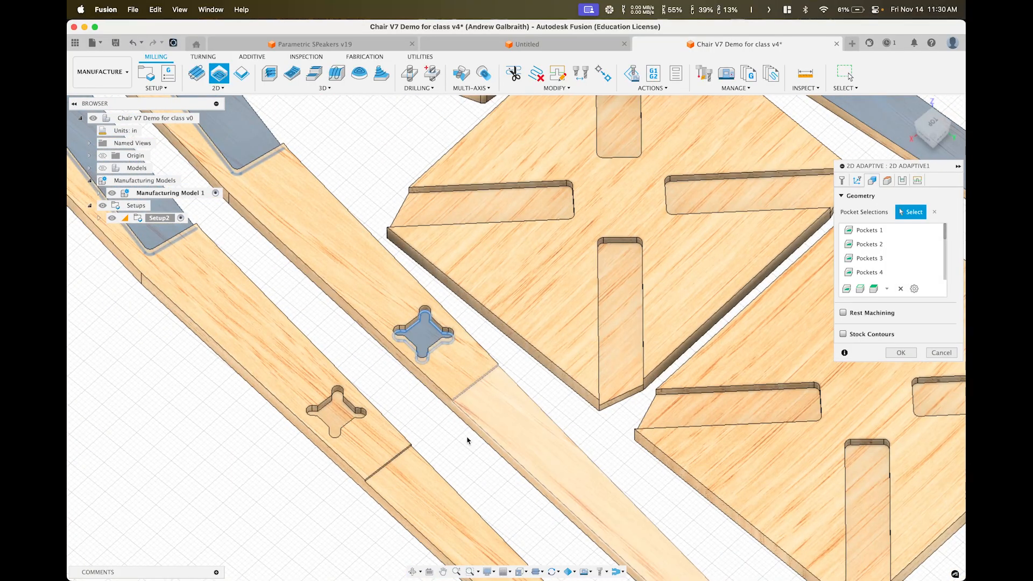
pyautogui.click(374, 463)
pyautogui.click(335, 419)
# Add the cross slots on both square seat plates, then zoom out over all parts
pyautogui.click(613, 264)
pyautogui.click(530, 216)
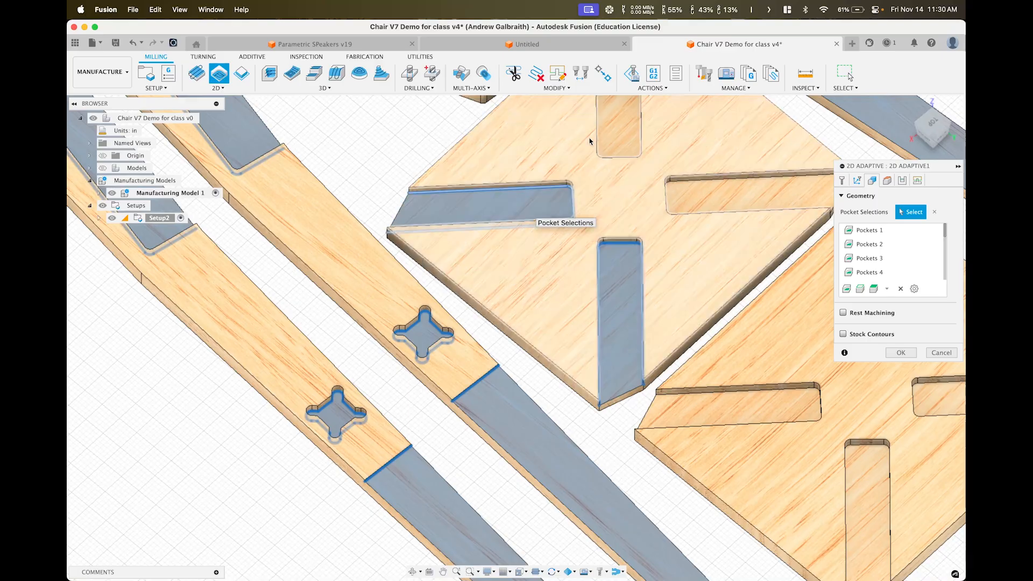
pyautogui.click(617, 132)
pyautogui.click(694, 188)
pyautogui.click(745, 412)
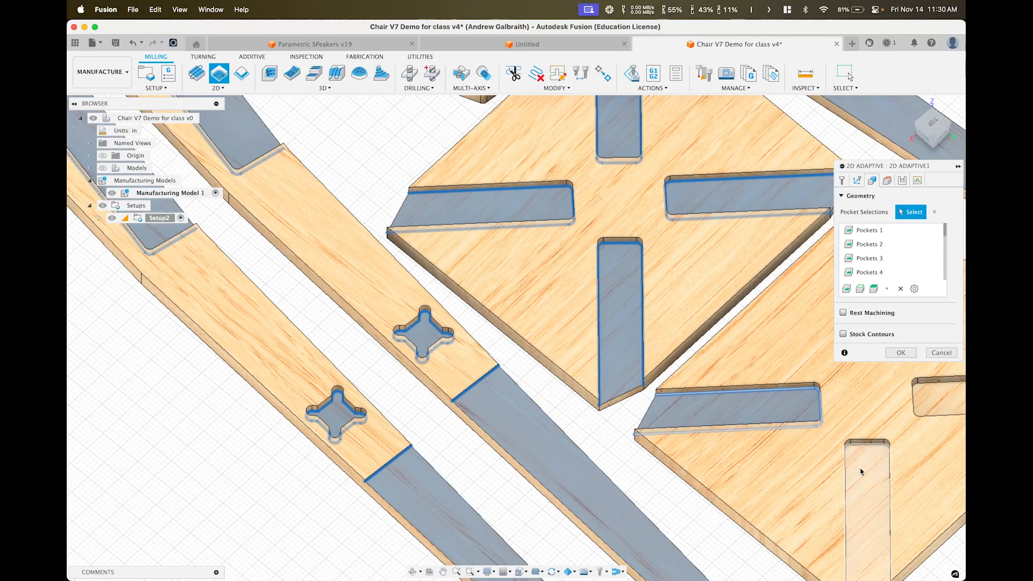
pyautogui.click(861, 472)
pyautogui.moveTo(861, 472); pyautogui.dragTo(528, 367, button='middle')
pyautogui.click(377, 235)
pyautogui.scroll(-5, 390, 231)
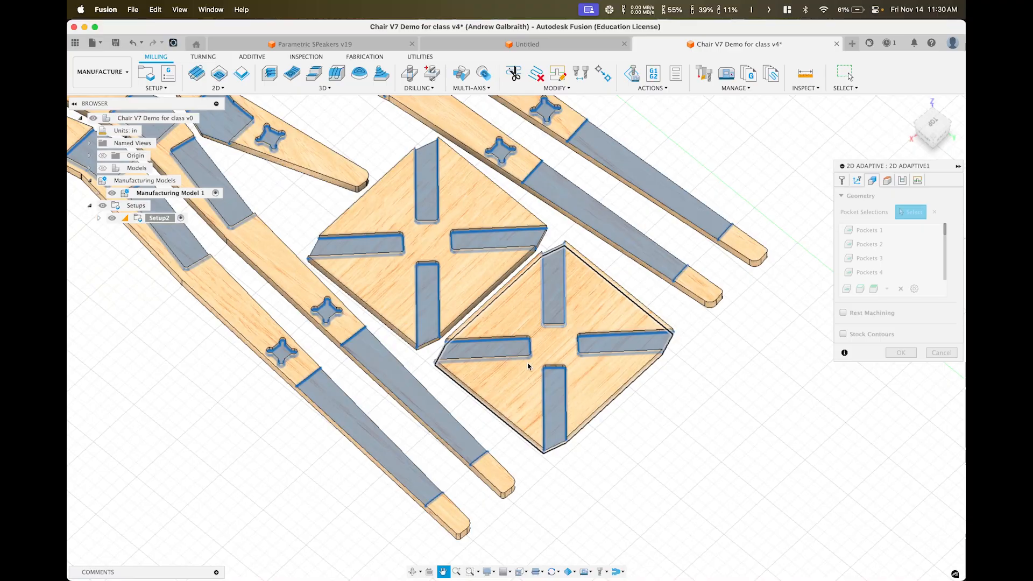
pyautogui.scroll(-8, 485, 336)
pyautogui.moveTo(476, 326); pyautogui.dragTo(576, 405, button='middle')
pyautogui.moveTo(537, 330)
pyautogui.keyDown('shift'); pyautogui.mouseDown(button='middle')
pyautogui.moveTo(548, 308)
pyautogui.moveTo(519, 327)
pyautogui.mouseUp(button='middle'); pyautogui.keyUp('shift')
pyautogui.scroll(3, 473, 345)
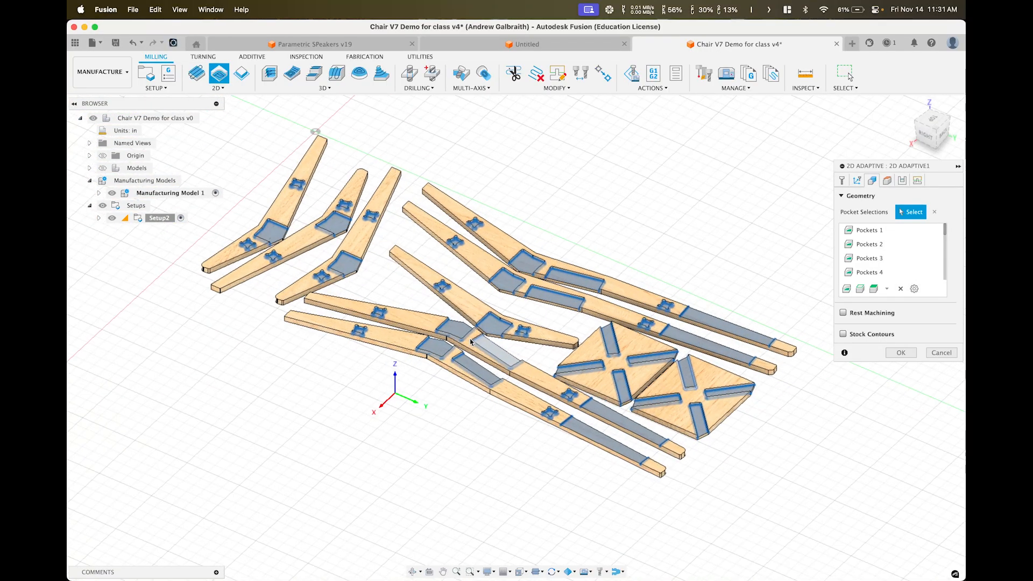
# Assign tool #3, the Generic 1/4" flat end mill from DVC Tools (14000 rpm, 150 in/min)
pyautogui.click(843, 180)
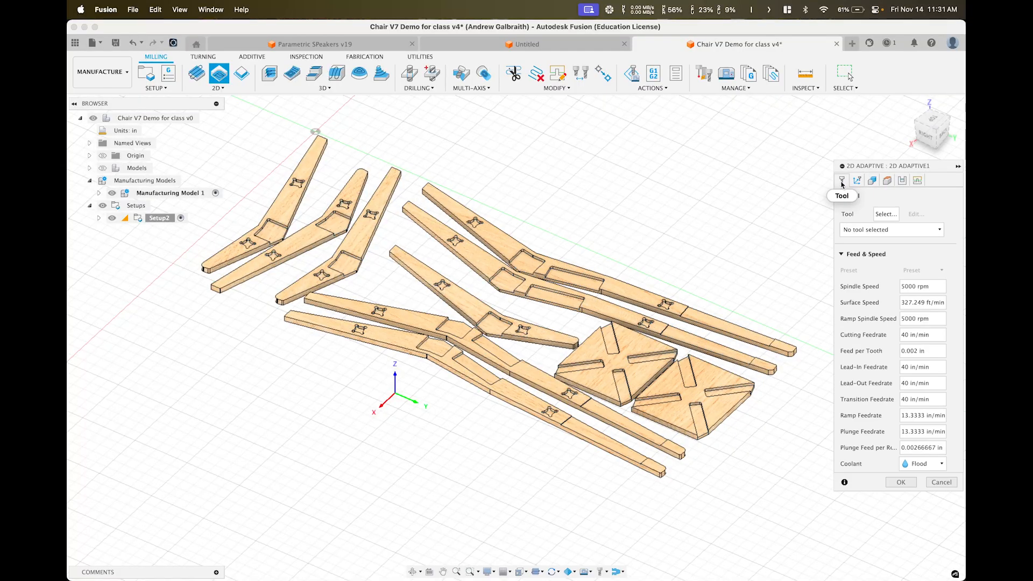
pyautogui.click(883, 214)
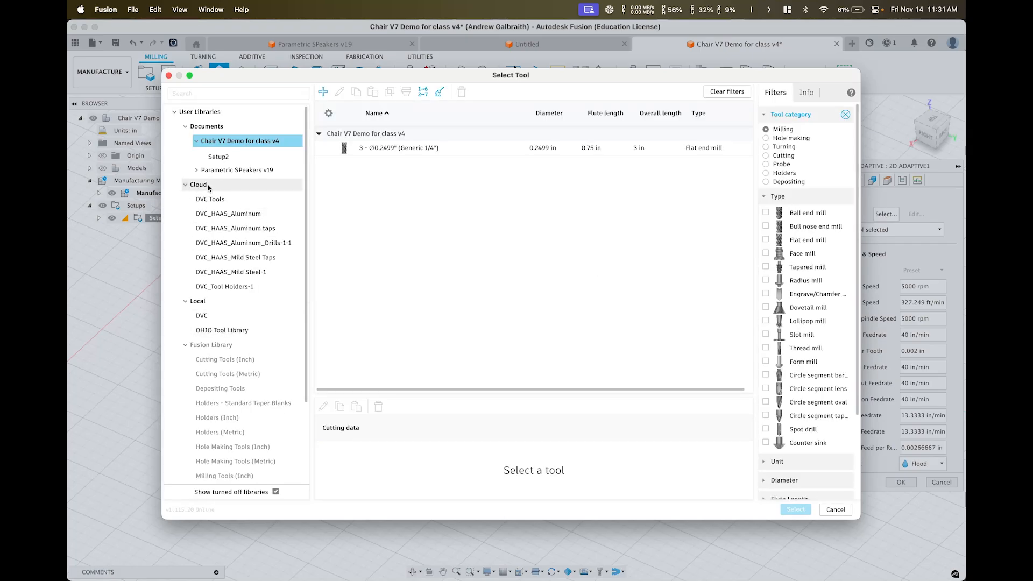
pyautogui.click(208, 201)
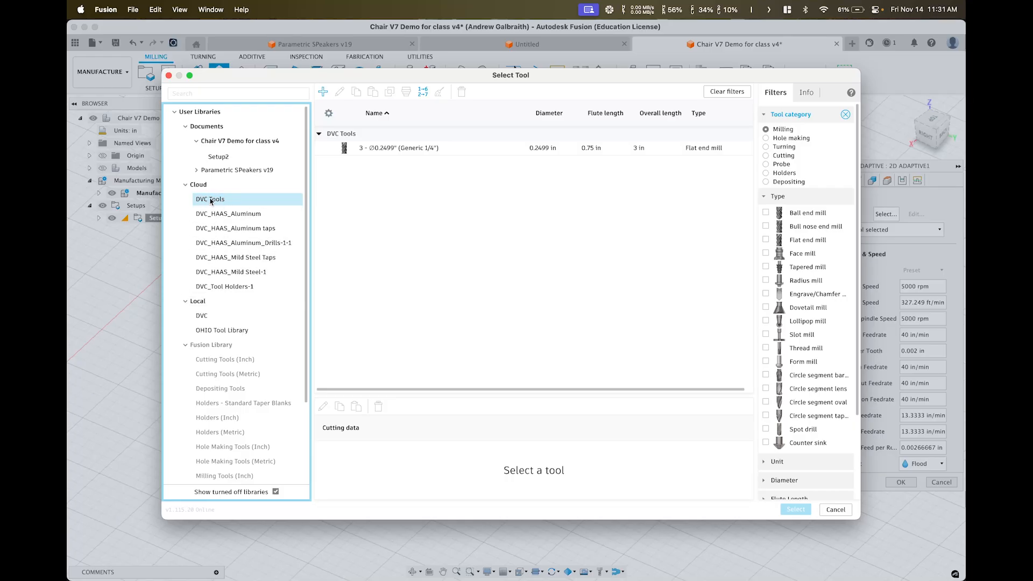
pyautogui.click(418, 147)
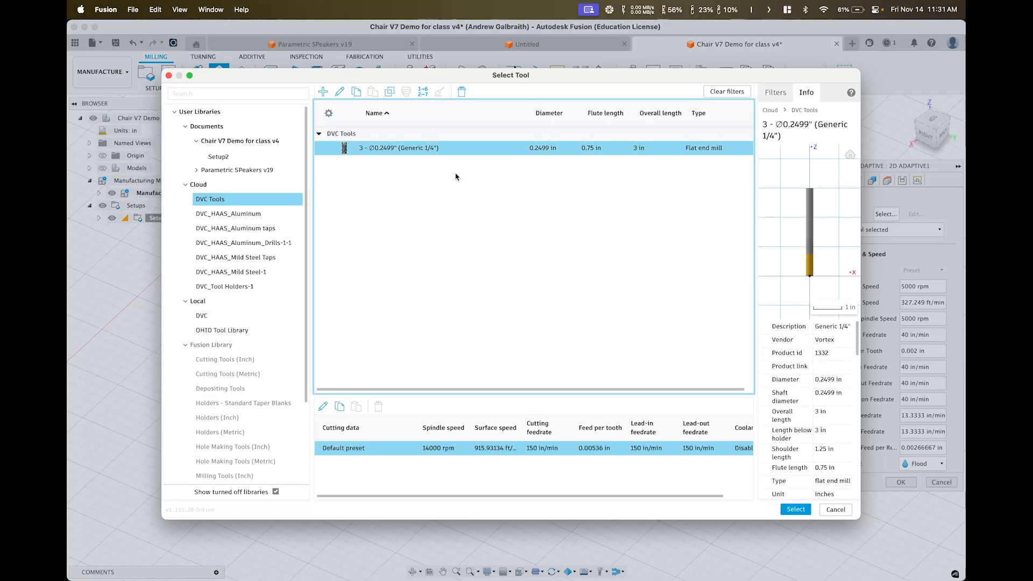
pyautogui.click(796, 509)
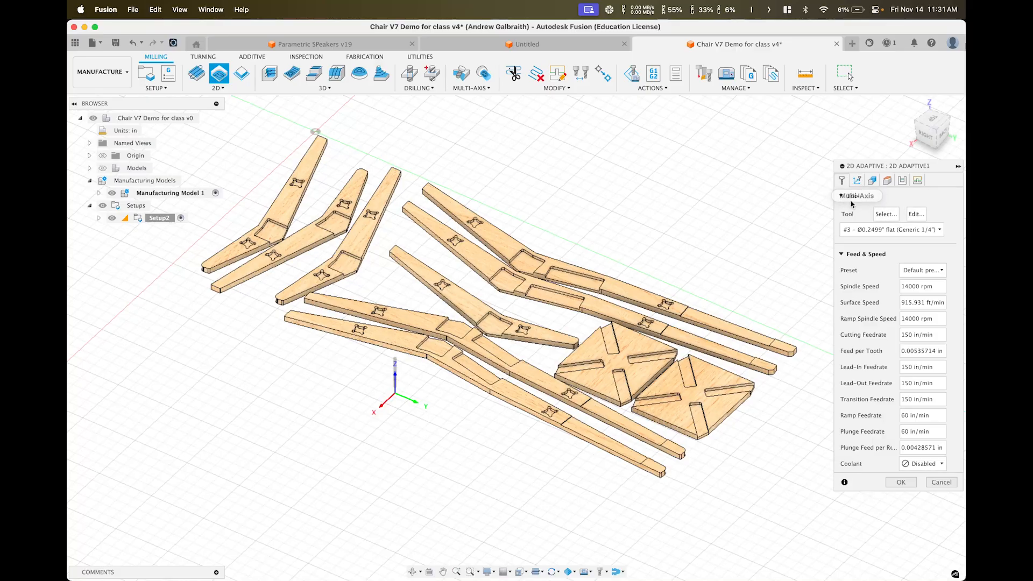
# Uncheck Stock to Leave in the Passes settings, keeping Climb direction and 0.004 in tolerance
pyautogui.click(903, 181)
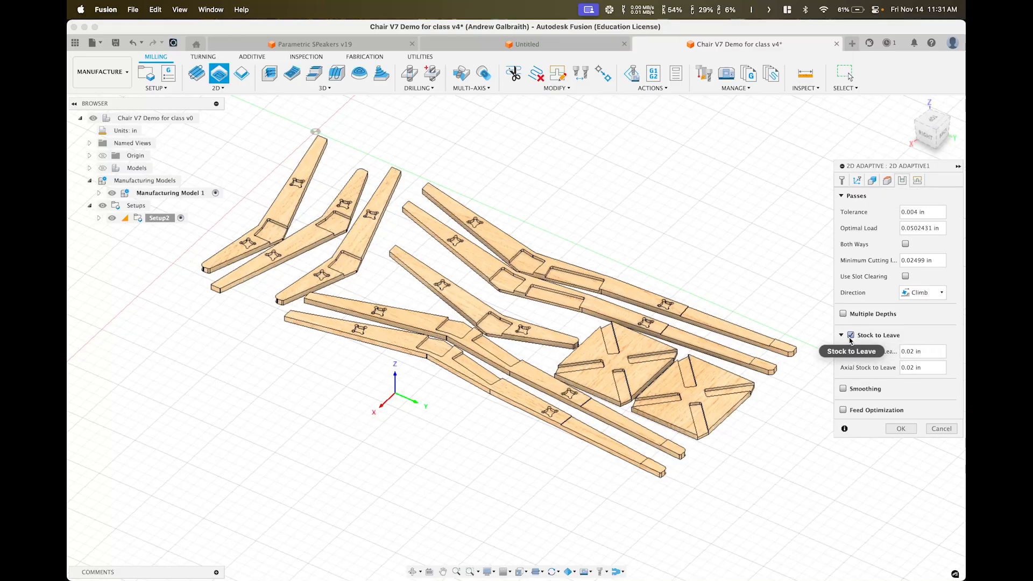
pyautogui.moveTo(855, 340)
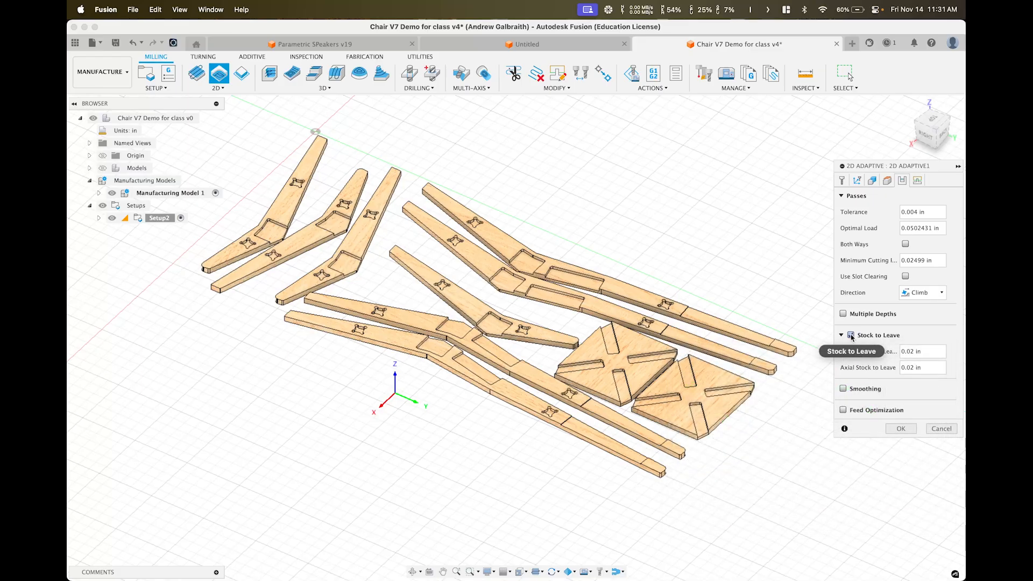
pyautogui.click(852, 336)
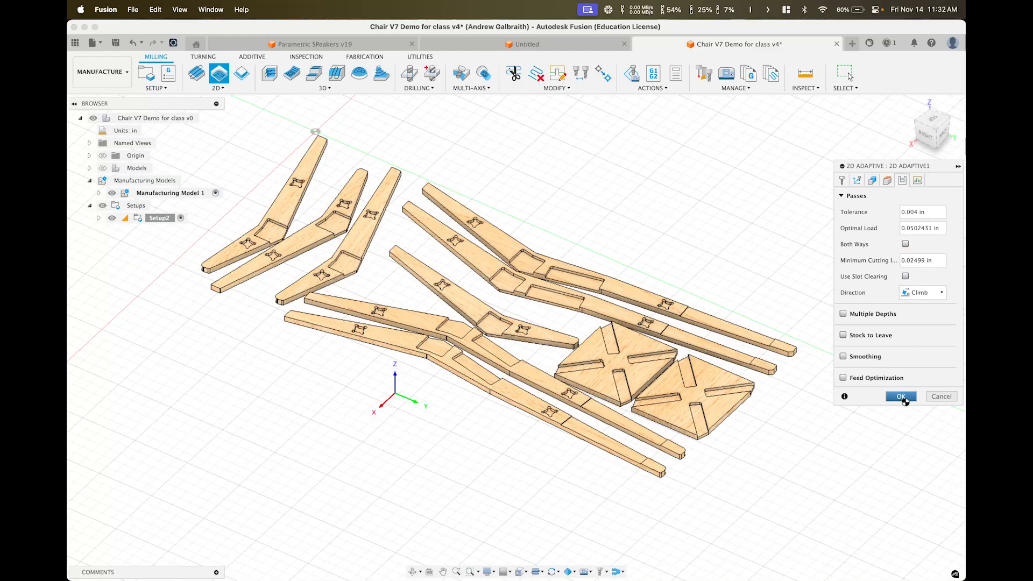
# Create the 2D Adaptive operation and inspect its pocket toolpaths (0:28:36) across the boards
pyautogui.click(902, 397)
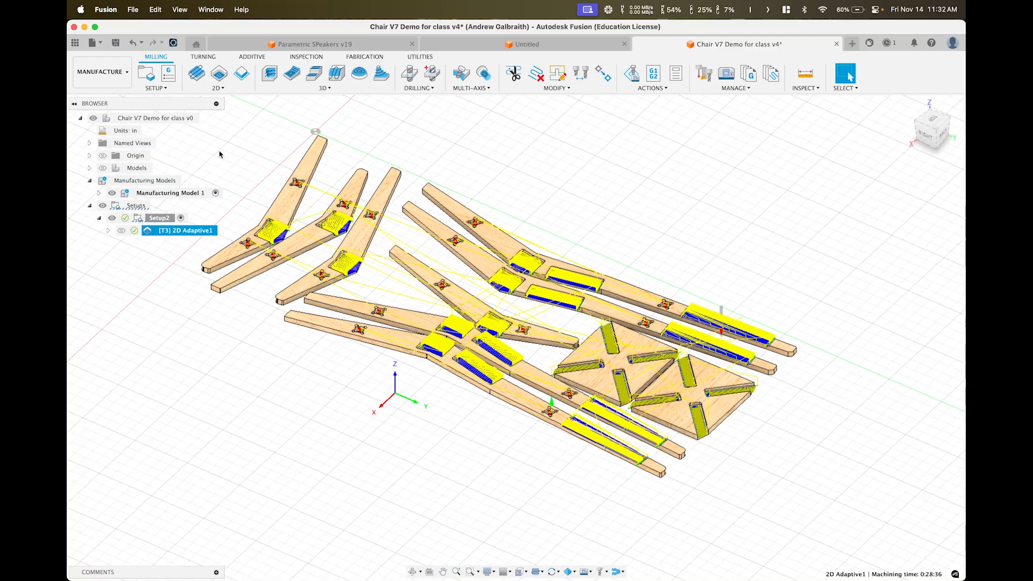
pyautogui.scroll(3, 369, 317)
pyautogui.scroll(10, 482, 429)
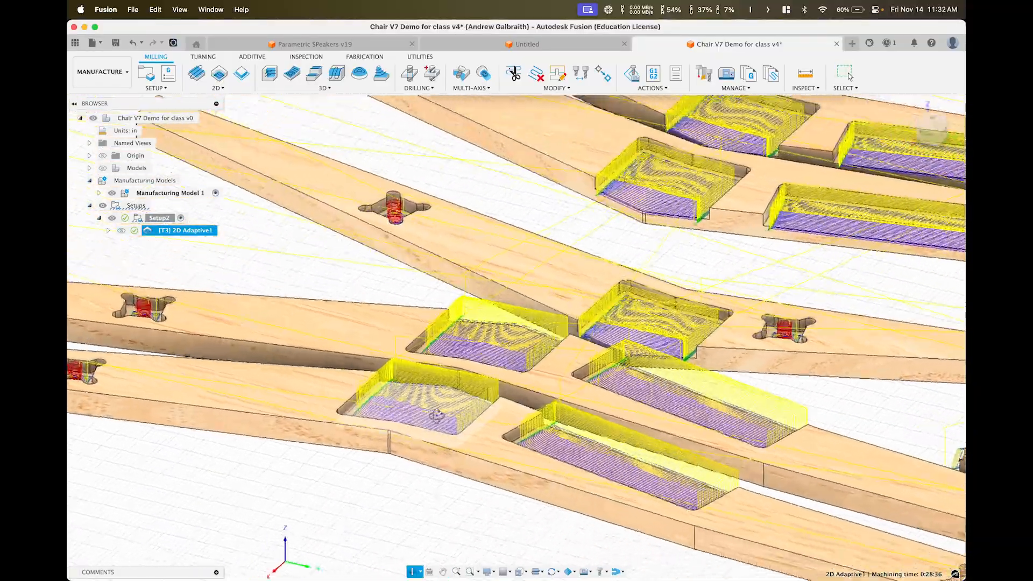
pyautogui.moveTo(437, 416)
pyautogui.keyDown('shift'); pyautogui.mouseDown(button='middle')
pyautogui.moveTo(481, 350)
pyautogui.moveTo(463, 428)
pyautogui.moveTo(427, 408)
pyautogui.moveTo(441, 415)
pyautogui.mouseUp(button='middle'); pyautogui.keyUp('shift')
pyautogui.scroll(10, 624, 457)
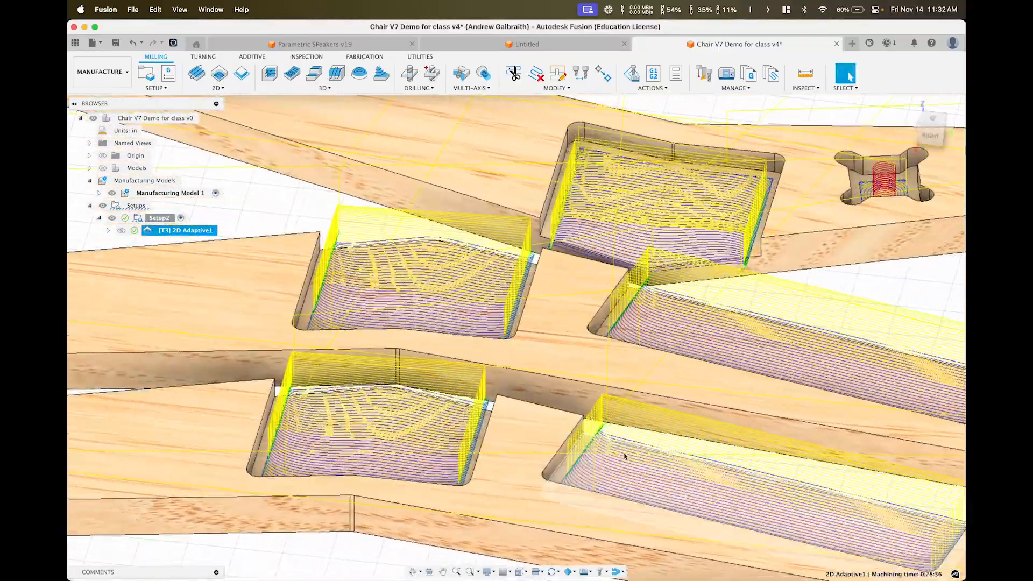
pyautogui.keyDown('shift'); pyautogui.moveTo(624, 456); pyautogui.dragTo(451, 369, button='middle'); pyautogui.keyUp('shift')
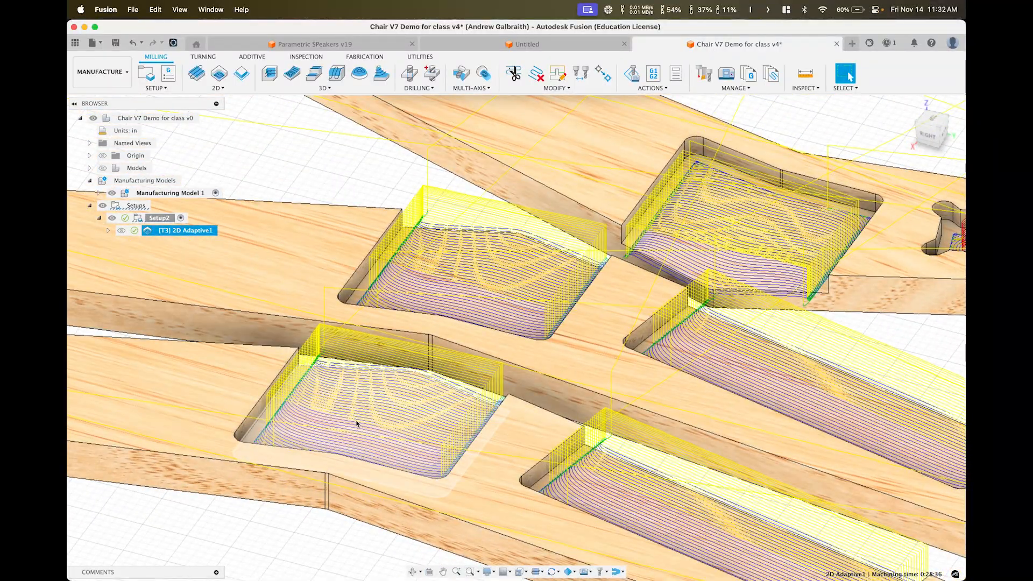
pyautogui.keyDown('shift'); pyautogui.moveTo(477, 423); pyautogui.dragTo(432, 459, button='middle'); pyautogui.keyUp('shift')
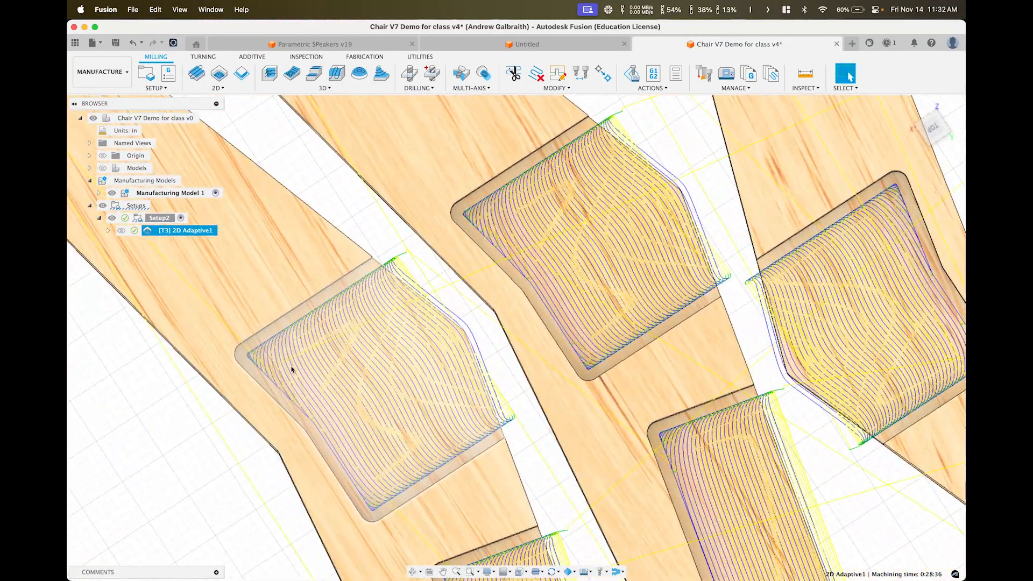
pyautogui.scroll(-3, 518, 235)
pyautogui.scroll(5, 508, 237)
pyautogui.scroll(-12, 542, 228)
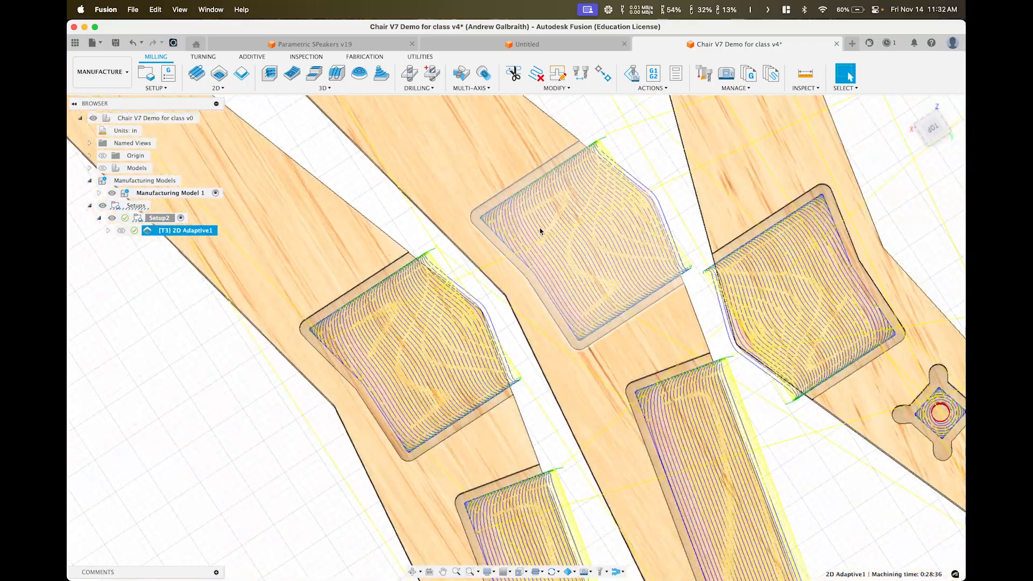
pyautogui.scroll(-5, 563, 306)
pyautogui.moveTo(563, 305); pyautogui.dragTo(498, 311, button='middle')
pyautogui.keyDown('shift'); pyautogui.moveTo(635, 441); pyautogui.dragTo(627, 402, button='middle'); pyautogui.keyUp('shift')
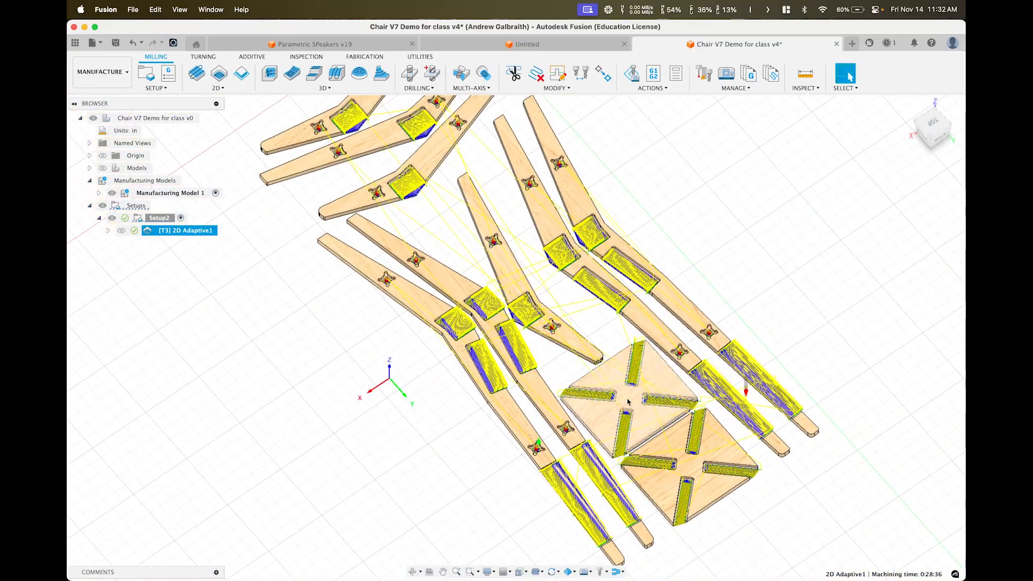
pyautogui.scroll(5, 614, 440)
pyautogui.scroll(5, 625, 433)
pyautogui.scroll(-10, 629, 432)
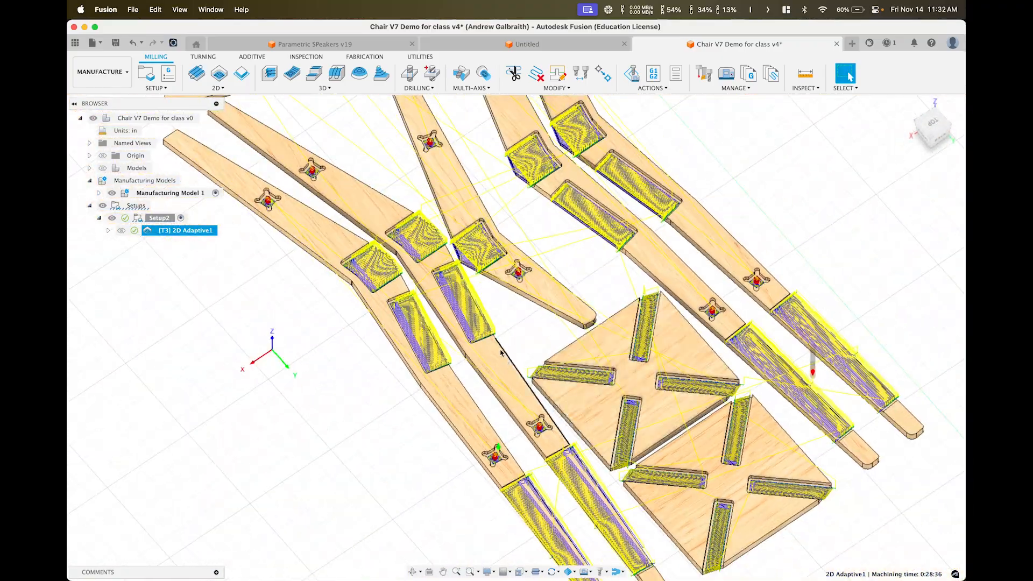
pyautogui.scroll(7, 629, 431)
pyautogui.scroll(5, 481, 484)
pyautogui.keyDown('shift'); pyautogui.moveTo(478, 449); pyautogui.dragTo(404, 362, button='middle'); pyautogui.keyUp('shift')
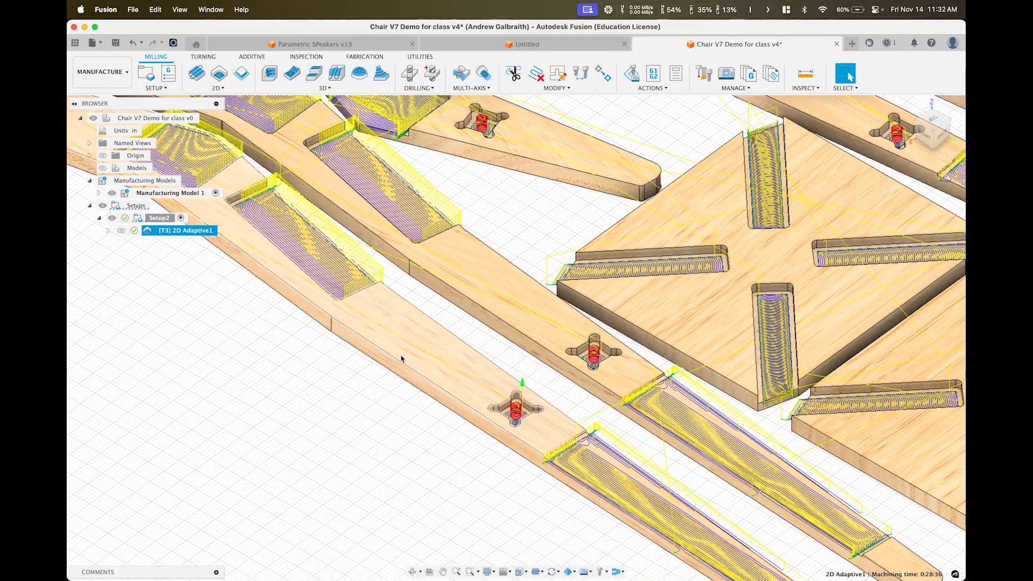
pyautogui.scroll(-6, 377, 359)
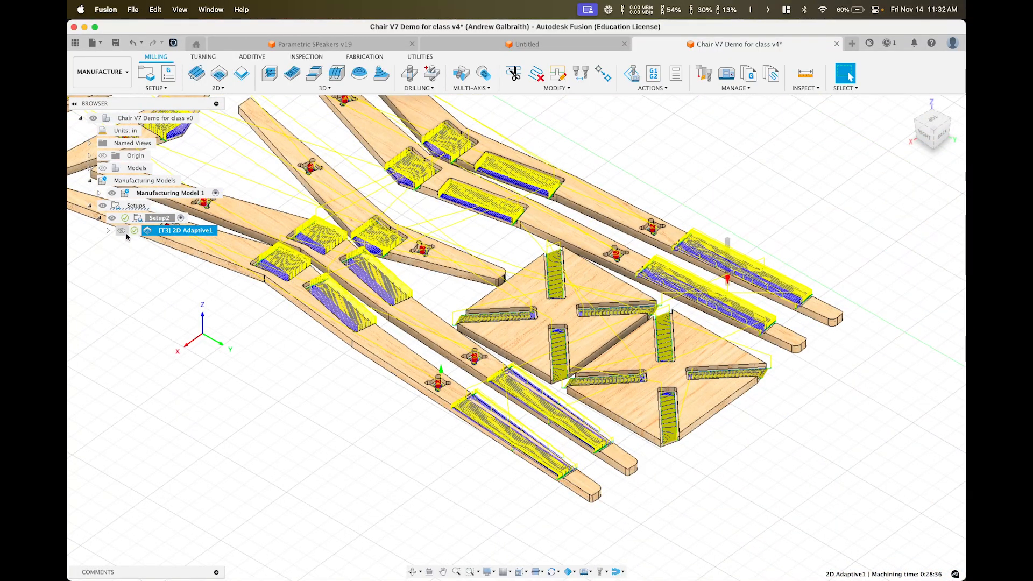
pyautogui.moveTo(133, 236)
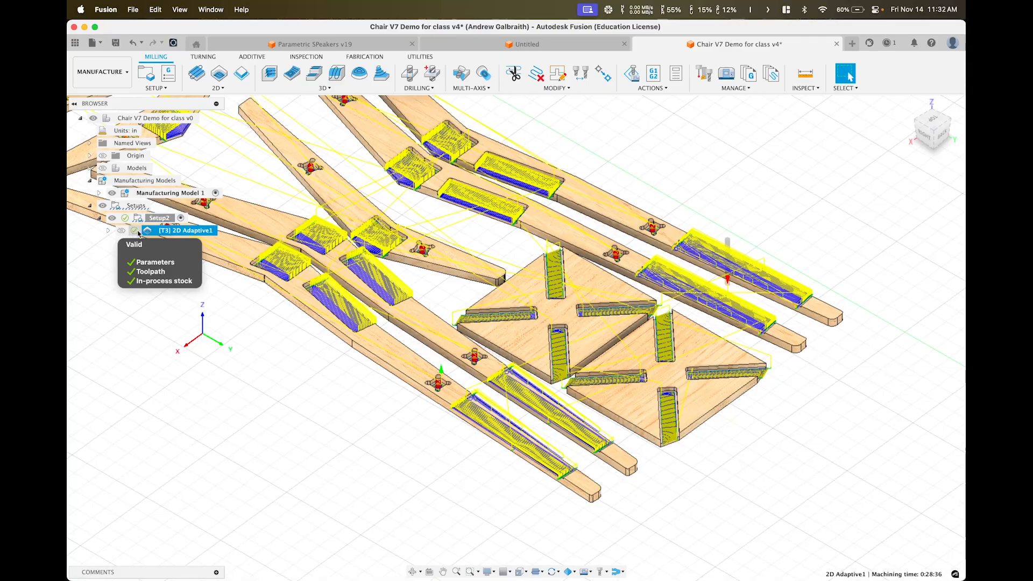
pyautogui.scroll(-3, 226, 241)
pyautogui.moveTo(226, 241); pyautogui.dragTo(375, 295, button='middle')
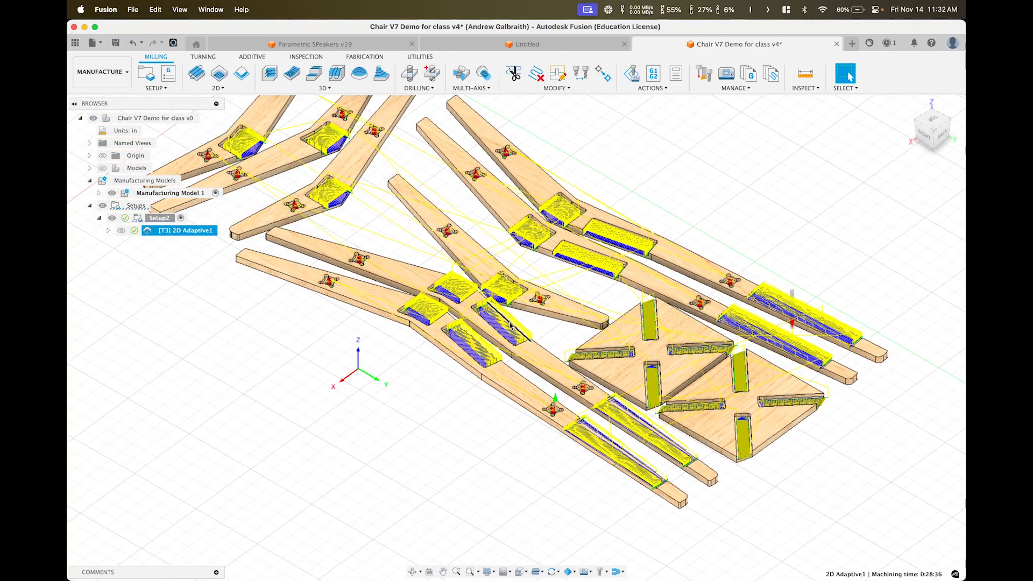
pyautogui.scroll(-4, 301, 272)
pyautogui.moveTo(301, 272); pyautogui.dragTo(347, 305, button='middle')
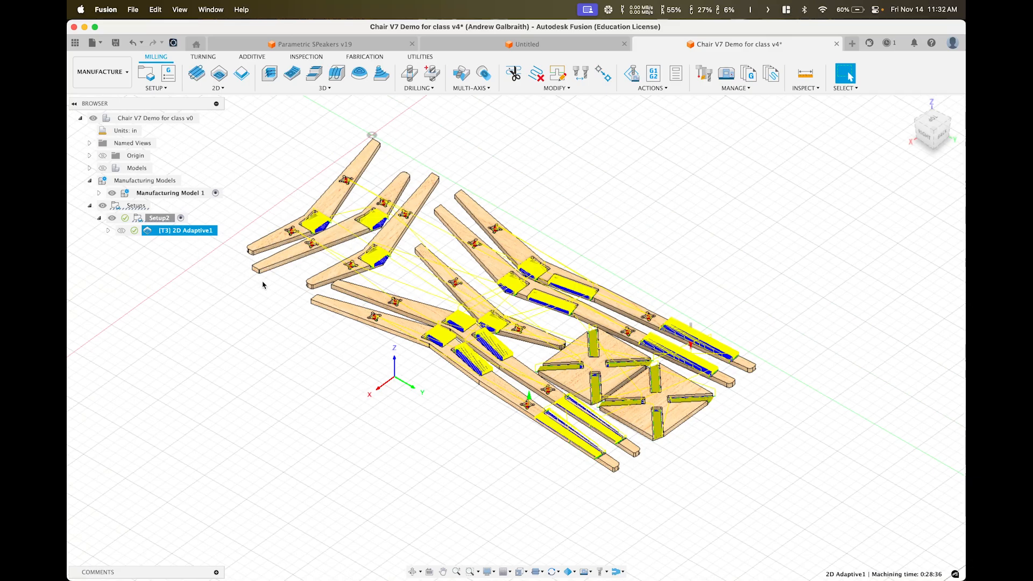
# Reselect [T3] 2D Adaptive1 in the browser and launch Simulate on it
pyautogui.click(143, 314)
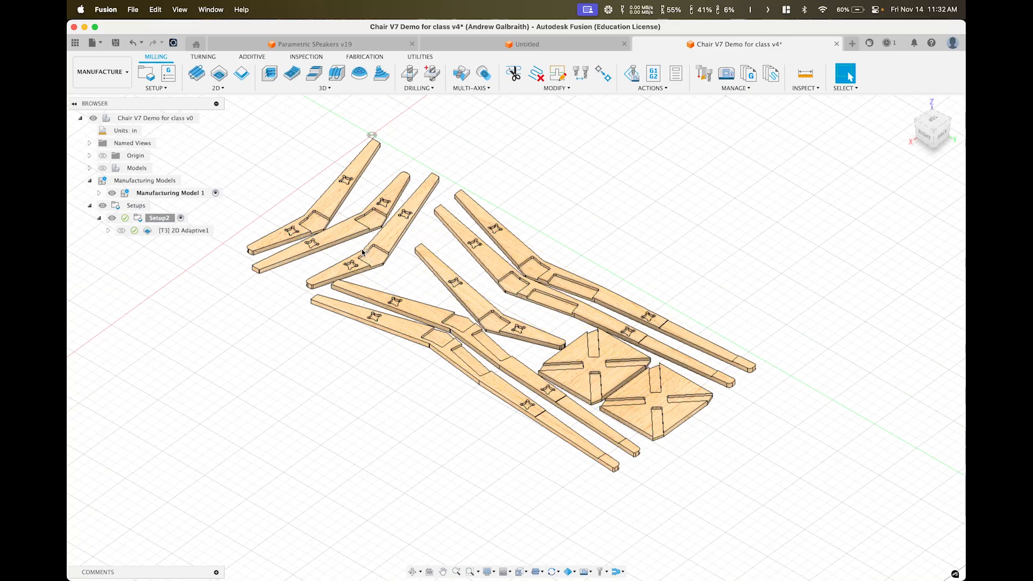
pyautogui.click(182, 232)
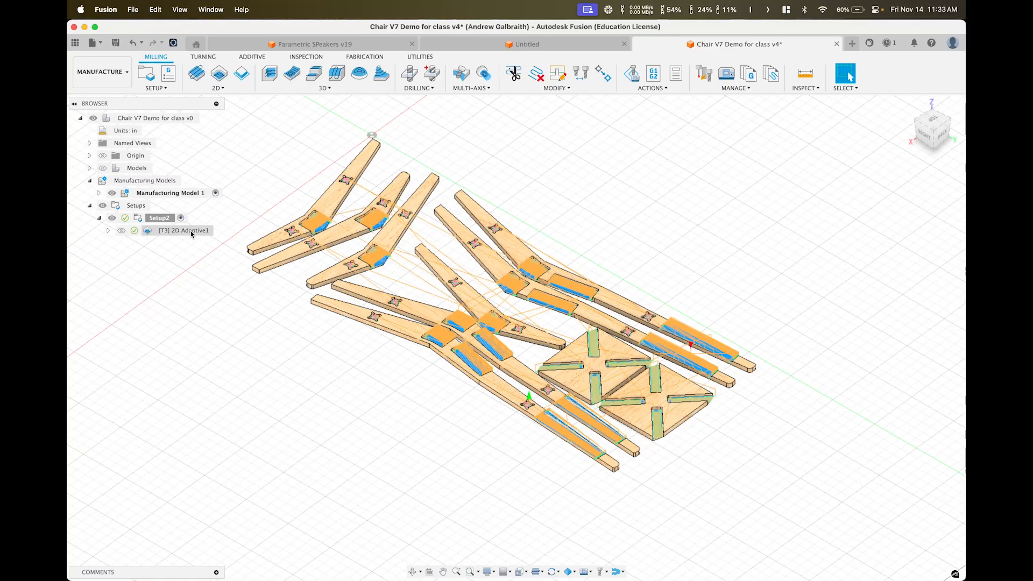
pyautogui.rightClick(196, 233)
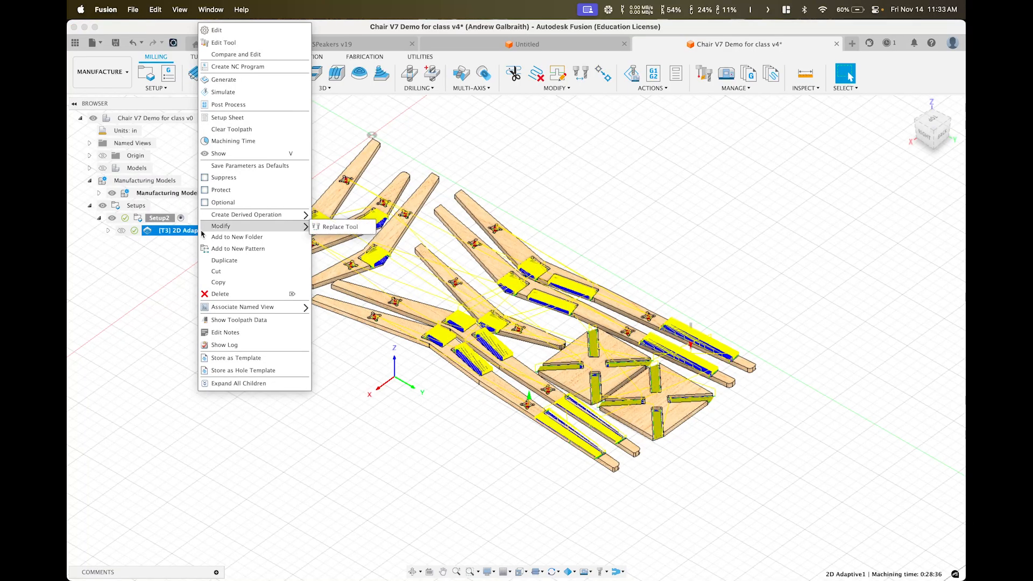
pyautogui.click(233, 93)
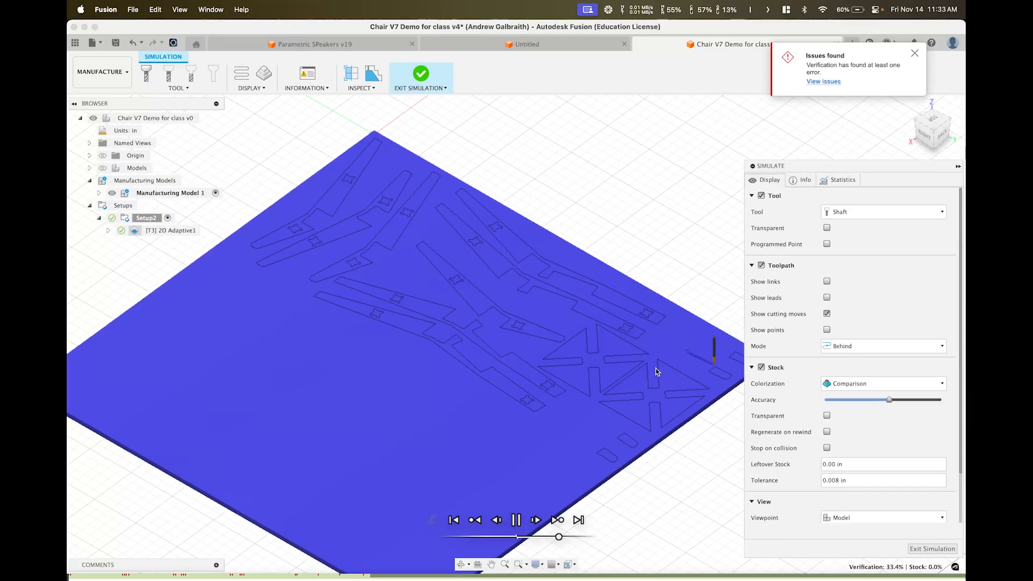
# Let the simulation cut through the whole stock, viewing it from the back
pyautogui.scroll(10, 673, 372)
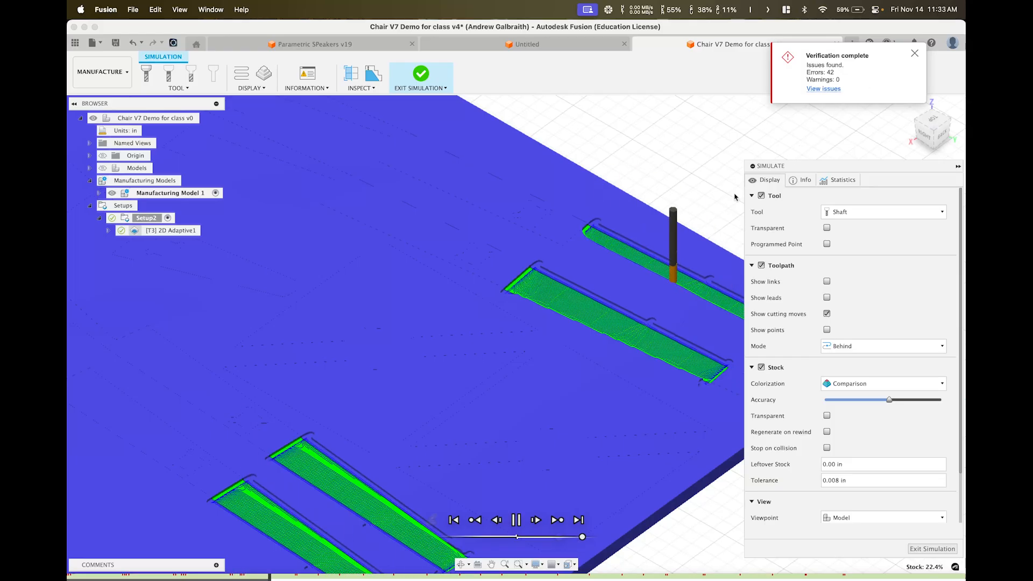
pyautogui.scroll(-5, 539, 317)
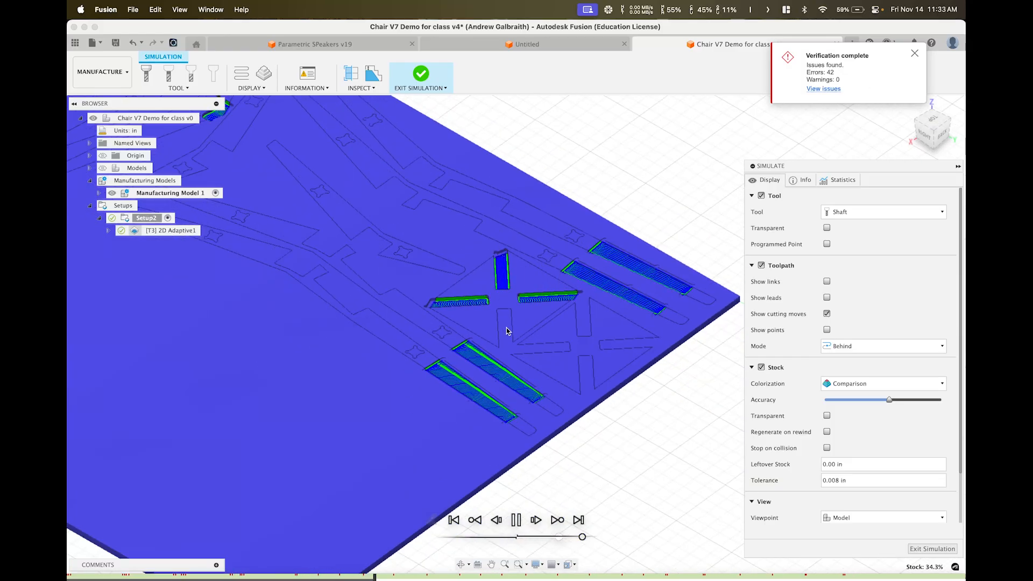
pyautogui.scroll(-5, 495, 327)
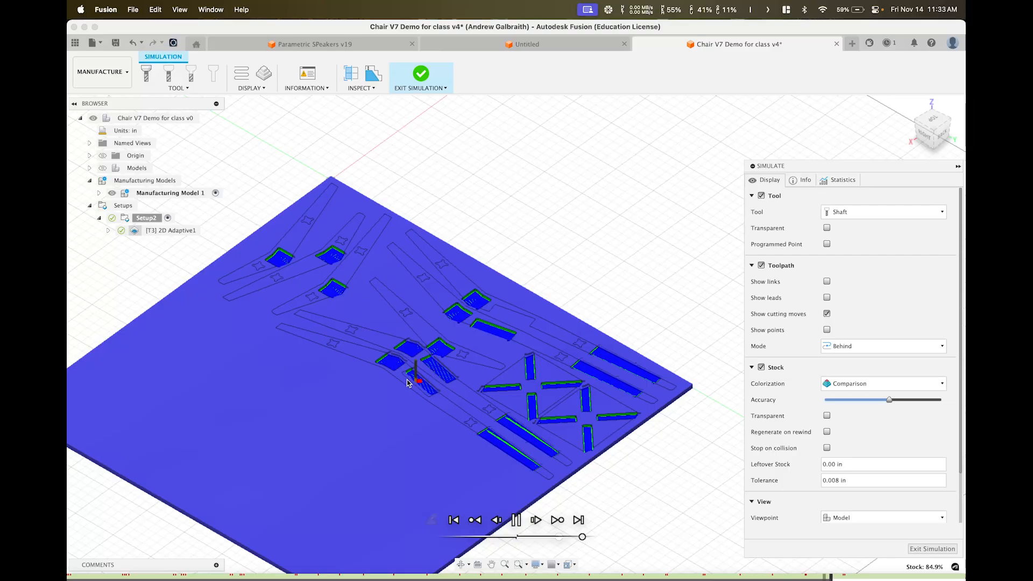
pyautogui.scroll(3, 450, 393)
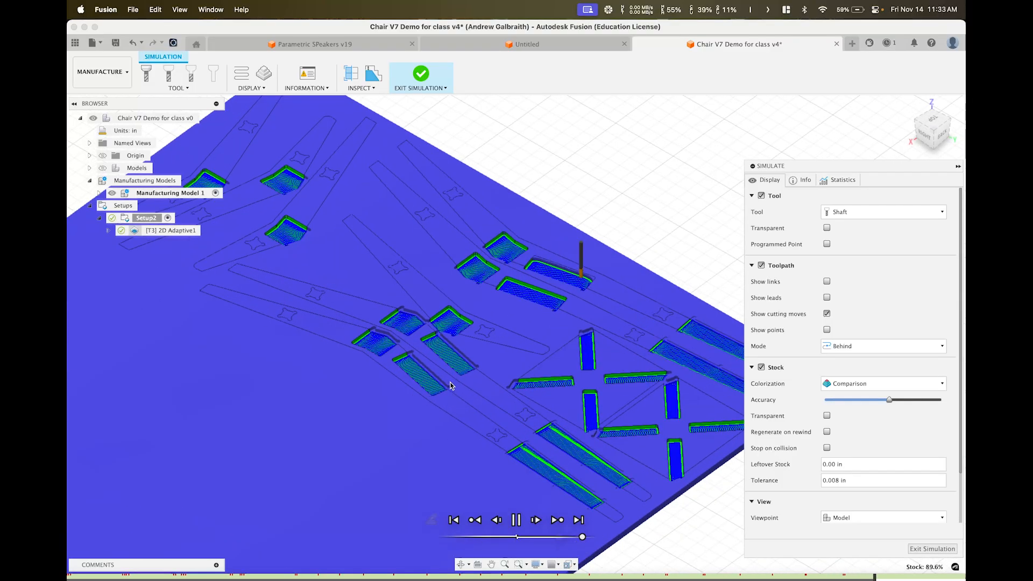
pyautogui.keyDown('shift'); pyautogui.moveTo(450, 393); pyautogui.dragTo(444, 334, button='middle'); pyautogui.keyUp('shift')
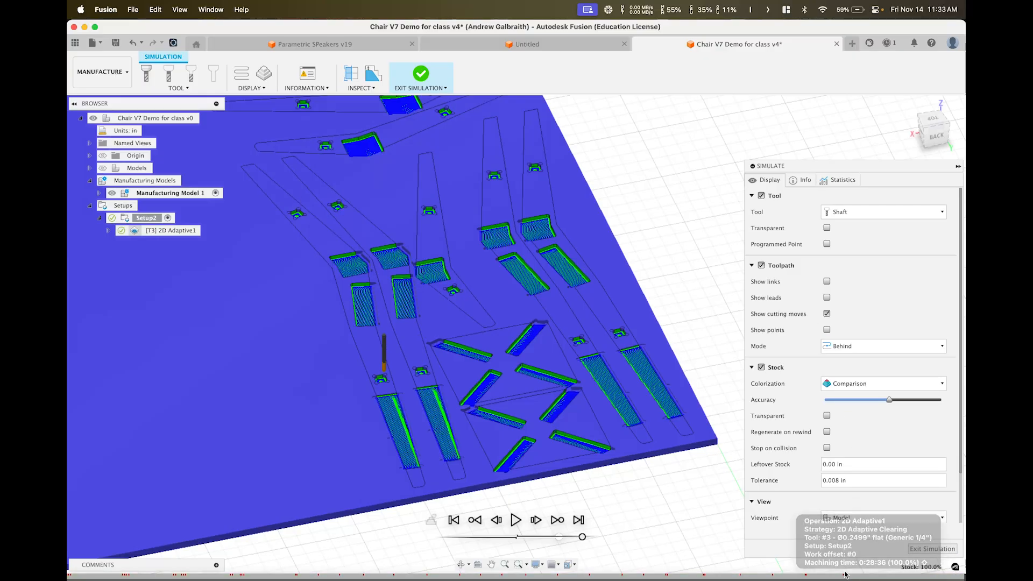
# Jump to the rapid-into-stock error marker, inspect the tool from above, and exit the simulation
pyautogui.moveTo(845, 578)
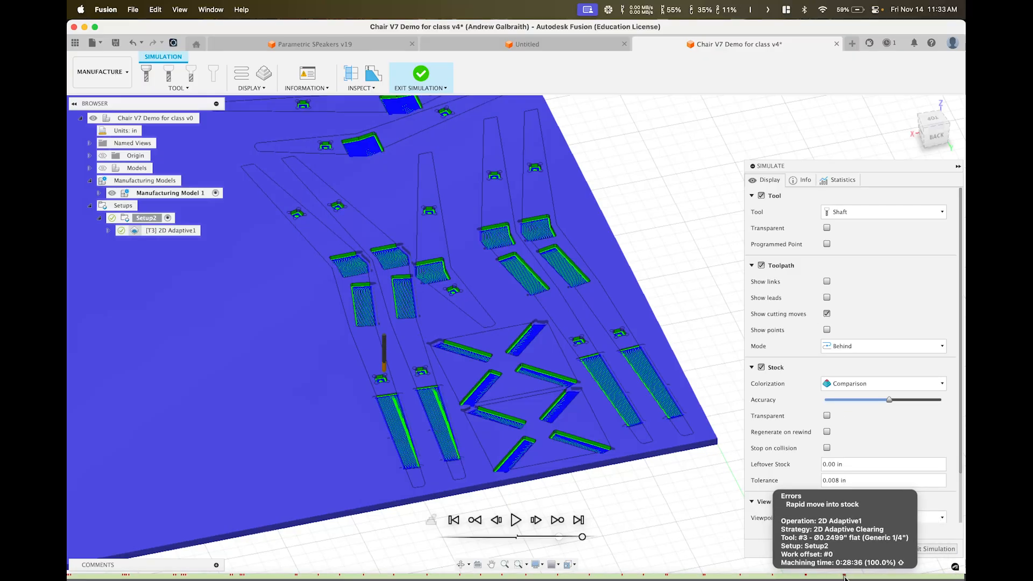
pyautogui.click(845, 578)
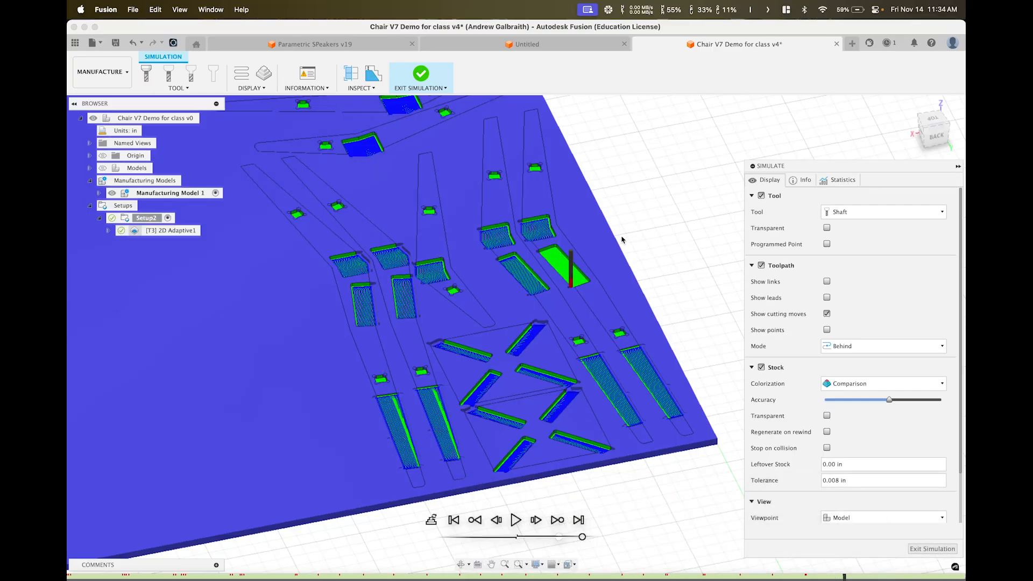
pyautogui.scroll(10, 572, 285)
pyautogui.keyDown('shift'); pyautogui.moveTo(556, 265); pyautogui.dragTo(530, 293, button='middle'); pyautogui.keyUp('shift')
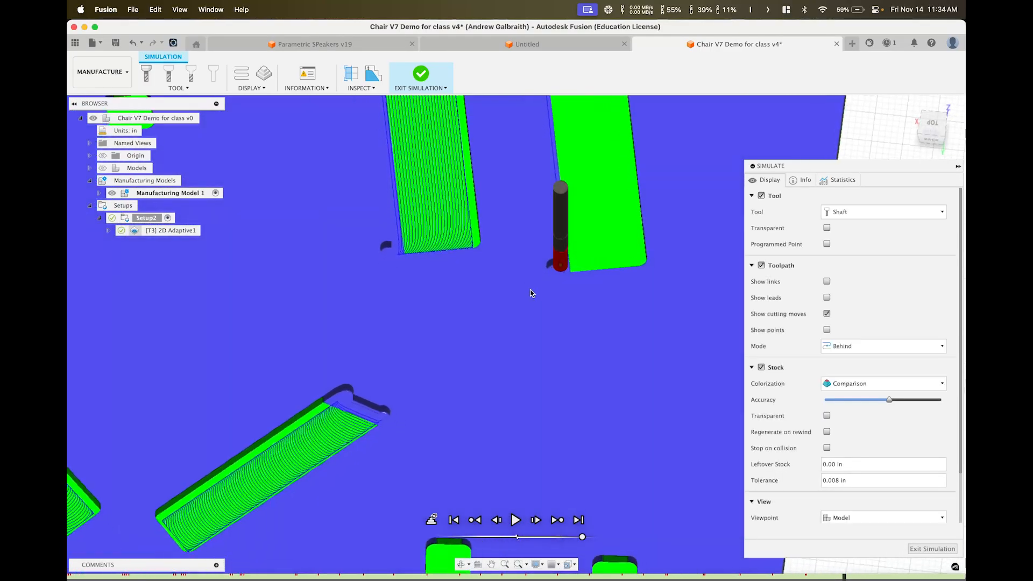
pyautogui.moveTo(589, 579)
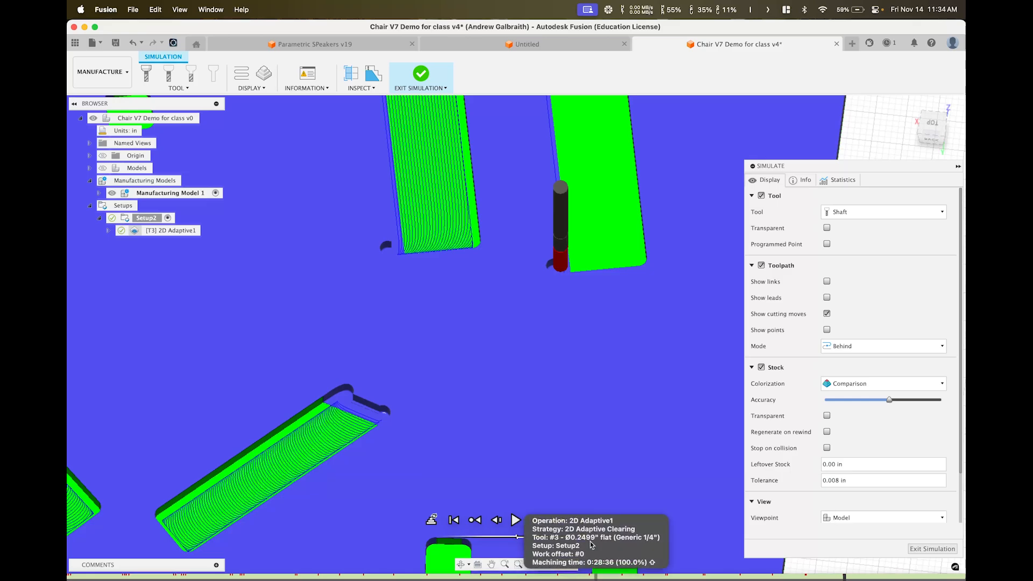
pyautogui.scroll(-10, 557, 248)
pyautogui.keyDown('shift'); pyautogui.moveTo(556, 250); pyautogui.dragTo(545, 294, button='middle'); pyautogui.keyUp('shift')
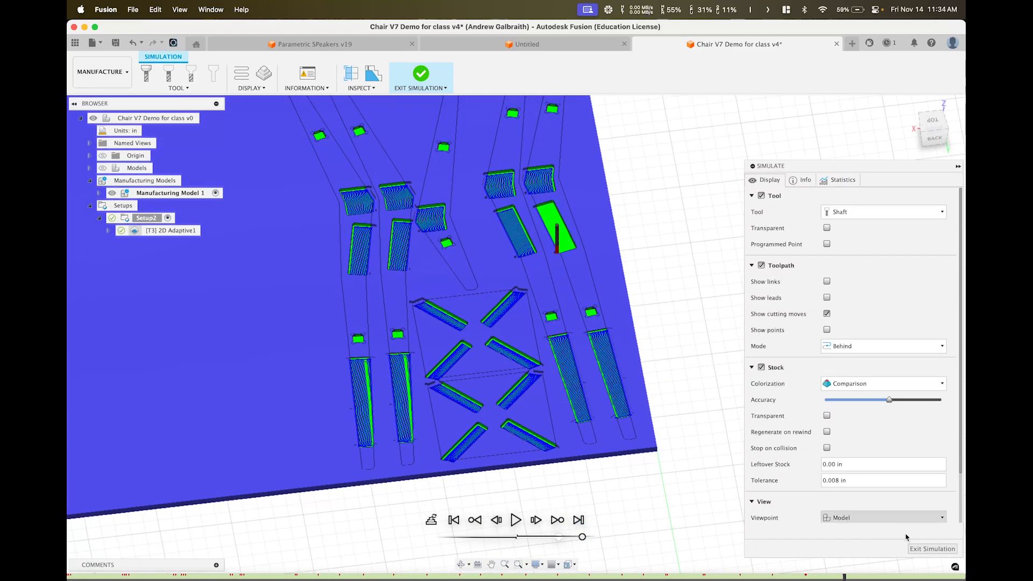
pyautogui.click(918, 549)
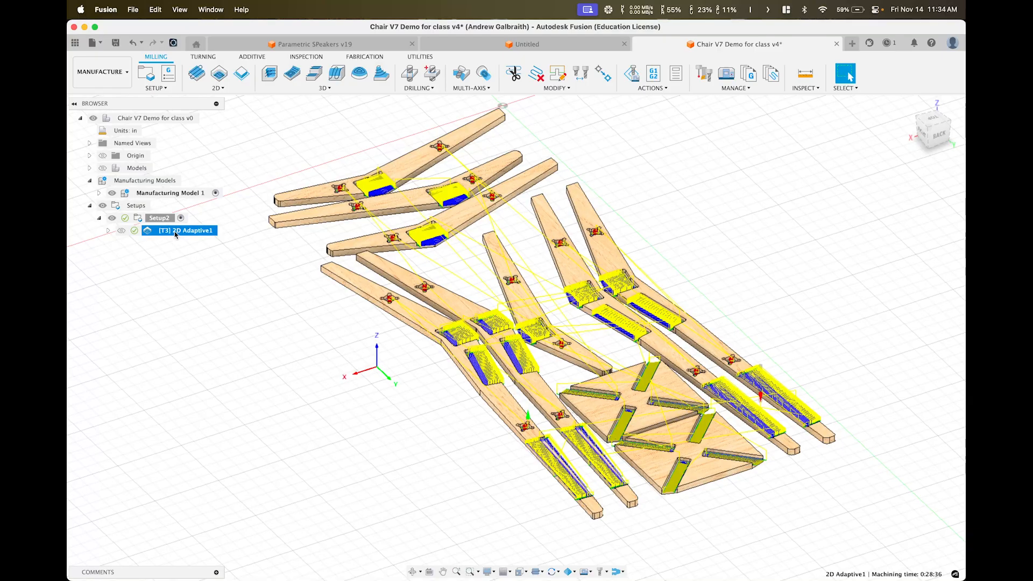
# Edit 2D Adaptive1, review its linking settings (0.02499 in lead radii, Helix ramp) and accept them
pyautogui.click(207, 249)
pyautogui.rightClick(189, 233)
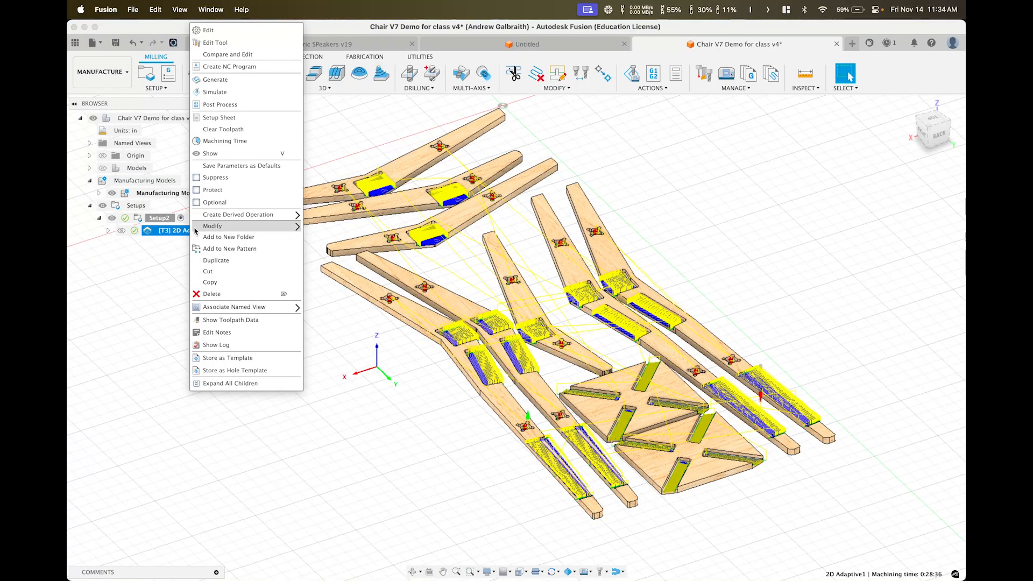
pyautogui.click(218, 31)
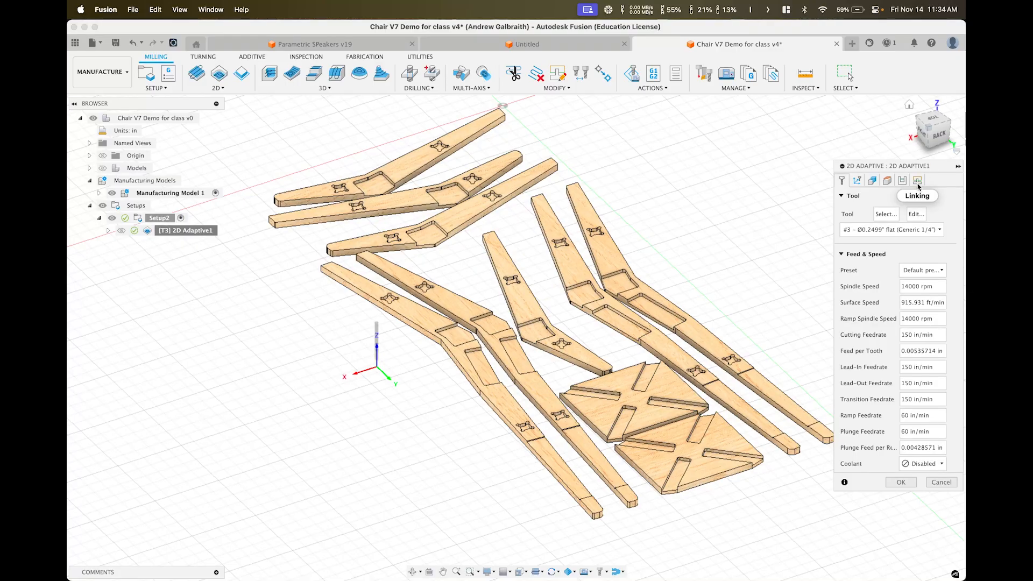
pyautogui.click(918, 183)
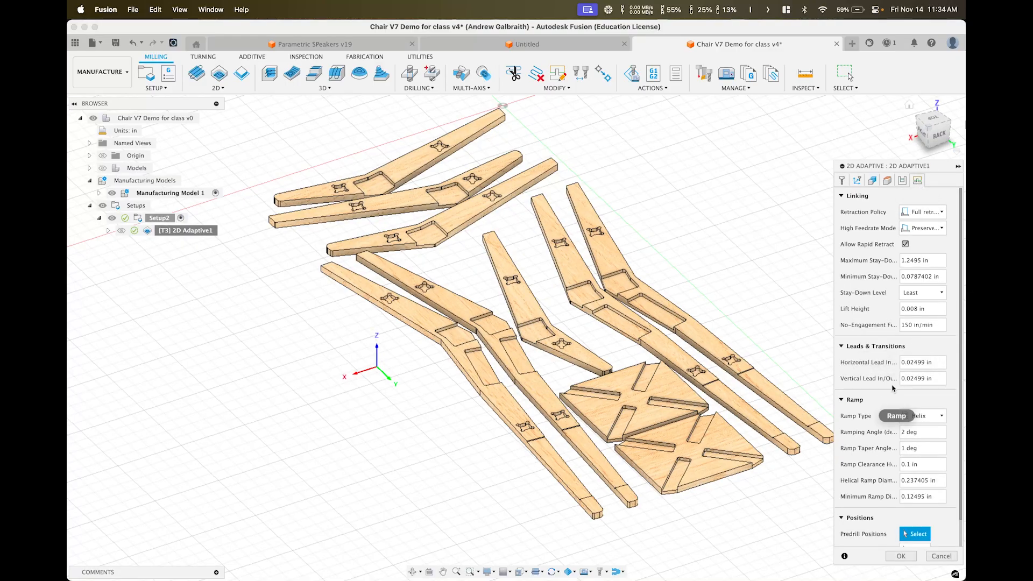
pyautogui.scroll(-2, 877, 358)
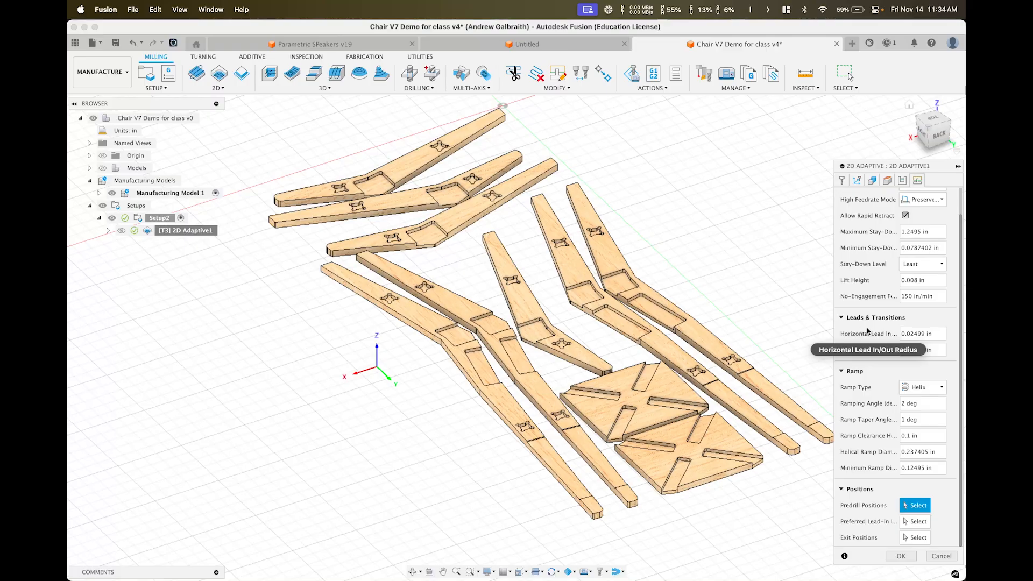
pyautogui.click(901, 557)
# Zoom over the regenerated adaptive toolpaths, then start a new 2D Contour operation
pyautogui.scroll(3, 493, 324)
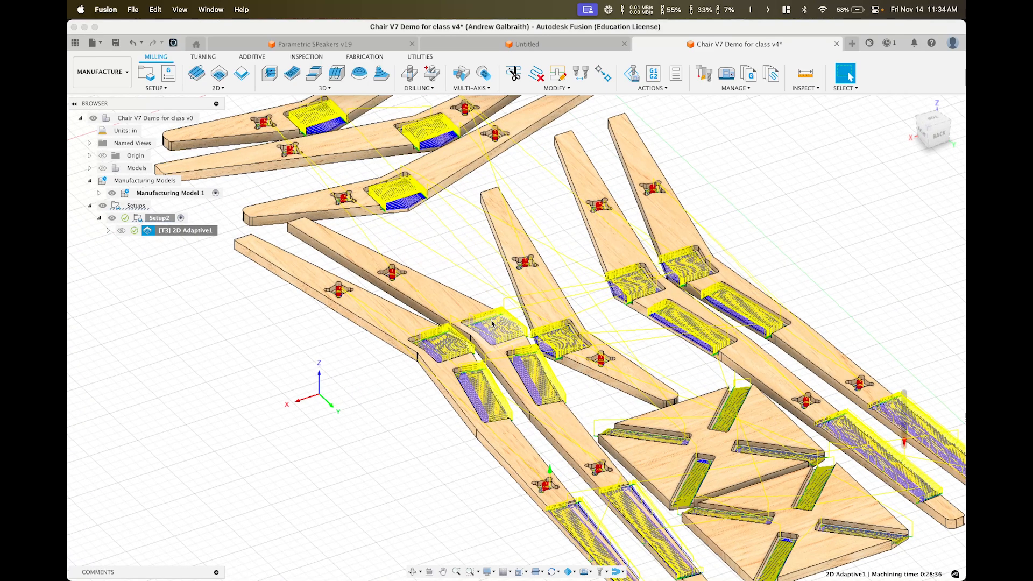
pyautogui.scroll(3, 492, 324)
pyautogui.scroll(4, 529, 377)
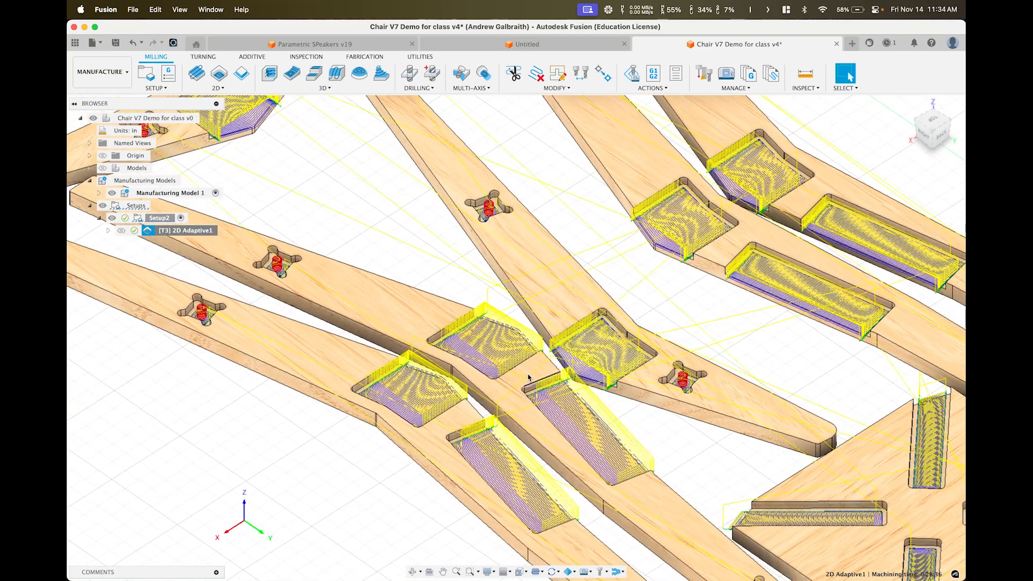
pyautogui.scroll(-8, 529, 377)
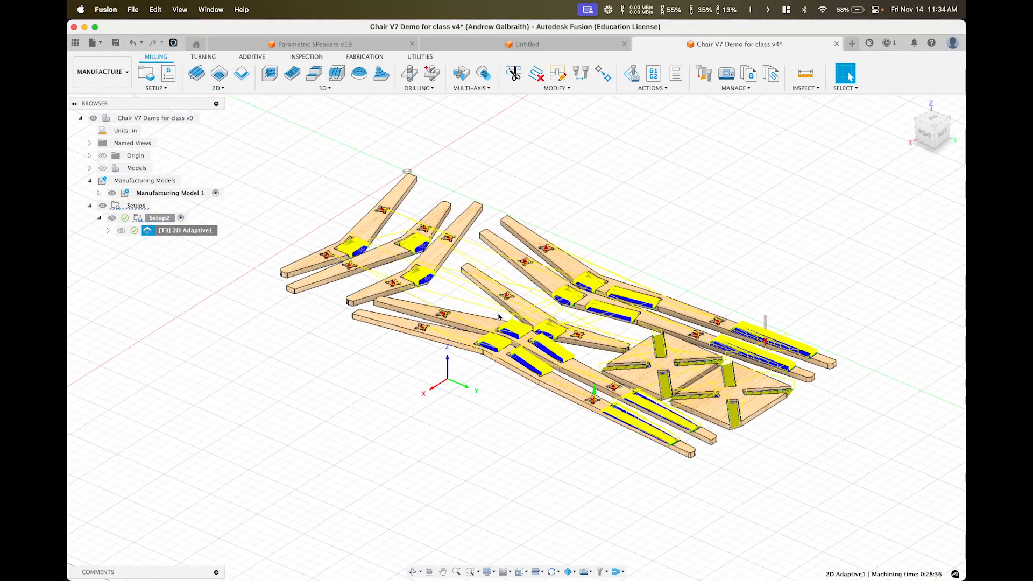
pyautogui.scroll(5, 499, 316)
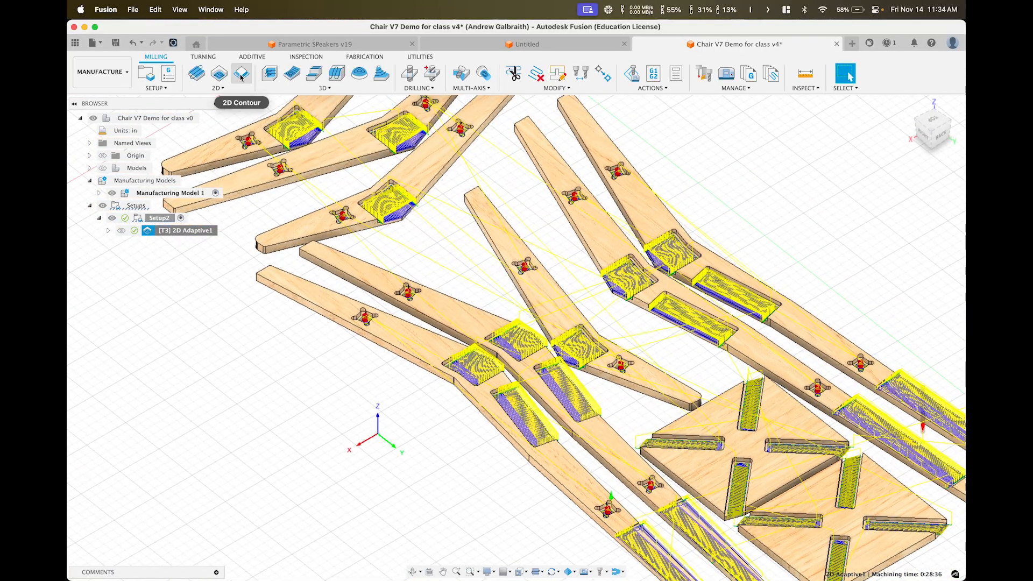
pyautogui.click(240, 77)
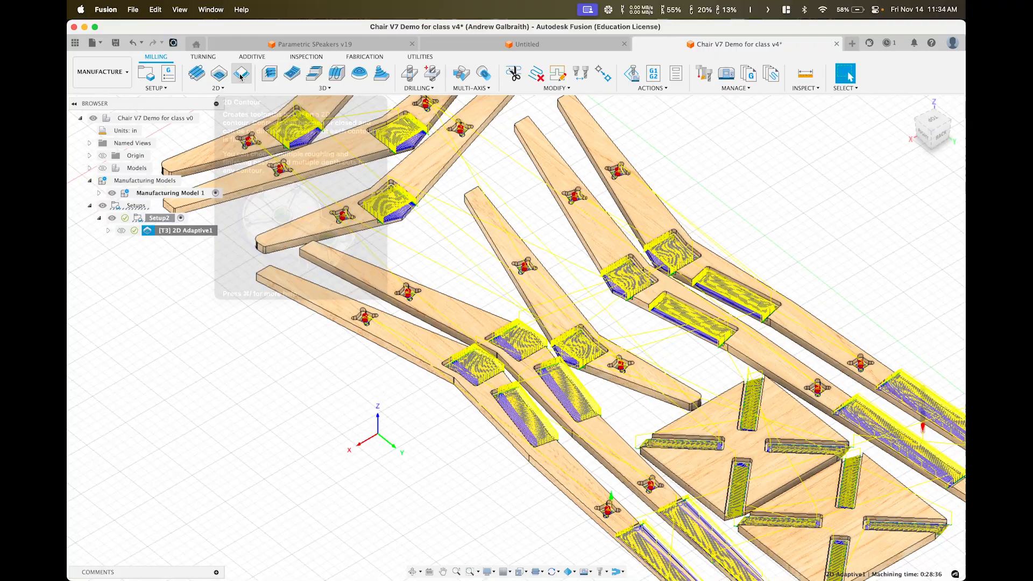
# On the Geometry tab, pick the first three chair parts' bottom outer edges as contour chains
pyautogui.scroll(-2, 510, 432)
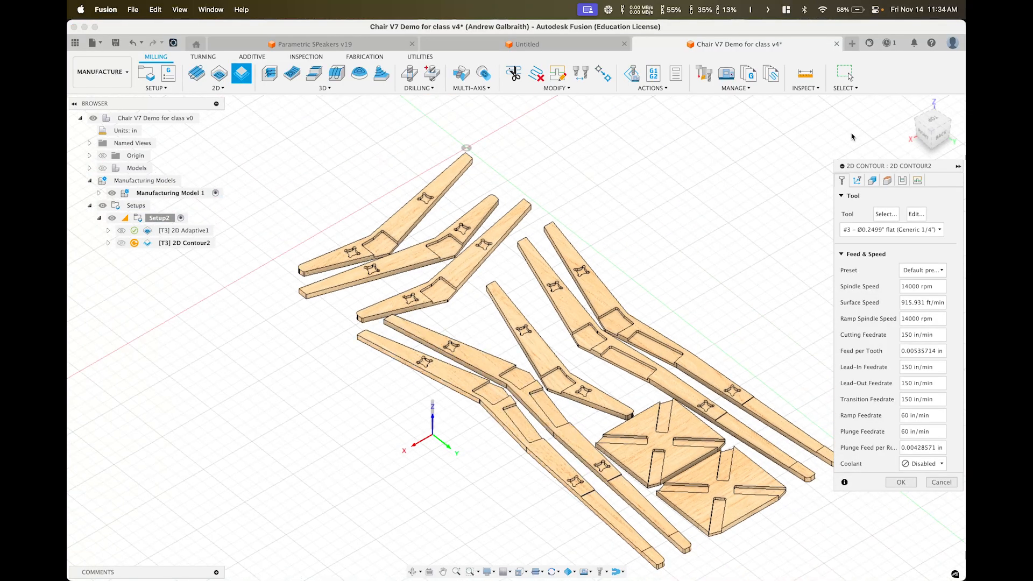
pyautogui.click(872, 180)
pyautogui.scroll(3, 487, 406)
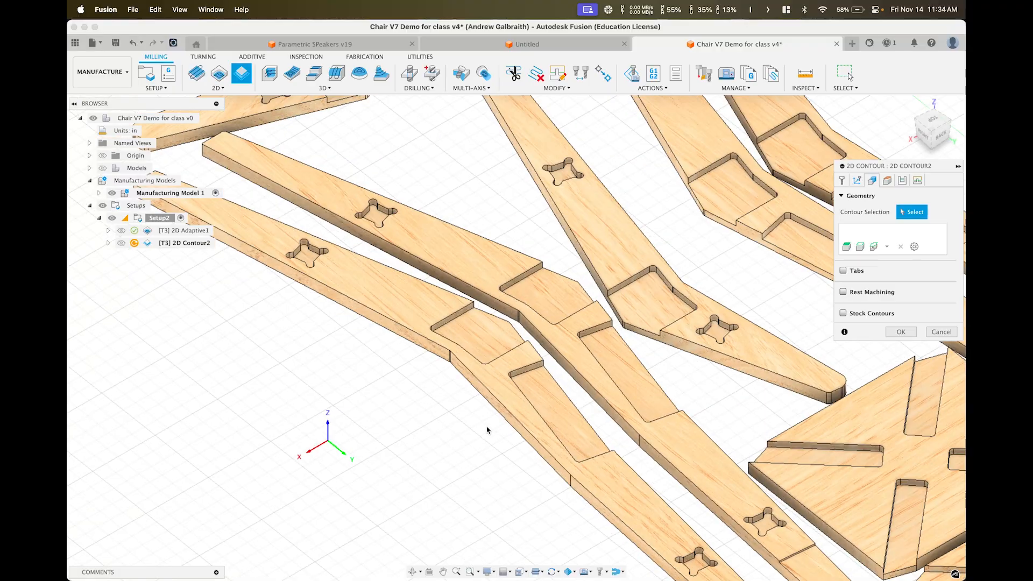
pyautogui.scroll(2, 485, 405)
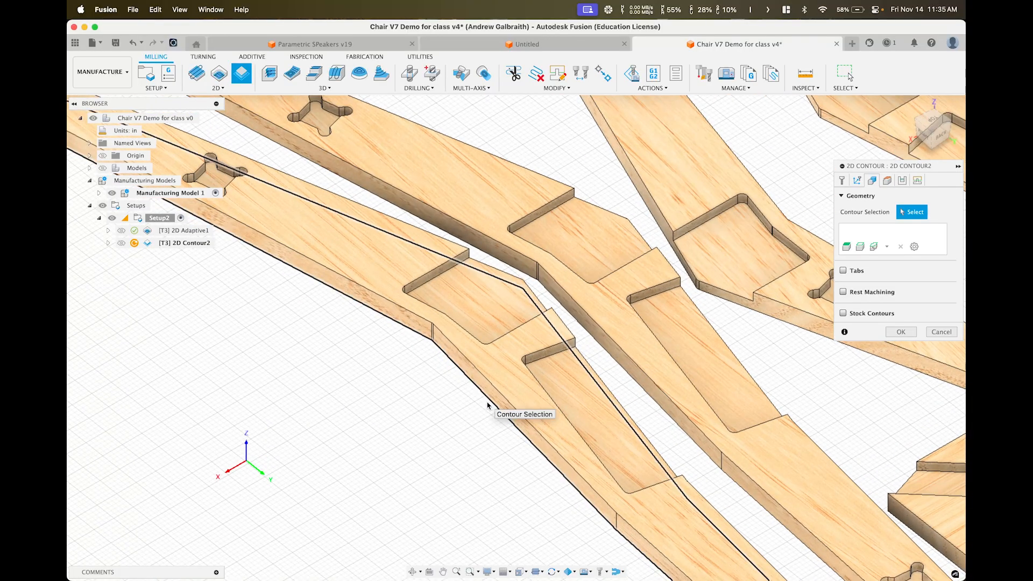
pyautogui.click(488, 404)
pyautogui.scroll(-3, 525, 425)
pyautogui.scroll(-3, 685, 511)
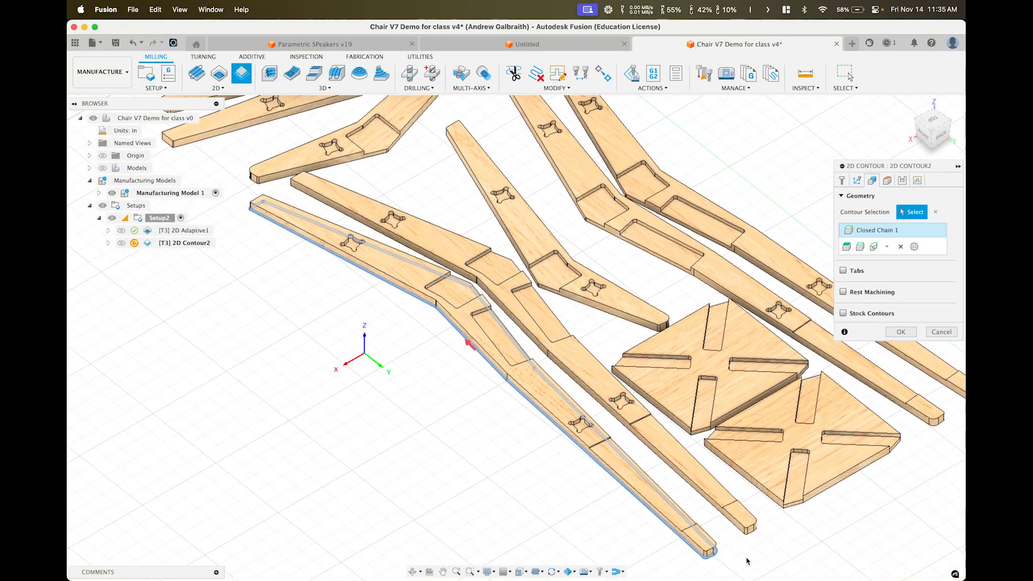
pyautogui.scroll(5, 487, 353)
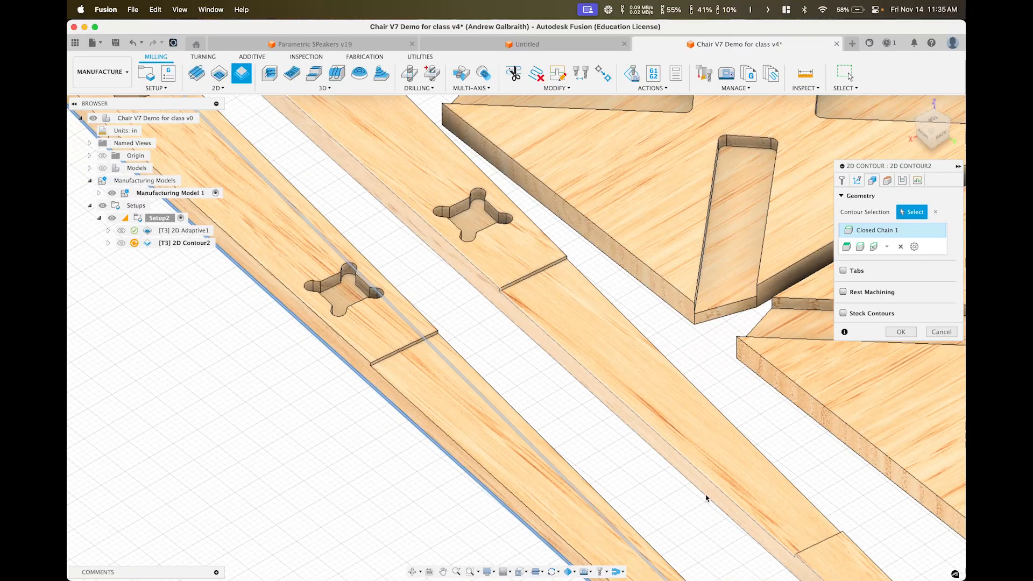
pyautogui.click(488, 351)
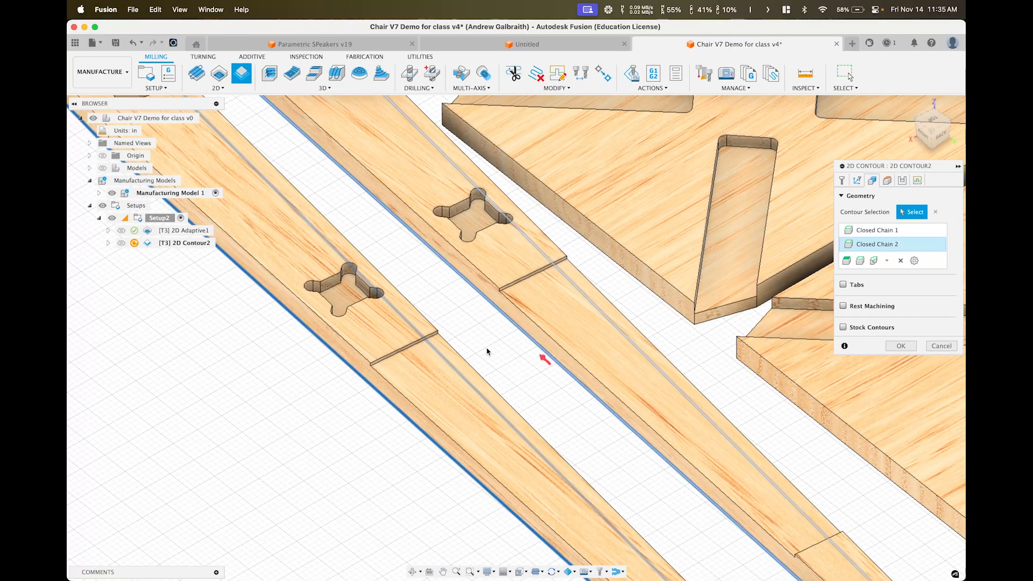
pyautogui.click(602, 253)
# Add the seat plate, middle long part, upper-right part and centre part outlines as contours
pyautogui.moveTo(558, 291); pyautogui.dragTo(357, 227, button='middle')
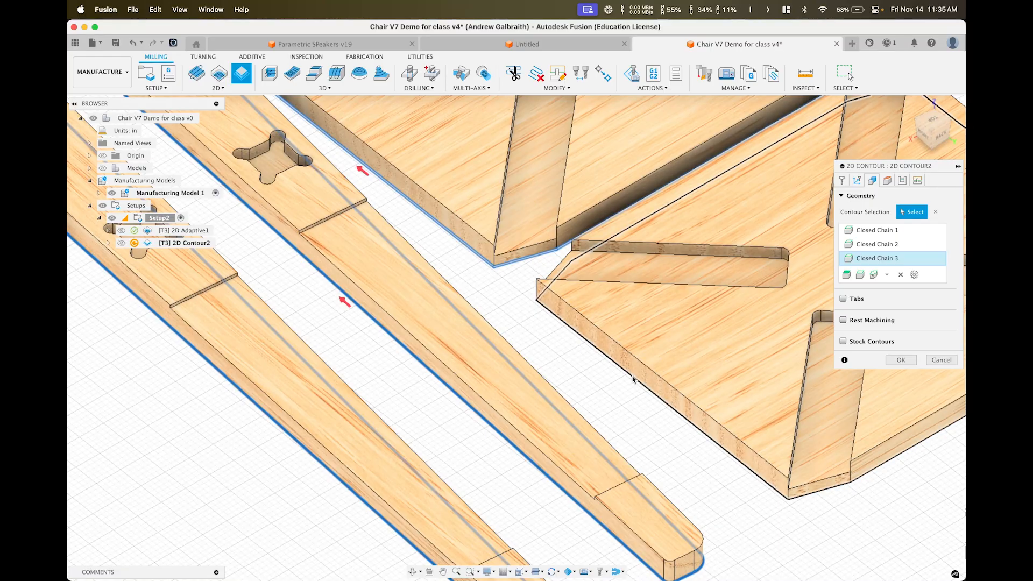
pyautogui.click(633, 376)
pyautogui.scroll(-5, 730, 292)
pyautogui.moveTo(730, 292); pyautogui.dragTo(434, 412, button='middle')
pyautogui.click(606, 329)
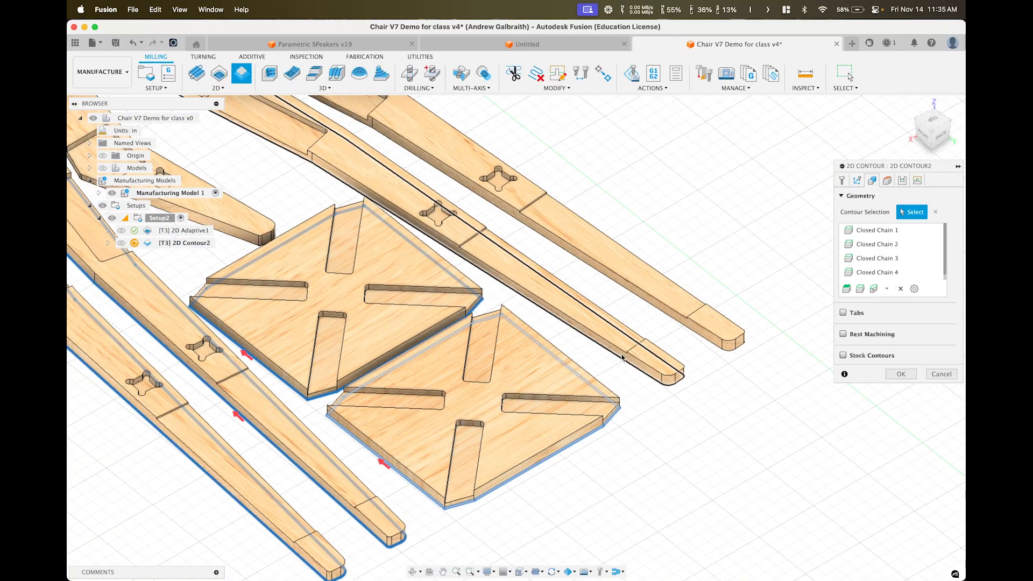
pyautogui.click(667, 319)
pyautogui.moveTo(464, 278); pyautogui.dragTo(793, 386, button='middle')
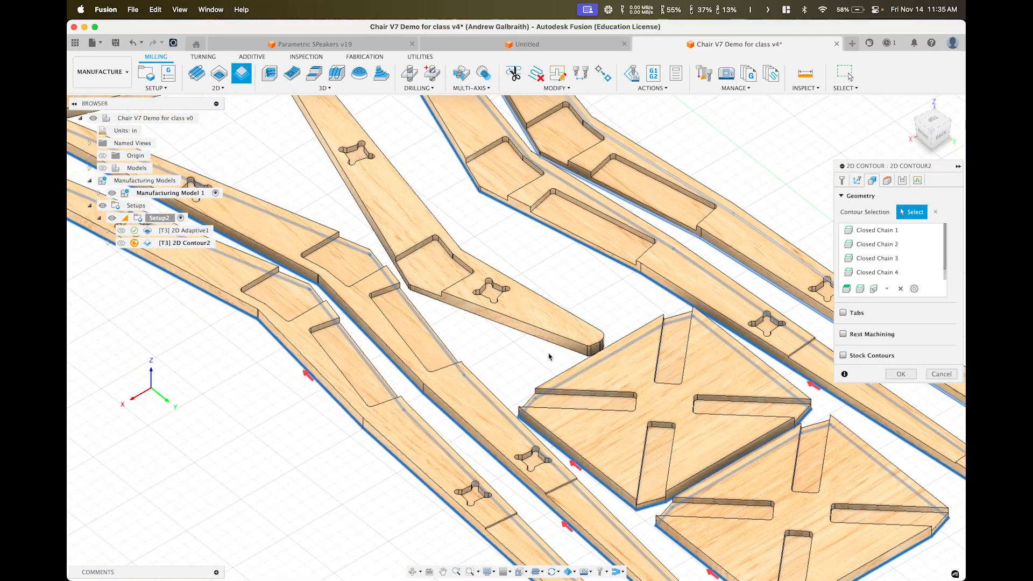
pyautogui.click(523, 336)
# Add the remaining upper-left part outlines, then bring up the Passes settings
pyautogui.moveTo(452, 341); pyautogui.dragTo(751, 459, button='middle')
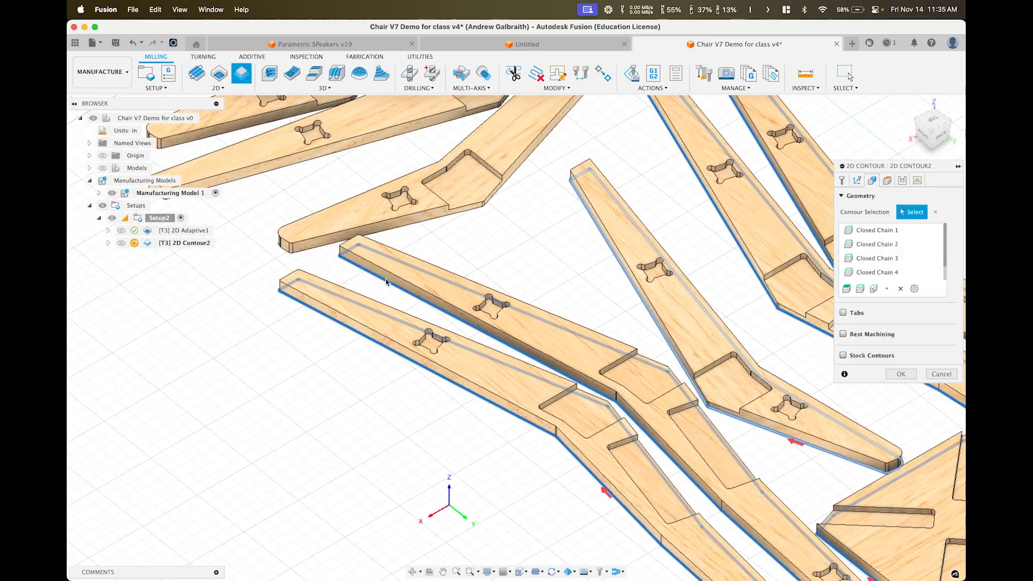
pyautogui.click(402, 231)
pyautogui.moveTo(402, 231); pyautogui.dragTo(544, 369, button='middle')
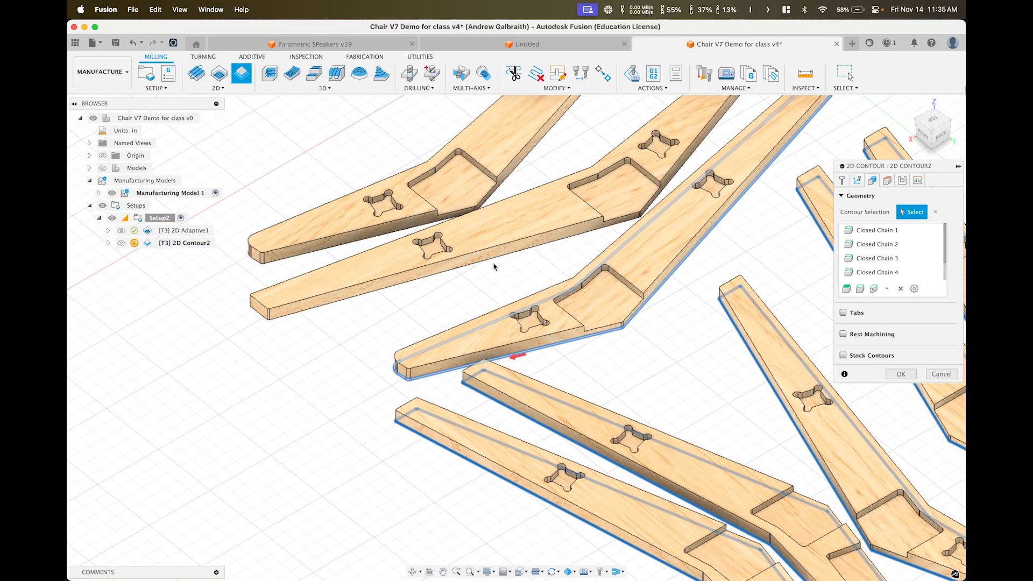
pyautogui.click(335, 252)
pyautogui.scroll(-5, 335, 252)
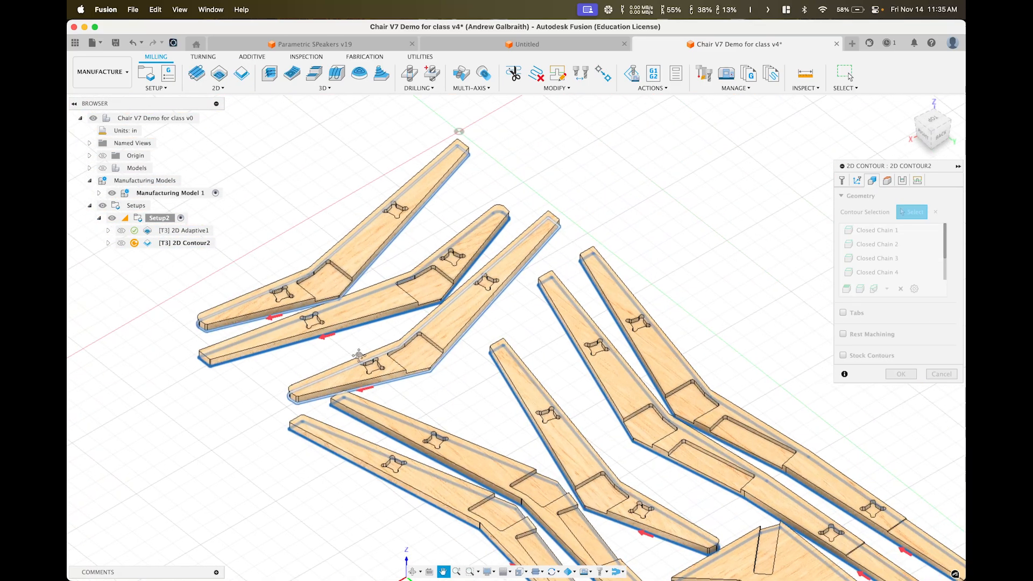
pyautogui.moveTo(467, 220); pyautogui.dragTo(414, 212, button='middle')
pyautogui.keyDown('shift'); pyautogui.moveTo(595, 388); pyautogui.dragTo(549, 405, button='middle'); pyautogui.keyUp('shift')
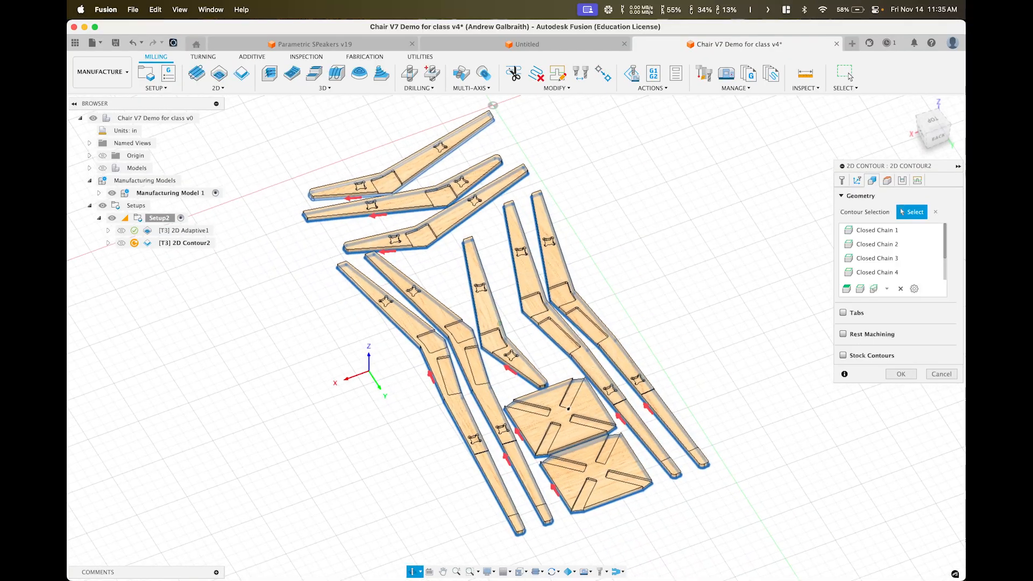
pyautogui.click(902, 182)
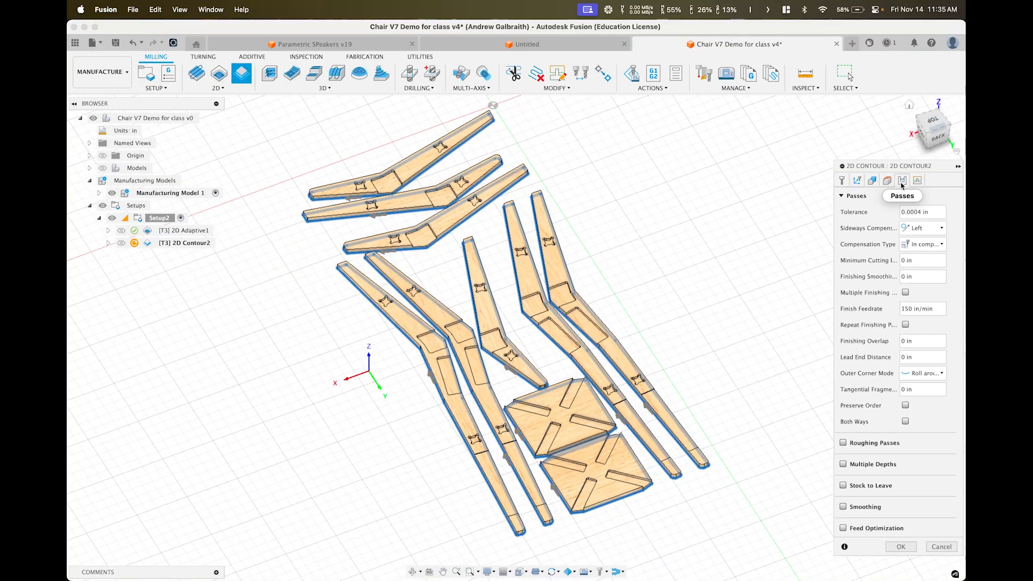
# Enable Multiple Depths with a 0.25 in maximum roughing stepdown
pyautogui.click(843, 464)
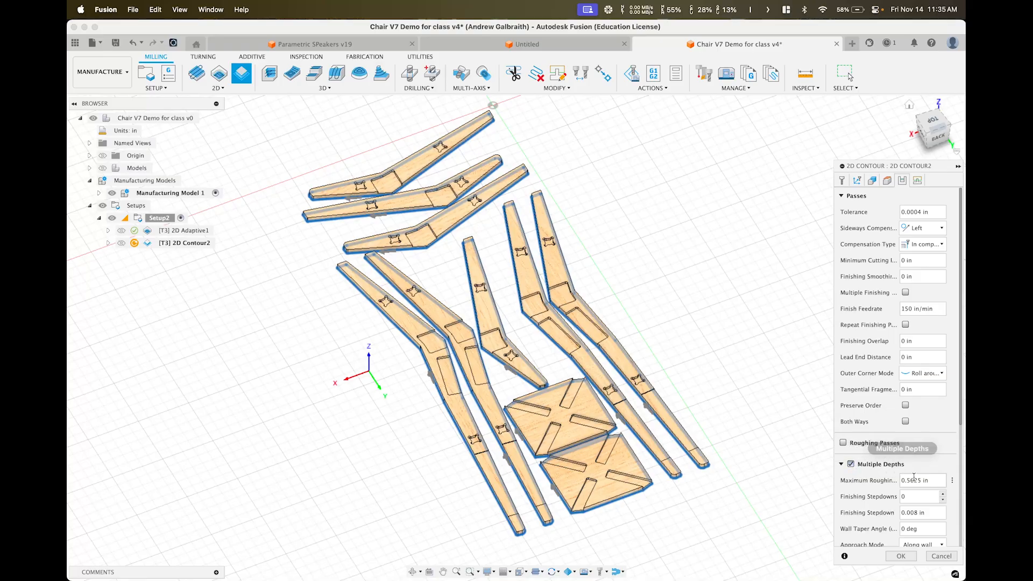
pyautogui.moveTo(907, 485); pyautogui.dragTo(900, 490)
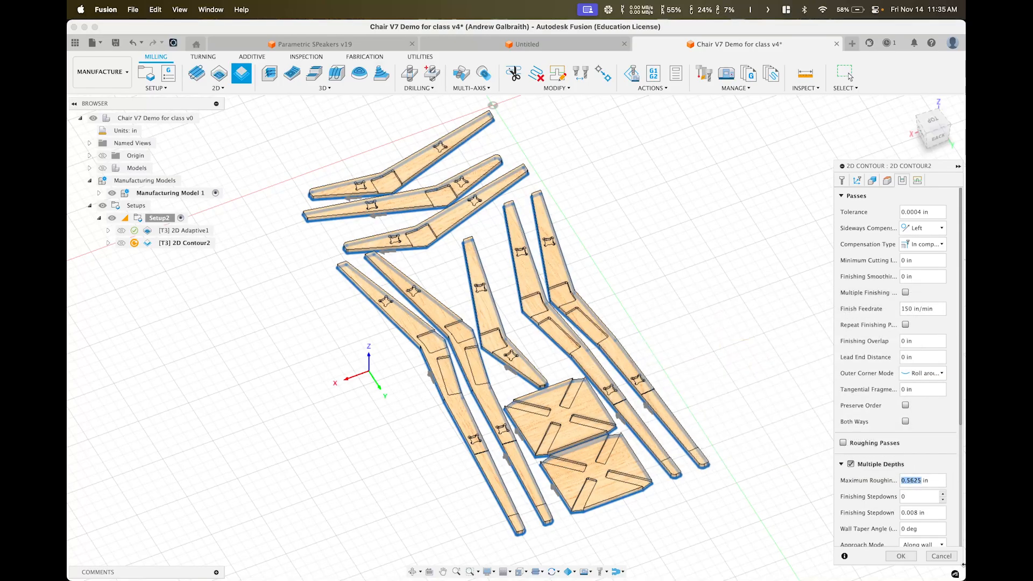
pyautogui.write('0.25')
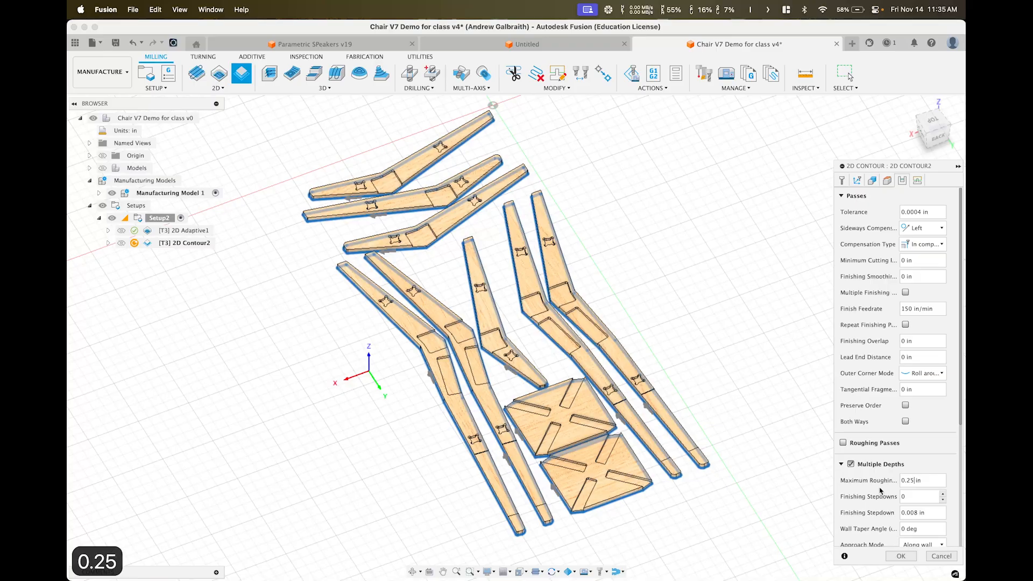
# Orbit from a low side view to a top-down view to review the outlined chair parts
pyautogui.keyDown('shift'); pyautogui.moveTo(477, 349); pyautogui.dragTo(481, 421, button='middle'); pyautogui.keyUp('shift')
pyautogui.scroll(5, 471, 379)
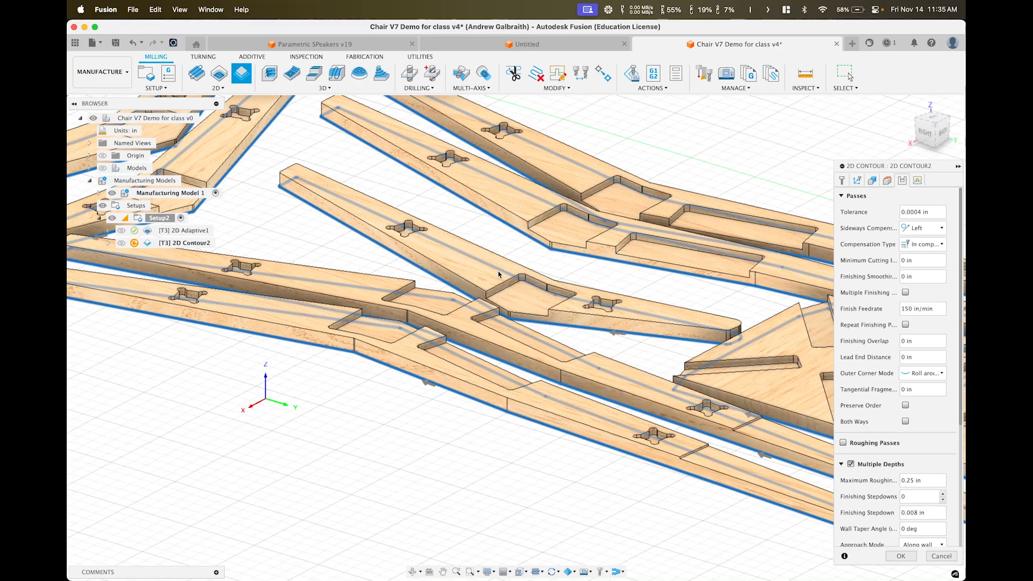
pyautogui.scroll(-10, 498, 274)
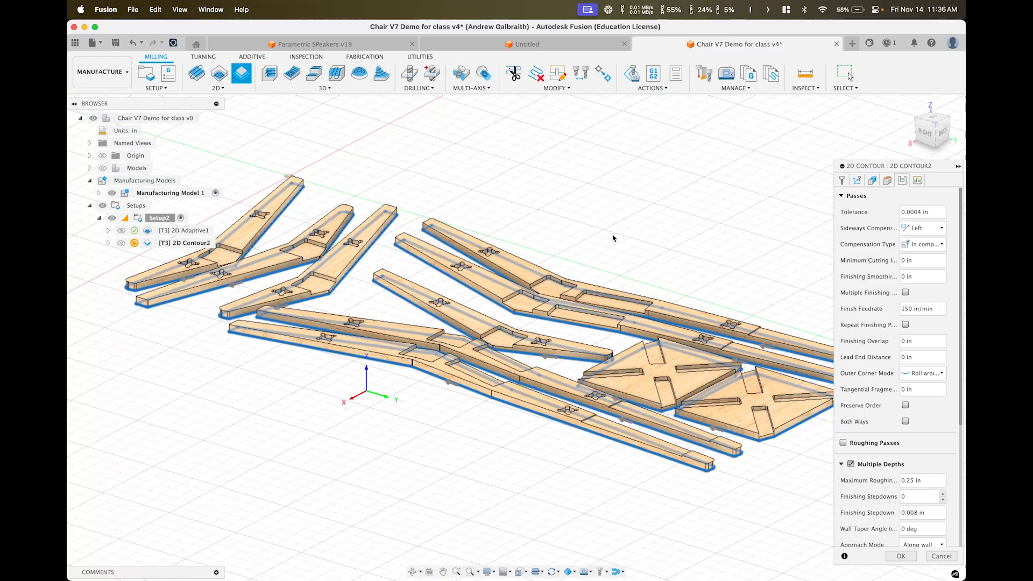
pyautogui.keyDown('shift'); pyautogui.moveTo(545, 291); pyautogui.dragTo(548, 299, button='middle'); pyautogui.keyUp('shift')
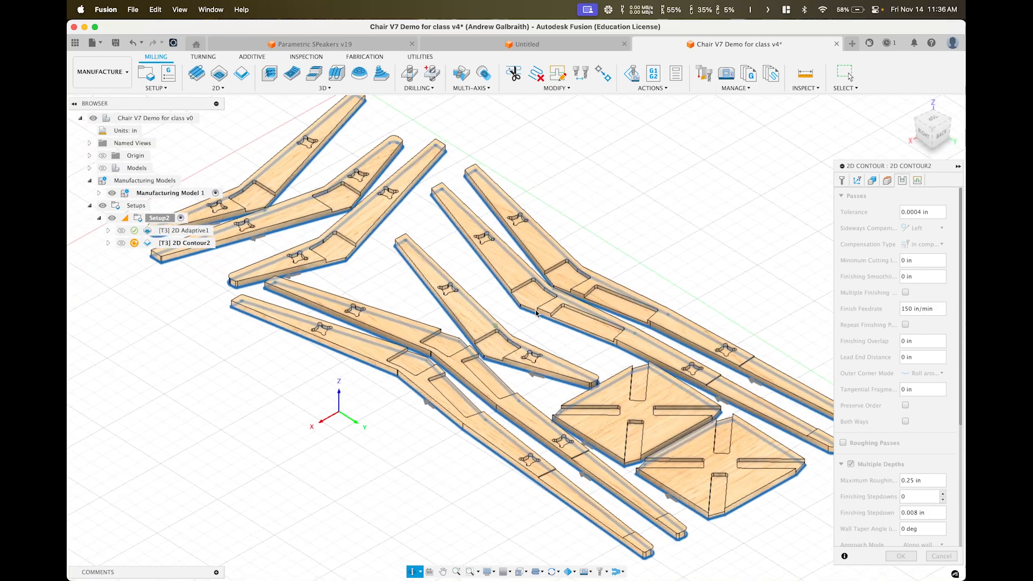
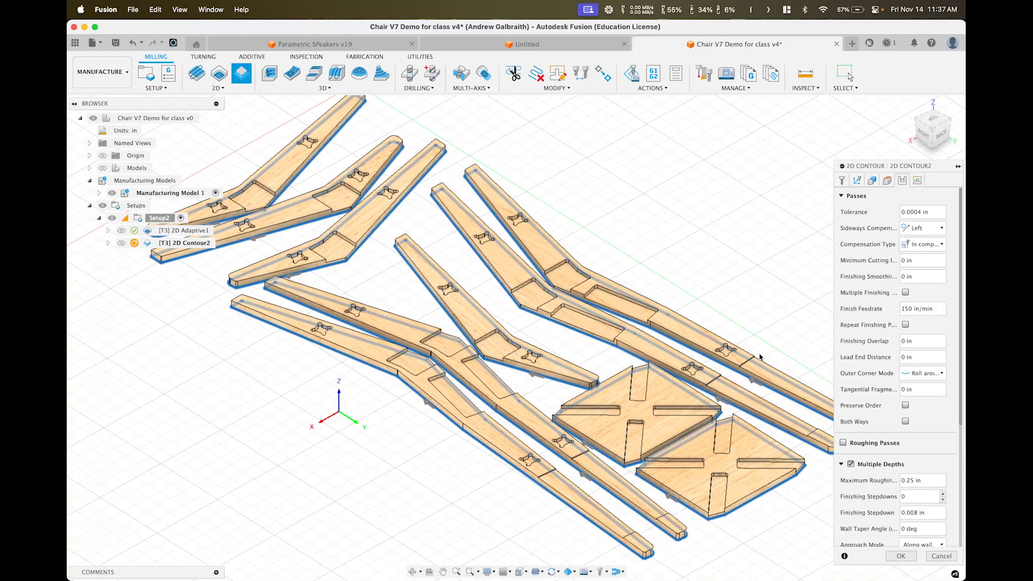
# Turn on holding tabs for 2D Contour2: rectangular, 0.5 in wide, 0.25 in high
pyautogui.click(873, 182)
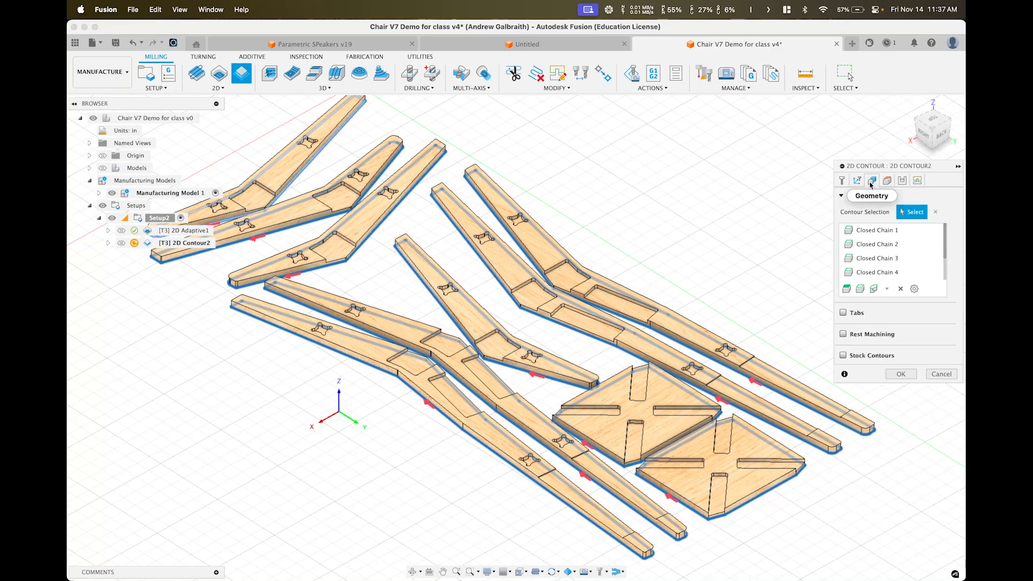
pyautogui.click(844, 313)
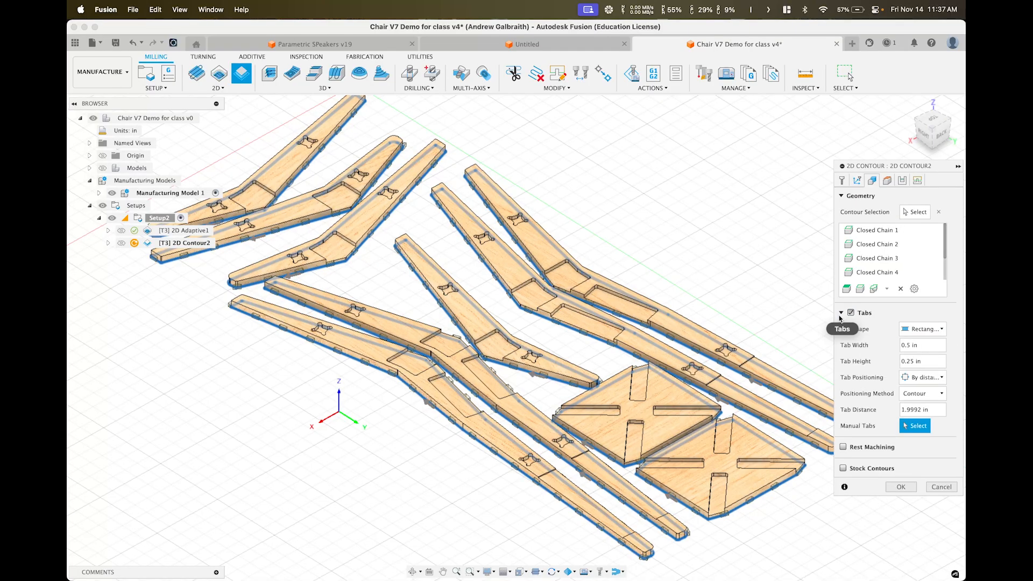
pyautogui.scroll(10, 588, 376)
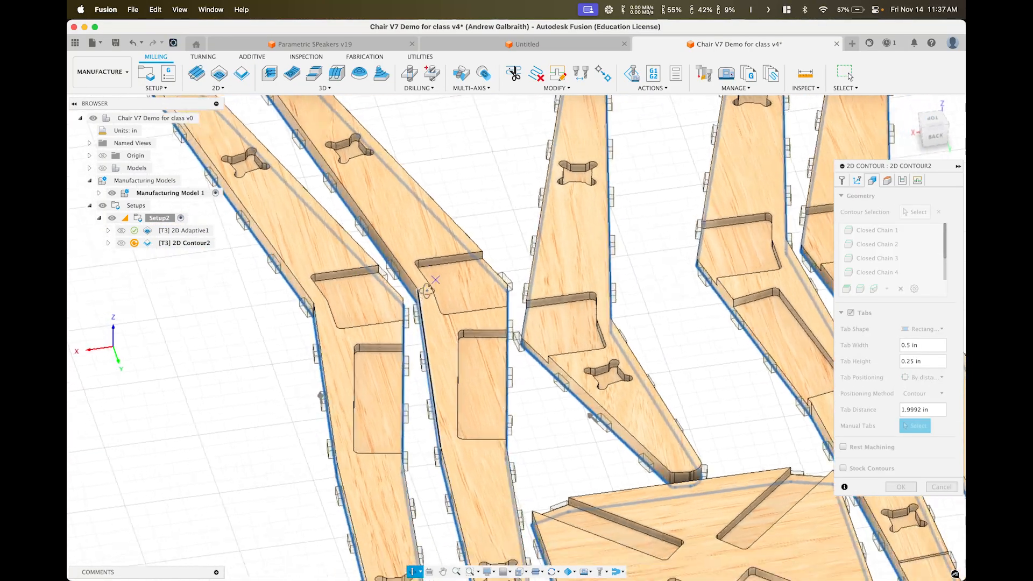
pyautogui.keyDown('shift'); pyautogui.moveTo(427, 291); pyautogui.dragTo(455, 302, button='middle'); pyautogui.keyUp('shift')
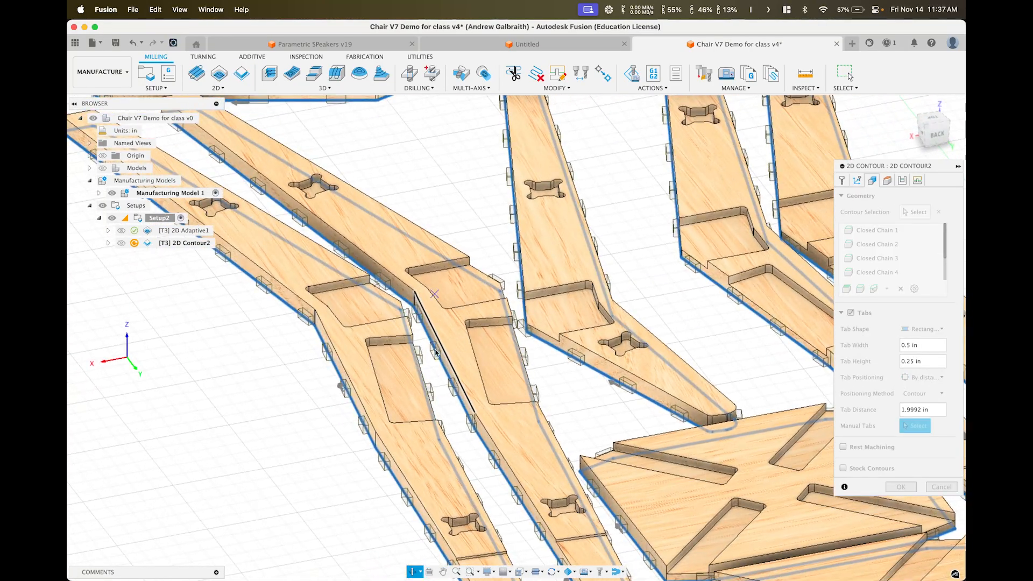
pyautogui.keyDown('shift'); pyautogui.moveTo(421, 353); pyautogui.dragTo(419, 397, button='middle'); pyautogui.keyUp('shift')
pyautogui.scroll(-5, 419, 398)
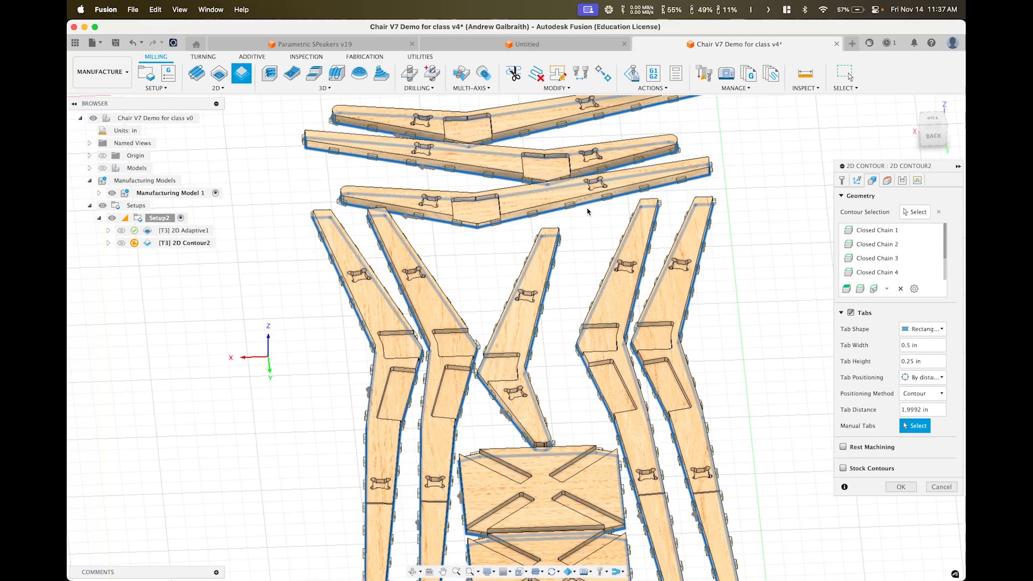
pyautogui.keyDown('shift'); pyautogui.moveTo(558, 216); pyautogui.dragTo(540, 263, button='middle'); pyautogui.keyUp('shift')
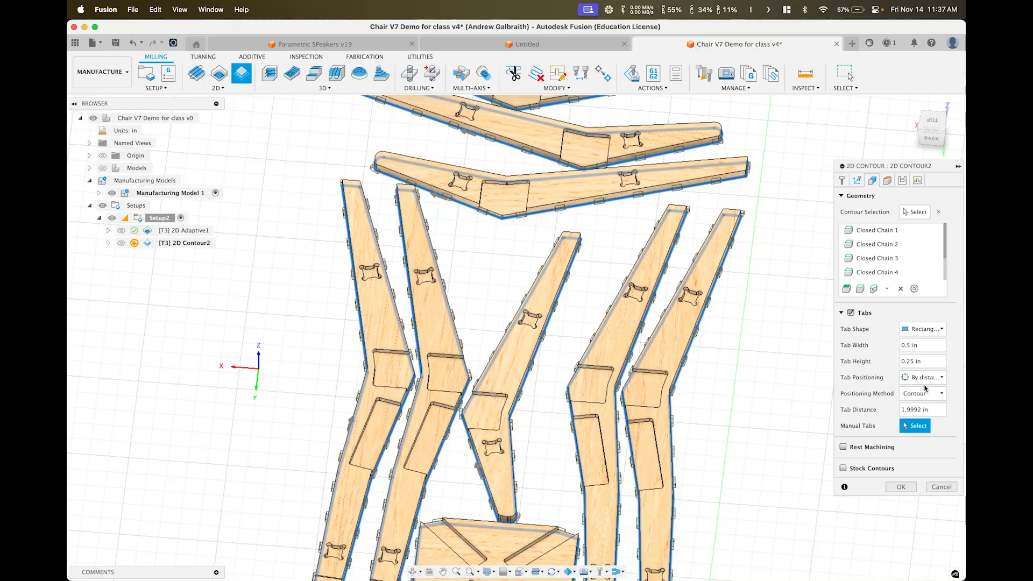
pyautogui.click(930, 411)
# Set the contour's tab distance to 7 in
pyautogui.write('7')
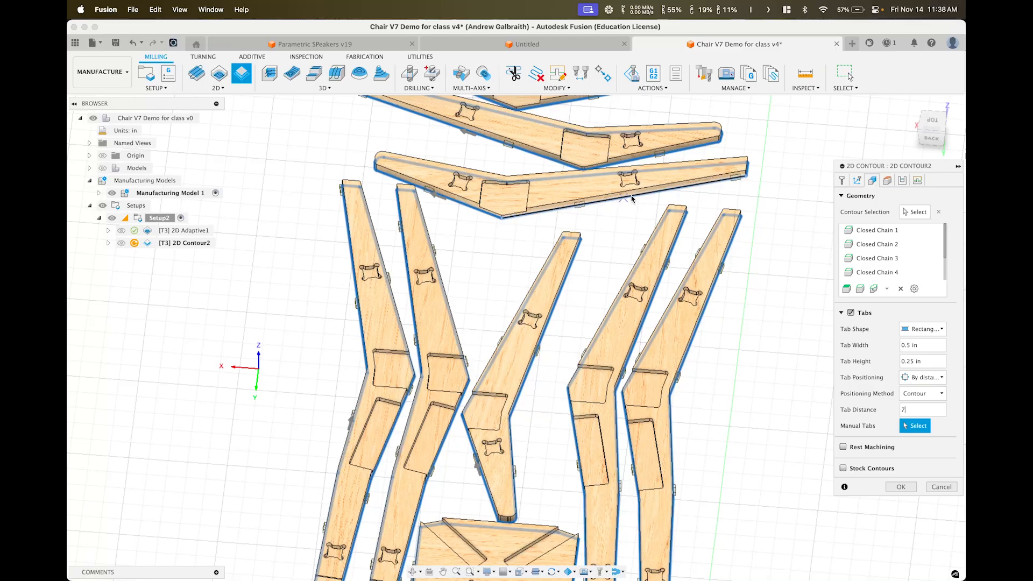
pyautogui.keyDown('shift'); pyautogui.moveTo(670, 197); pyautogui.dragTo(658, 228, button='middle'); pyautogui.keyUp('shift')
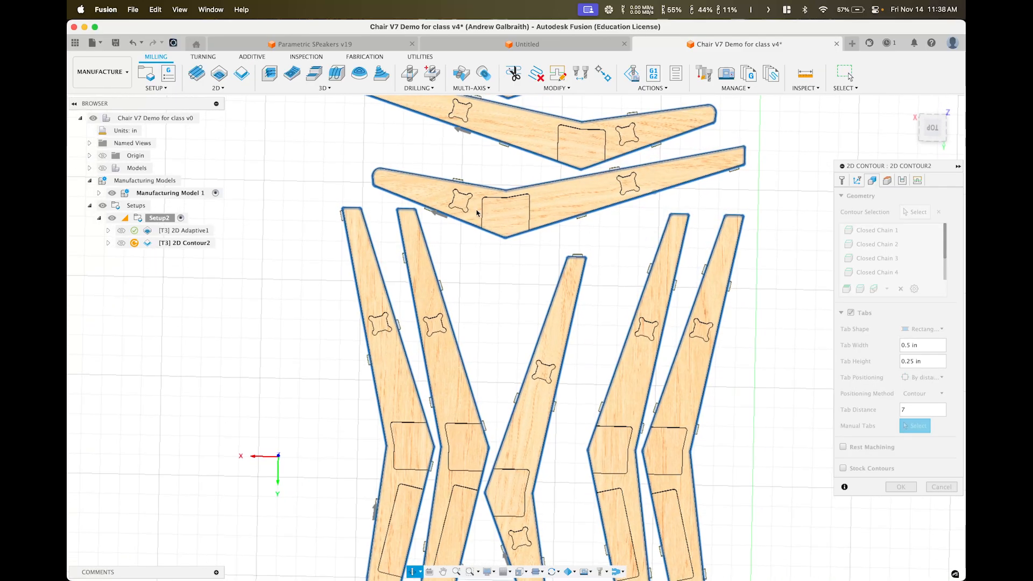
pyautogui.click(455, 180)
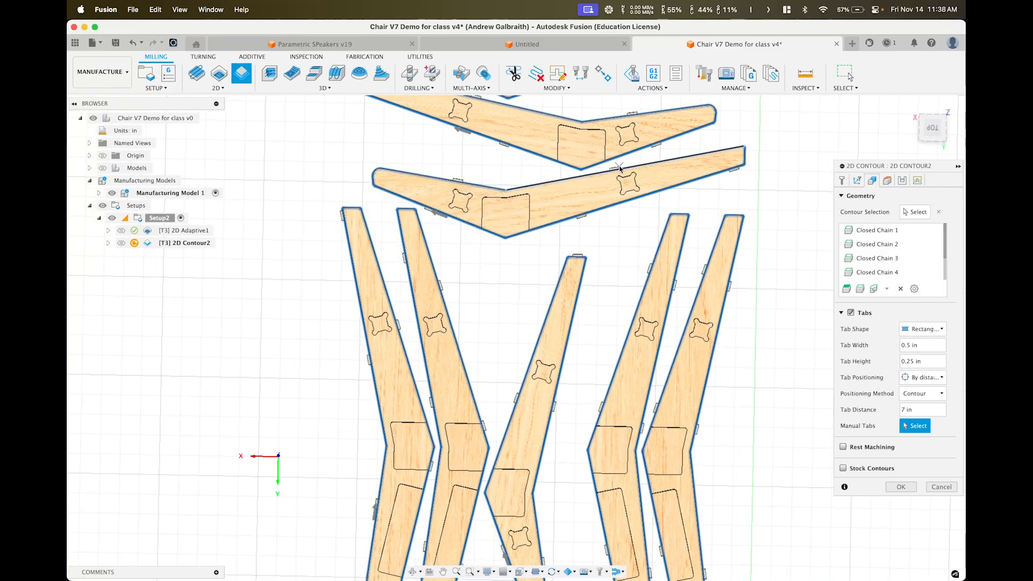
# Pan and orbit into a tilted 3D view to inspect the respaced tabs
pyautogui.scroll(-4, 673, 220)
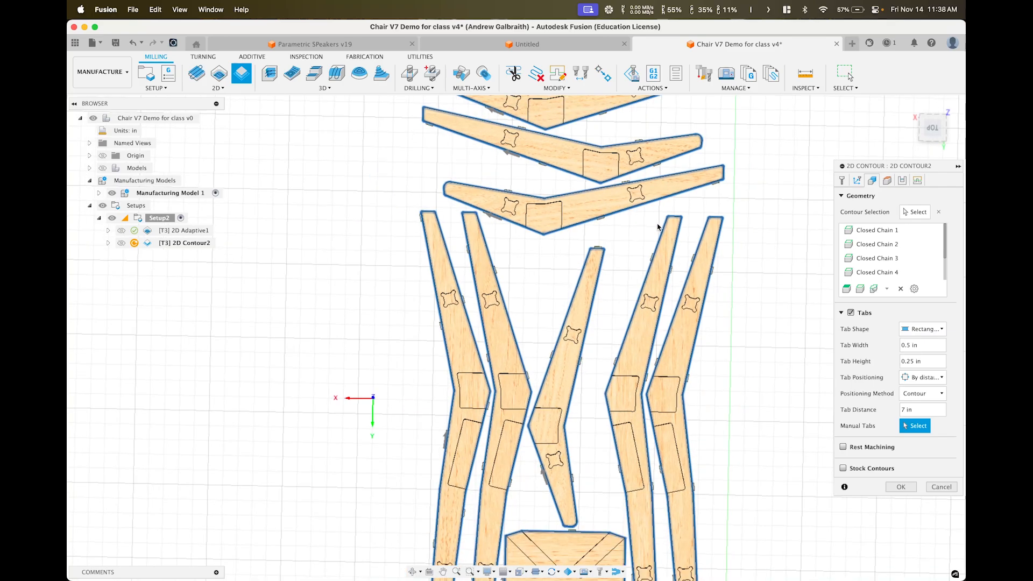
pyautogui.moveTo(618, 347); pyautogui.dragTo(569, 279, button='middle')
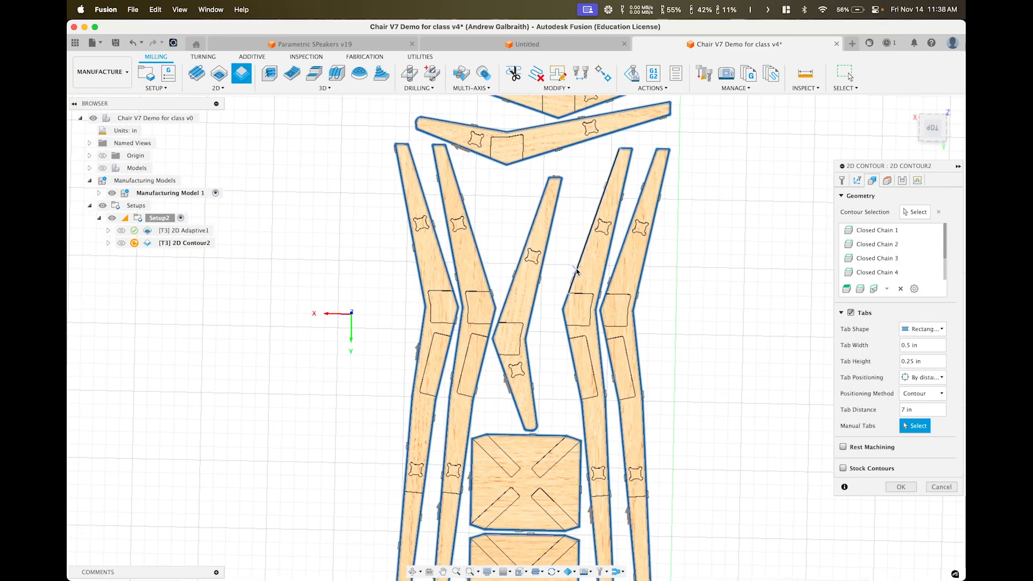
pyautogui.scroll(5, 576, 270)
pyautogui.keyDown('shift'); pyautogui.moveTo(576, 271); pyautogui.dragTo(643, 131, button='middle'); pyautogui.keyUp('shift')
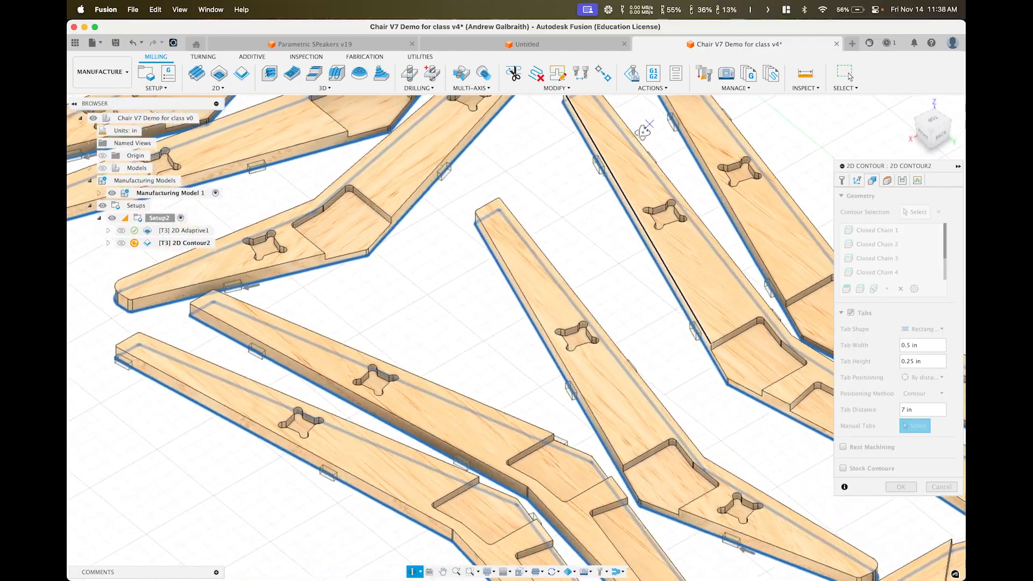
pyautogui.scroll(-6, 522, 204)
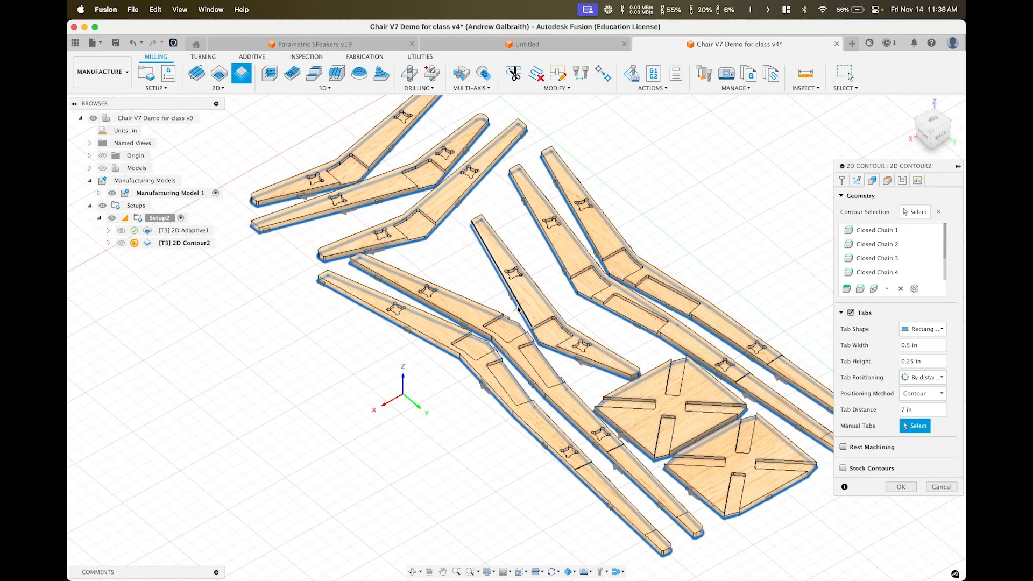
# Switch to a straight top-down view and pan across the two square seat panels
pyautogui.keyDown('shift'); pyautogui.moveTo(658, 438); pyautogui.dragTo(602, 398, button='middle'); pyautogui.keyUp('shift')
pyautogui.scroll(5, 603, 398)
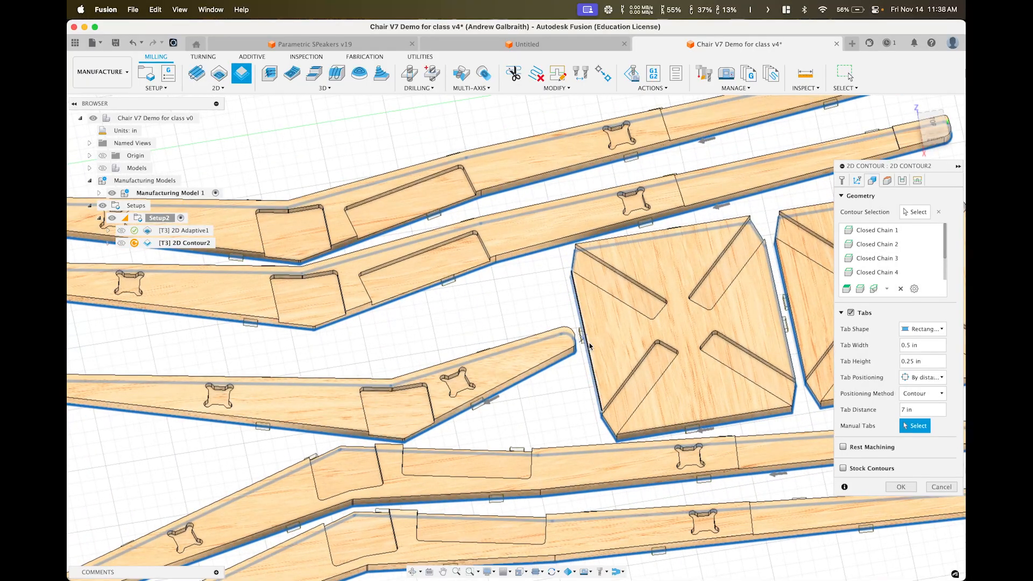
pyautogui.click(933, 124)
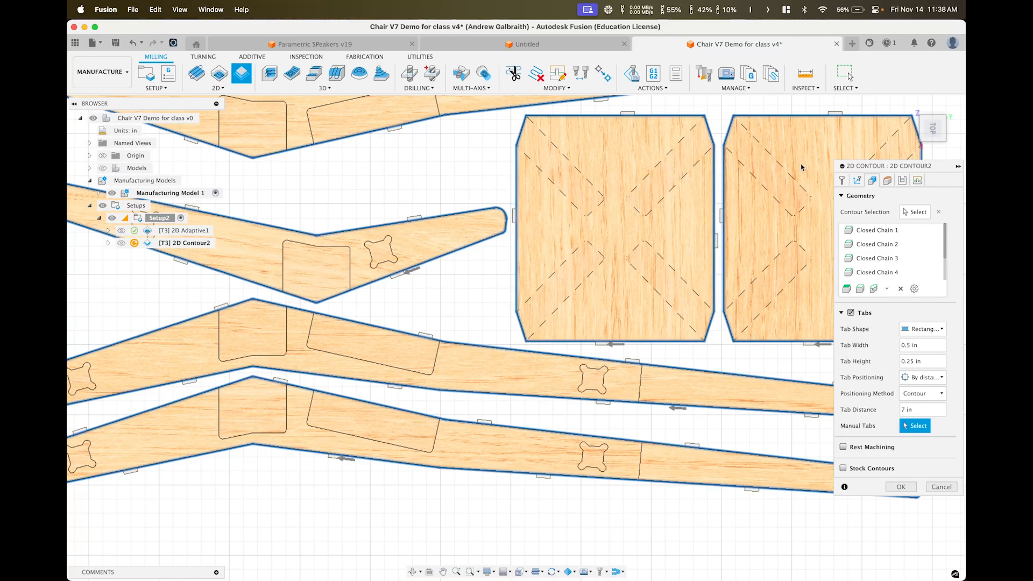
pyautogui.scroll(3, 734, 219)
pyautogui.scroll(-5, 729, 220)
pyautogui.moveTo(703, 211); pyautogui.dragTo(729, 242, button='middle')
pyautogui.scroll(-5, 679, 216)
pyautogui.keyDown('shift'); pyautogui.moveTo(729, 242); pyautogui.dragTo(703, 237, button='middle'); pyautogui.keyUp('shift')
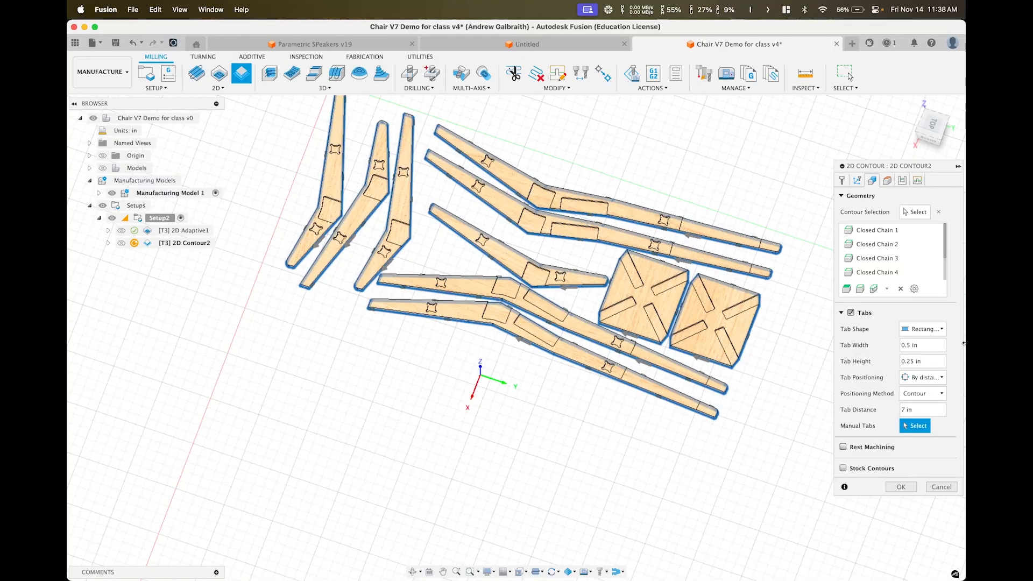
pyautogui.scroll(5, 699, 326)
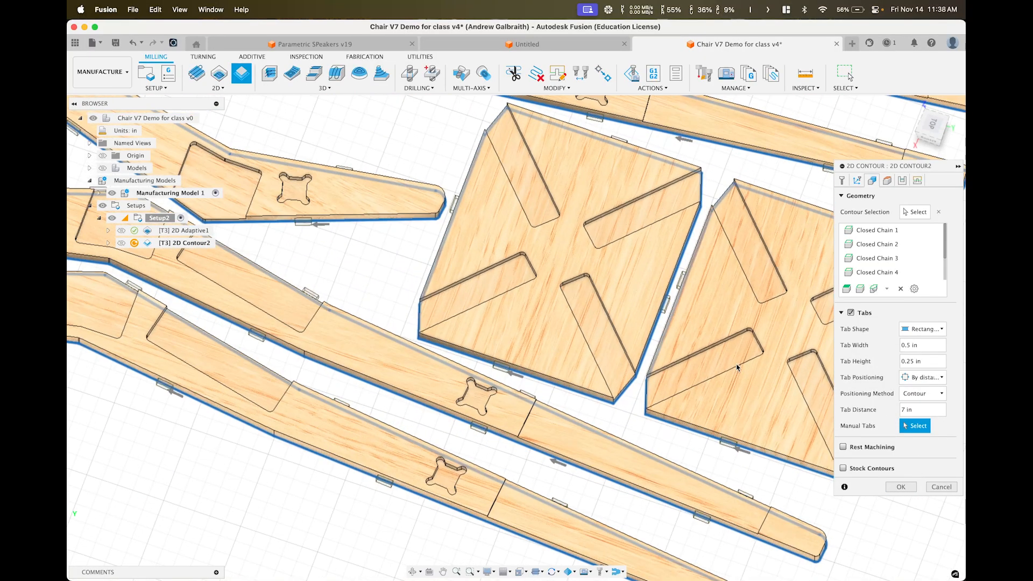
pyautogui.click(921, 413)
pyautogui.write('9999')
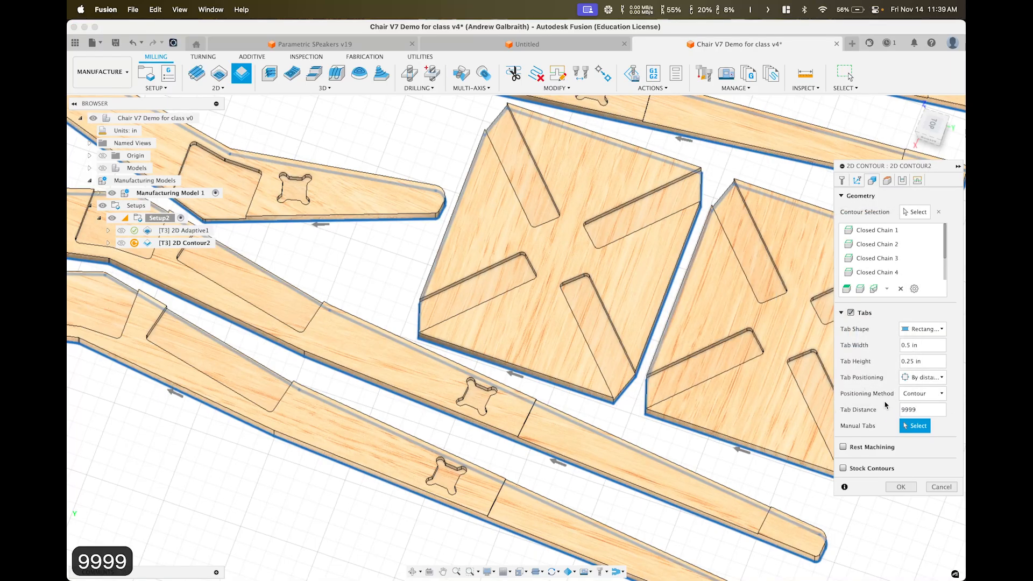
pyautogui.click(667, 294)
pyautogui.keyDown('shift'); pyautogui.moveTo(668, 296); pyautogui.dragTo(710, 296, button='middle'); pyautogui.keyUp('shift')
pyautogui.click(682, 303)
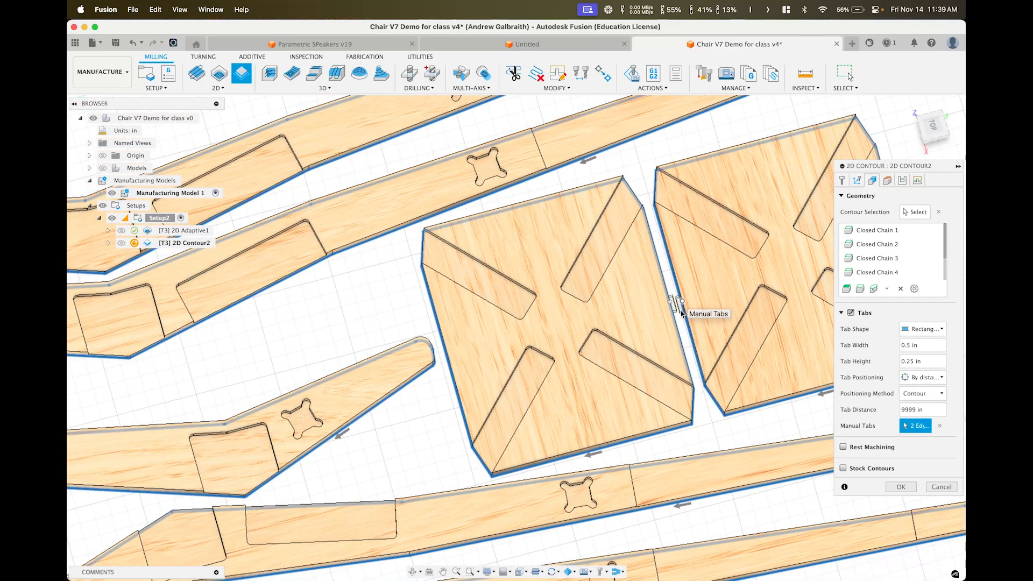
pyautogui.scroll(-5, 703, 407)
pyautogui.moveTo(636, 433)
pyautogui.keyDown('shift'); pyautogui.mouseDown(button='middle')
pyautogui.moveTo(626, 426)
pyautogui.moveTo(634, 430)
pyautogui.mouseUp(button='middle'); pyautogui.keyUp('shift')
pyautogui.scroll(7, 635, 432)
pyautogui.click(635, 429)
pyautogui.scroll(-6, 696, 433)
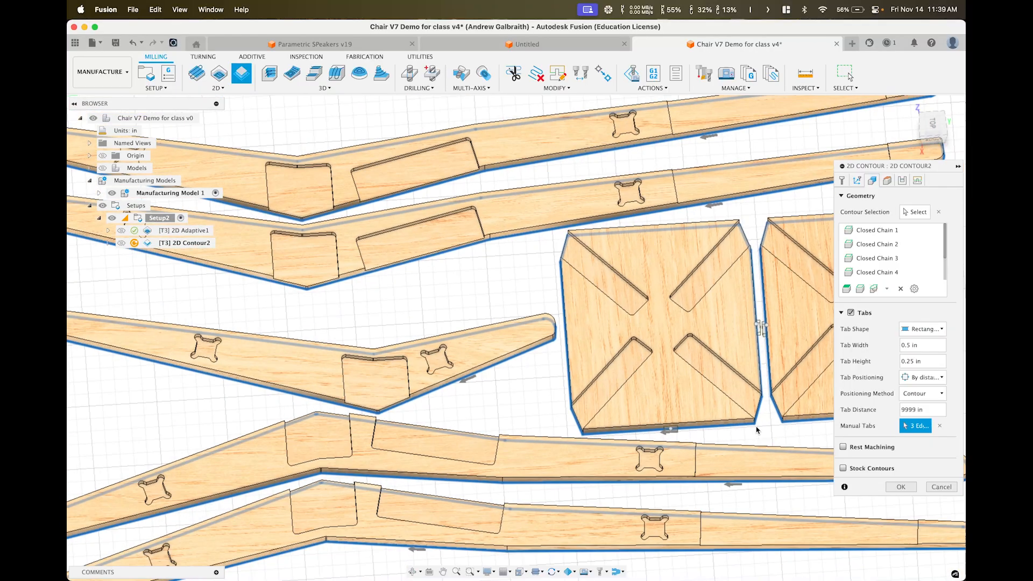
pyautogui.moveTo(757, 430); pyautogui.dragTo(533, 412, button='middle')
pyautogui.click(635, 403)
pyautogui.scroll(3, 683, 411)
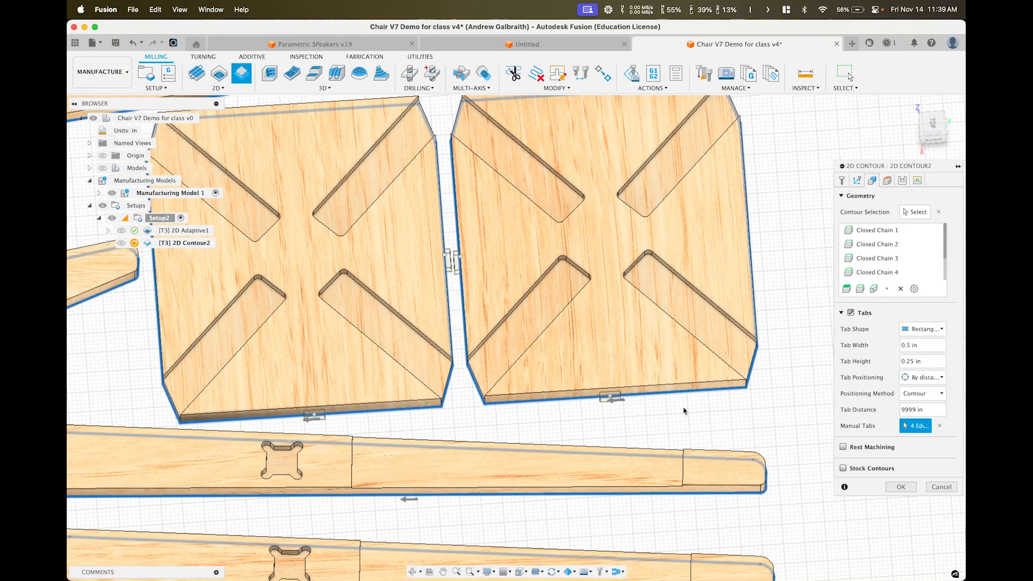
pyautogui.scroll(-5, 683, 411)
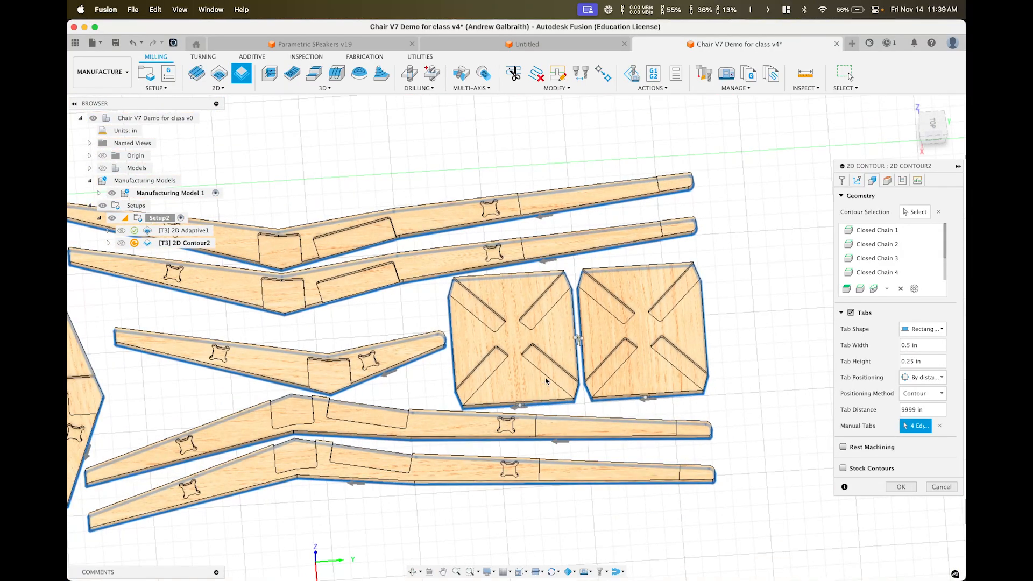
pyautogui.click(395, 366)
pyautogui.click(940, 426)
pyautogui.write('7')
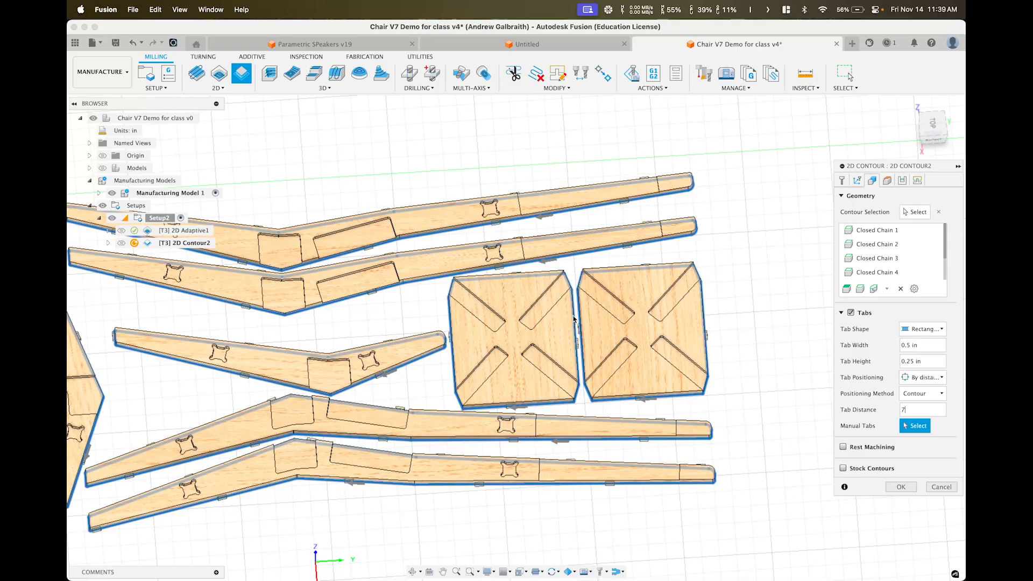
pyautogui.scroll(-5, 549, 328)
pyautogui.moveTo(532, 326); pyautogui.dragTo(633, 310, button='middle')
pyautogui.scroll(5, 538, 308)
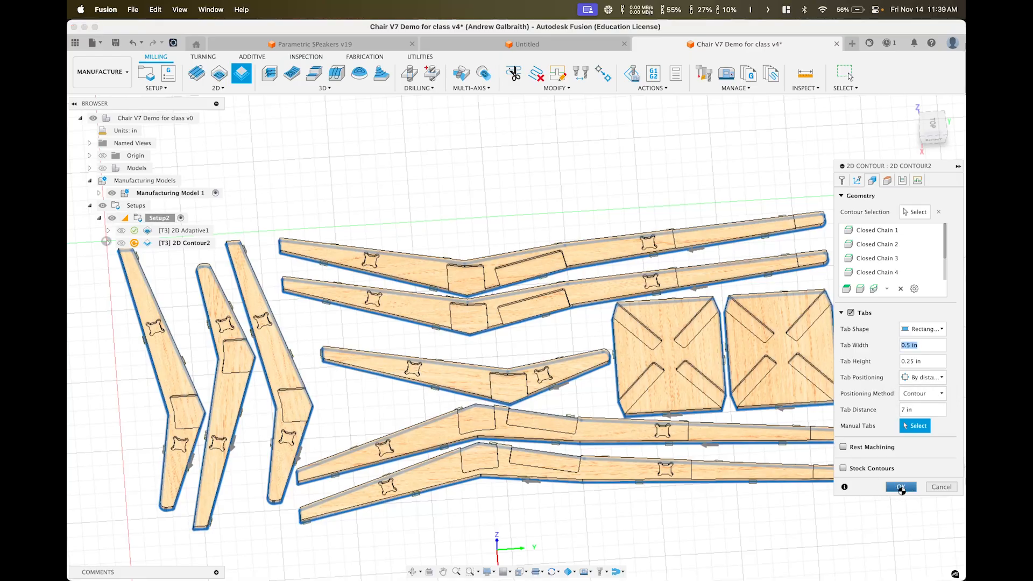
# Accept the 2D Contour2 toolpath and orbit around the nested parts to inspect it
pyautogui.click(901, 488)
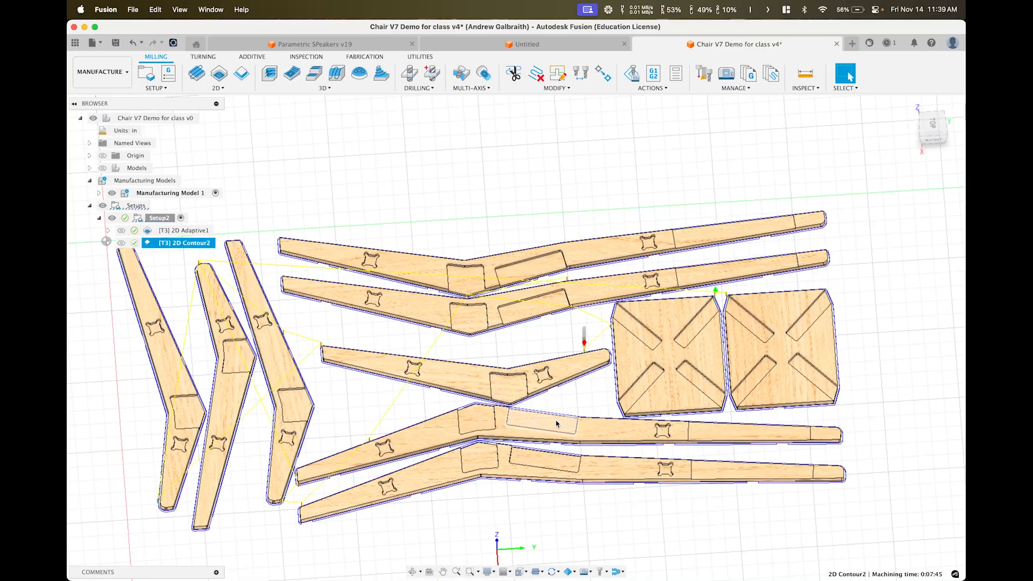
pyautogui.keyDown('shift'); pyautogui.moveTo(621, 388); pyautogui.dragTo(677, 341, button='middle'); pyautogui.keyUp('shift')
pyautogui.scroll(8, 623, 390)
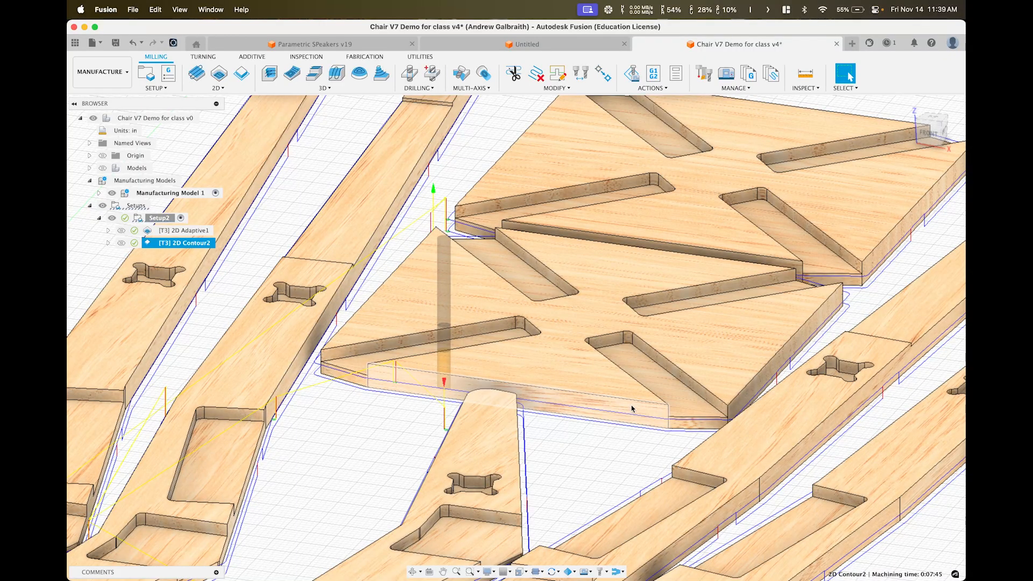
pyautogui.scroll(-5, 635, 407)
pyautogui.moveTo(647, 390); pyautogui.dragTo(590, 279, button='middle')
pyautogui.moveTo(590, 279); pyautogui.dragTo(684, 266, button='middle')
pyautogui.keyDown('shift'); pyautogui.moveTo(544, 312); pyautogui.dragTo(570, 387, button='middle'); pyautogui.keyUp('shift')
pyautogui.scroll(-5, 570, 388)
pyautogui.moveTo(501, 337)
pyautogui.mouseDown(button='middle')
pyautogui.moveTo(640, 315)
pyautogui.moveTo(506, 322)
pyautogui.mouseUp(button='middle')
# Select 2D Adaptive1 and 2D Contour2 together to compare them, then deselect
pyautogui.click(200, 232)
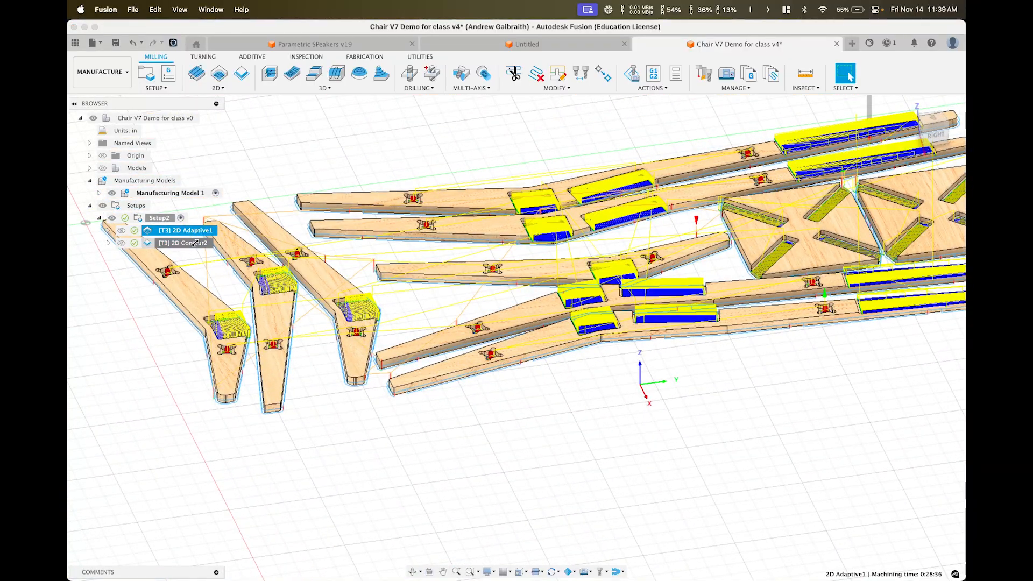
pyautogui.keyDown('shift'); pyautogui.click(192, 244); pyautogui.keyUp('shift')
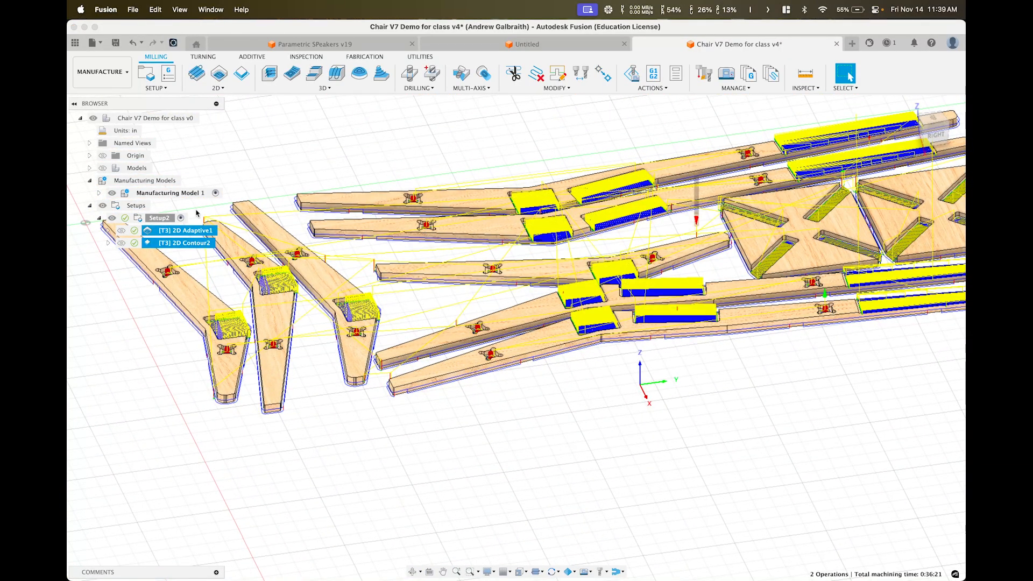
pyautogui.click(235, 180)
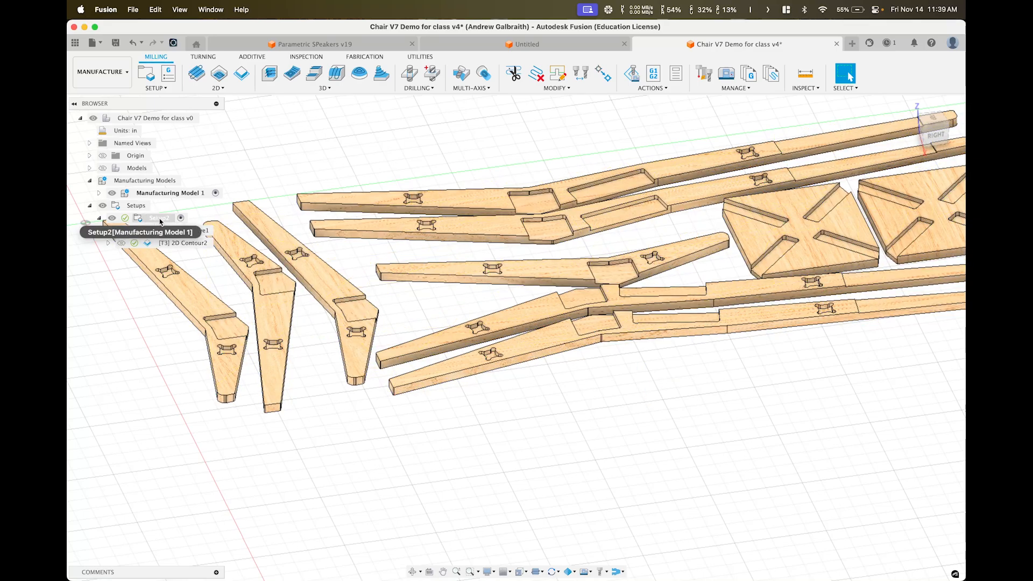
# Simulate Setup2, play it through, zoom in on the cut pockets, and exit
pyautogui.rightClick(160, 219)
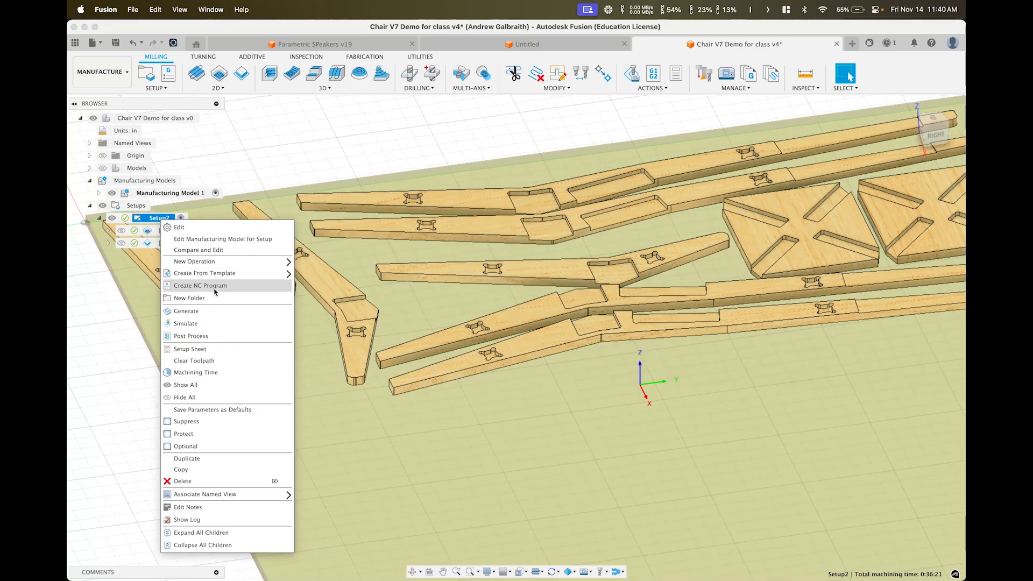
pyautogui.click(217, 325)
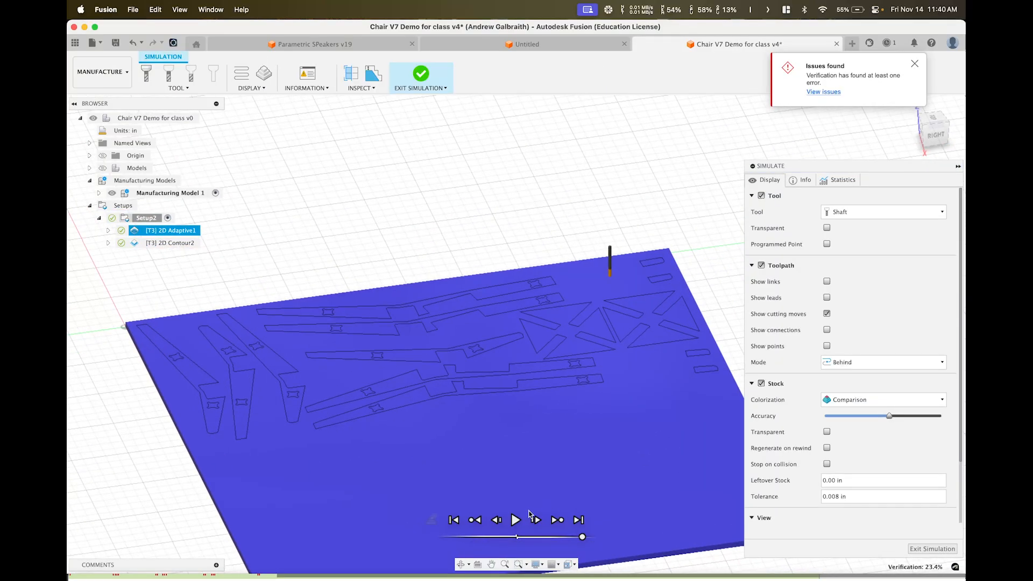
pyautogui.click(518, 520)
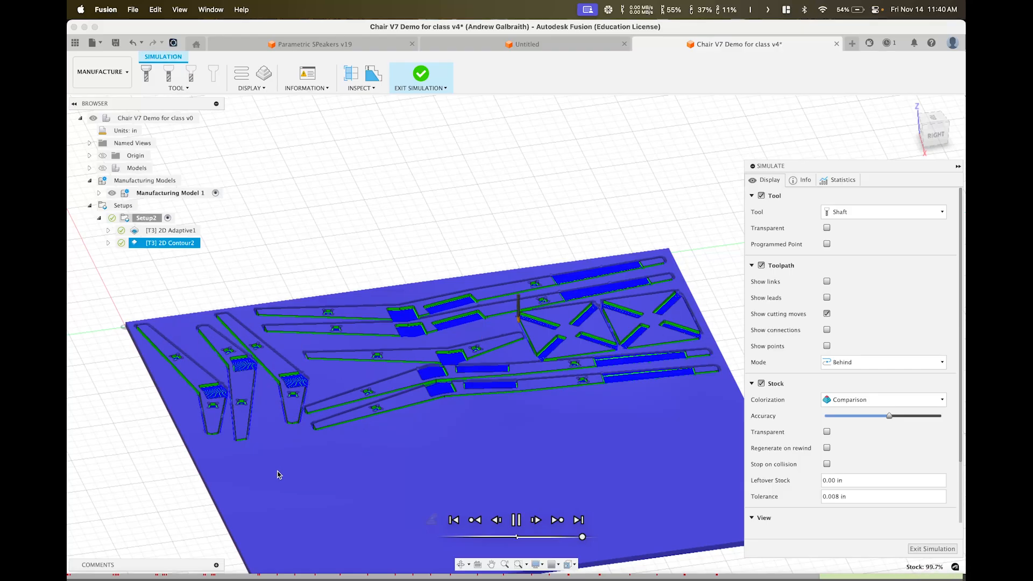
pyautogui.moveTo(349, 401); pyautogui.dragTo(428, 375, button='middle')
pyautogui.keyDown('shift'); pyautogui.moveTo(428, 376); pyautogui.dragTo(414, 404, button='middle'); pyautogui.keyUp('shift')
pyautogui.scroll(10, 411, 404)
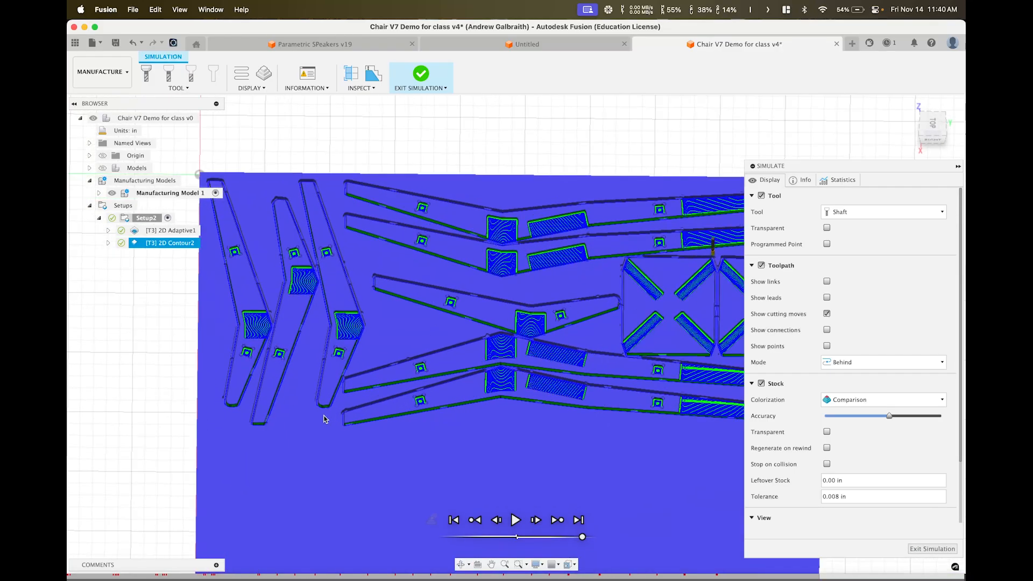
pyautogui.scroll(10, 351, 290)
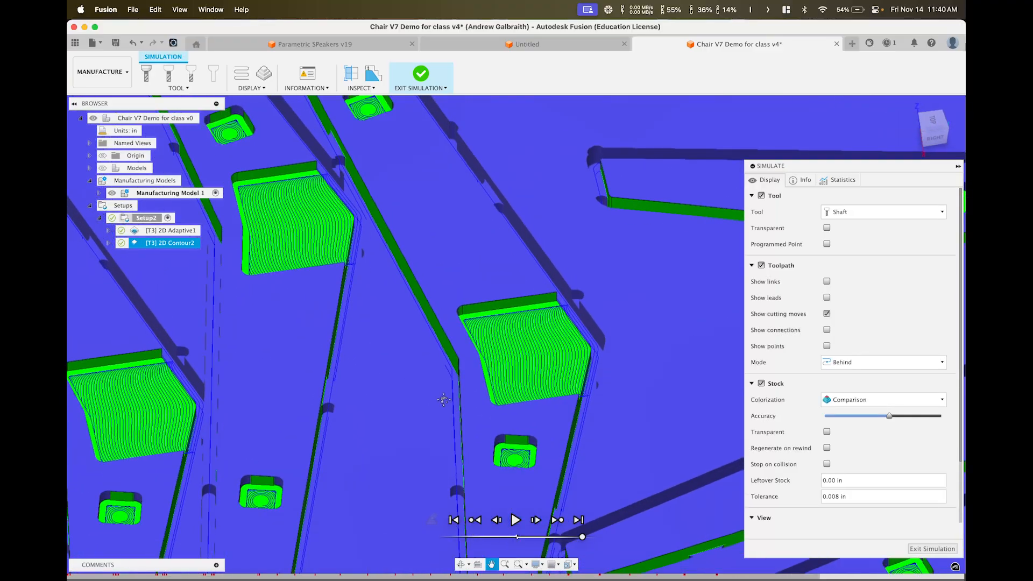
pyautogui.scroll(-10, 399, 389)
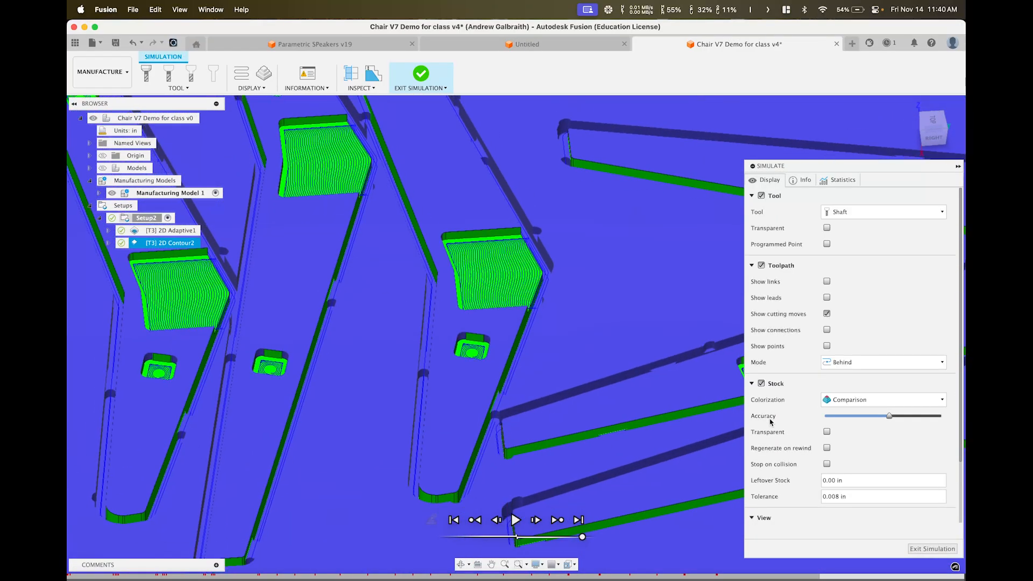
pyautogui.click(933, 549)
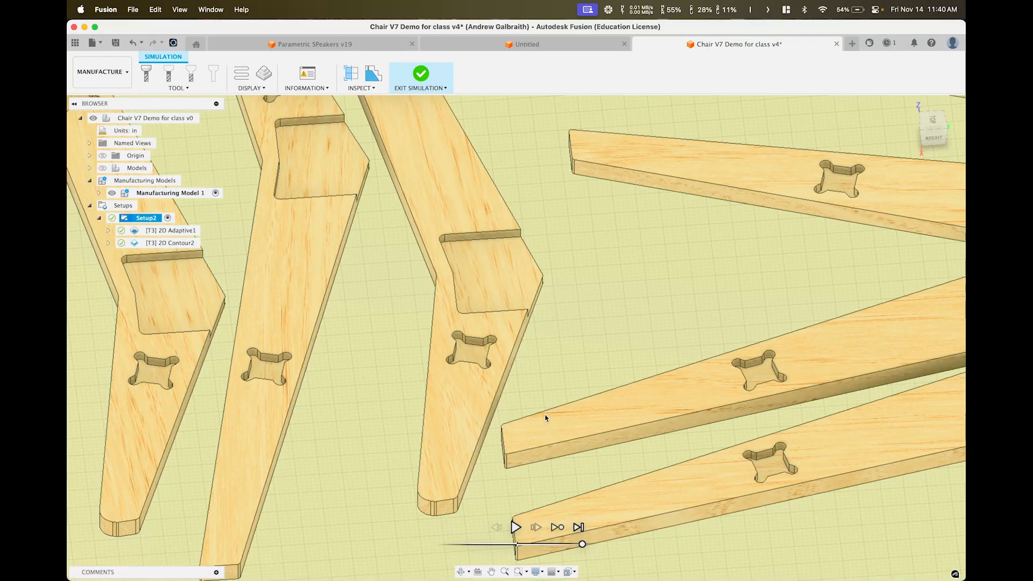
# Set 2D Contour2's Bottom Height offset to -0.05 in and regenerate the toolpath
pyautogui.rightClick(186, 244)
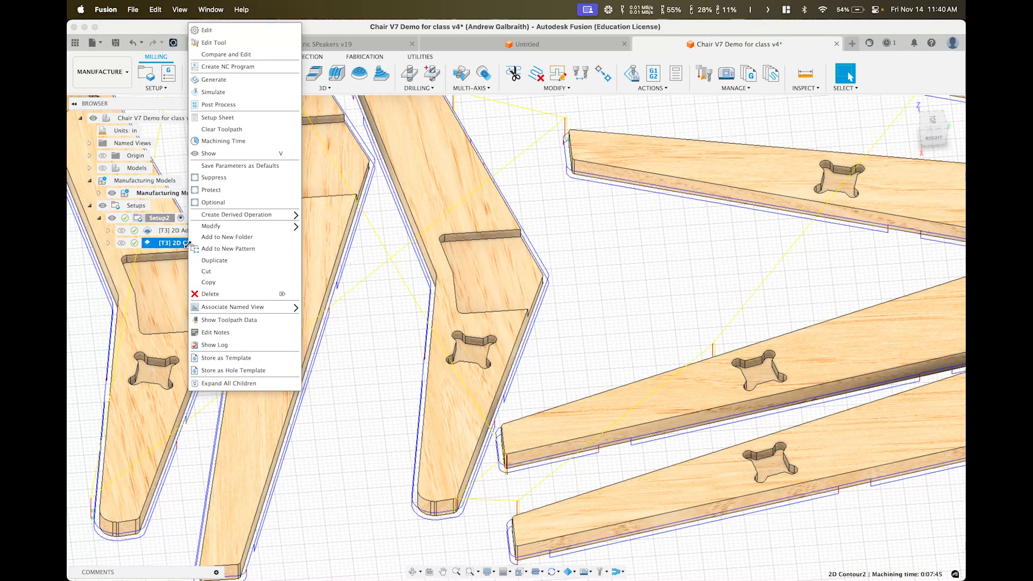
pyautogui.click(207, 30)
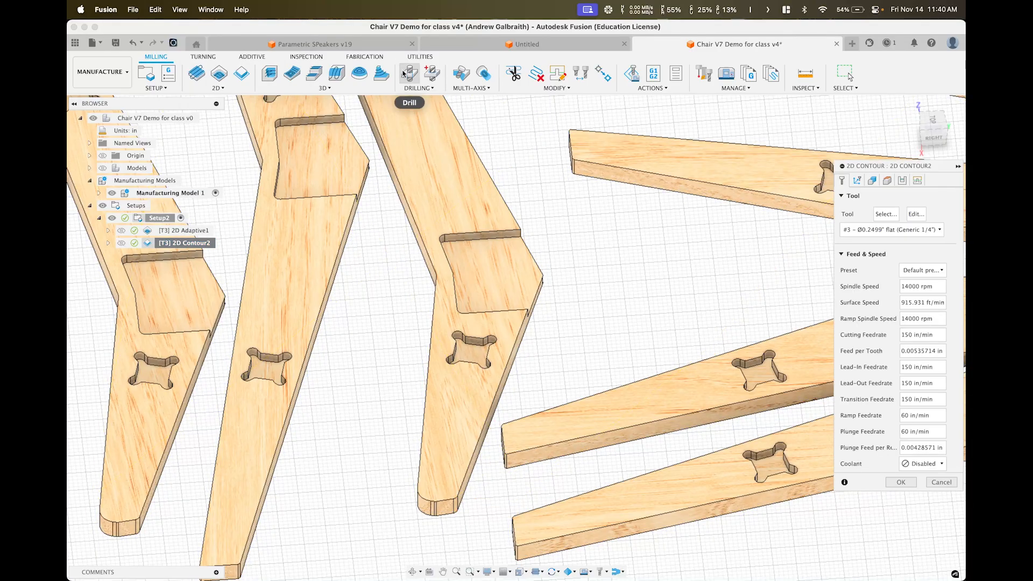
pyautogui.click(888, 181)
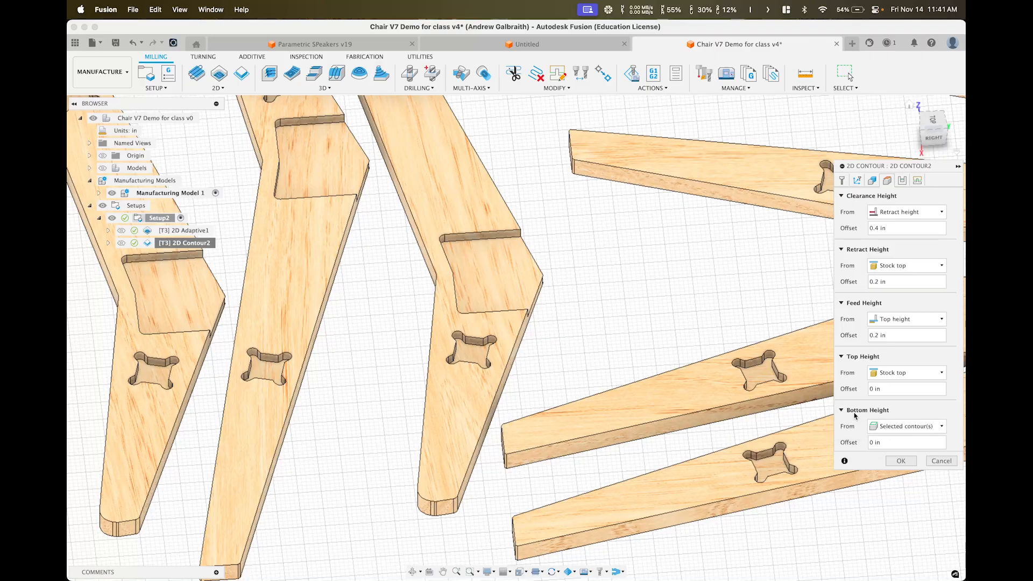
pyautogui.click(872, 442)
pyautogui.write('-0.05')
pyautogui.keyDown('shift'); pyautogui.moveTo(571, 331); pyautogui.dragTo(561, 307, button='middle'); pyautogui.keyUp('shift')
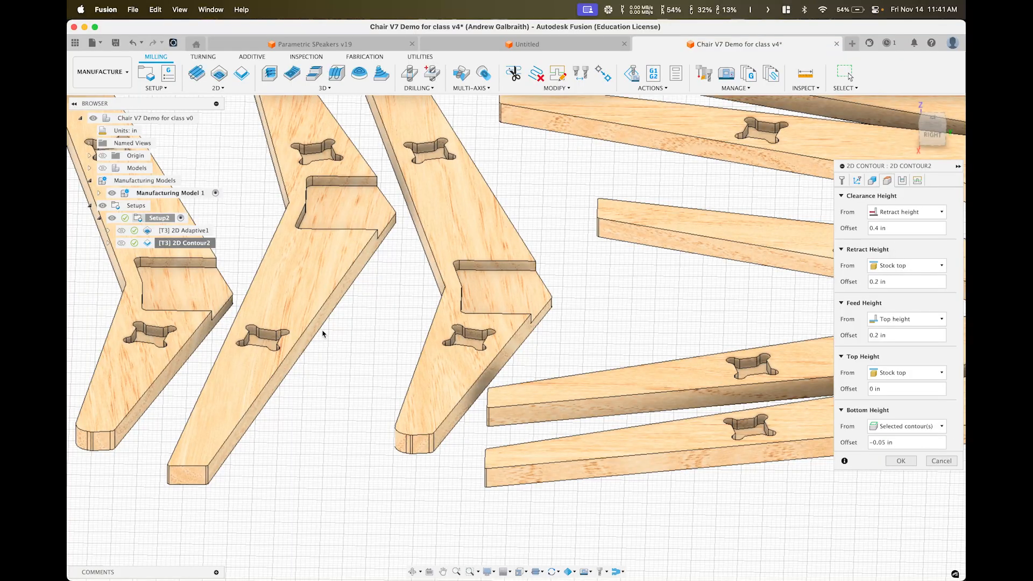
pyautogui.click(908, 462)
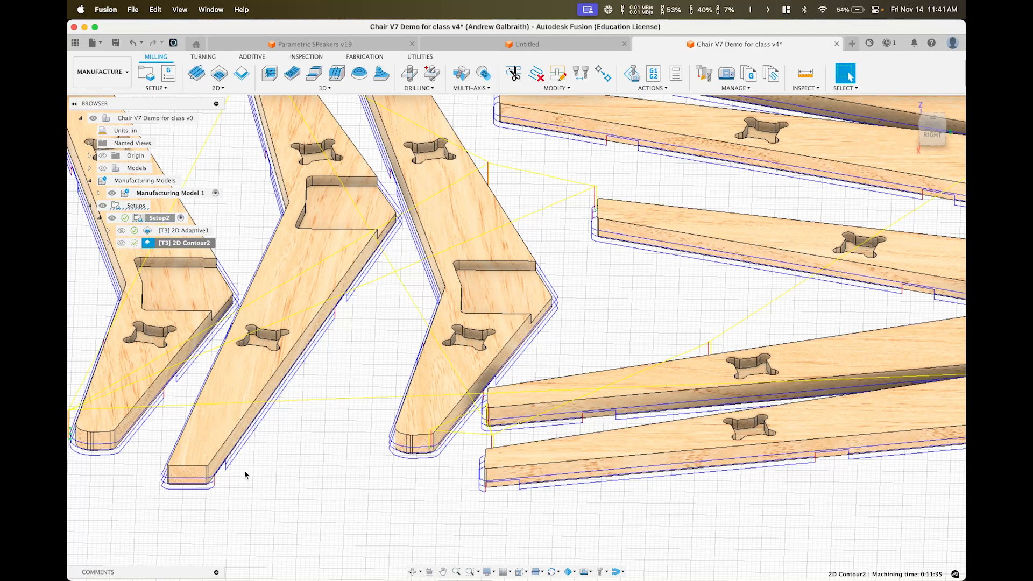
# Change 2D Contour2's maximum roughing stepdown, replacing its last digit with 3
pyautogui.keyDown('shift'); pyautogui.moveTo(243, 481); pyautogui.dragTo(172, 498, button='middle'); pyautogui.keyUp('shift')
pyautogui.scroll(6, 168, 477)
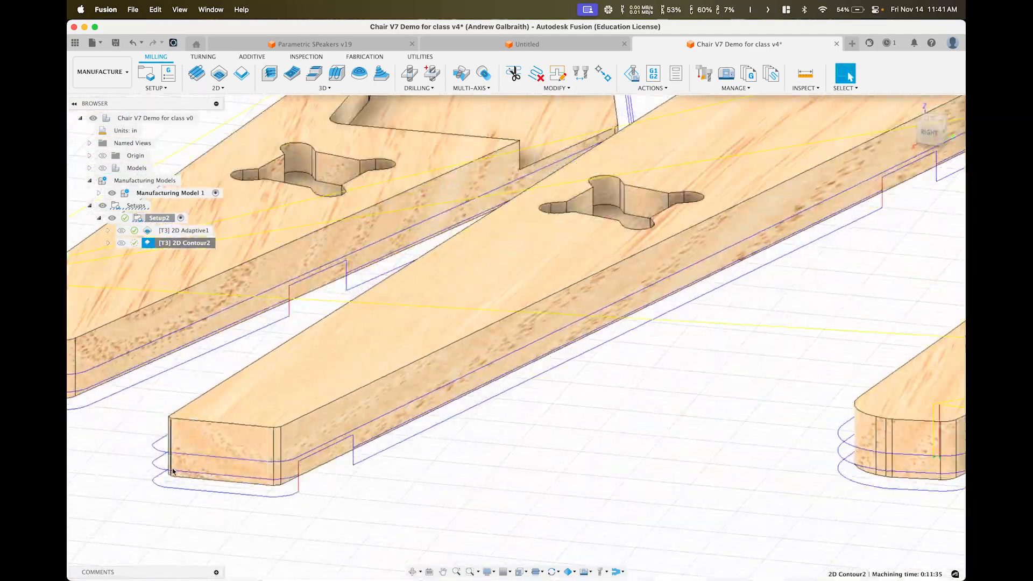
pyautogui.moveTo(177, 463); pyautogui.dragTo(187, 431, button='middle')
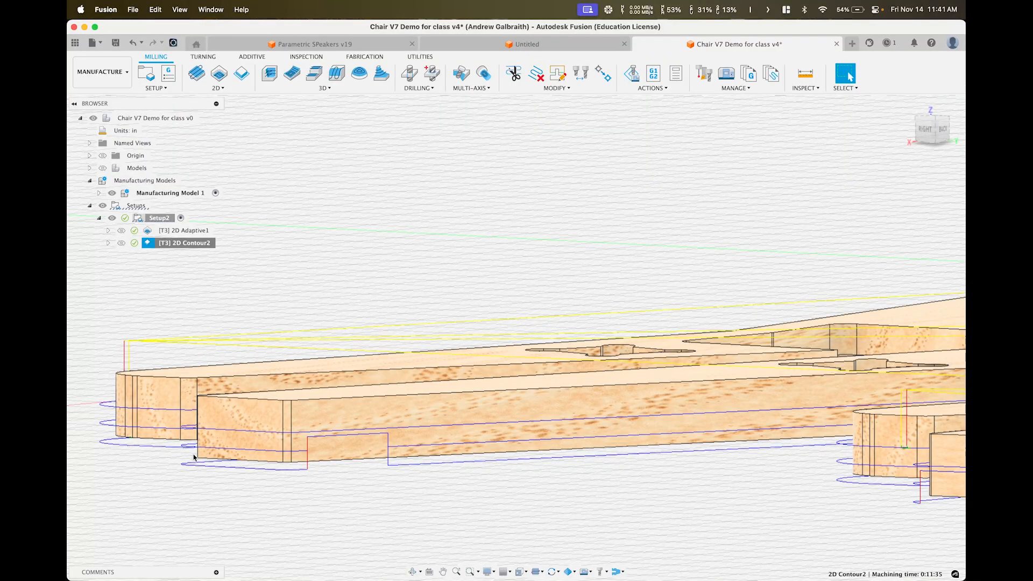
pyautogui.rightClick(183, 245)
pyautogui.click(204, 30)
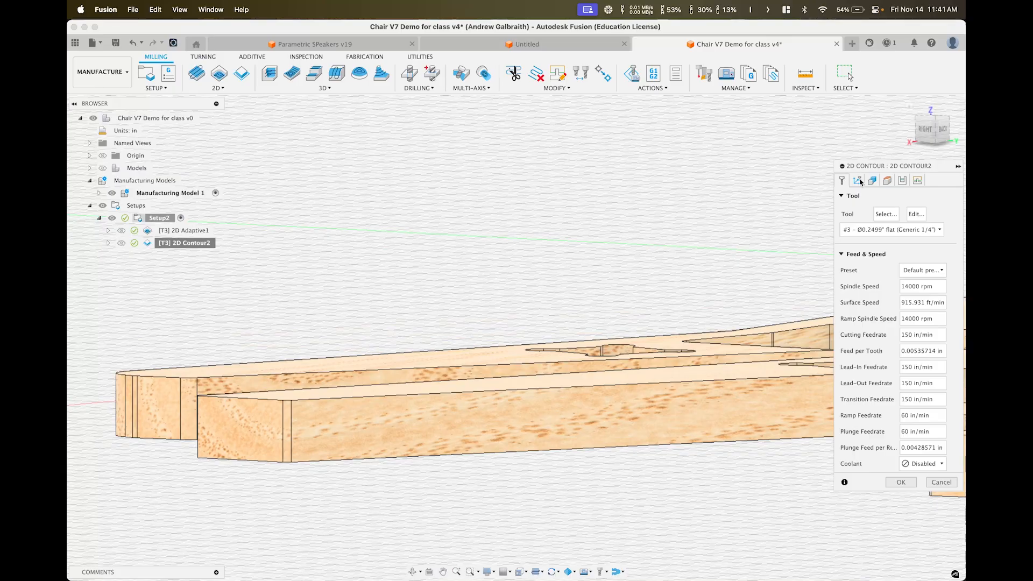
pyautogui.click(902, 181)
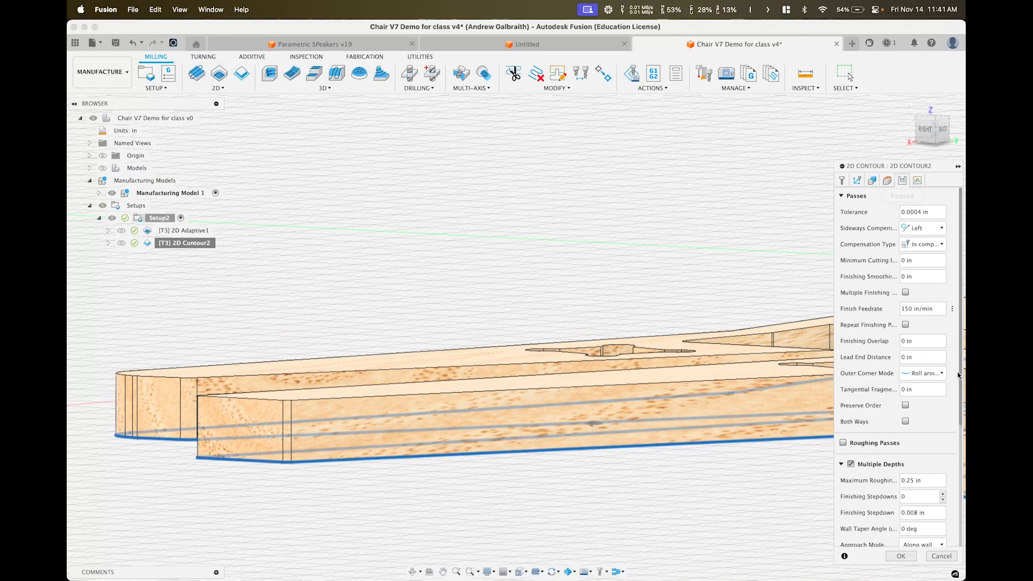
pyautogui.click(911, 481)
pyautogui.press('Right')
pyautogui.press('BackSpace')
pyautogui.press('BackSpace')
pyautogui.write('3')
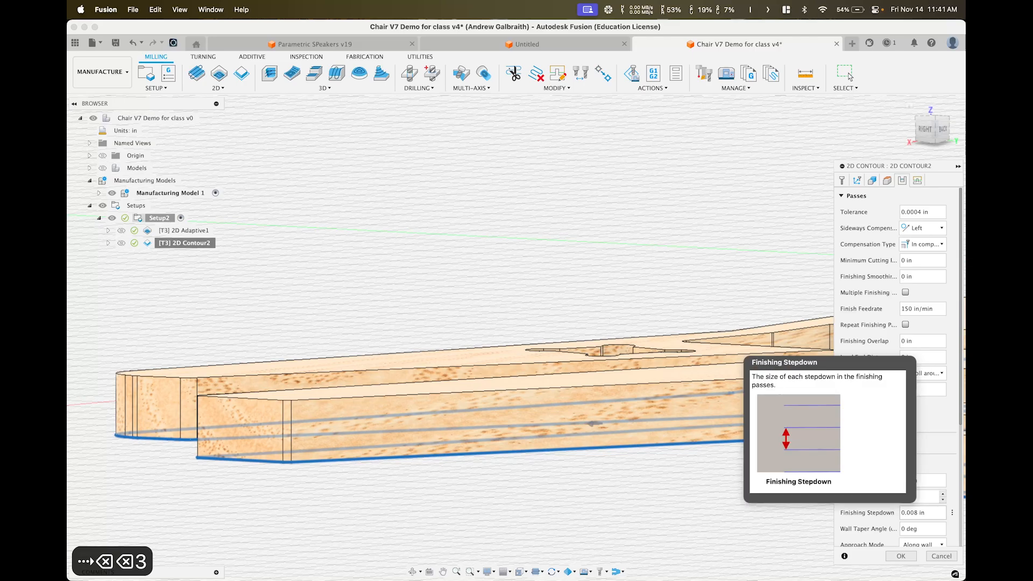
pyautogui.click(890, 557)
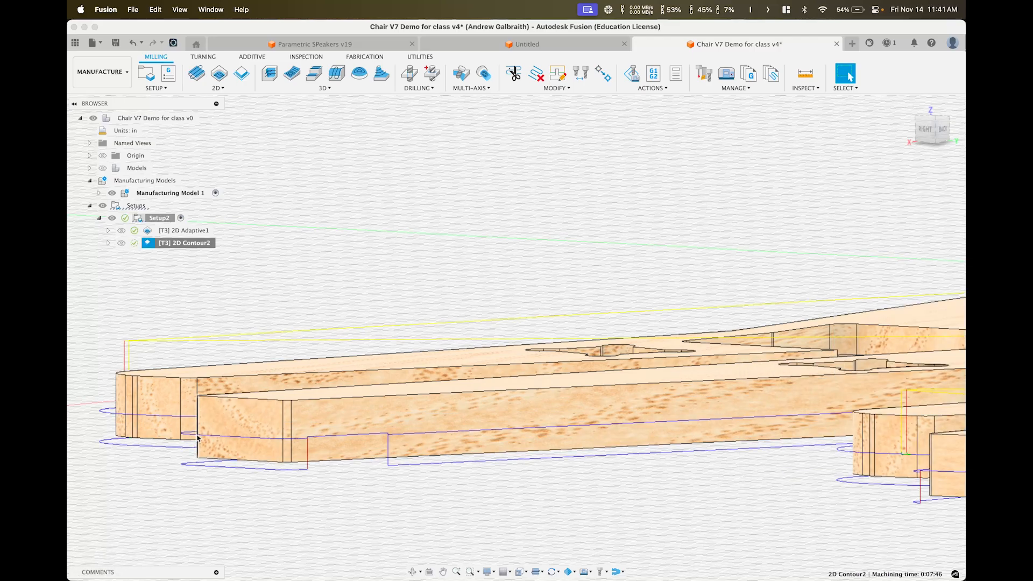
# Orbit out to review the regenerated contour toolpath, now 0:07:46 of machining
pyautogui.keyDown('shift'); pyautogui.moveTo(199, 454); pyautogui.dragTo(250, 329, button='middle'); pyautogui.keyUp('shift')
pyautogui.scroll(-5, 362, 446)
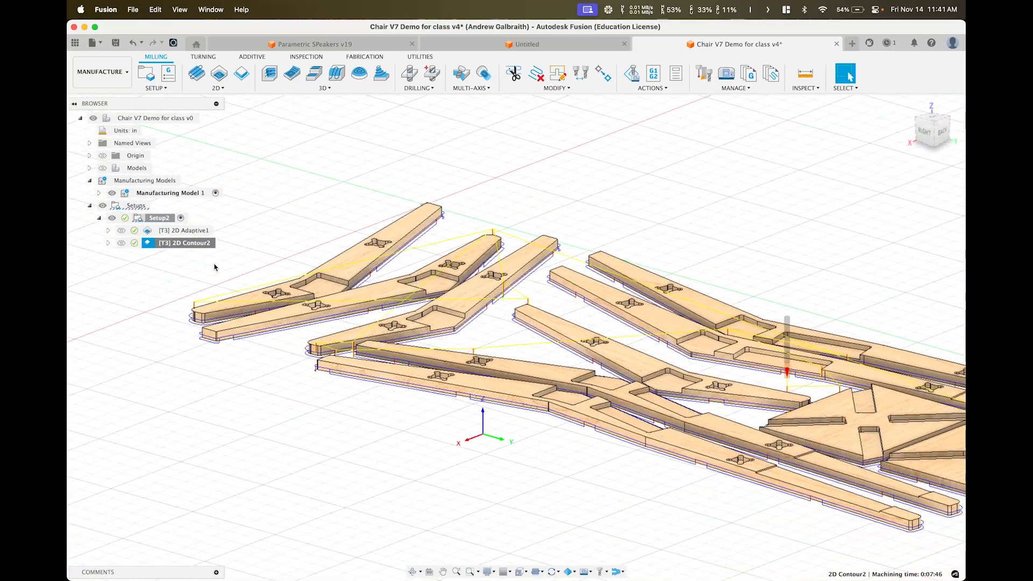
pyautogui.rightClick(188, 244)
# Re-run the Setup2 machining simulation and play it
pyautogui.click(157, 218)
pyautogui.rightClick(157, 218)
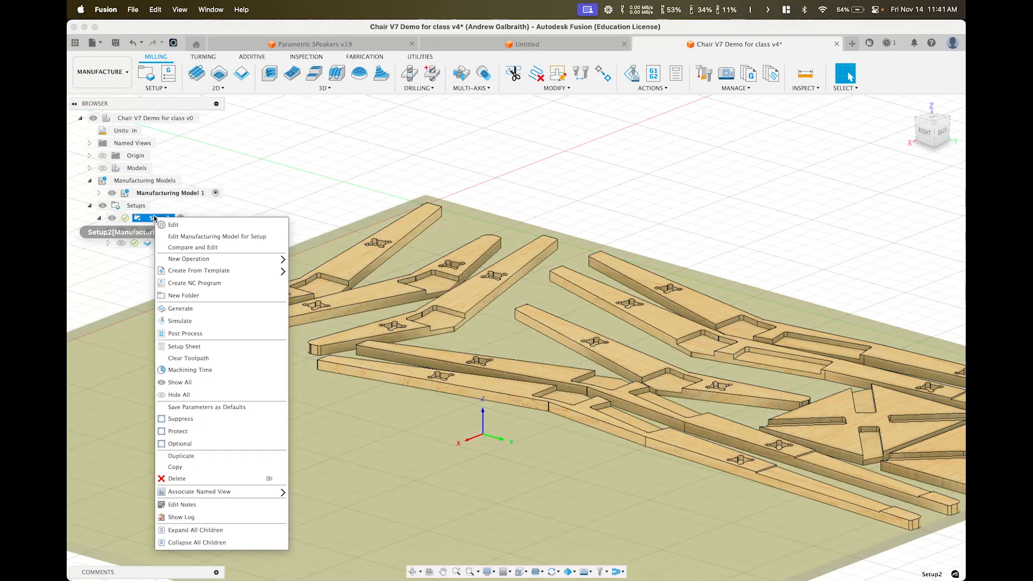
pyautogui.click(181, 321)
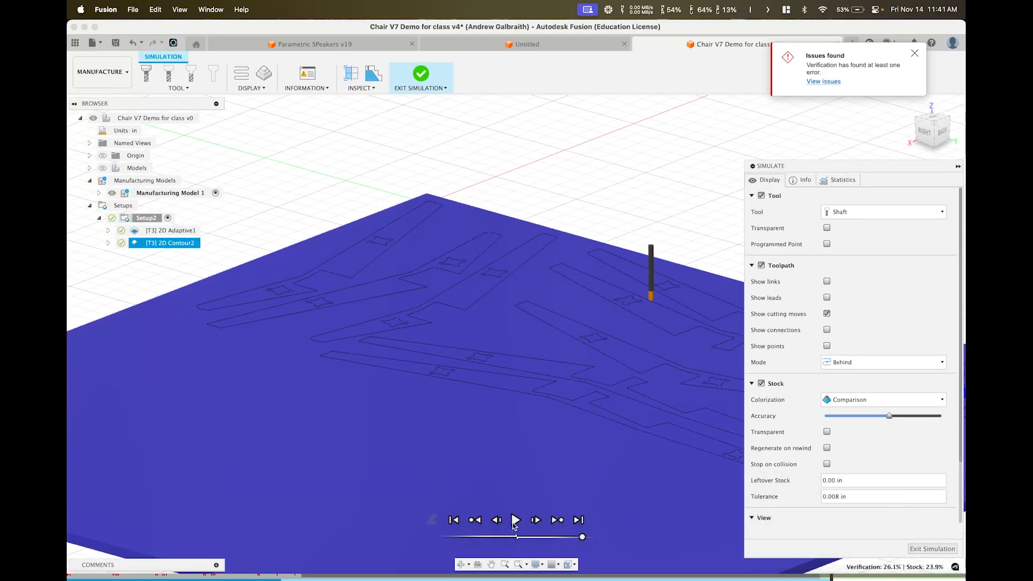
pyautogui.click(515, 520)
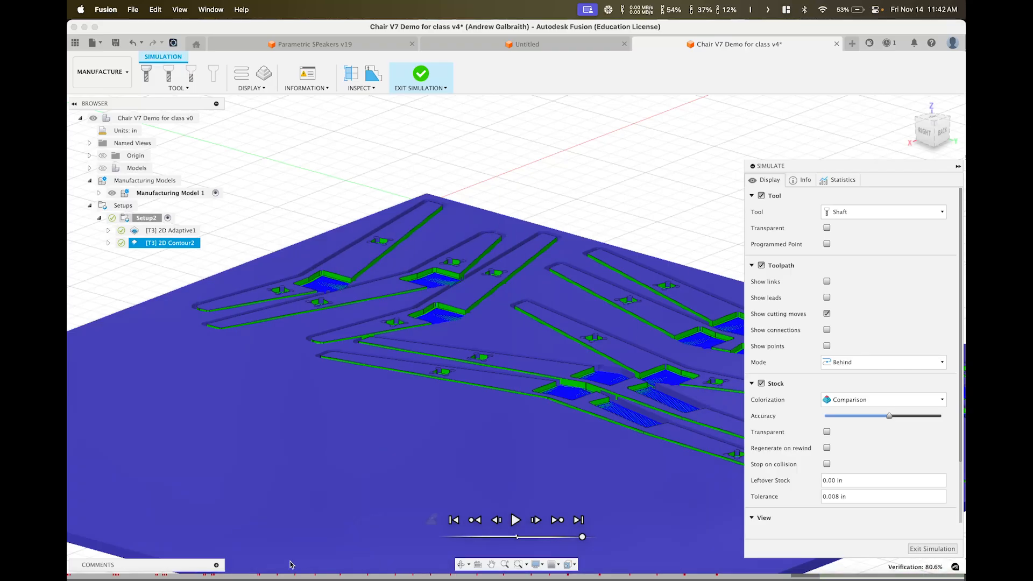
# Orbit, pan and zoom to inspect the cut chair legs on the stock
pyautogui.keyDown('shift'); pyautogui.moveTo(421, 358); pyautogui.dragTo(402, 369, button='middle'); pyautogui.keyUp('shift')
pyautogui.scroll(2, 547, 354)
pyautogui.moveTo(547, 353); pyautogui.dragTo(376, 348, button='middle')
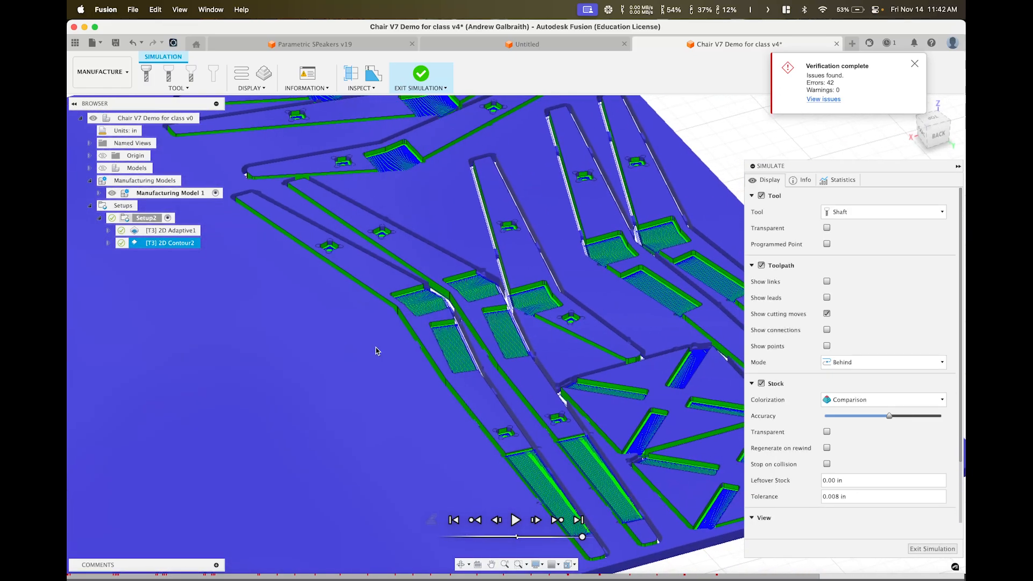
pyautogui.keyDown('shift'); pyautogui.moveTo(497, 327); pyautogui.dragTo(480, 344, button='middle'); pyautogui.keyUp('shift')
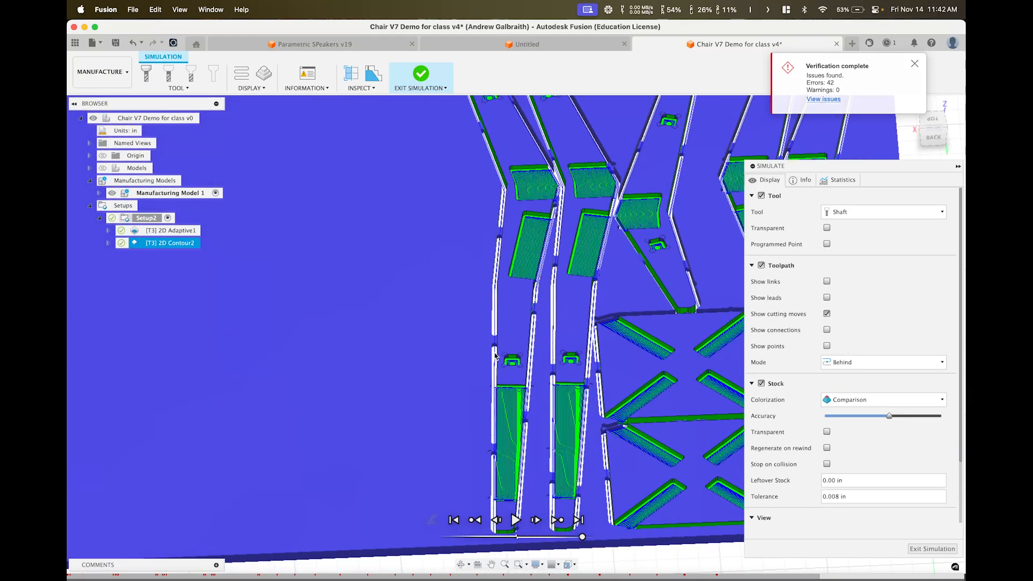
pyautogui.moveTo(553, 382); pyautogui.dragTo(477, 352, button='middle')
pyautogui.keyDown('shift'); pyautogui.moveTo(449, 283); pyautogui.dragTo(424, 287, button='middle'); pyautogui.keyUp('shift')
pyautogui.scroll(5, 452, 310)
pyautogui.scroll(8, 462, 283)
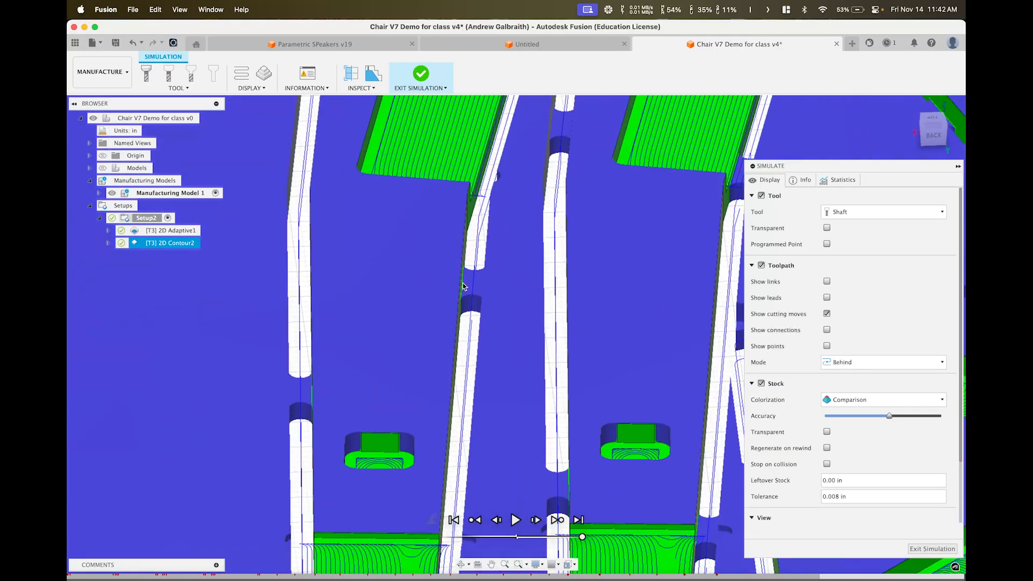
pyautogui.scroll(-5, 476, 294)
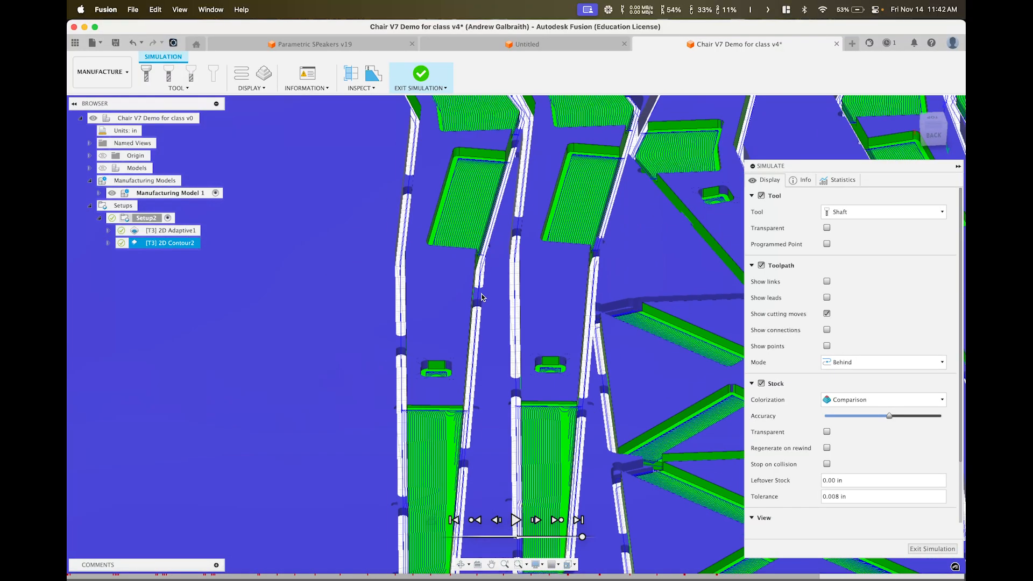
pyautogui.scroll(-10, 392, 352)
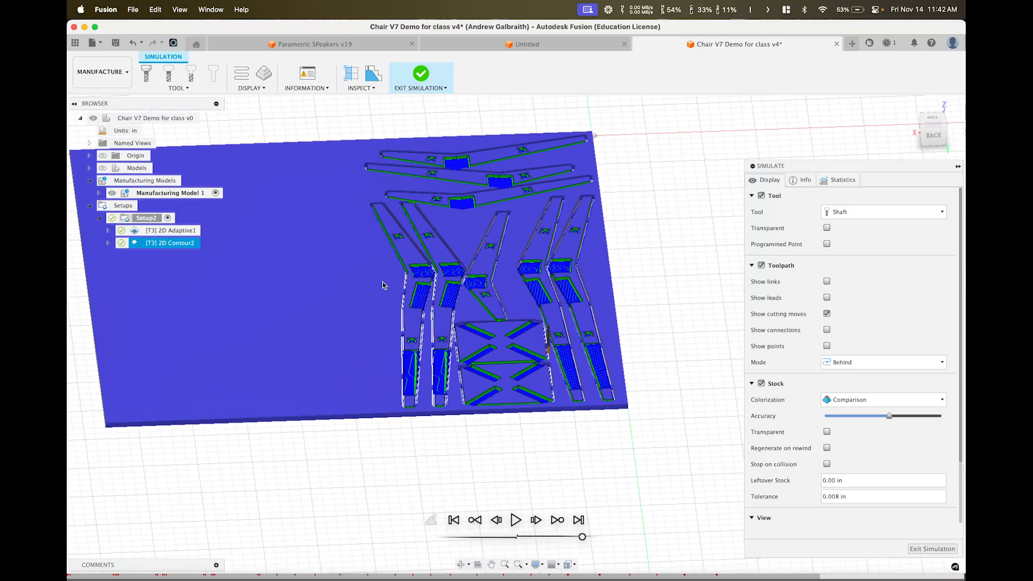
pyautogui.keyDown('shift'); pyautogui.moveTo(405, 278); pyautogui.dragTo(497, 373, button='middle'); pyautogui.keyUp('shift')
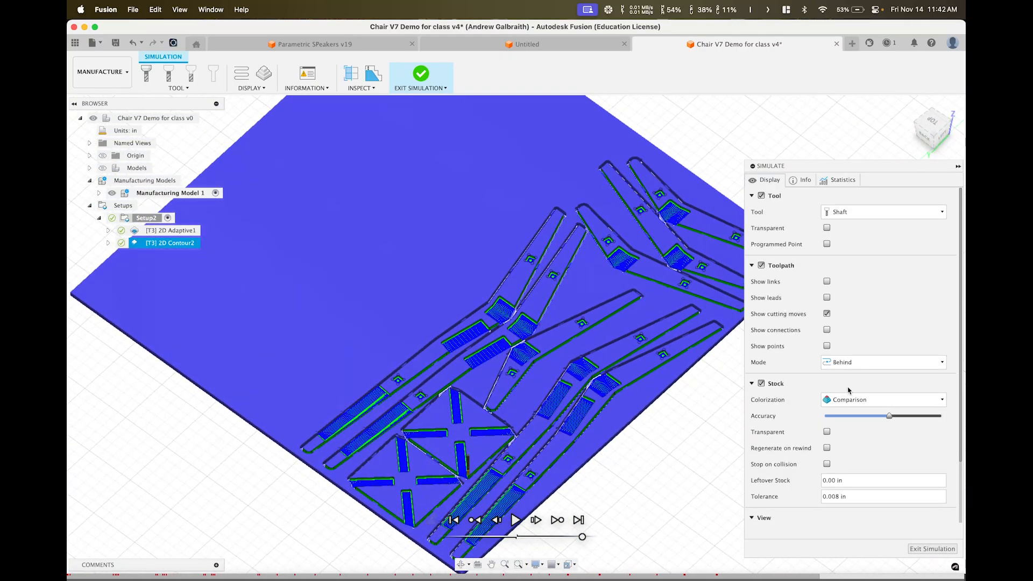
# Set the simulation colorization to Material, then exit the simulation
pyautogui.click(847, 400)
pyautogui.click(846, 414)
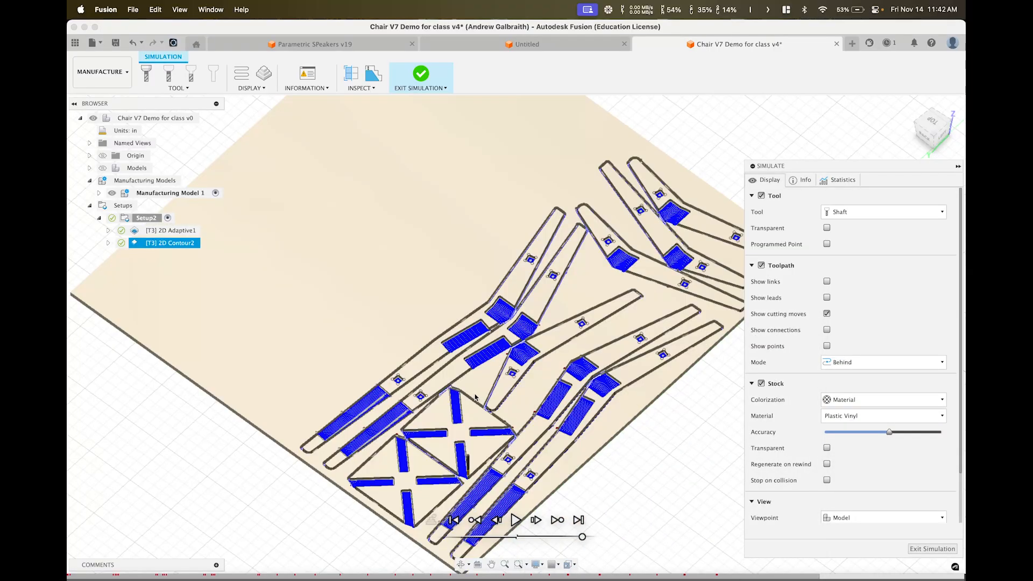
pyautogui.moveTo(476, 398)
pyautogui.keyDown('shift'); pyautogui.mouseDown(button='middle')
pyautogui.moveTo(494, 429)
pyautogui.moveTo(482, 397)
pyautogui.mouseUp(button='middle'); pyautogui.keyUp('shift')
pyautogui.scroll(7, 493, 429)
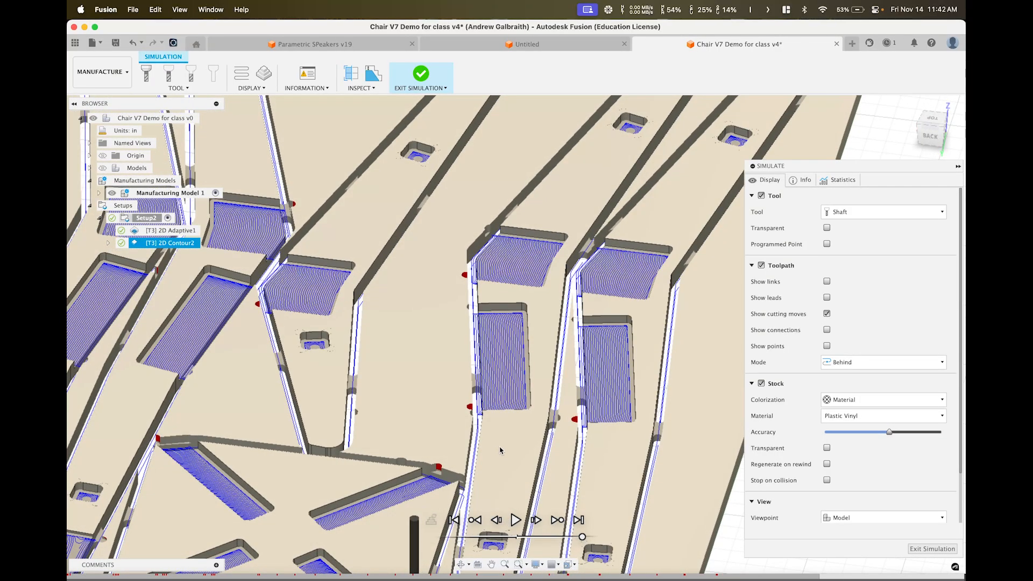
pyautogui.scroll(-8, 499, 451)
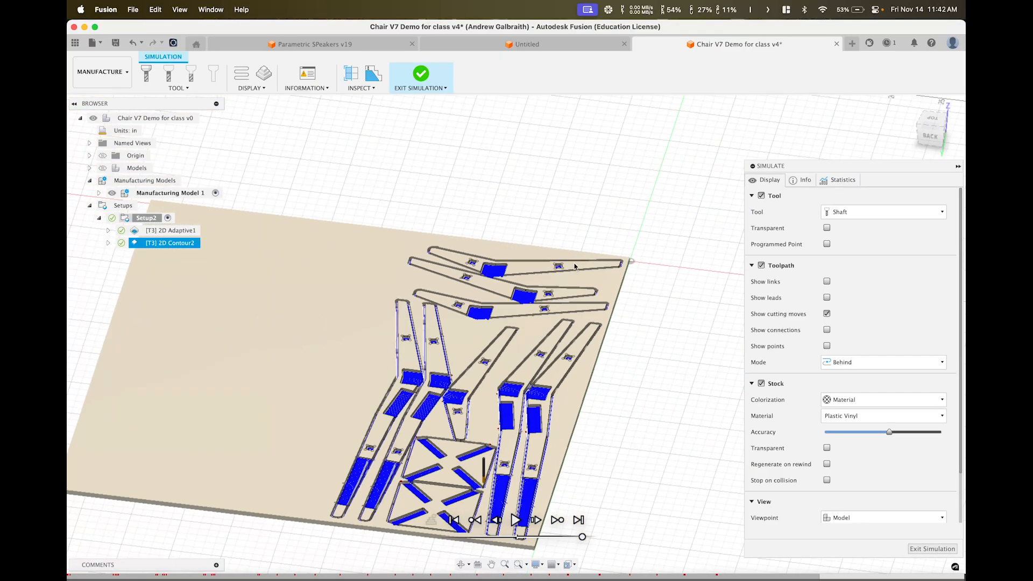
pyautogui.click(926, 549)
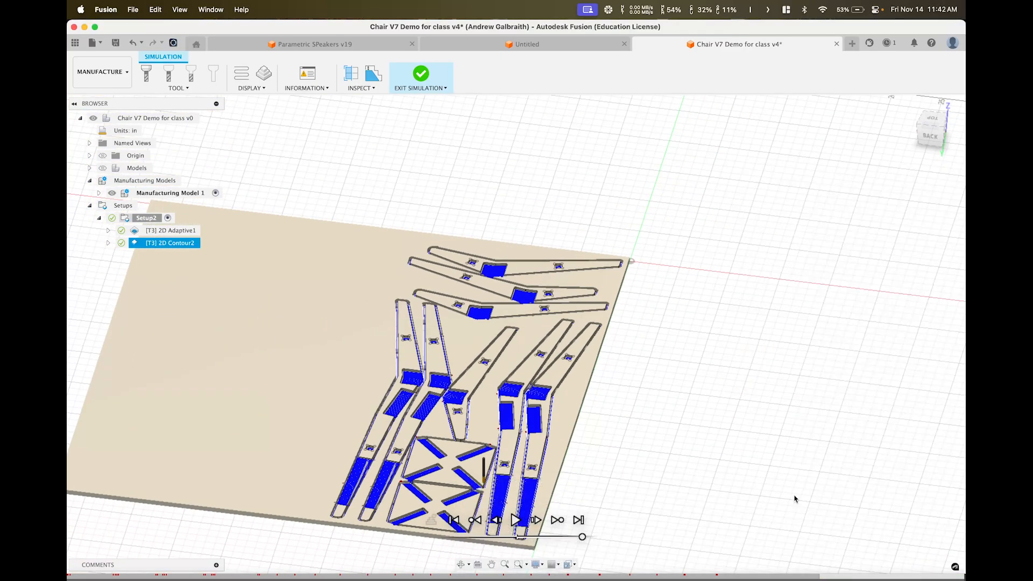
pyautogui.moveTo(467, 160); pyautogui.dragTo(592, 168, button='middle')
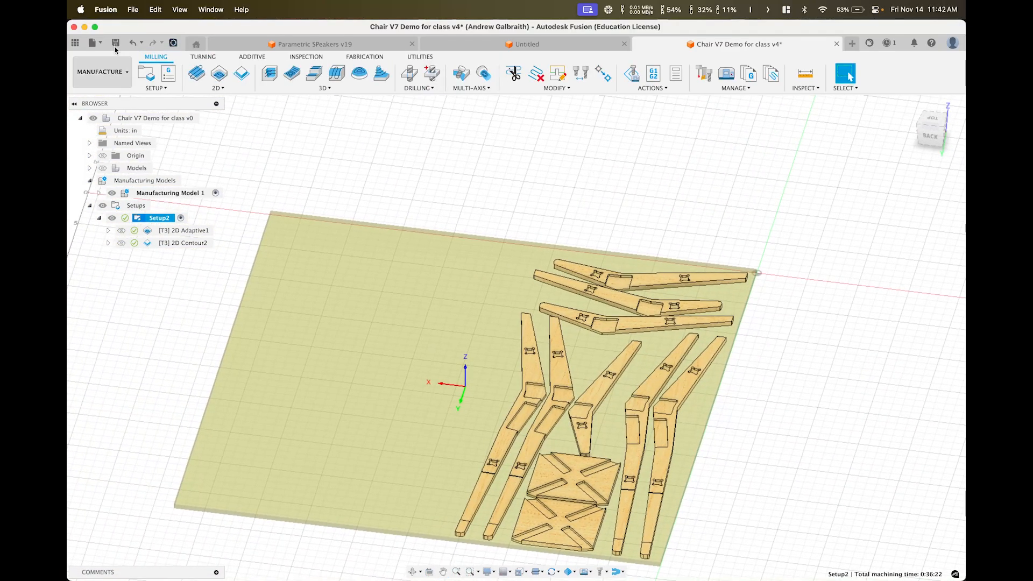
# Save Chair V7 Demo for class as version 5 and start a Fusion Archive (.f3d) export
pyautogui.click(115, 43)
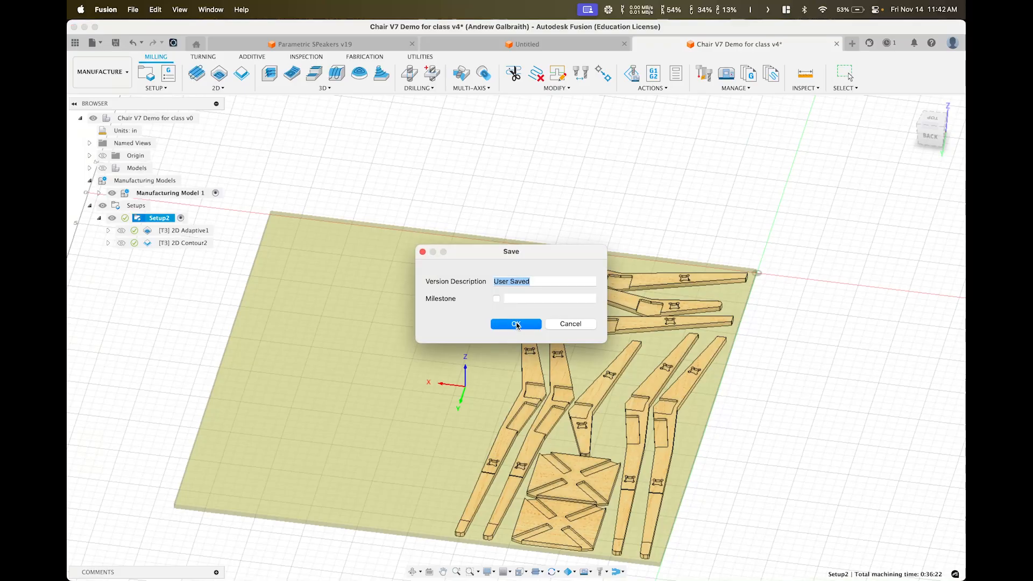
pyautogui.click(516, 324)
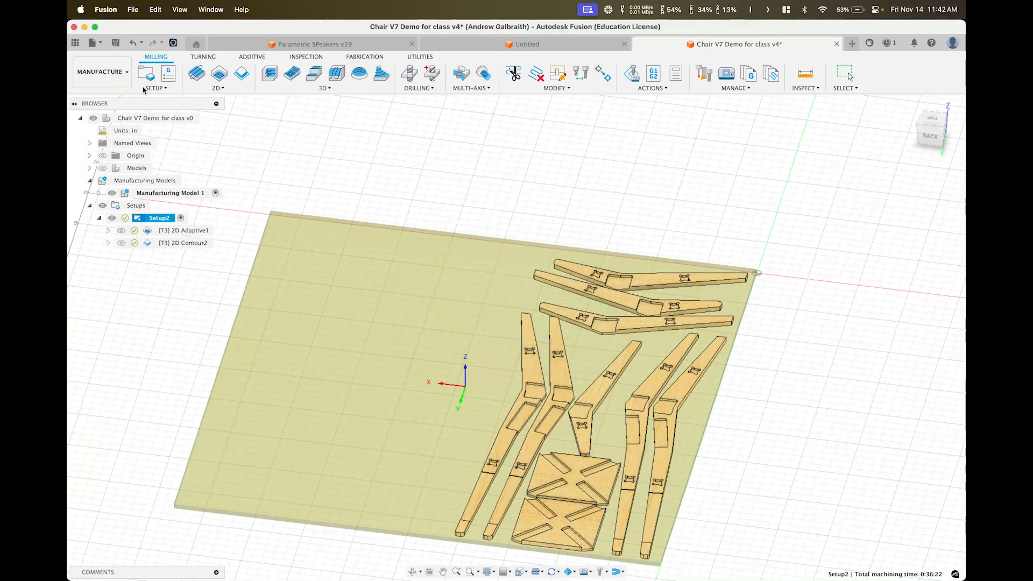
pyautogui.click(95, 43)
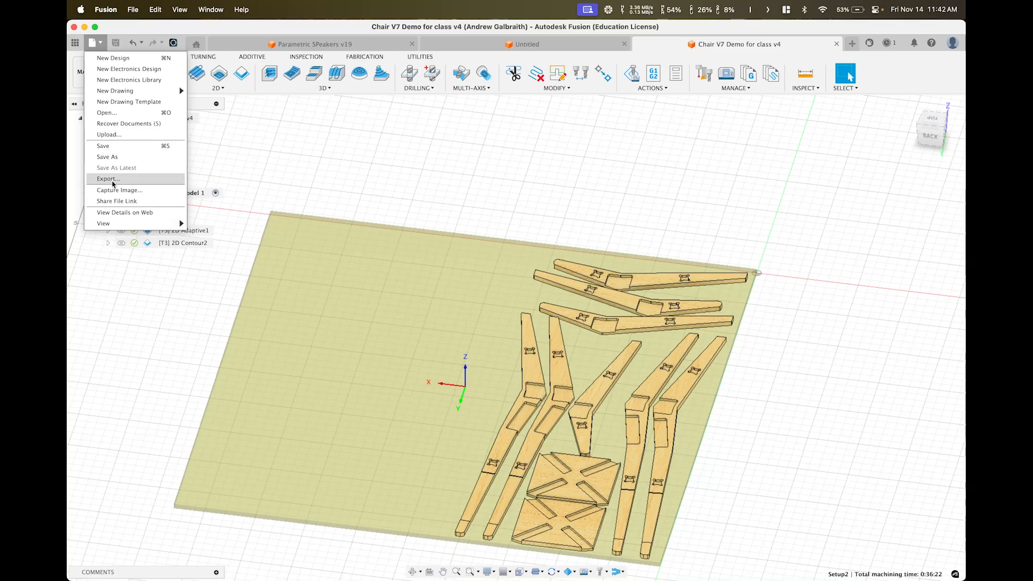
pyautogui.click(113, 179)
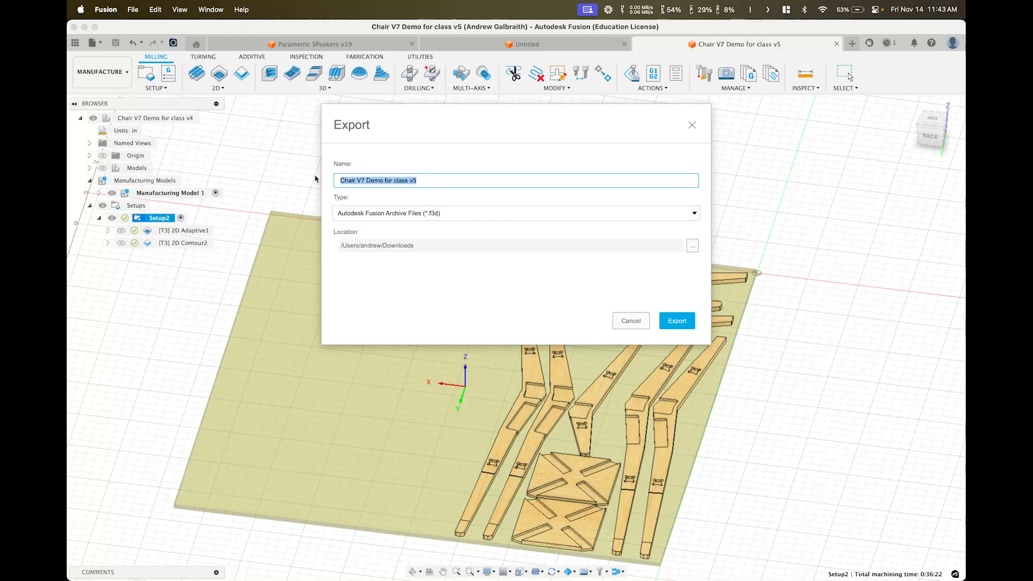
# Name the export with the author's full name plus 'Char CAM', then switch to the Canvas course
pyautogui.write('Andrew G')
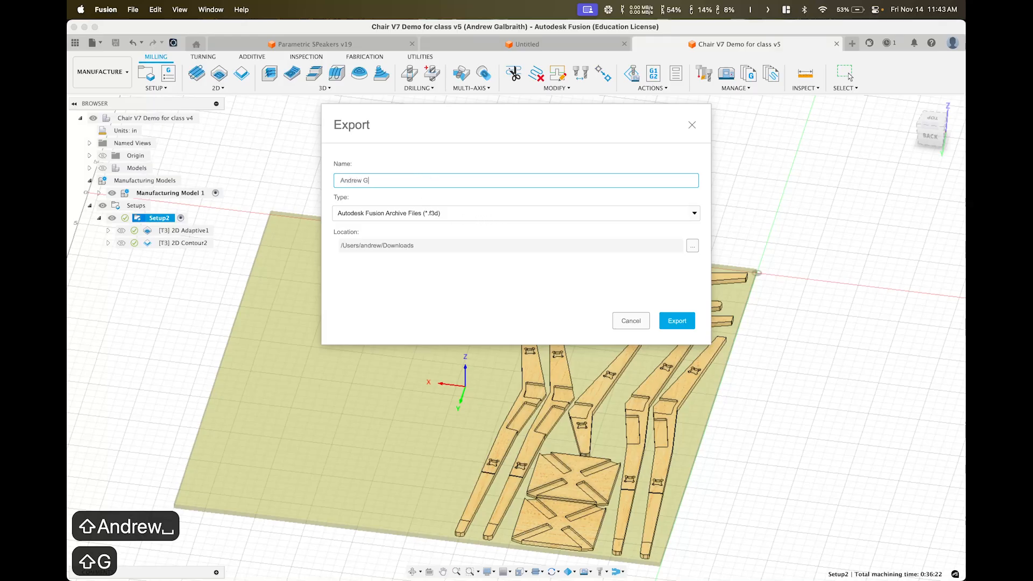
pyautogui.write('albraioth')
pyautogui.press('BackSpace')
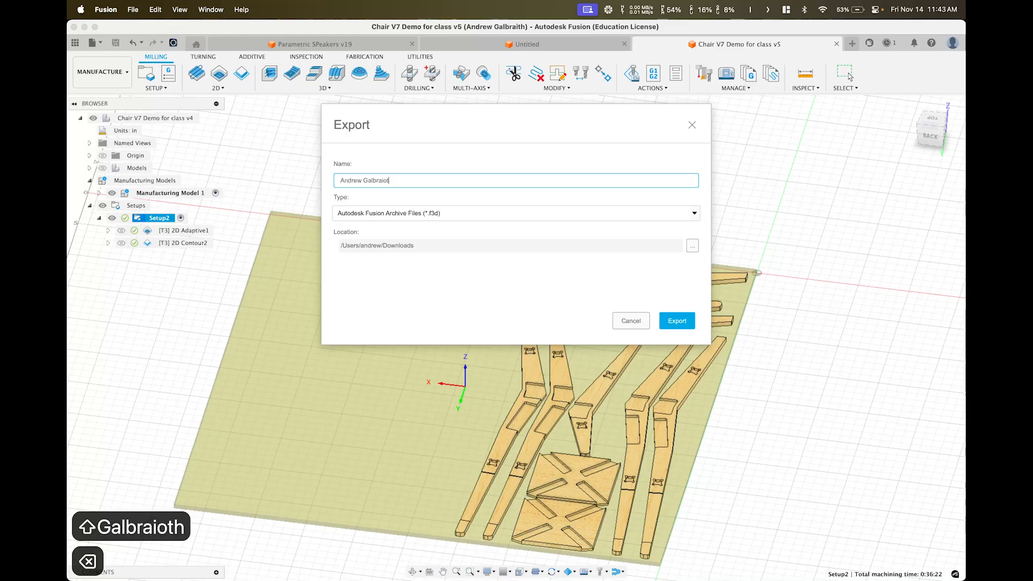
pyautogui.press('BackSpace')
pyautogui.press('BackSpace')
pyautogui.write('th ')
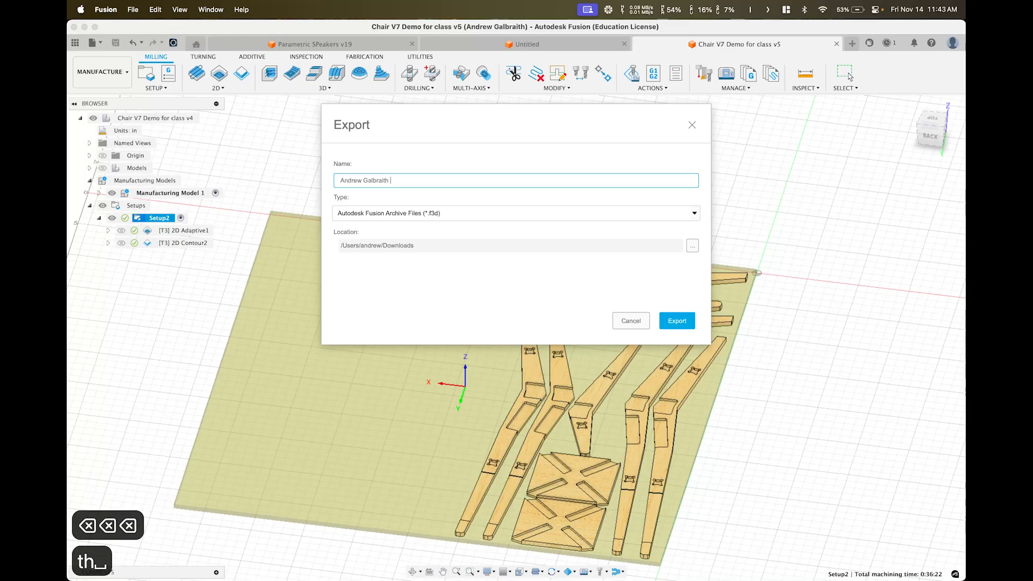
pyautogui.write('Char CAM')
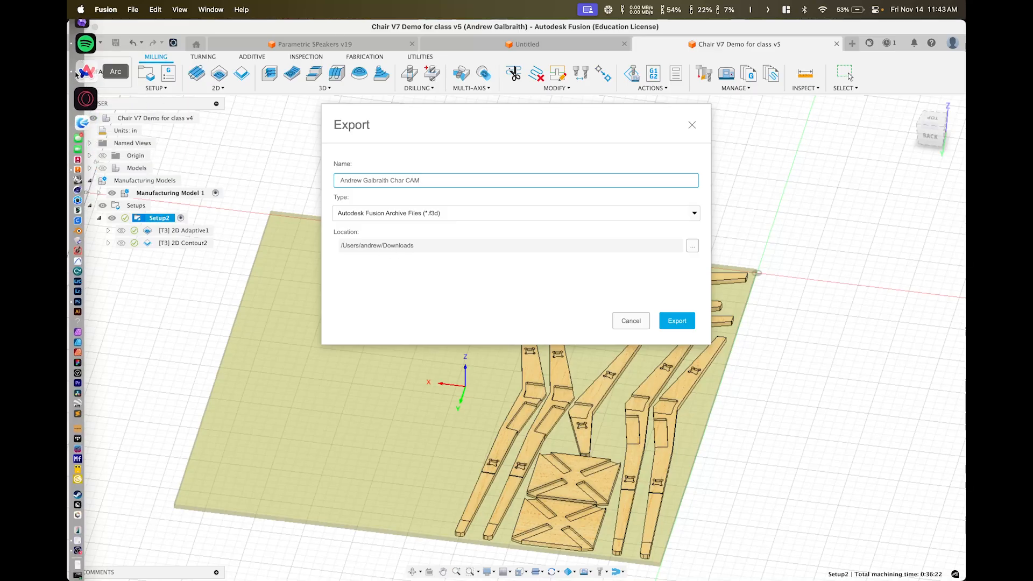
pyautogui.click(89, 69)
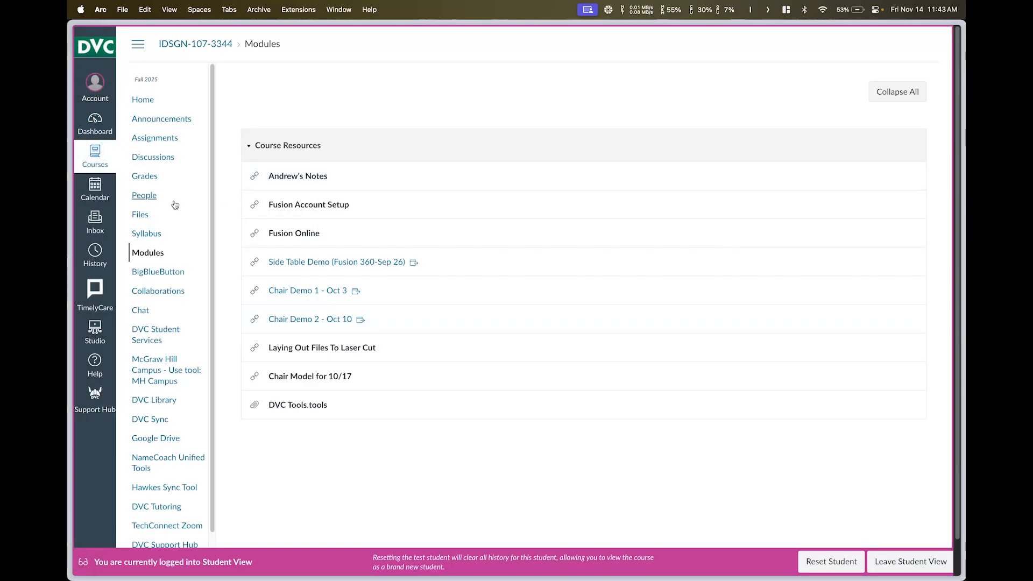
# Go from the course Modules page to Assignments in Canvas, then bring OBS forward
pyautogui.click(156, 260)
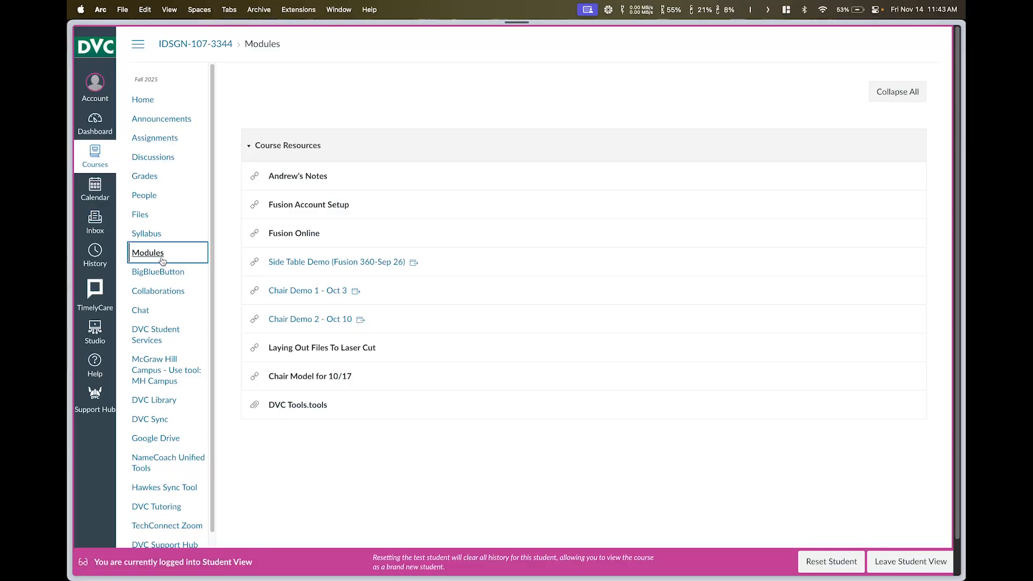
pyautogui.click(150, 139)
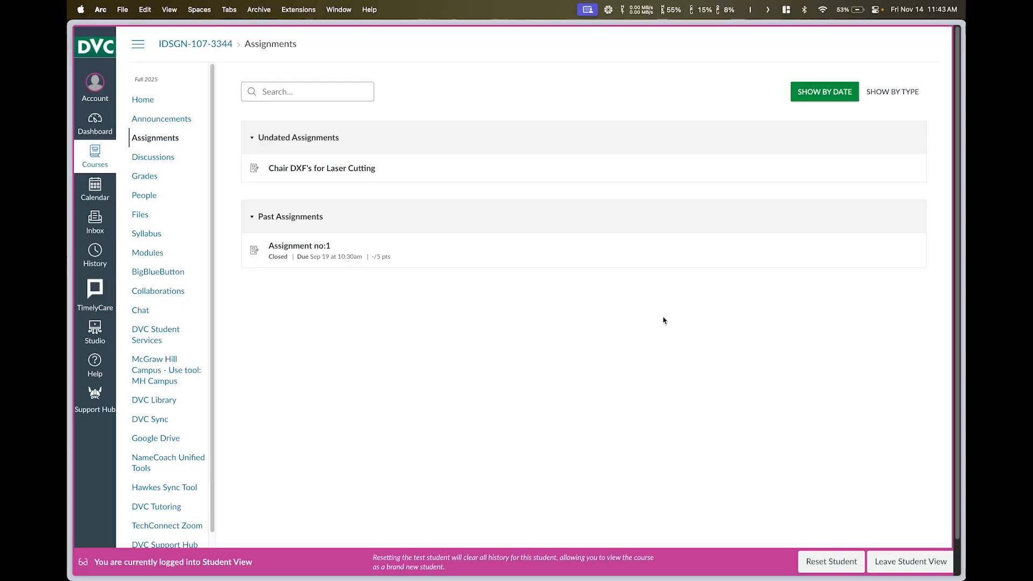
pyautogui.moveTo(66, 125)
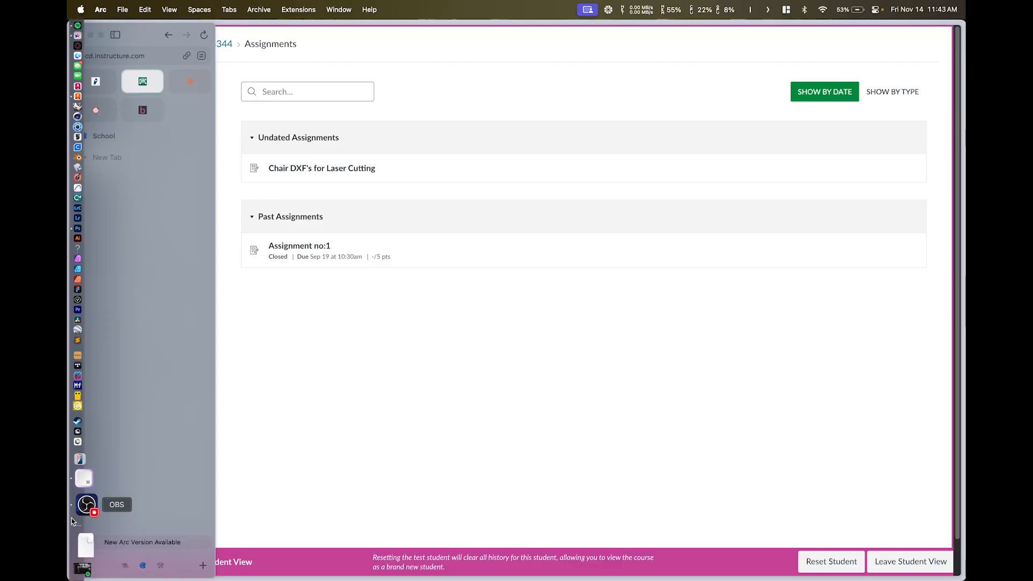
pyautogui.click(85, 506)
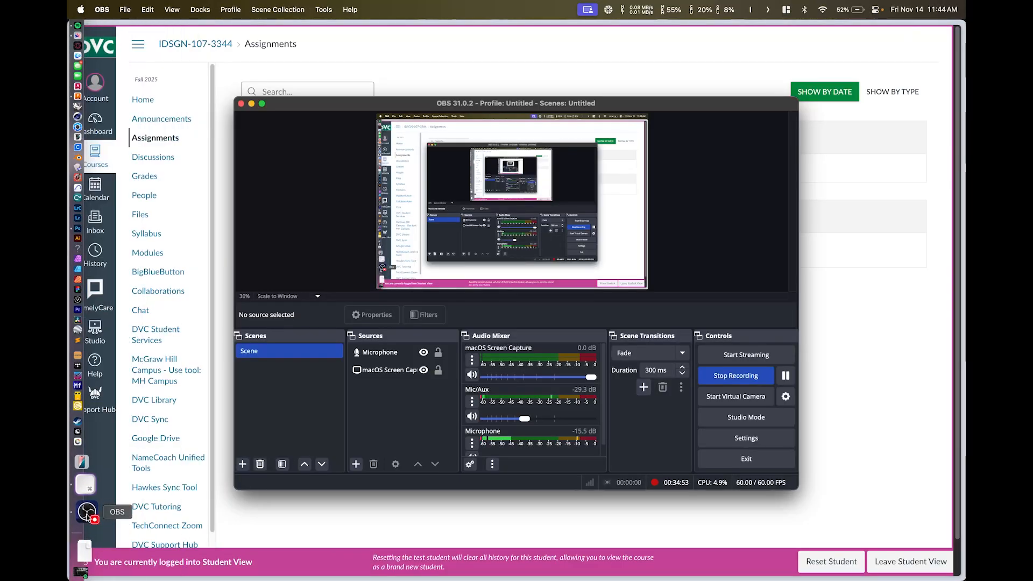